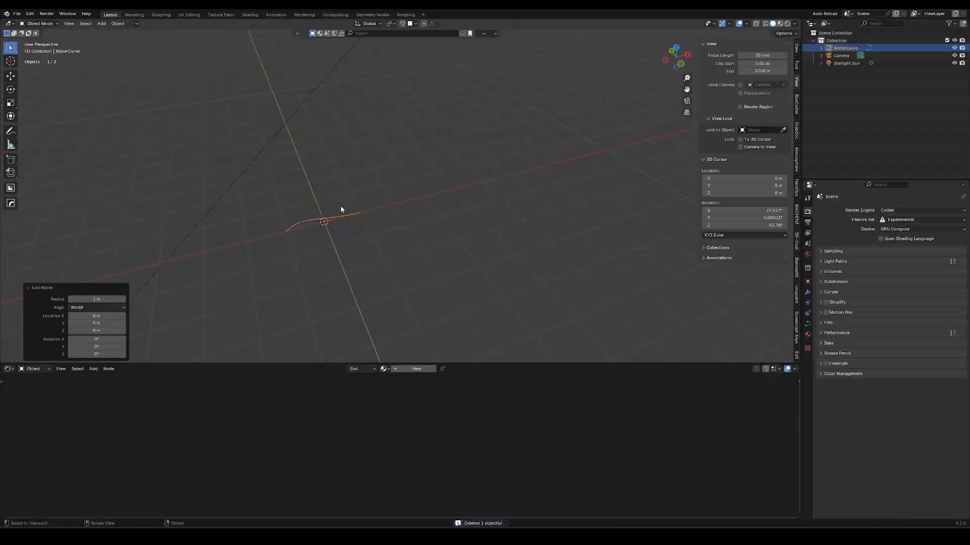
Convert the Bézier curve to a Poly spline and shift it along X so that it starts at the origin.
{"action": "key", "text": "Tab"}
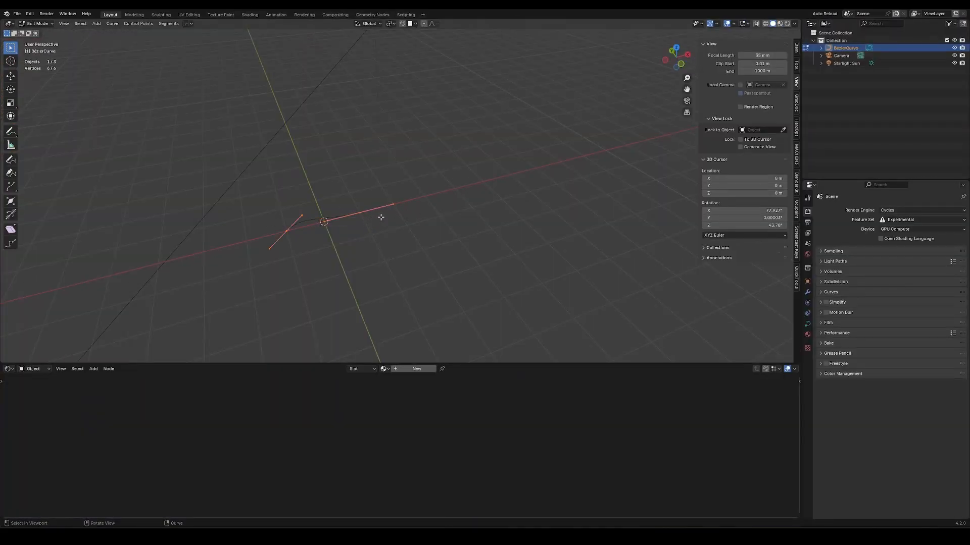
{"action": "right_click", "coordinate": [362, 213]}
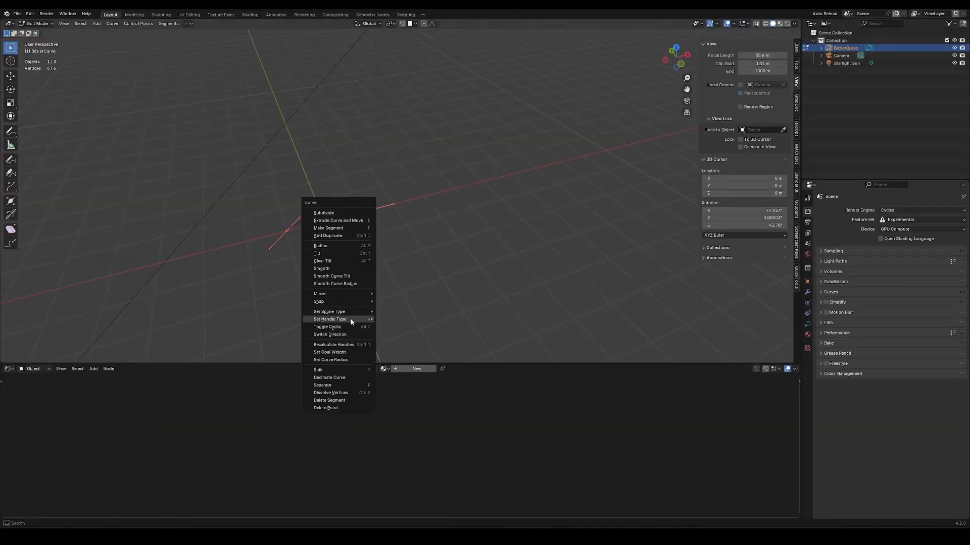
{"action": "mouse_move", "coordinate": [351, 319]}
{"action": "left_click", "coordinate": [390, 310]}
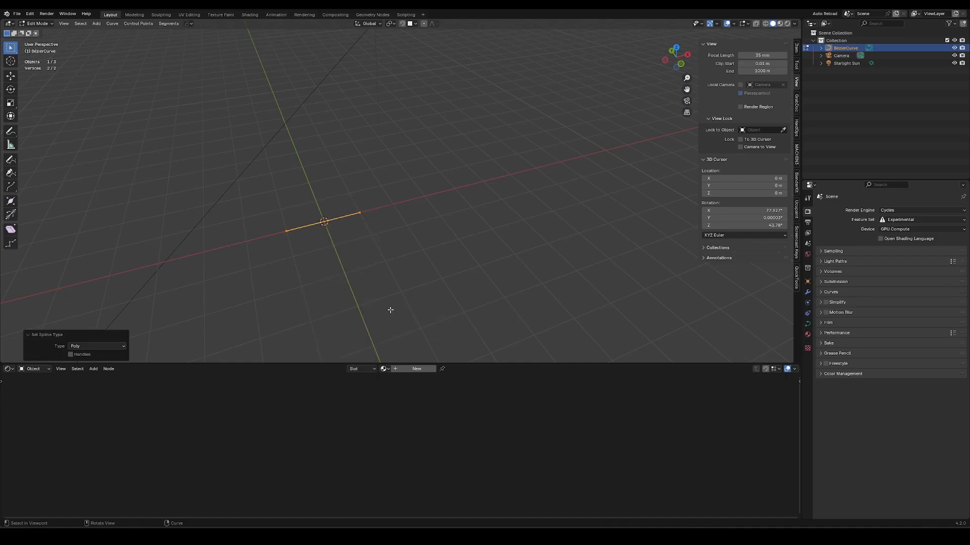
{"action": "key", "text": "g"}
{"action": "key", "text": "x"}
{"action": "left_click", "coordinate": [352, 225]}
Extrude the curve's end point upward along Z and again outward along X, then return to Object Mode.
{"action": "left_click", "coordinate": [396, 202]}
{"action": "middle_click_drag", "start_coordinate": [425, 224], "coordinate": [405, 266], "text": "shift"}
{"action": "key", "text": "e"}
{"action": "key", "text": "z"}
{"action": "left_click", "coordinate": [398, 180]}
{"action": "key", "text": "e"}
{"action": "key", "text": "x"}
{"action": "left_click", "coordinate": [522, 153]}
{"action": "key", "text": "Tab"}
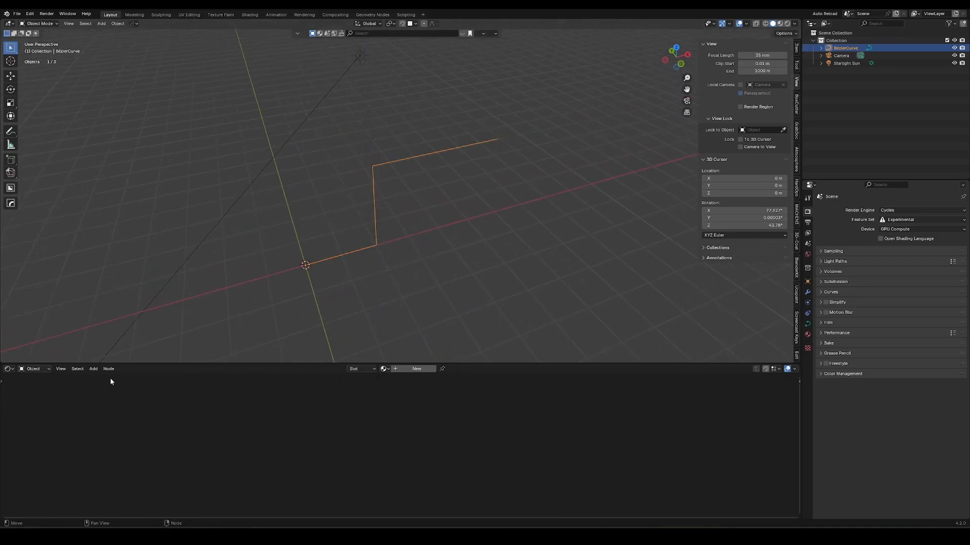
Switch the lower editor to the Geometry Node Editor and create a new node tree for the curve.
{"action": "left_click", "coordinate": [10, 370]}
{"action": "left_click", "coordinate": [36, 439]}
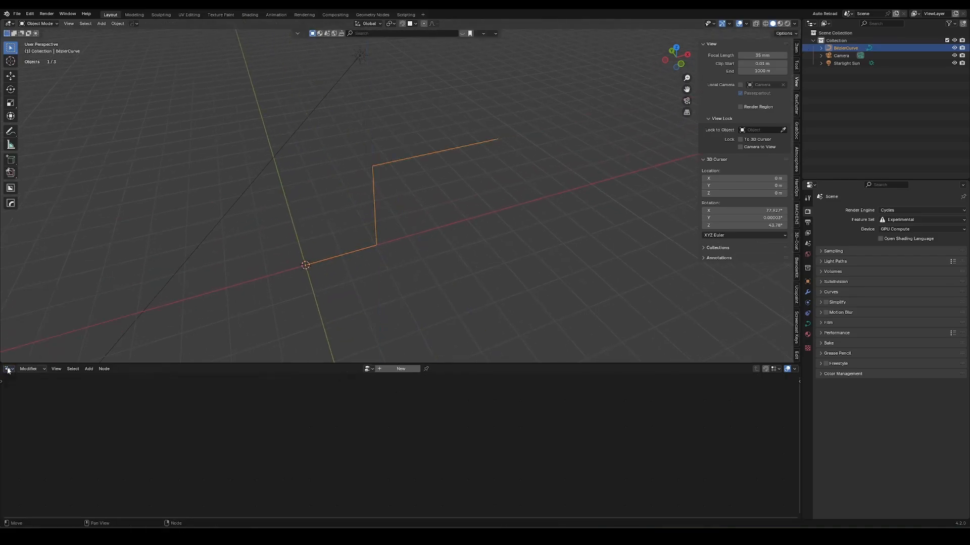
{"action": "left_click", "coordinate": [403, 370]}
Add a Curve to Mesh node on the link between Group Input and Group Output.
{"action": "key", "text": "shift+a"}
{"action": "mouse_move", "coordinate": [317, 418]}
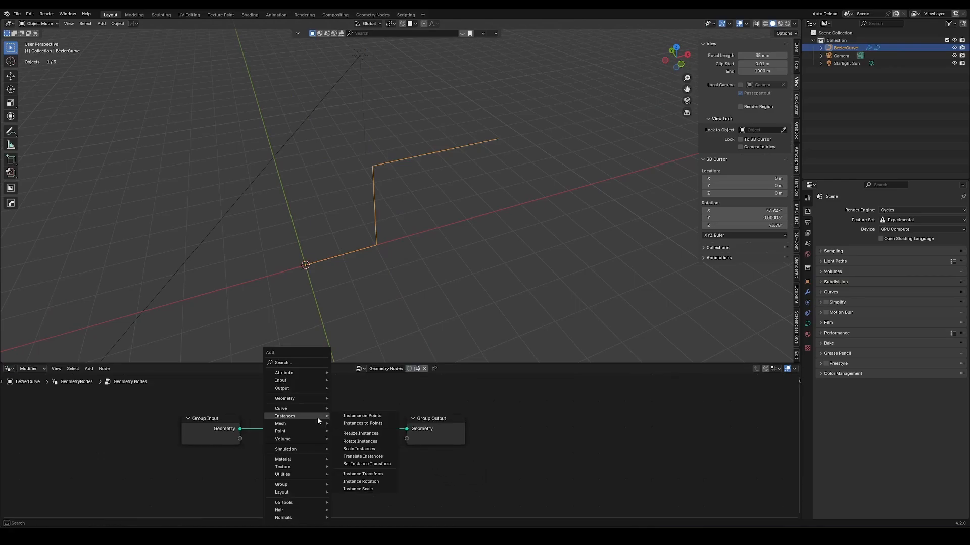
{"action": "type", "text": "curve to"}
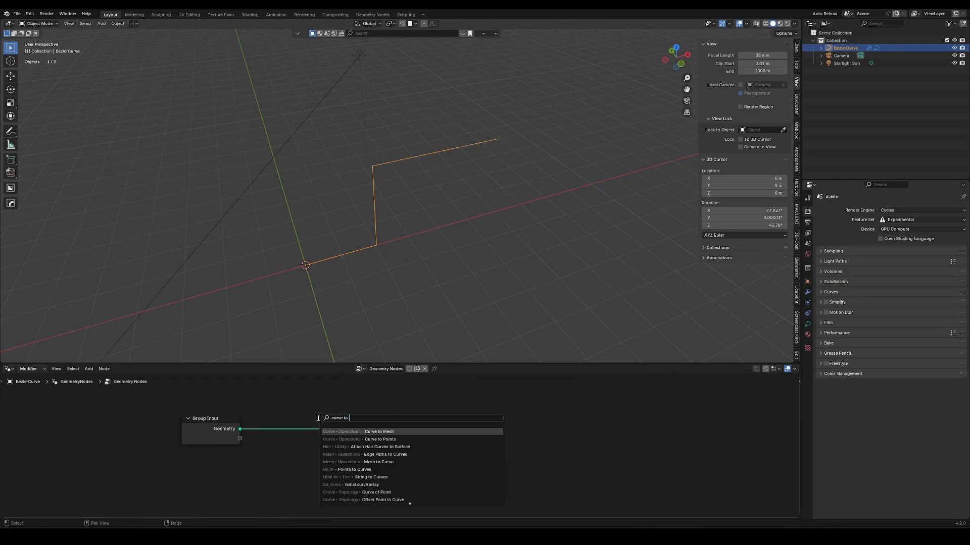
{"action": "key", "text": "Return"}
{"action": "left_click", "coordinate": [301, 434]}
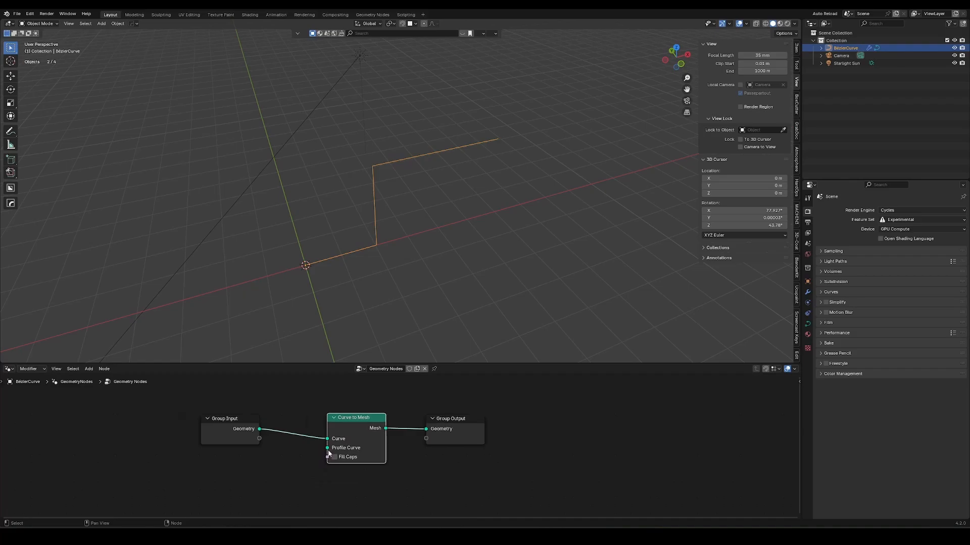
Connect a new Curve Circle node to the Profile Curve input and enable the viewport's wireframe overlay.
{"action": "left_click_drag", "start_coordinate": [328, 448], "coordinate": [277, 472]}
{"action": "type", "text": "circle"}
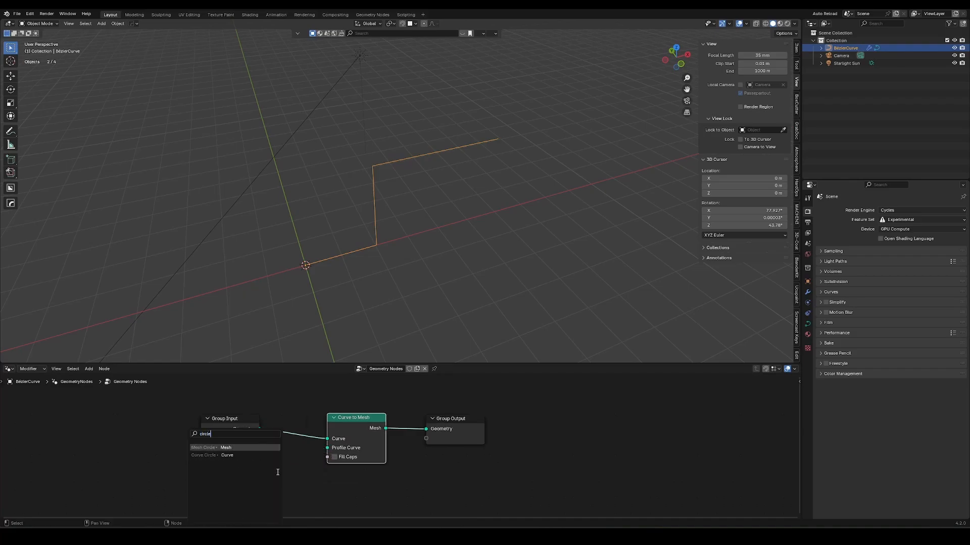
{"action": "key", "text": "Down"}
{"action": "key", "text": "Return"}
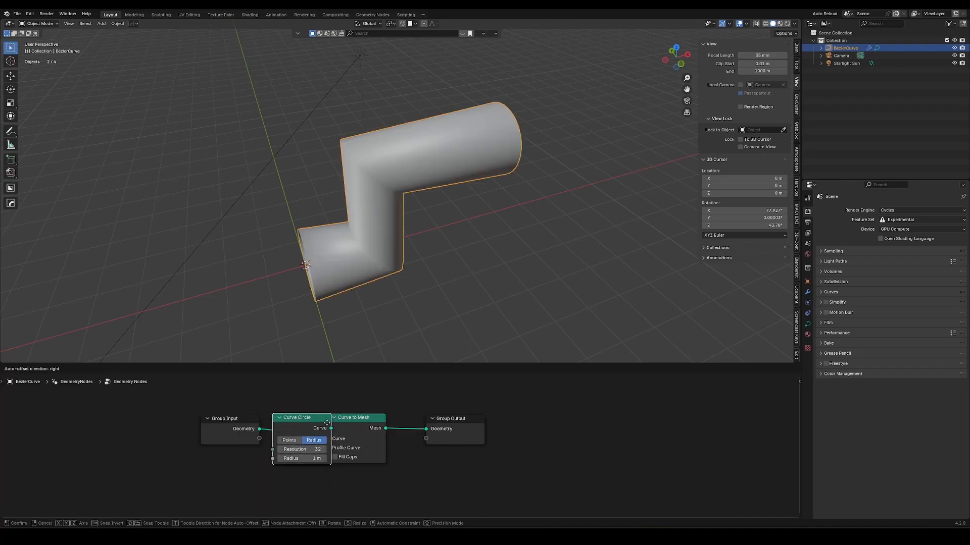
{"action": "left_click", "coordinate": [302, 475]}
{"action": "left_click", "coordinate": [746, 24]}
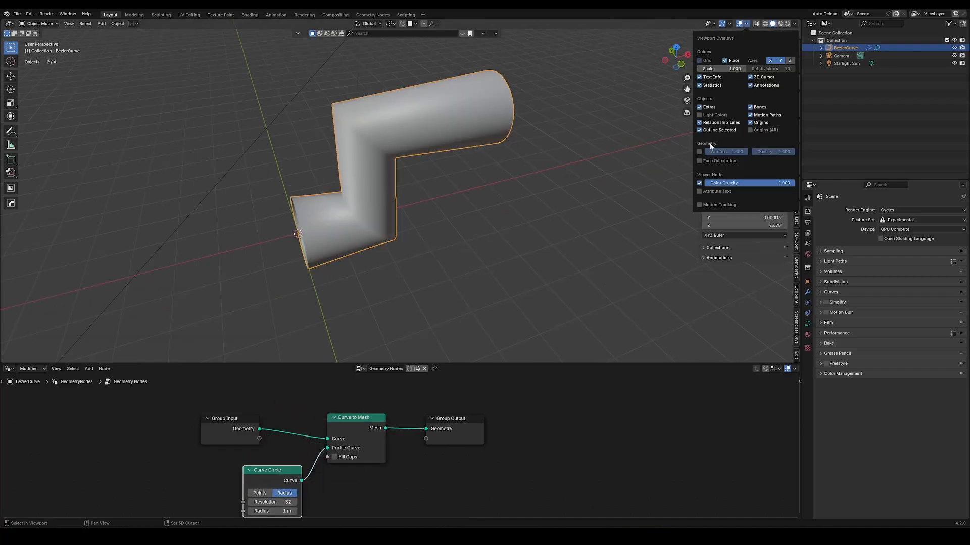
{"action": "left_click", "coordinate": [700, 151]}
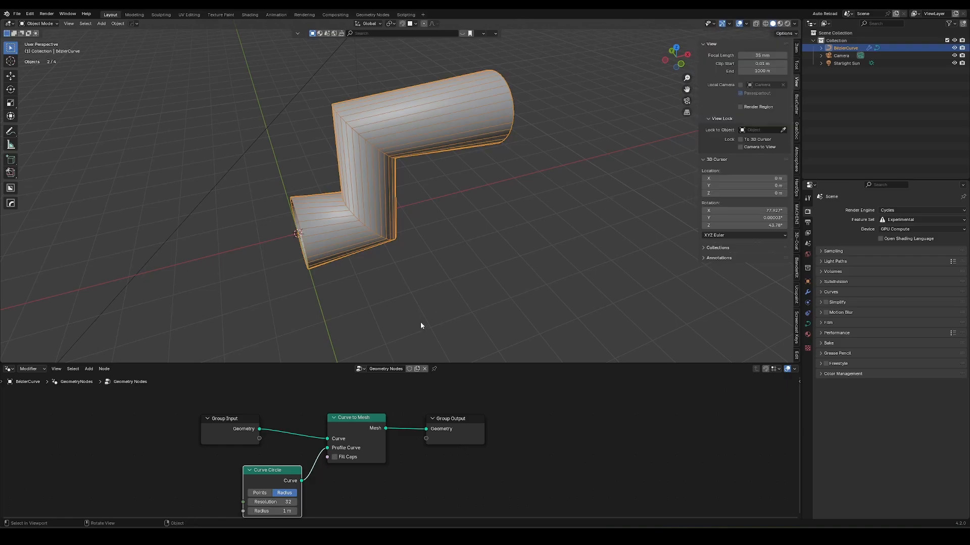
Insert a Fillet Curve node in Poly mode between Group Input and Curve to Mesh.
{"action": "left_click", "coordinate": [356, 471]}
{"action": "key", "text": "shift+a"}
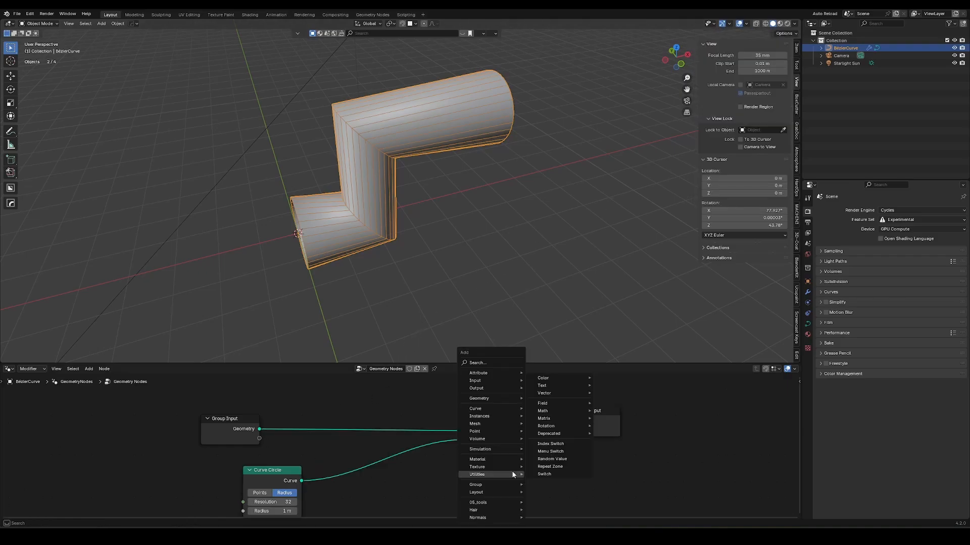
{"action": "type", "text": "fillet"}
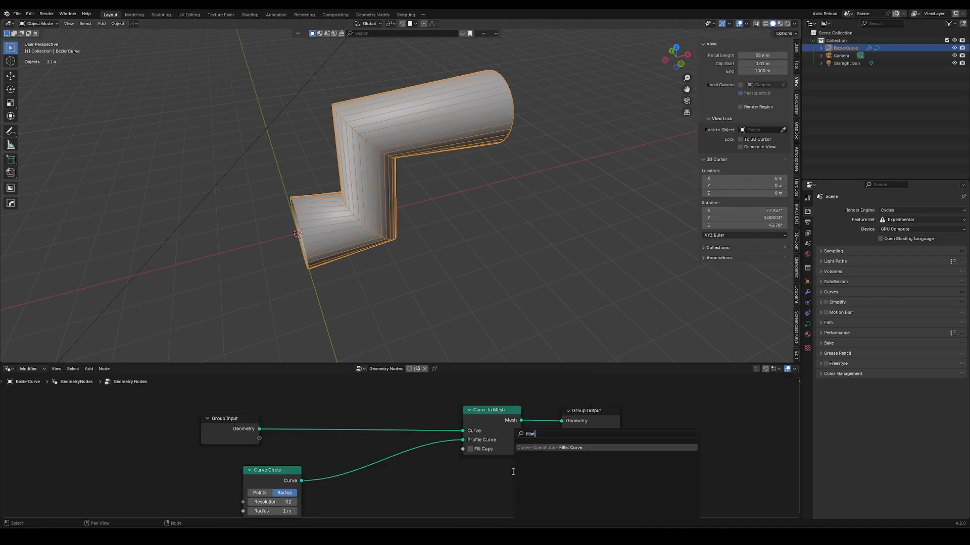
{"action": "key", "text": "Return"}
{"action": "left_click", "coordinate": [357, 410]}
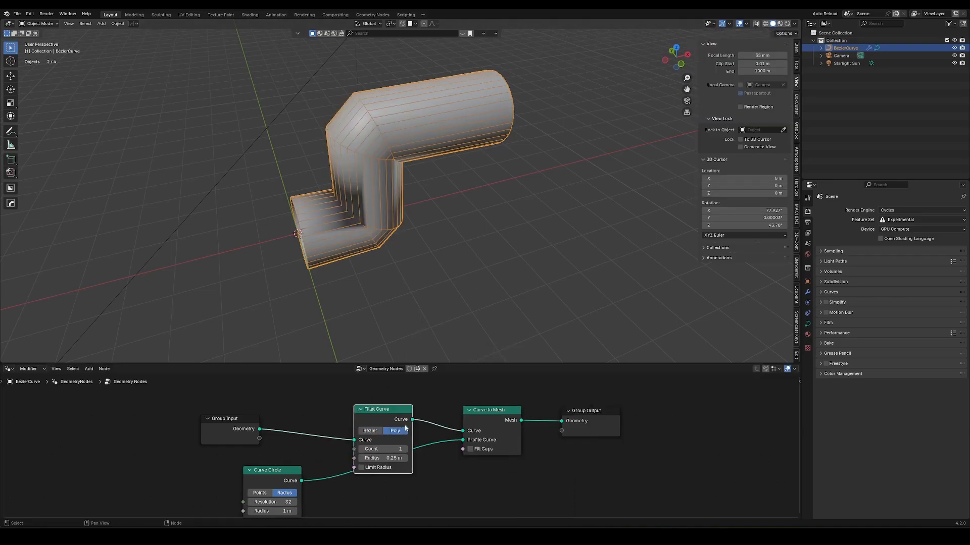
Set the fillet's count to 4 and radius to 0.56 m, and the profile circle's radius to 0.3 m.
{"action": "middle_click_drag", "start_coordinate": [433, 457], "coordinate": [438, 488]}
{"action": "key", "text": "g"}
{"action": "left_click", "coordinate": [429, 465]}
{"action": "mouse_move", "coordinate": [392, 466]}
{"action": "left_mouse_down", "text": "shift"}
{"action": "mouse_move", "coordinate": [367, 460]}
{"action": "mouse_move", "coordinate": [391, 464]}
{"action": "left_mouse_up", "text": "shift"}
{"action": "middle_click_drag", "start_coordinate": [414, 498], "coordinate": [447, 429]}
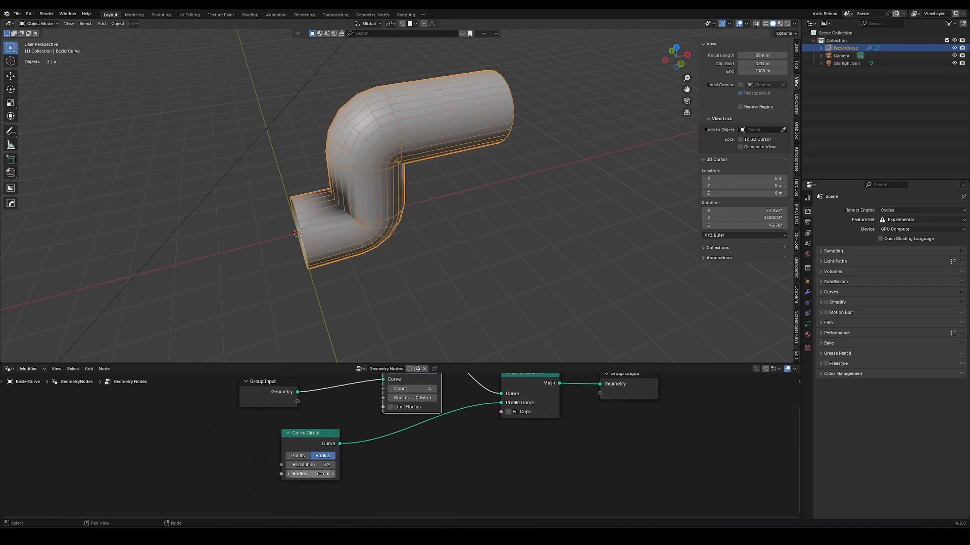
{"action": "left_click_drag", "start_coordinate": [320, 473], "coordinate": [301, 474]}
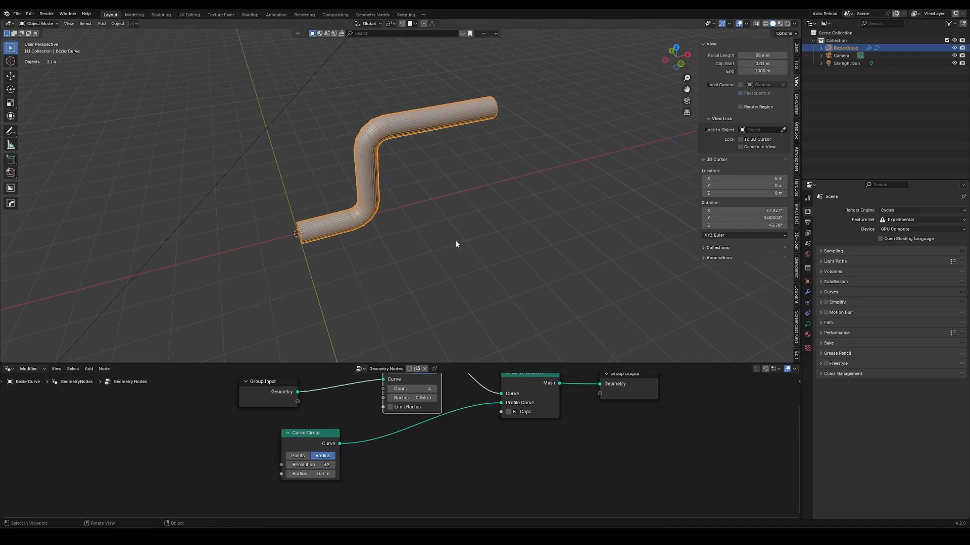
Extend the pipe by extruding the curve's end point down along Z and outward along X.
{"action": "key", "text": "Tab"}
{"action": "key", "text": "e"}
{"action": "key", "text": "z"}
{"action": "left_click", "coordinate": [515, 194]}
{"action": "key", "text": "e"}
{"action": "key", "text": "x"}
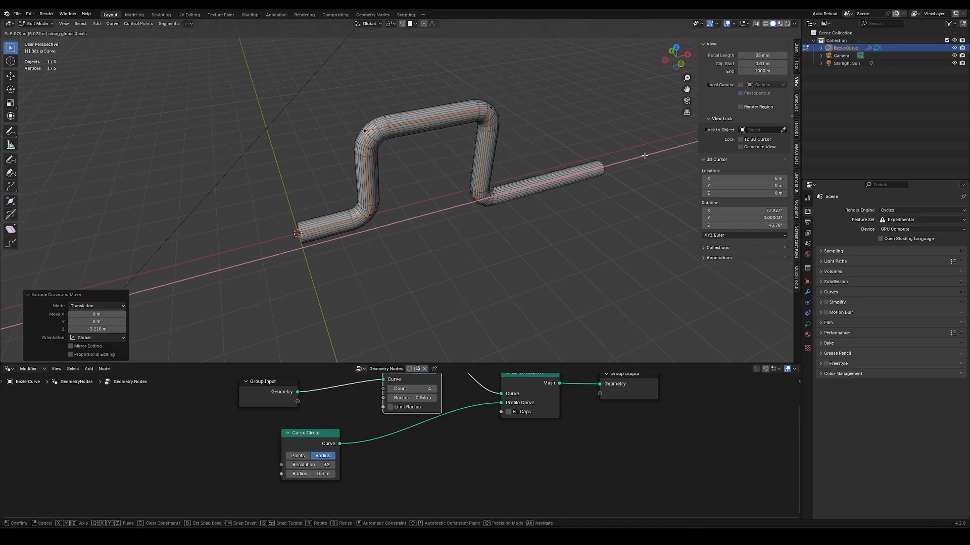
{"action": "left_click", "coordinate": [643, 157]}
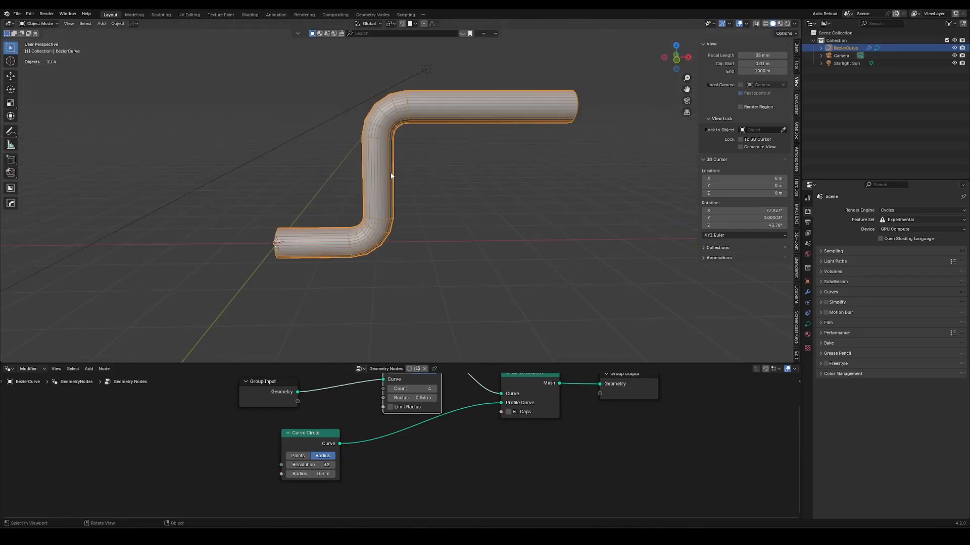
Try to move the lower corner point of the pipe's curve in Edit Mode.
{"action": "key", "text": "Tab"}
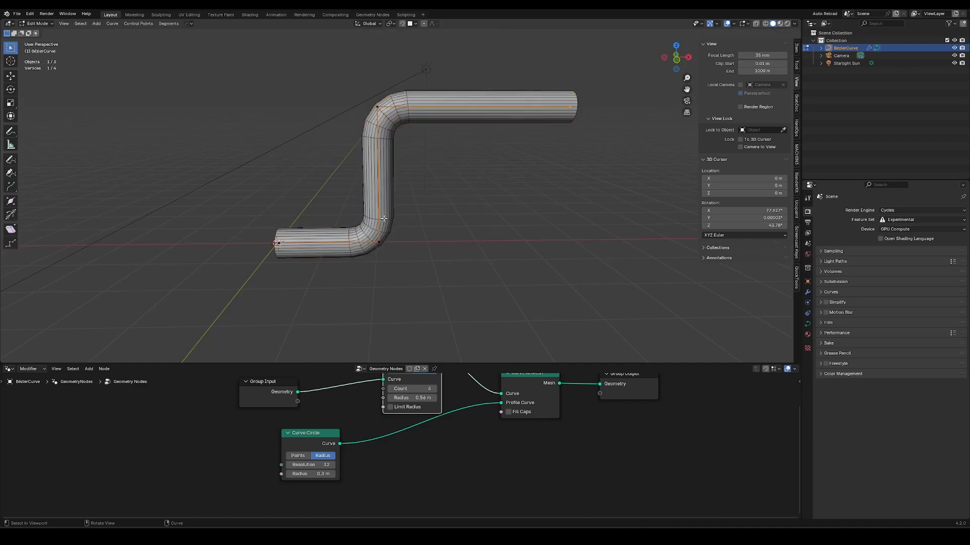
{"action": "left_click_drag", "start_coordinate": [347, 211], "coordinate": [408, 276]}
{"action": "key", "text": "g"}
{"action": "right_click", "coordinate": [417, 224]}
{"action": "middle_click_drag", "start_coordinate": [442, 200], "coordinate": [454, 188]}
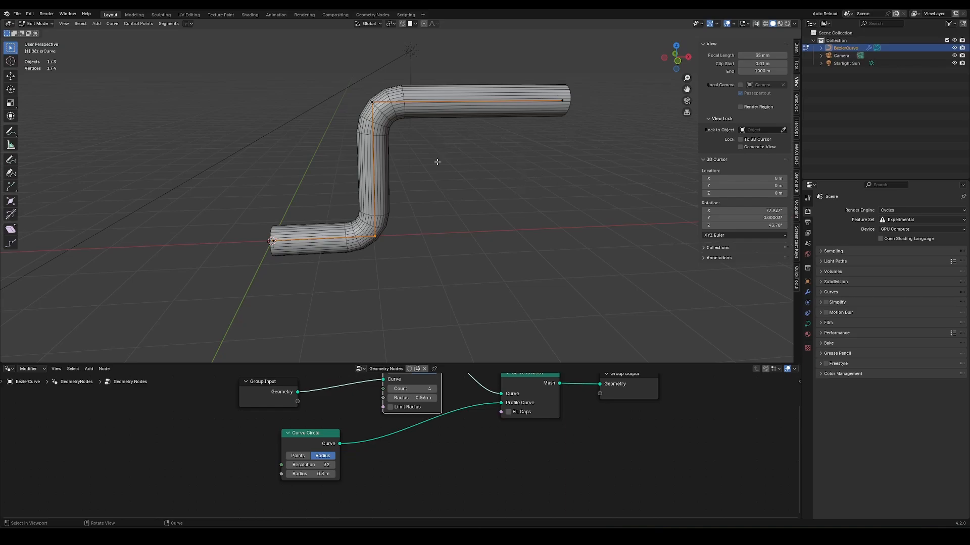
Try scaling the radius of all curve points to change the pipe's thickness.
{"action": "key", "text": "a"}
{"action": "key", "text": "alt+s"}
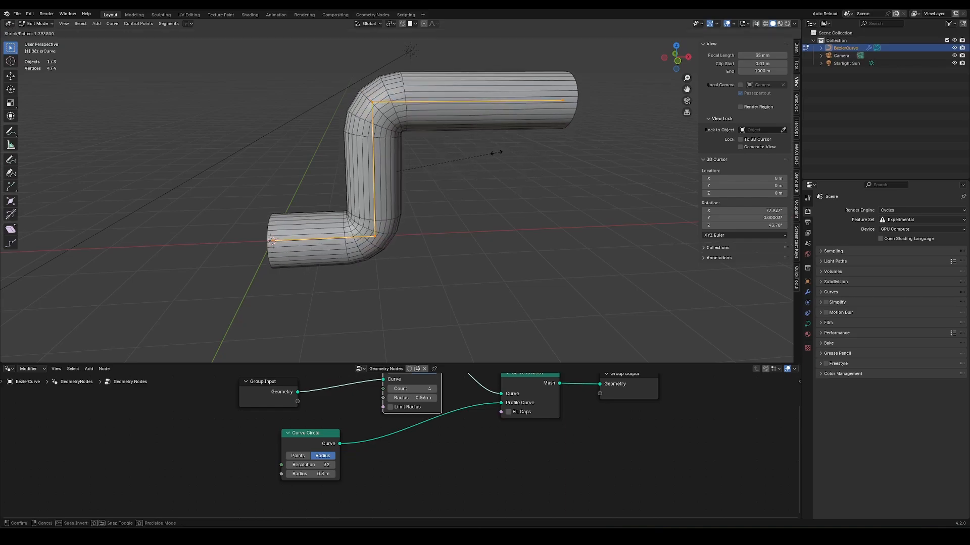
{"action": "left_click", "coordinate": [415, 190]}
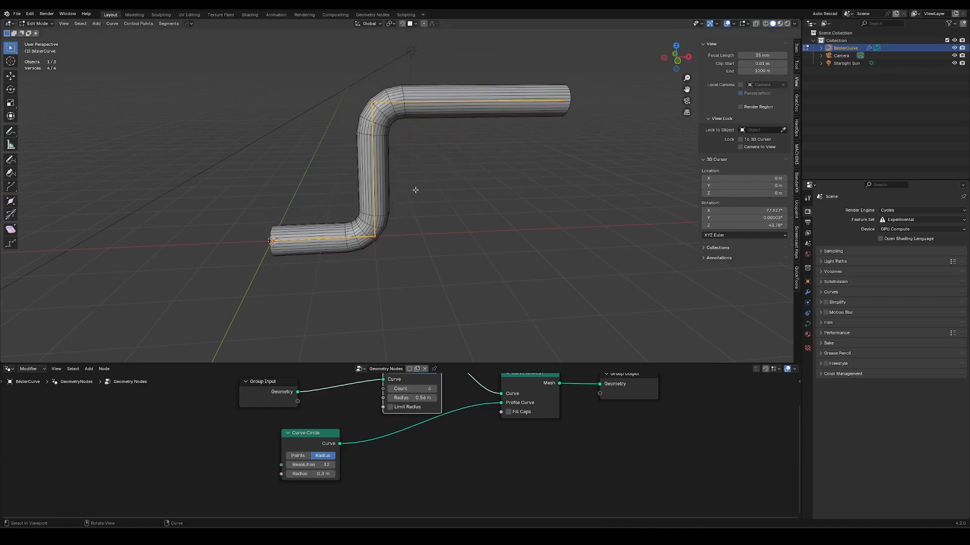
Duplicate the curve along Y and shrink the radius of the copy to make a thinner pipe.
{"action": "middle_click_drag", "start_coordinate": [422, 175], "coordinate": [523, 158]}
{"action": "key", "text": "shift+d"}
{"action": "key", "text": "y"}
{"action": "left_click", "coordinate": [506, 184]}
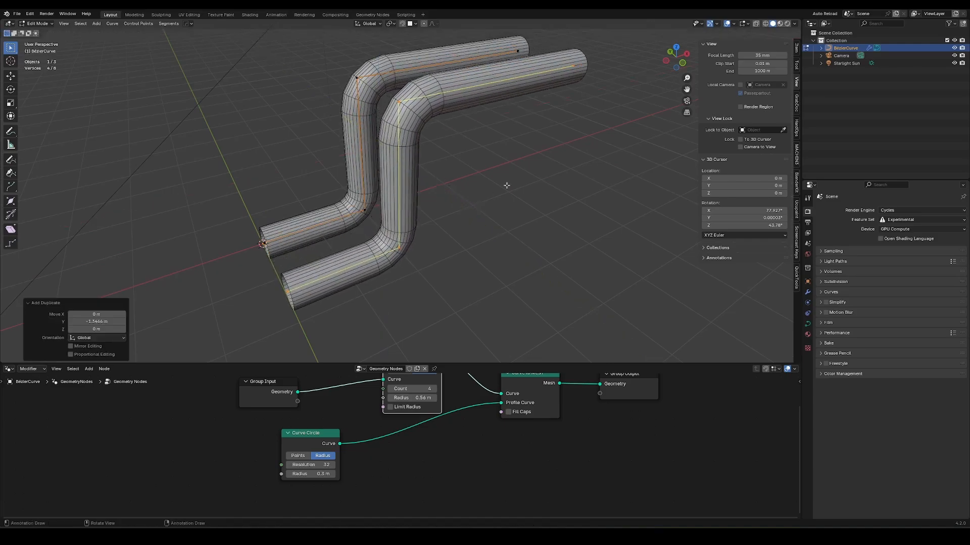
{"action": "key", "text": "alt+s"}
{"action": "left_click", "coordinate": [456, 163]}
Duplicate the thin pipe's curve along Y and change the radius of this second copy.
{"action": "key", "text": "shift+d"}
{"action": "key", "text": "y"}
{"action": "left_click", "coordinate": [492, 199]}
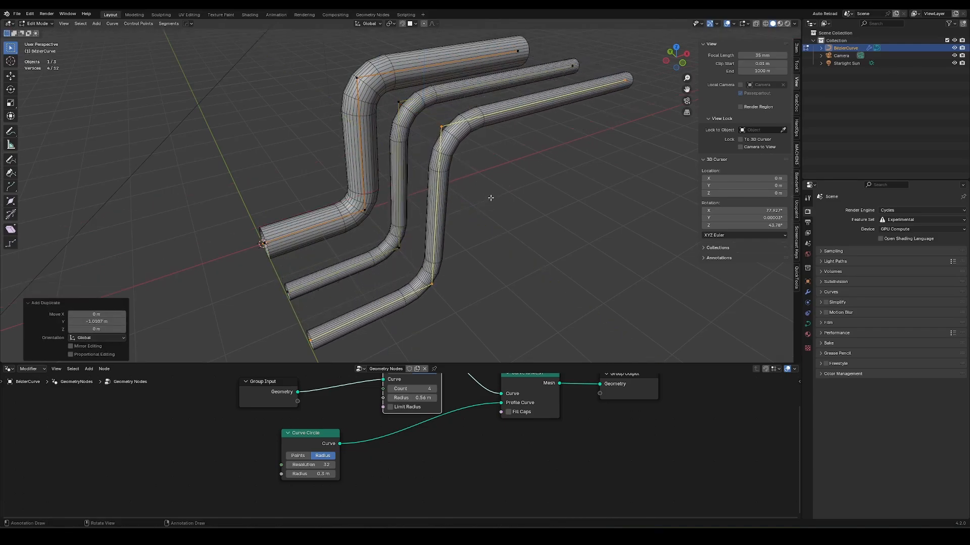
{"action": "key", "text": "alt+s"}
{"action": "left_click", "coordinate": [563, 158]}
Undo the second duplicate and the radius changes, and delete the first duplicated curve.
{"action": "mouse_move", "coordinate": [563, 158]}
{"action": "middle_mouse_down"}
{"action": "mouse_move", "coordinate": [622, 127]}
{"action": "mouse_move", "coordinate": [560, 150]}
{"action": "middle_mouse_up"}
{"action": "key", "text": "ctrl+z"}
{"action": "key", "text": "ctrl+z"}
{"action": "key", "text": "ctrl+z"}
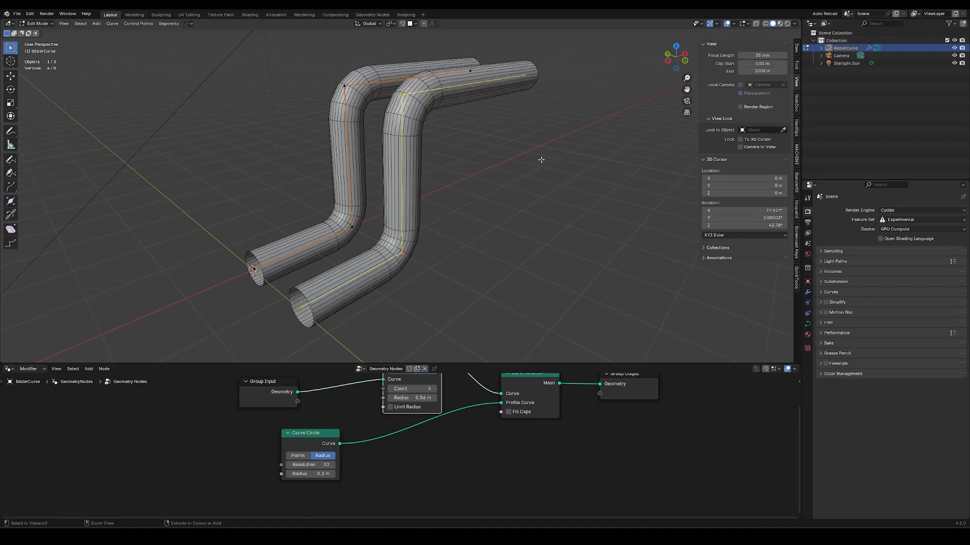
{"action": "key", "text": "x"}
{"action": "left_click", "coordinate": [491, 202]}
Scale the radius of all points on the remaining curve by about 2.9.
{"action": "middle_click_drag", "start_coordinate": [461, 210], "coordinate": [565, 112]}
{"action": "key", "text": "alt+s"}
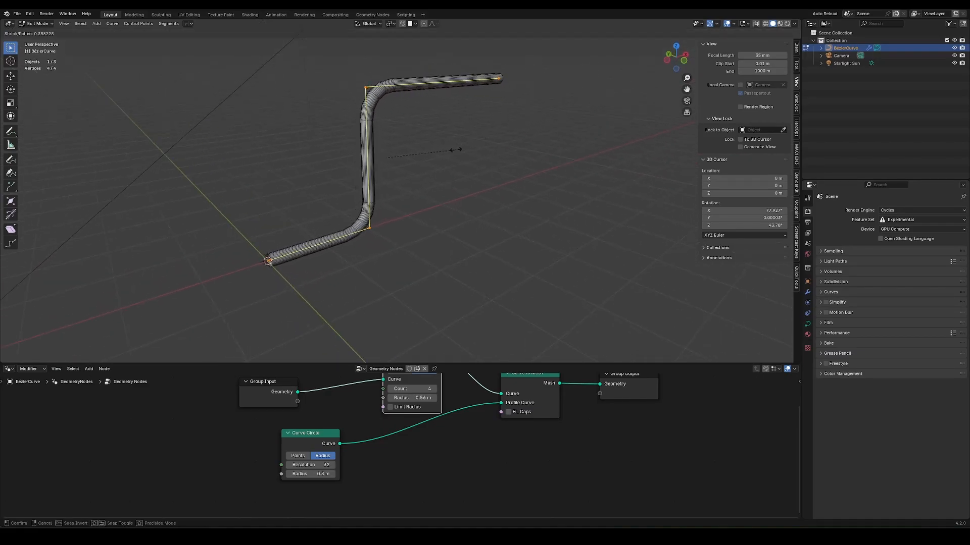
{"action": "left_click", "coordinate": [914, 163]}
{"action": "middle_click_drag", "start_coordinate": [408, 211], "coordinate": [364, 205]}
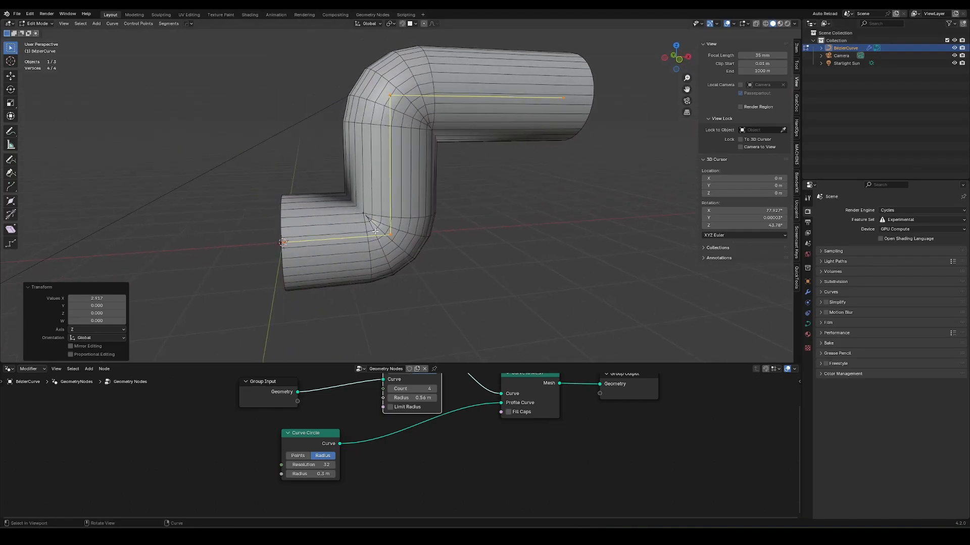
Try repositioning the Group Input node, undo the curve's radius scaling and leave Edit Mode.
{"action": "middle_click_drag", "start_coordinate": [425, 418], "coordinate": [408, 455]}
{"action": "left_click_drag", "start_coordinate": [221, 414], "coordinate": [249, 456]}
{"action": "key", "text": "g"}
{"action": "left_click", "coordinate": [236, 434]}
{"action": "key", "text": "ctrl+z"}
{"action": "key", "text": "Tab"}
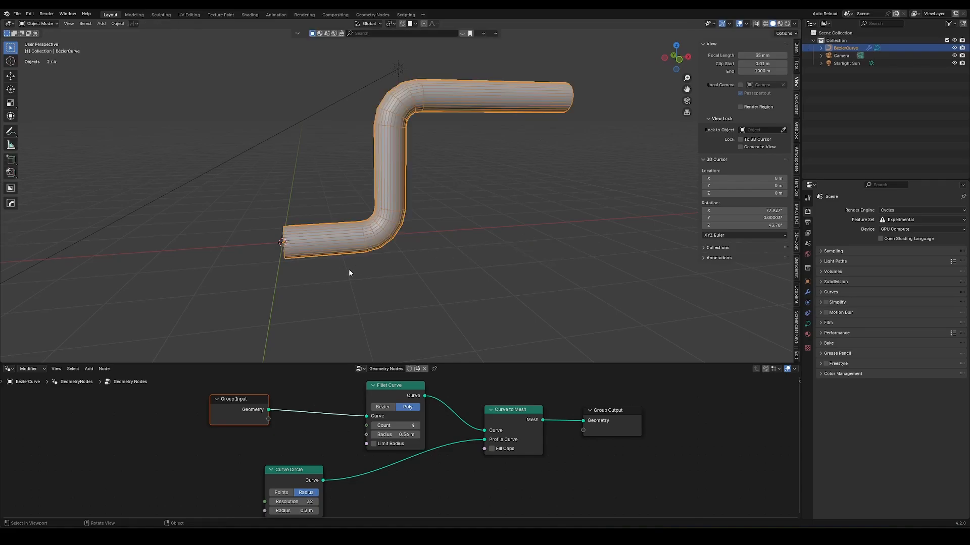
Move the Group Input node farther from the Fillet Curve node and display the node group's socket settings.
{"action": "left_click_drag", "start_coordinate": [232, 426], "coordinate": [204, 433]}
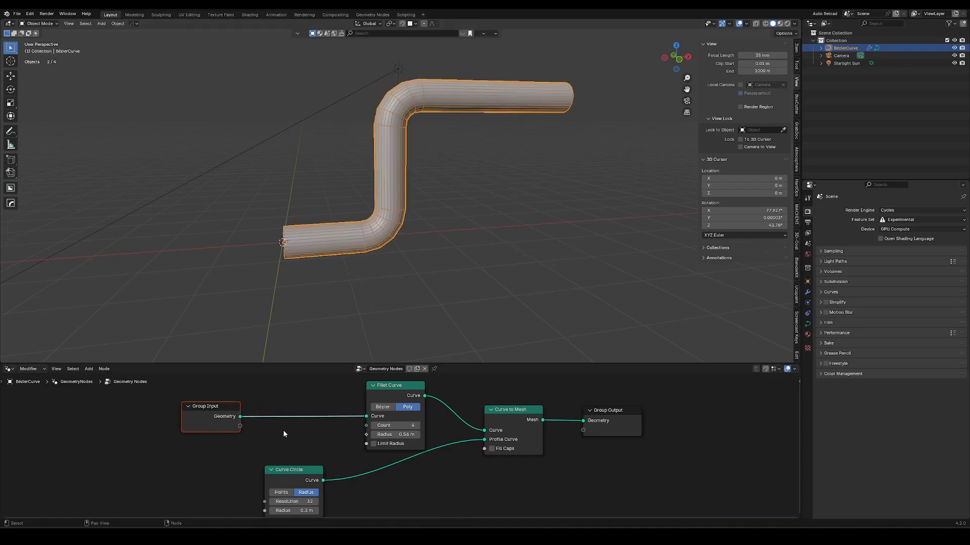
{"action": "left_click", "coordinate": [225, 421]}
{"action": "key", "text": "n"}
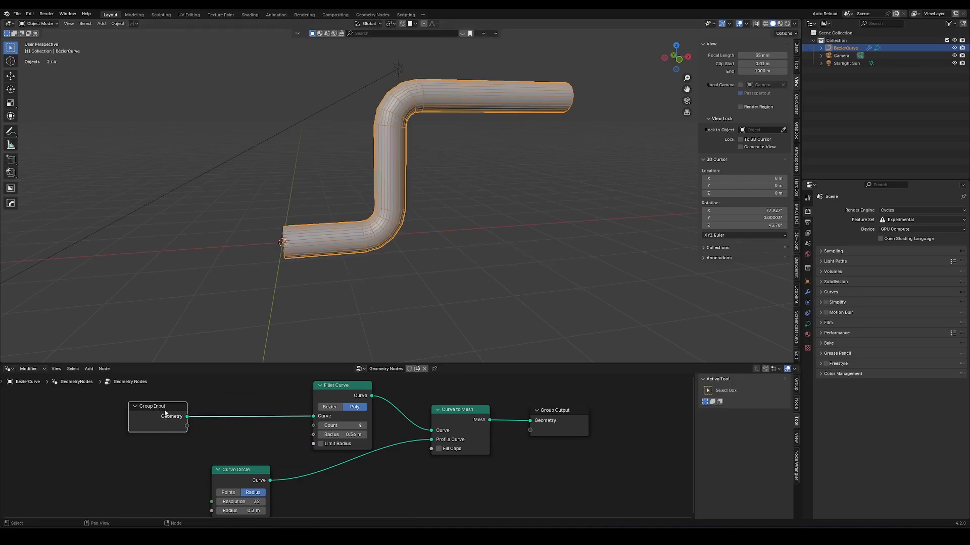
{"action": "left_click", "coordinate": [797, 386]}
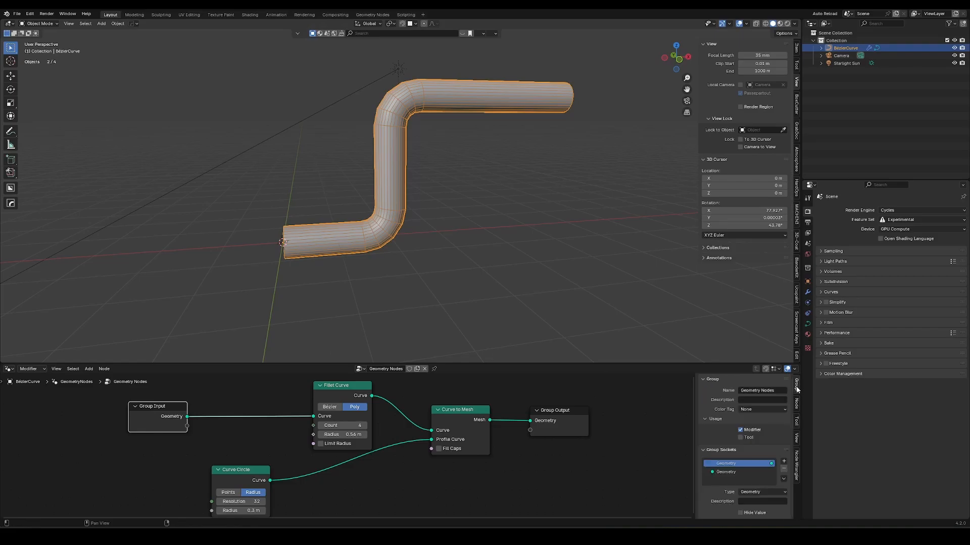
Add a Float input socket to the node group and order it below the Geometry input.
{"action": "left_click", "coordinate": [784, 462]}
{"action": "left_click", "coordinate": [796, 470]}
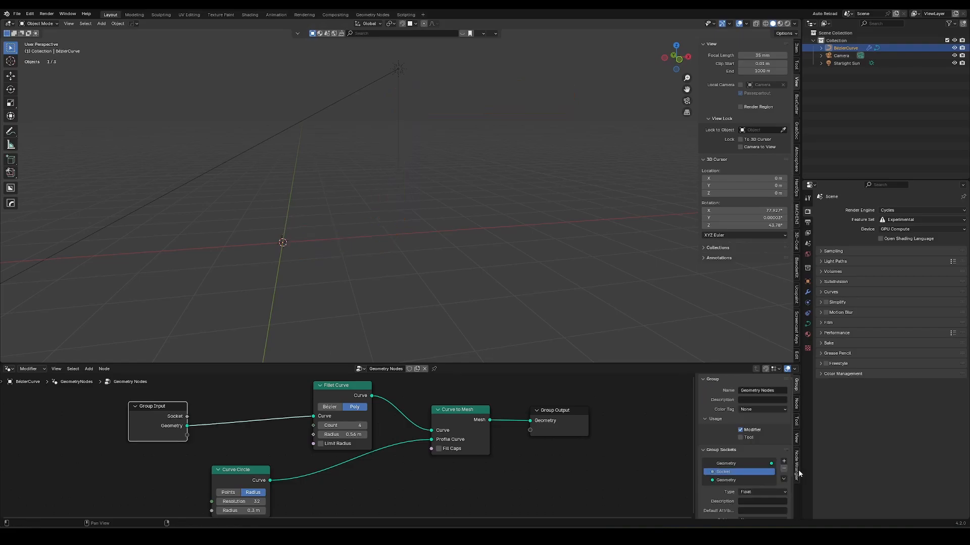
{"action": "left_click", "coordinate": [756, 481]}
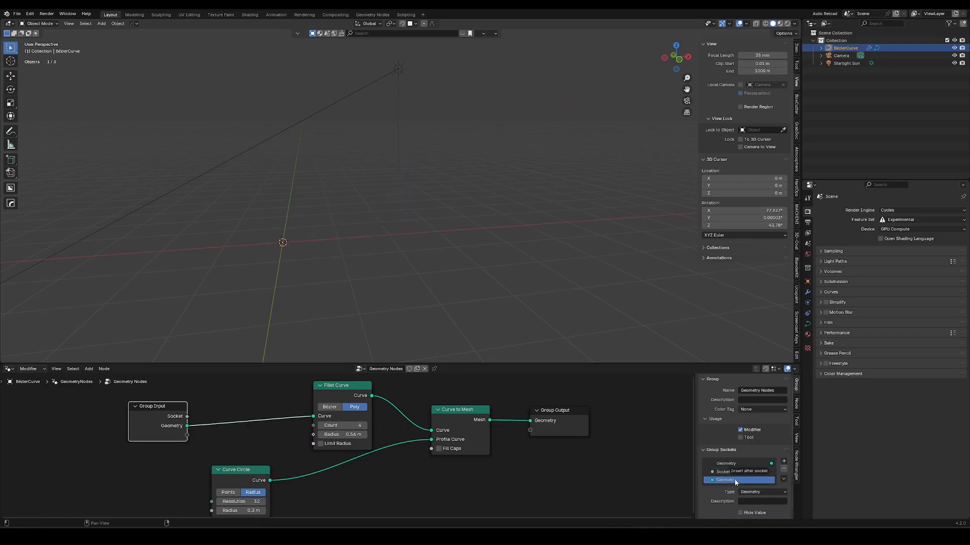
{"action": "left_click_drag", "start_coordinate": [738, 480], "coordinate": [739, 458]}
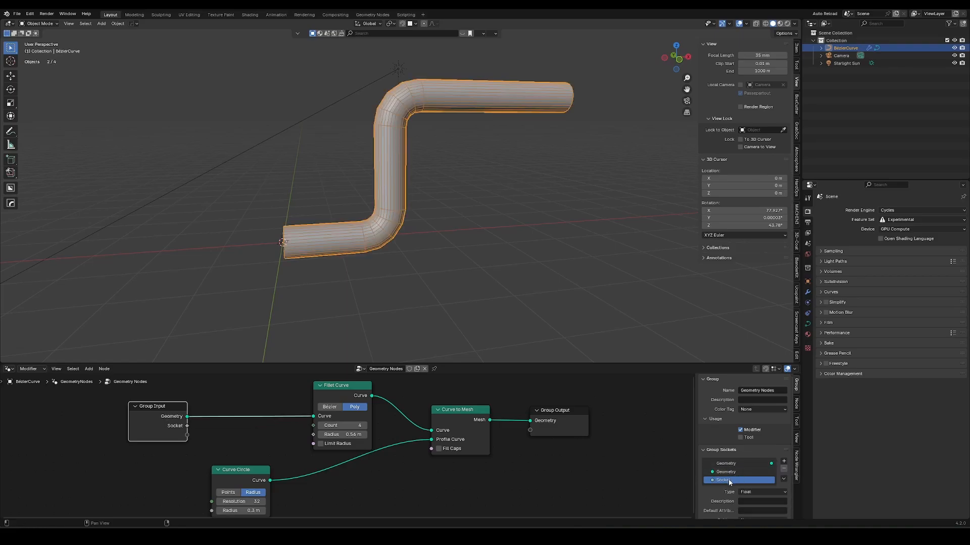
Drive the Geometry Nodes modifier's Socket input with the curve's radius attribute.
{"action": "left_click", "coordinate": [807, 292]}
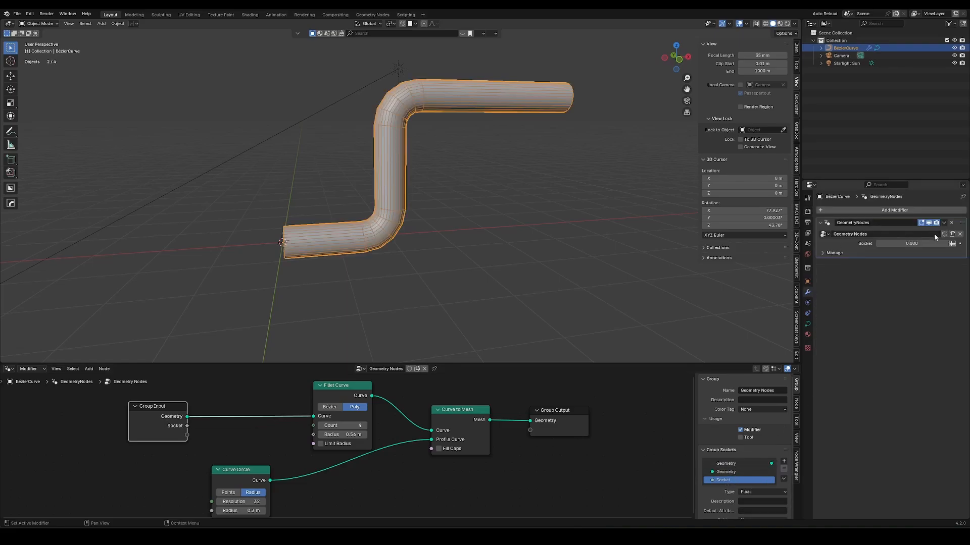
{"action": "left_click_drag", "start_coordinate": [911, 243], "coordinate": [900, 245]}
{"action": "left_click", "coordinate": [952, 244]}
{"action": "left_click", "coordinate": [928, 244]}
{"action": "type", "text": "rad"}
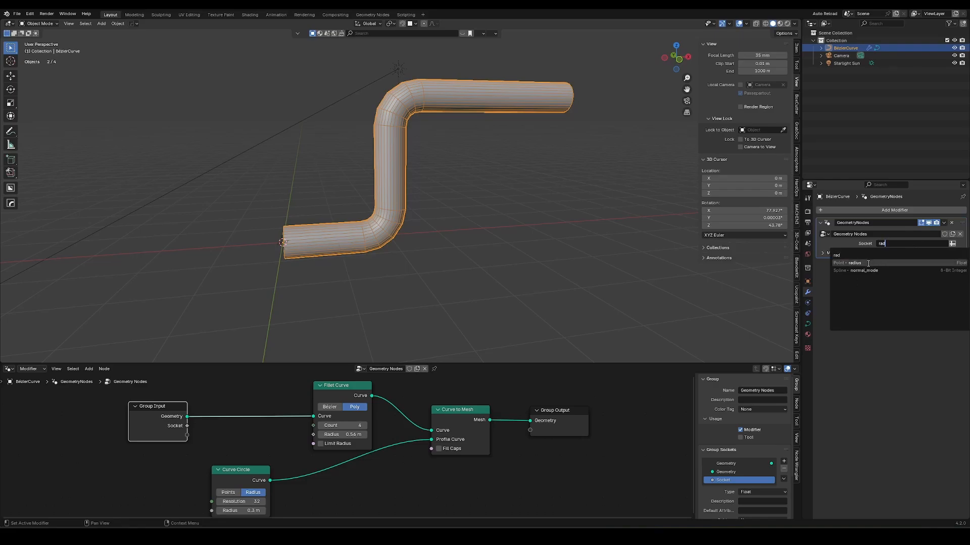
{"action": "left_click", "coordinate": [868, 263]}
Feed the group's Socket input into the Fillet Curve radius and scale all curve points' radius by about 0.88 in Edit Mode.
{"action": "middle_click_drag", "start_coordinate": [204, 436], "coordinate": [204, 422]}
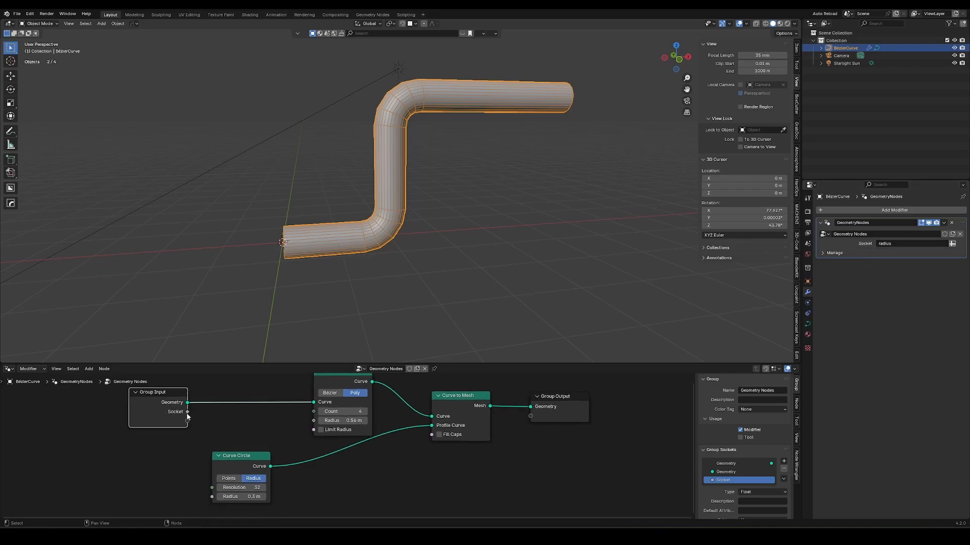
{"action": "left_click_drag", "start_coordinate": [187, 415], "coordinate": [317, 418]}
{"action": "key", "text": "Tab"}
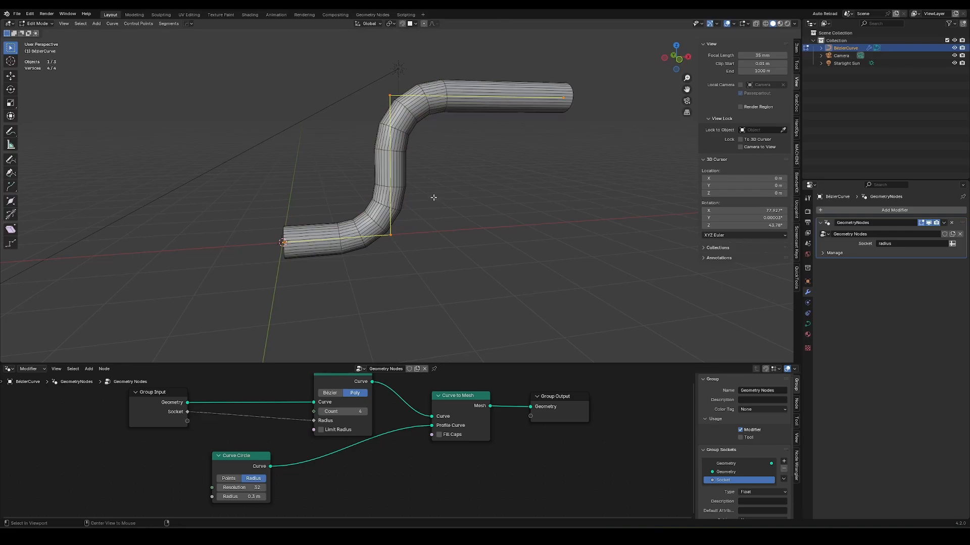
{"action": "key", "text": "alt+s"}
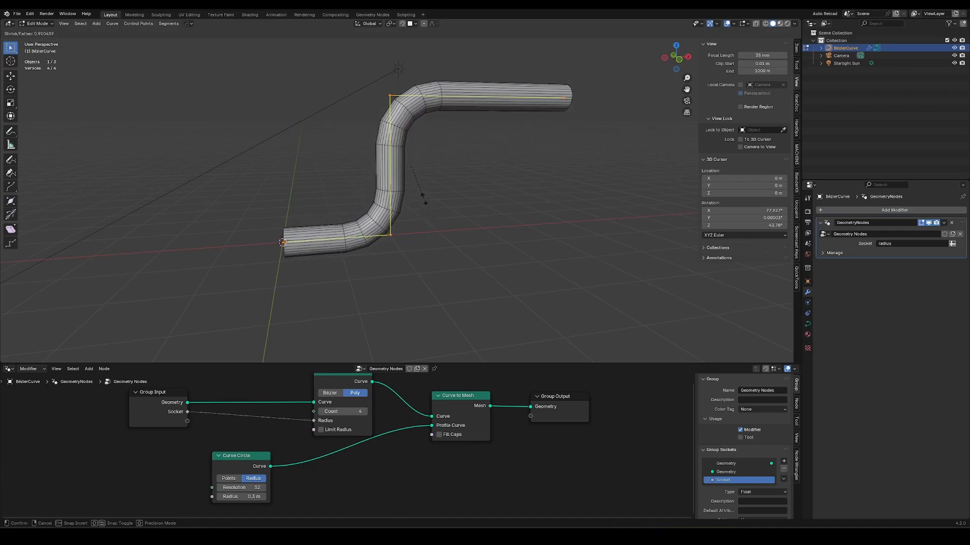
{"action": "left_click", "coordinate": [422, 197]}
Insert a Math node between the Socket input and the Fillet Curve radius, set to Divide by 2.5.
{"action": "key", "text": "shift+a"}
{"action": "type", "text": "math"}
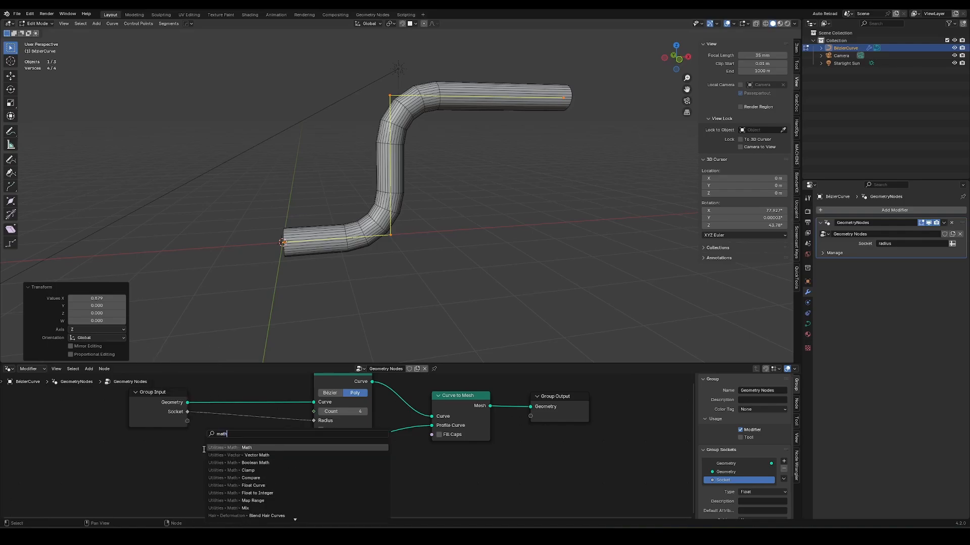
{"action": "left_click", "coordinate": [204, 448]}
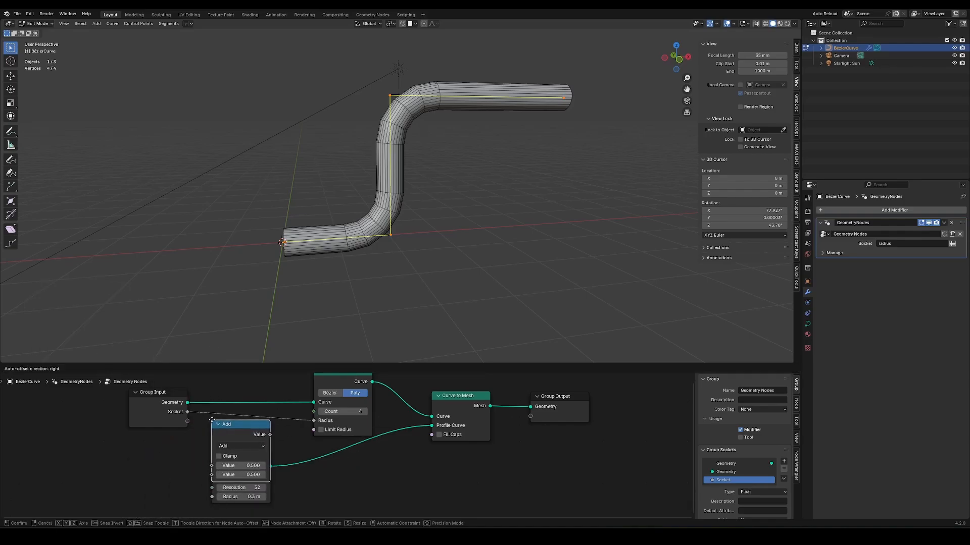
{"action": "left_click", "coordinate": [238, 432]}
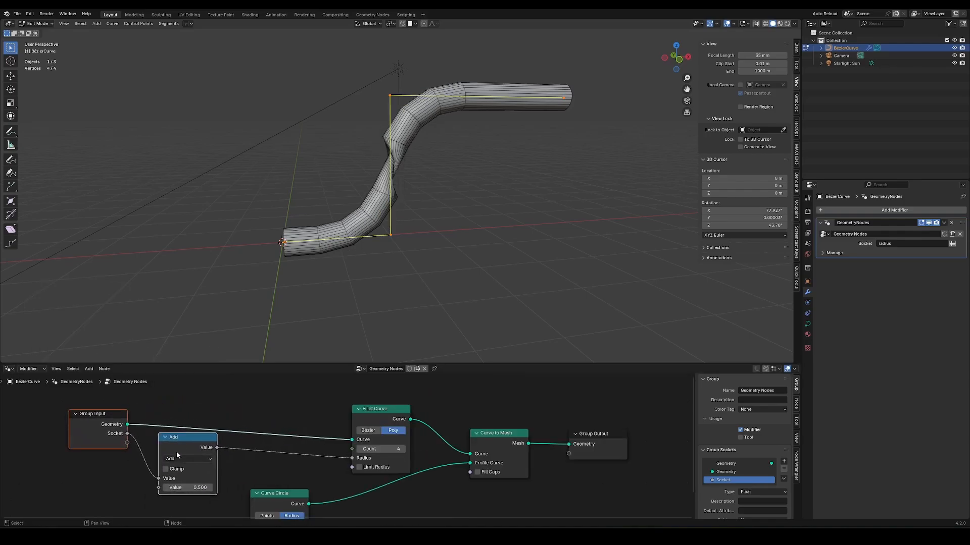
{"action": "left_click", "coordinate": [184, 459]}
{"action": "left_click", "coordinate": [176, 362]}
{"action": "left_click", "coordinate": [182, 459]}
{"action": "key", "text": "d"}
{"action": "left_click_drag", "start_coordinate": [188, 487], "coordinate": [212, 488]}
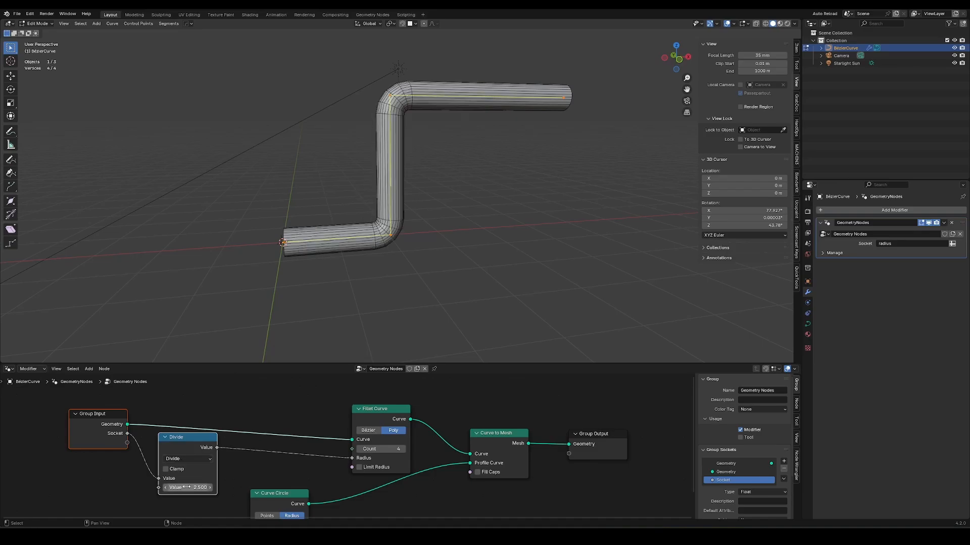
Scale the radius of all curve points by about 1.19 and return to Object Mode.
{"action": "middle_click_drag", "start_coordinate": [451, 150], "coordinate": [357, 128], "text": "shift"}
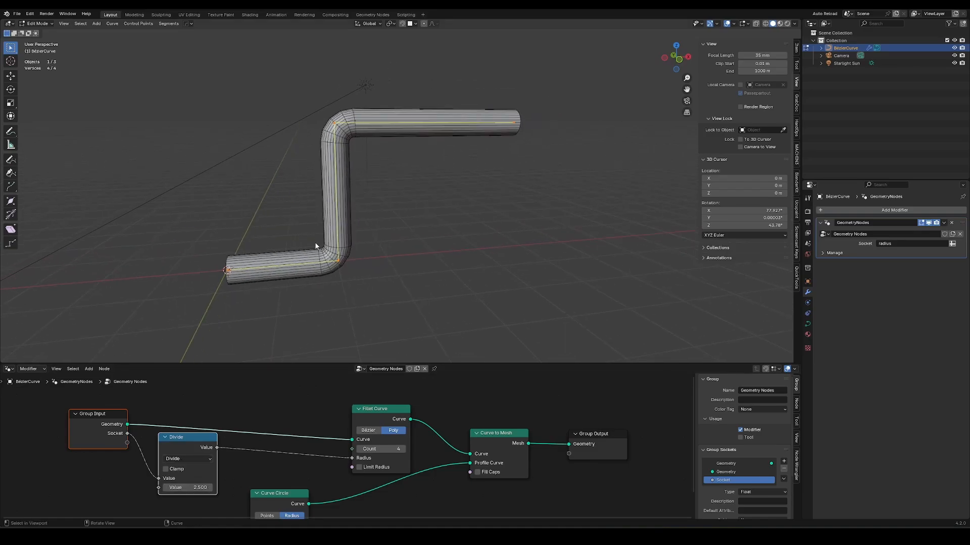
{"action": "key", "text": "alt+s"}
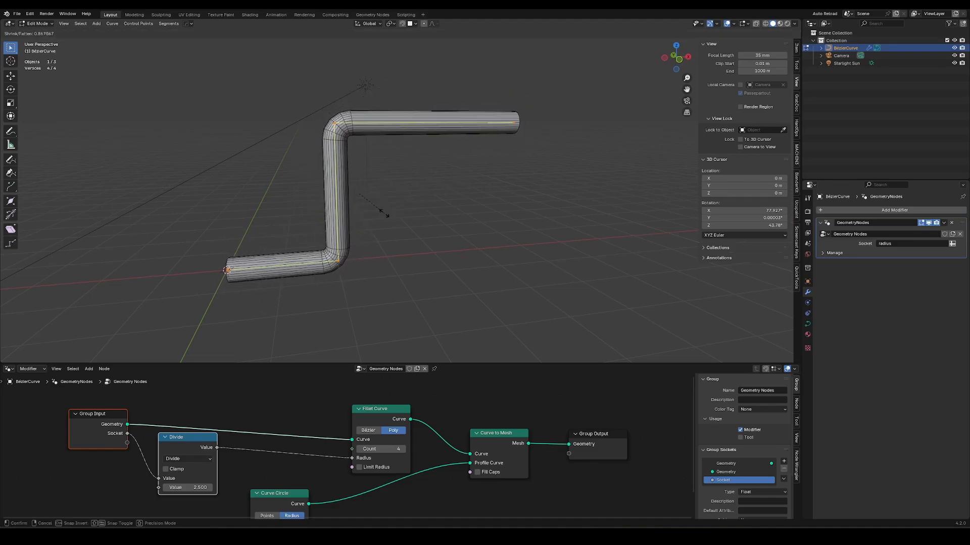
{"action": "left_click", "coordinate": [385, 228]}
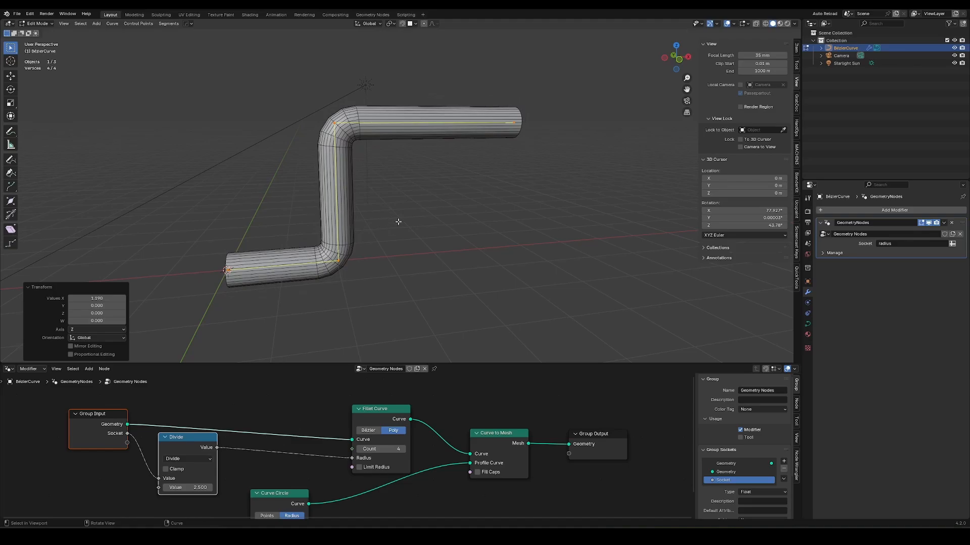
{"action": "middle_click_drag", "start_coordinate": [398, 222], "coordinate": [425, 242]}
{"action": "key", "text": "Tab"}
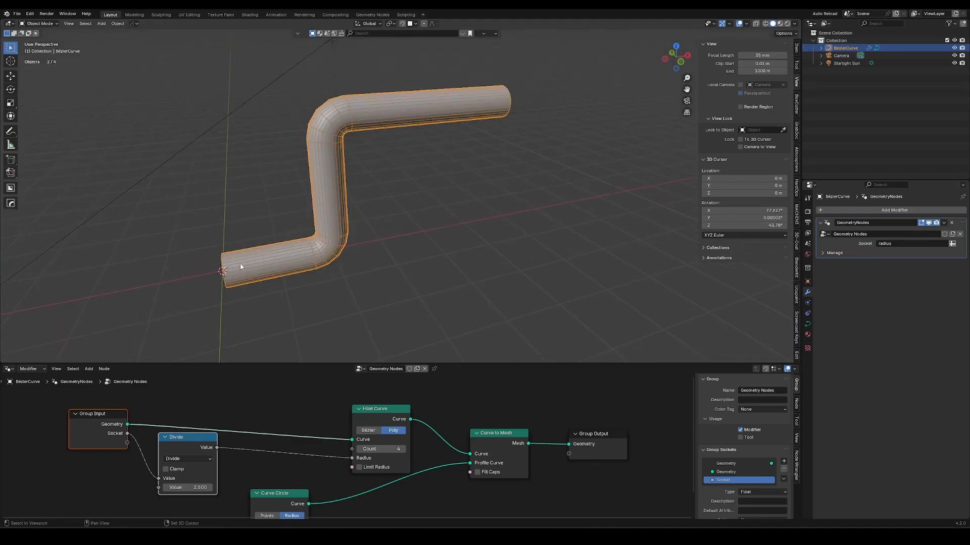
Place the Curve Circle node beneath Fillet Curve and add a Curve to Points node fed by the Fillet Curve output.
{"action": "middle_click_drag", "start_coordinate": [240, 267], "coordinate": [347, 260], "text": "shift"}
{"action": "left_click_drag", "start_coordinate": [344, 482], "coordinate": [423, 482]}
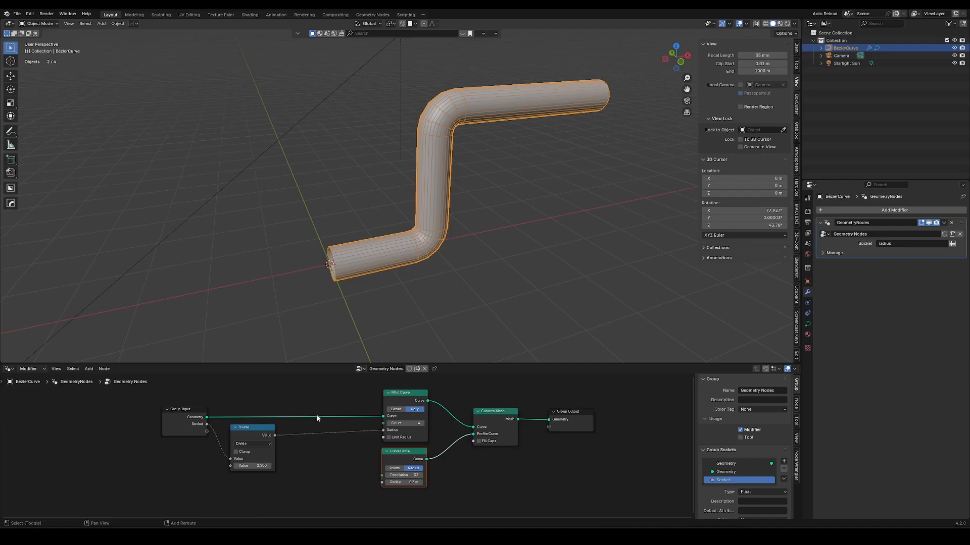
{"action": "middle_click_drag", "start_coordinate": [213, 420], "coordinate": [144, 472]}
{"action": "middle_click_drag", "start_coordinate": [258, 455], "coordinate": [228, 472]}
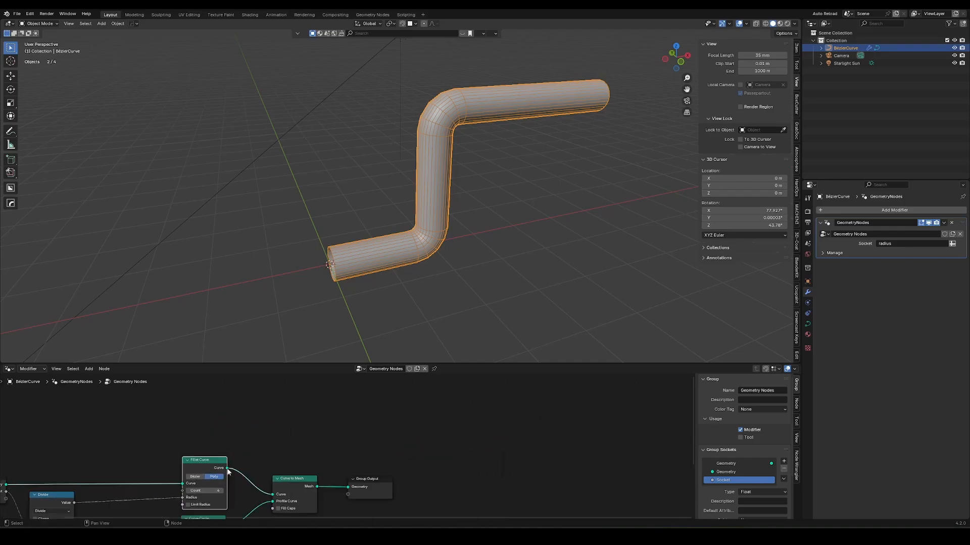
{"action": "left_click_drag", "start_coordinate": [228, 469], "coordinate": [290, 411]}
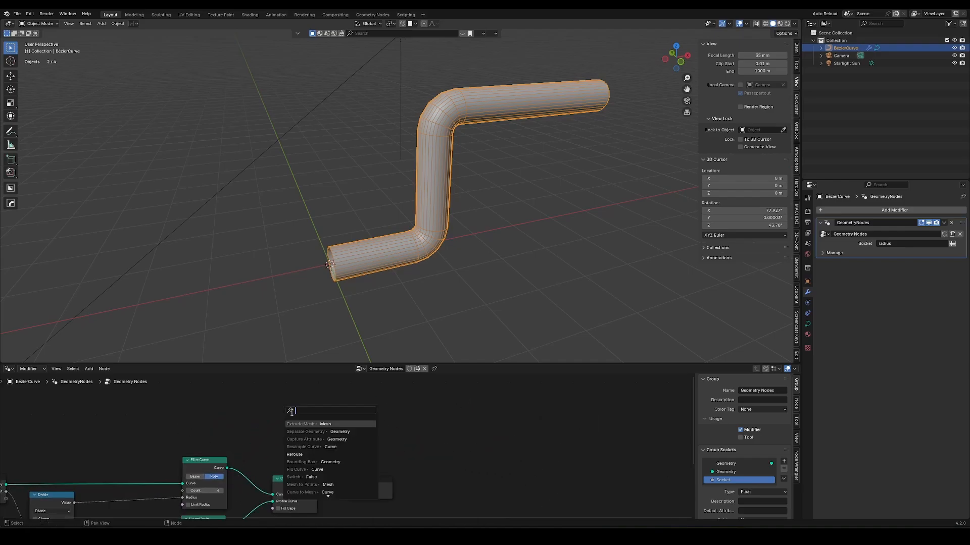
{"action": "type", "text": "poi"}
{"action": "key", "text": "Return"}
{"action": "left_click", "coordinate": [313, 429]}
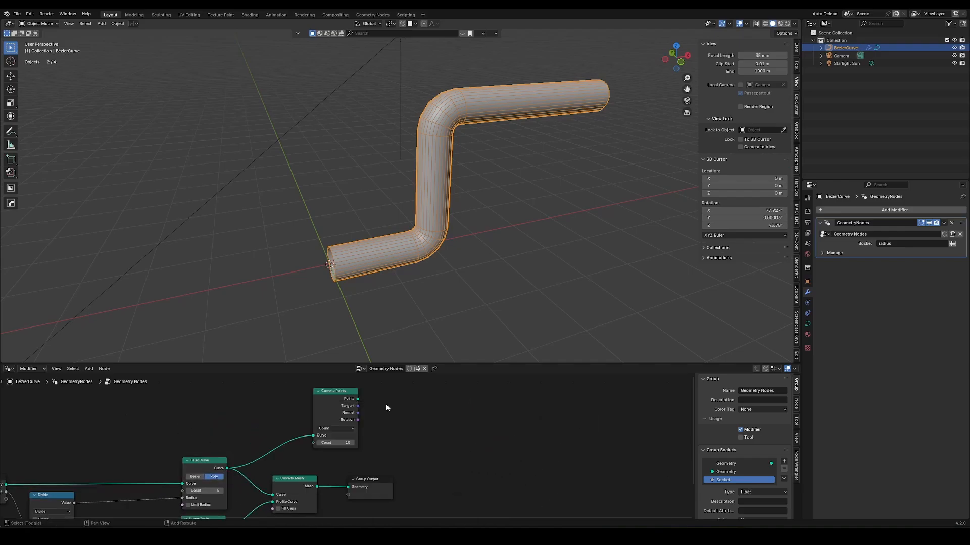
Add an Instance on Points node fed by Curve to Points and join its instances with the pipe mesh through Join Geometry.
{"action": "middle_click_drag", "start_coordinate": [387, 408], "coordinate": [282, 413]}
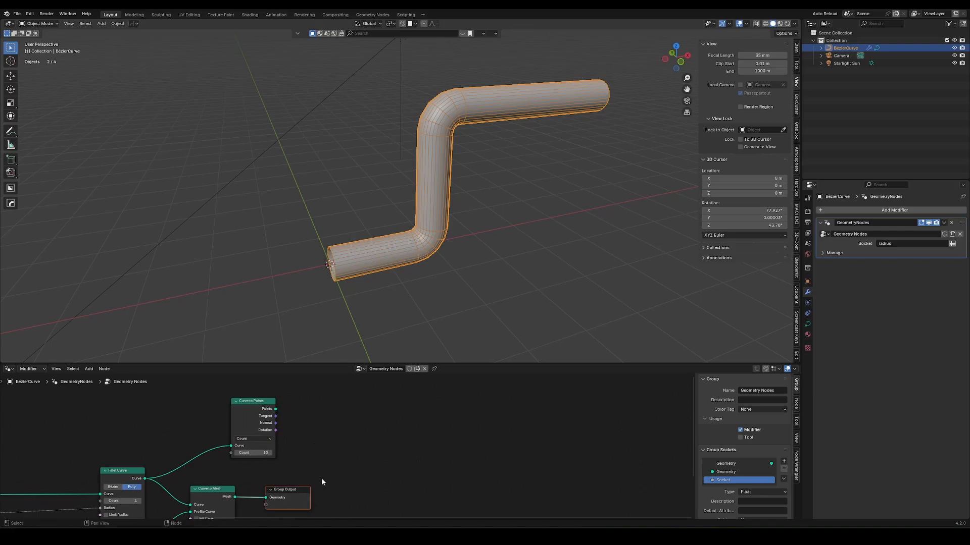
{"action": "key", "text": "shift+a"}
{"action": "type", "text": "instance on"}
{"action": "key", "text": "Return"}
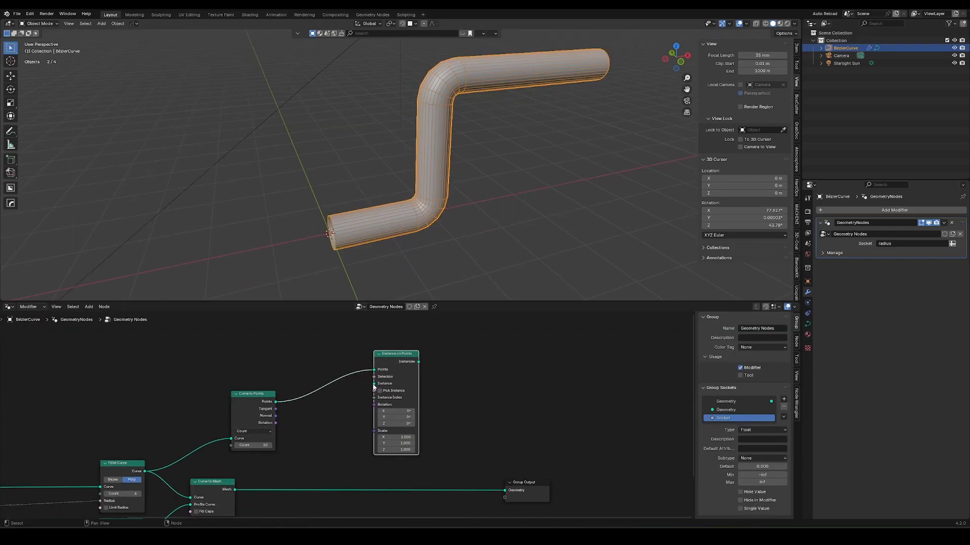
{"action": "middle_click_drag", "start_coordinate": [309, 470], "coordinate": [279, 432]}
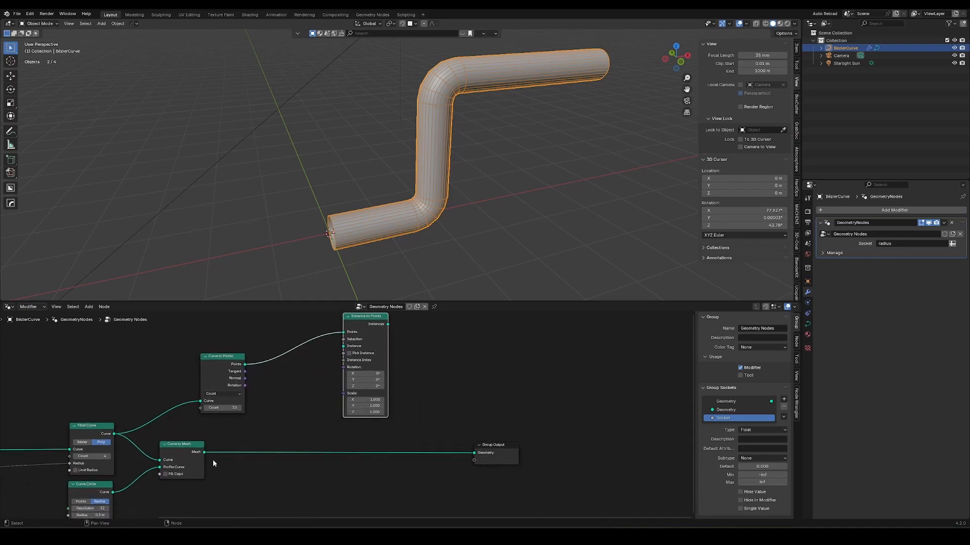
{"action": "right_click_drag", "start_coordinate": [174, 458], "coordinate": [365, 365], "text": "ctrl+shift"}
{"action": "key", "text": "g"}
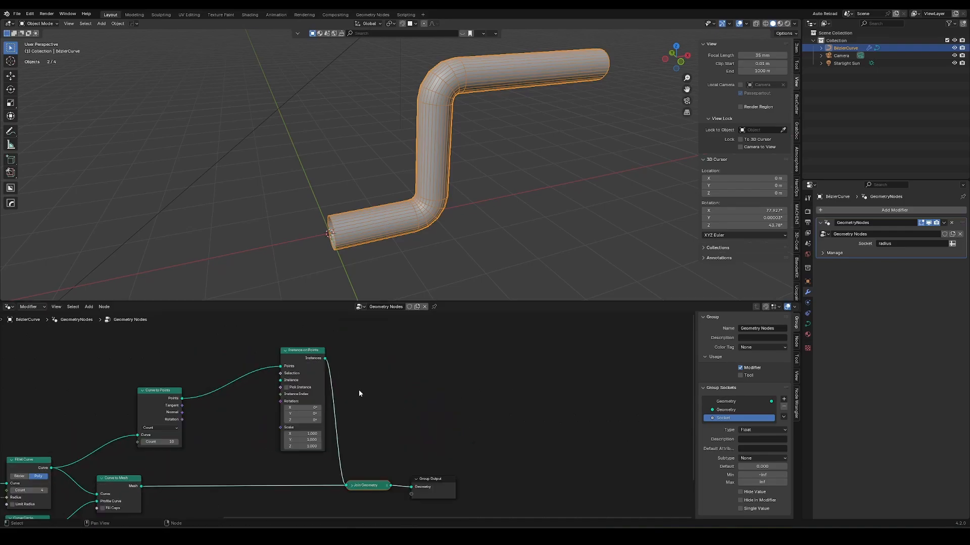
Add a Cylinder mesh node as the instance for the Instance on Points node.
{"action": "key", "text": "shift+a"}
{"action": "mouse_move", "coordinate": [372, 375]}
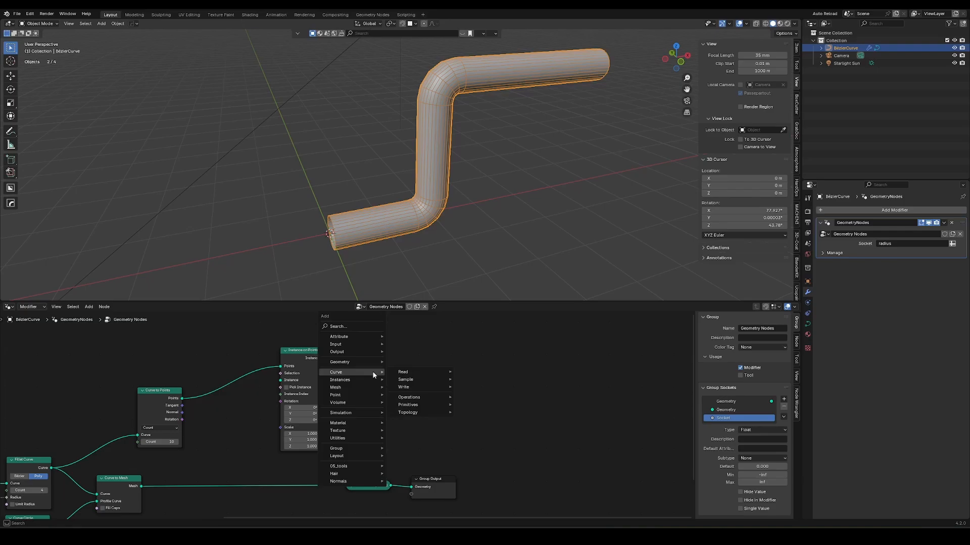
{"action": "type", "text": "cyl"}
{"action": "key", "text": "Return"}
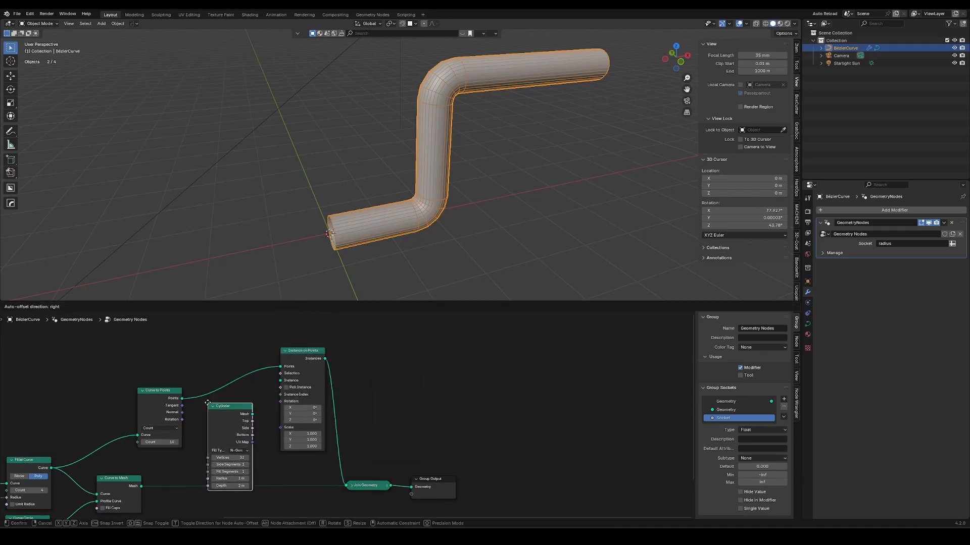
Add an Align Rotation to Vector node between Curve to Points and Instance on Points, with the Cylinder node below it.
{"action": "key", "text": "shift+a"}
{"action": "mouse_move", "coordinate": [305, 389]}
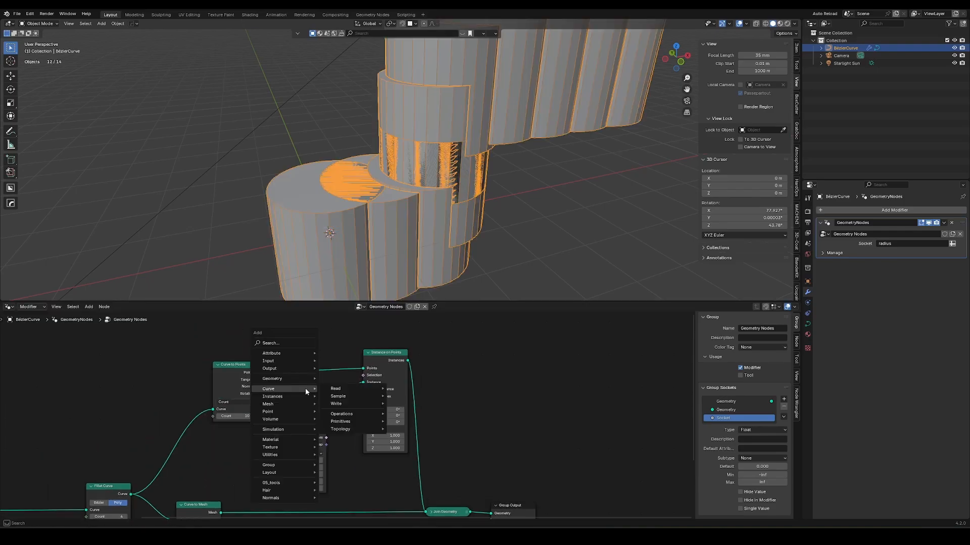
{"action": "type", "text": "align"}
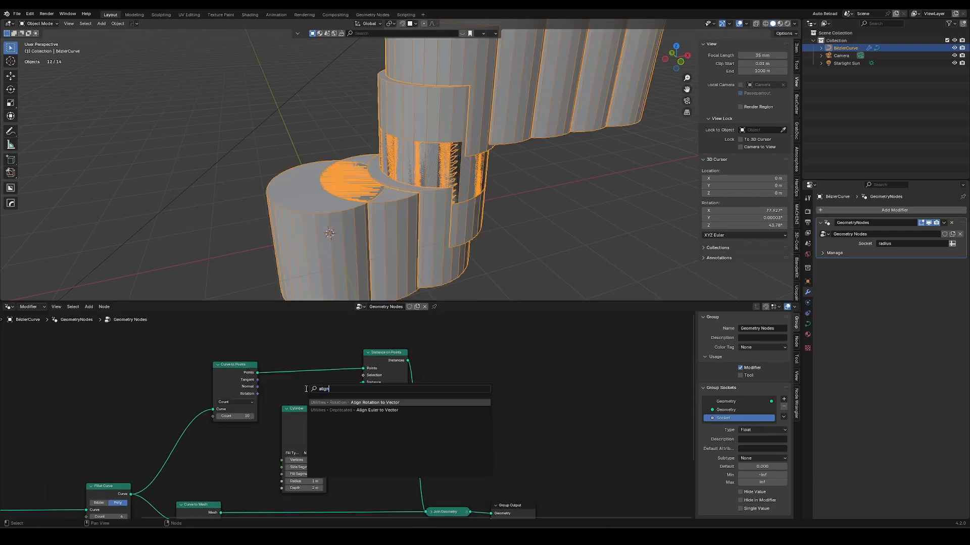
{"action": "key", "text": "Return"}
{"action": "left_click", "coordinate": [272, 389]}
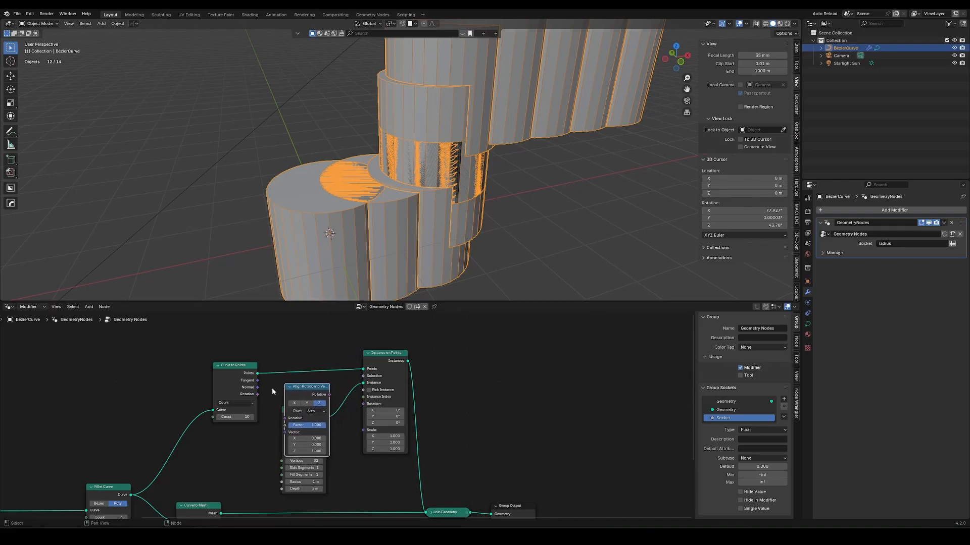
{"action": "left_click_drag", "start_coordinate": [271, 438], "coordinate": [312, 467]}
Align the cylinders' Z axis to the curve by linking Tangent to the alignment Vector and the resulting Rotation to Instance on Points.
{"action": "left_click_drag", "start_coordinate": [257, 341], "coordinate": [268, 344]}
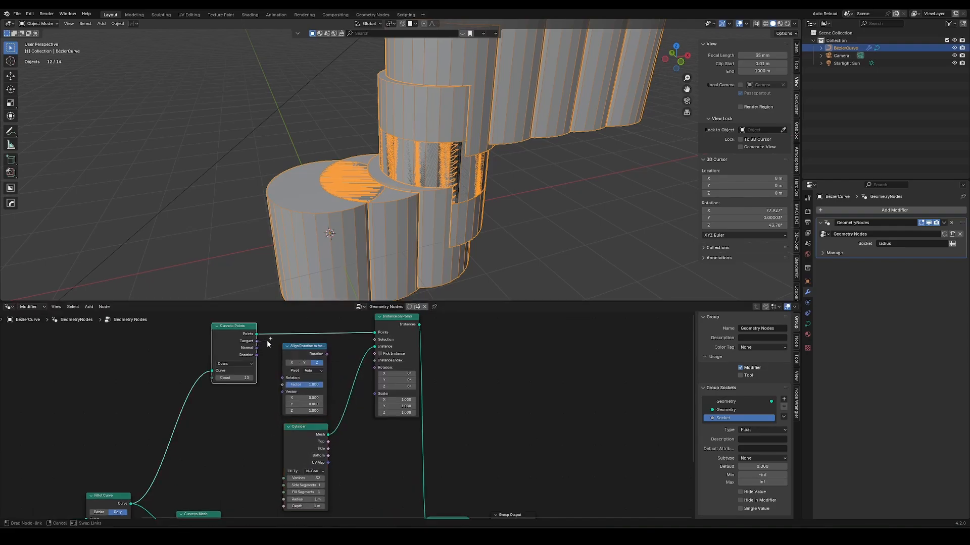
{"action": "left_click_drag", "start_coordinate": [286, 388], "coordinate": [286, 388]}
{"action": "left_click_drag", "start_coordinate": [327, 354], "coordinate": [357, 422]}
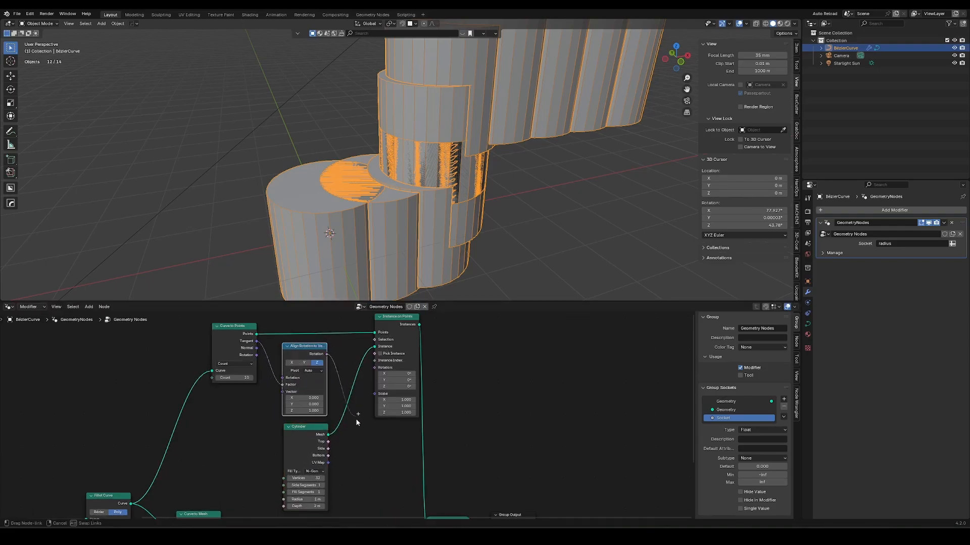
{"action": "left_click_drag", "start_coordinate": [378, 371], "coordinate": [375, 368]}
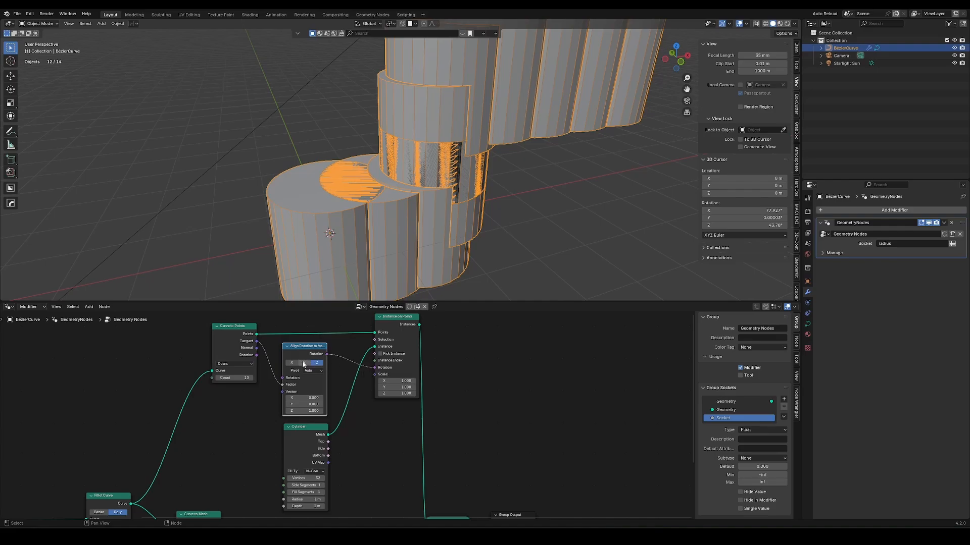
{"action": "left_click", "coordinate": [292, 363]}
{"action": "left_click", "coordinate": [319, 362]}
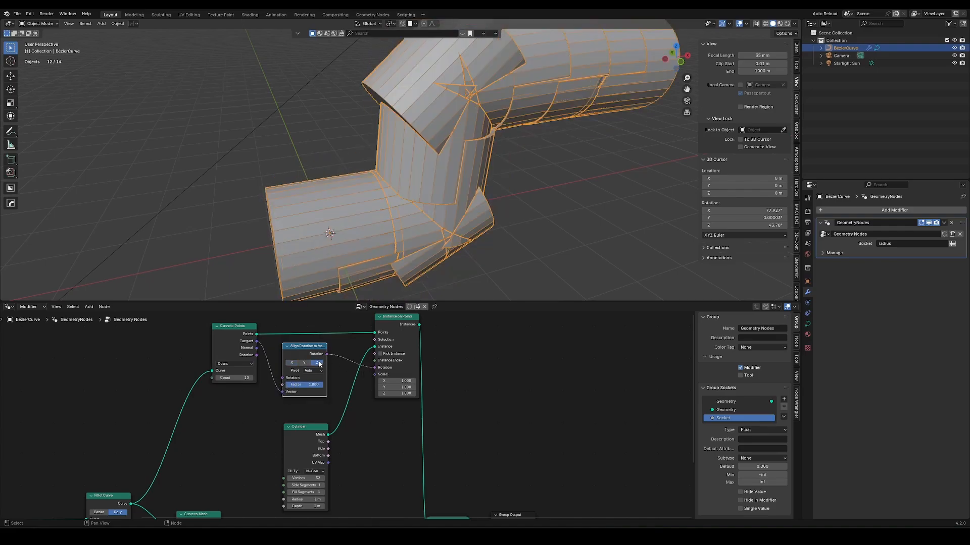
Set the Cylinder radius to 0.2 m and adjust its dimensions into thin discs wider than the pipe.
{"action": "left_click", "coordinate": [317, 499]}
{"action": "type", "text": "0.2"}
{"action": "key", "text": "Return"}
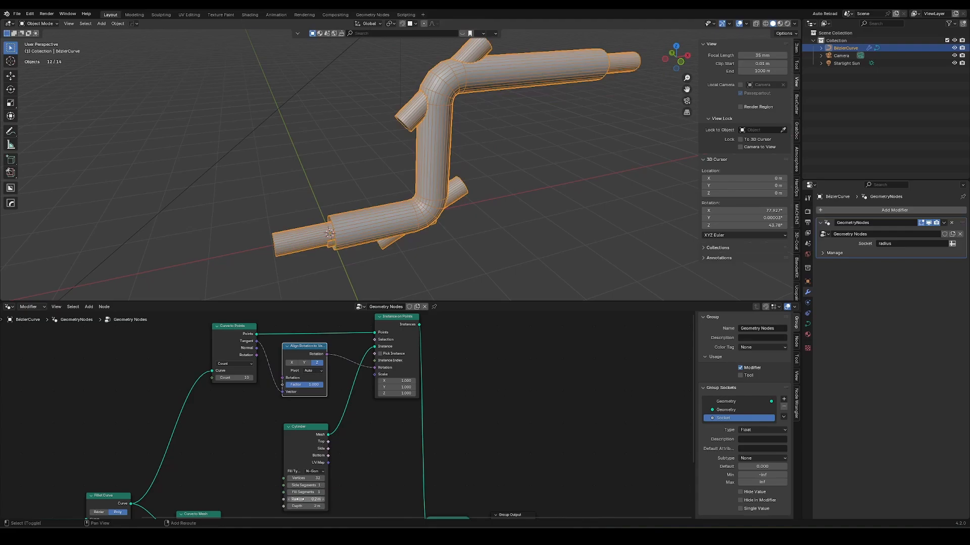
{"action": "left_click_drag", "start_coordinate": [297, 499], "coordinate": [304, 398]}
Switch Curve to Points to Length mode and widen the spacing so the discs form separate rings along the pipe.
{"action": "middle_click_drag", "start_coordinate": [231, 382], "coordinate": [243, 420]}
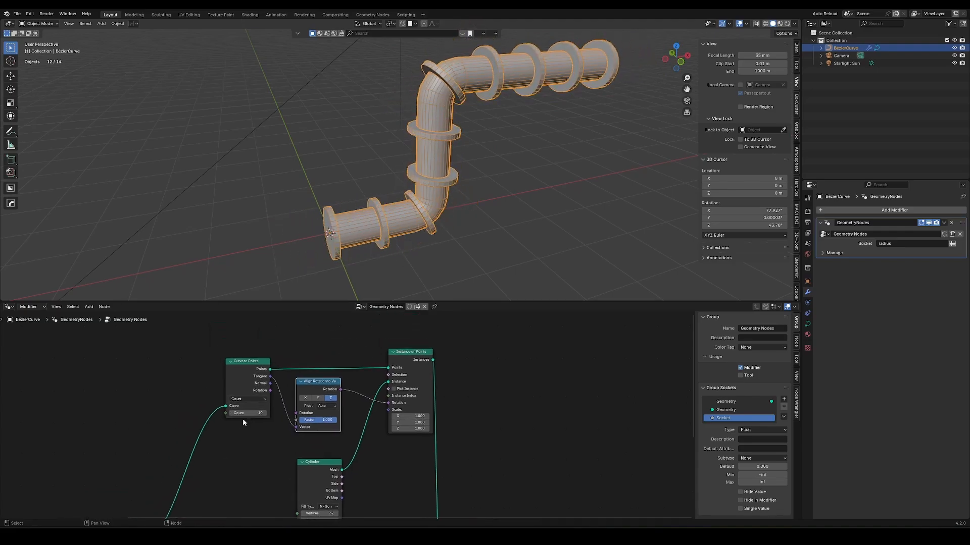
{"action": "left_click", "coordinate": [249, 429]}
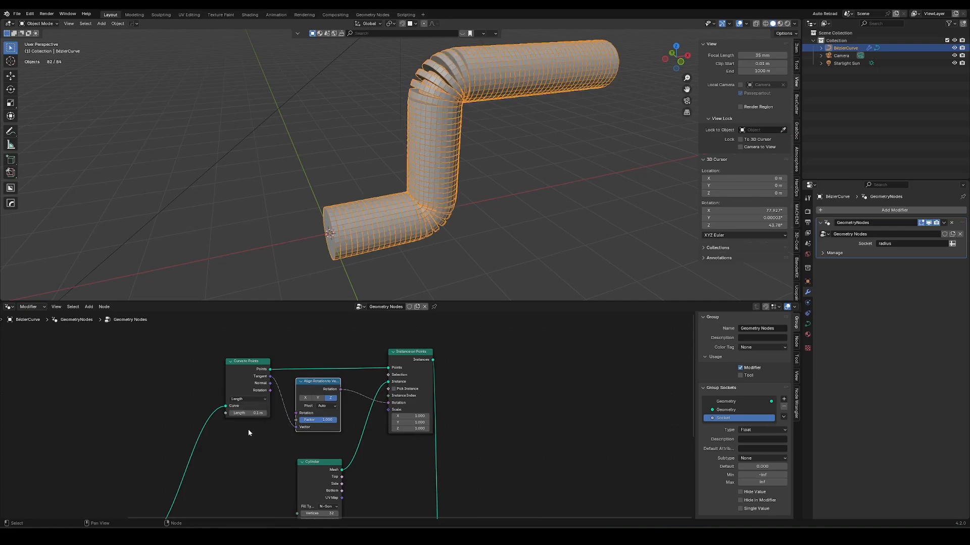
{"action": "left_click_drag", "start_coordinate": [239, 414], "coordinate": [222, 413]}
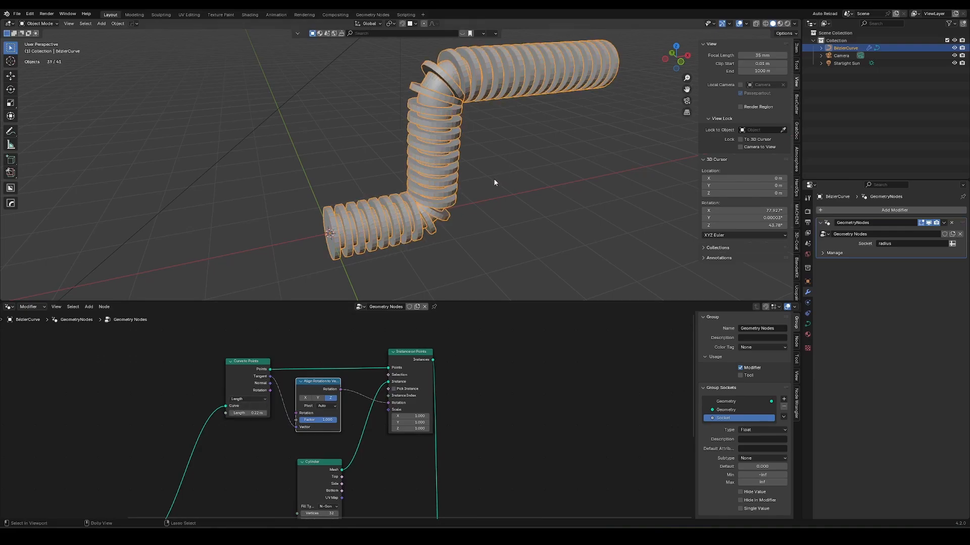
{"action": "middle_click_drag", "start_coordinate": [494, 182], "coordinate": [393, 156]}
{"action": "scroll", "coordinate": [419, 189], "scroll_direction": "up", "scroll_amount": 4}
{"action": "scroll", "coordinate": [389, 165], "scroll_direction": "down", "scroll_amount": 1}
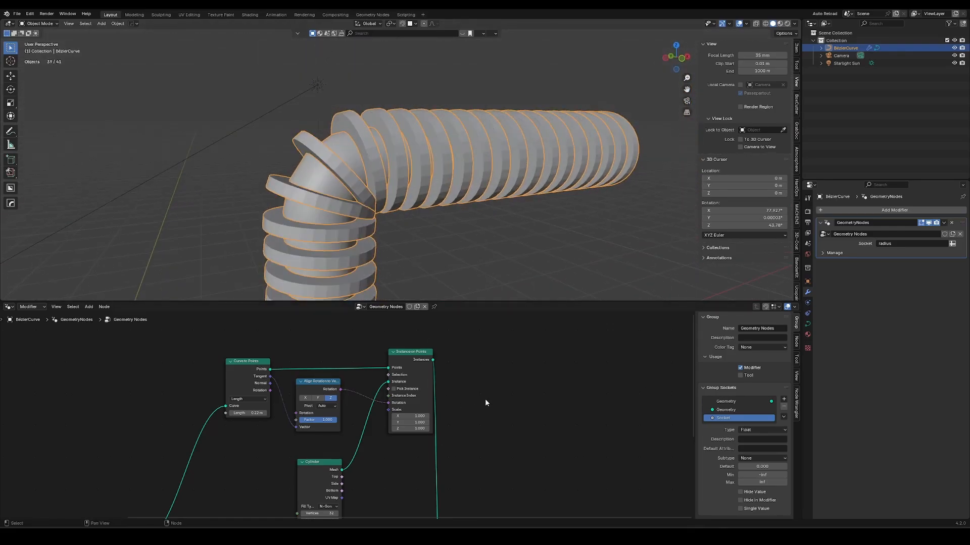
Insert a Smooth by Angle node between Cylinder and Instance on Points, and increase the Curve to Points length to about 0.48 m.
{"action": "key", "text": "shift+a"}
{"action": "type", "text": "smoth"}
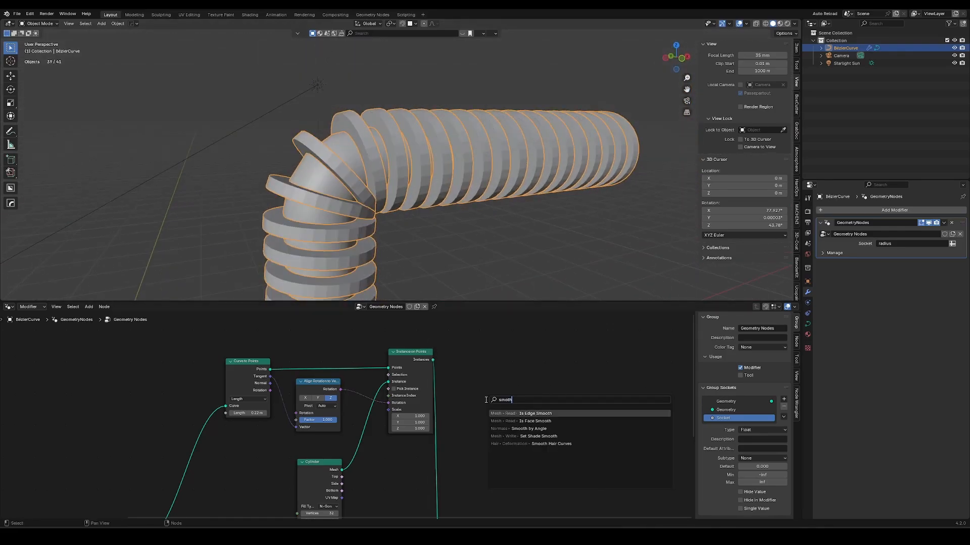
{"action": "left_click", "coordinate": [530, 428]}
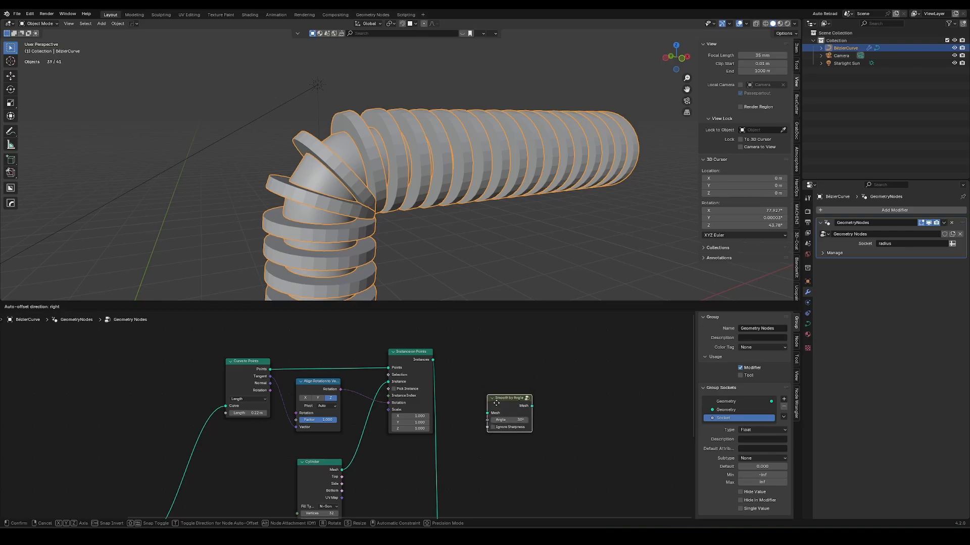
{"action": "left_click", "coordinate": [382, 442]}
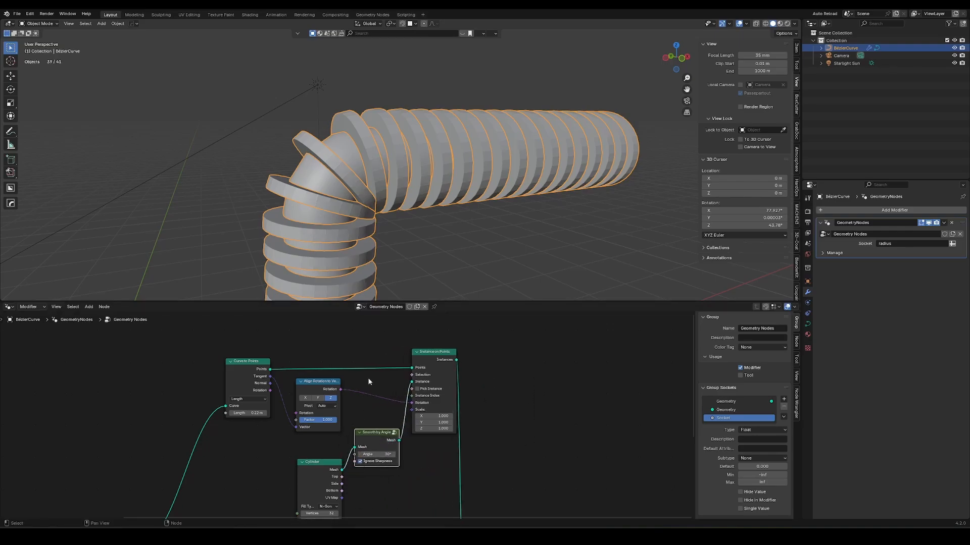
{"action": "left_click_drag", "start_coordinate": [253, 413], "coordinate": [255, 418]}
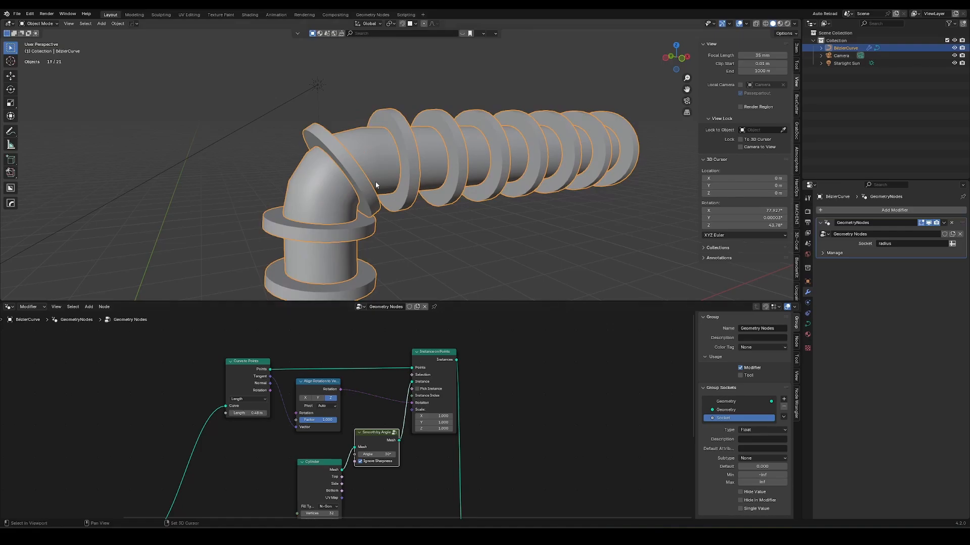
Insert a Resample Curve node between Fillet Curve and Curve to Points.
{"action": "middle_click_drag", "start_coordinate": [253, 451], "coordinate": [342, 396]}
{"action": "key", "text": "shift+a"}
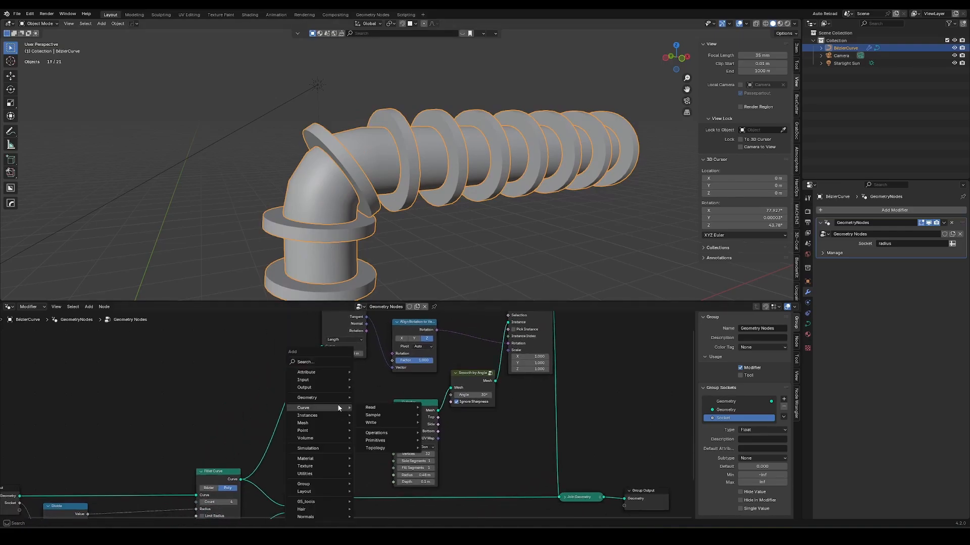
{"action": "type", "text": "resample"}
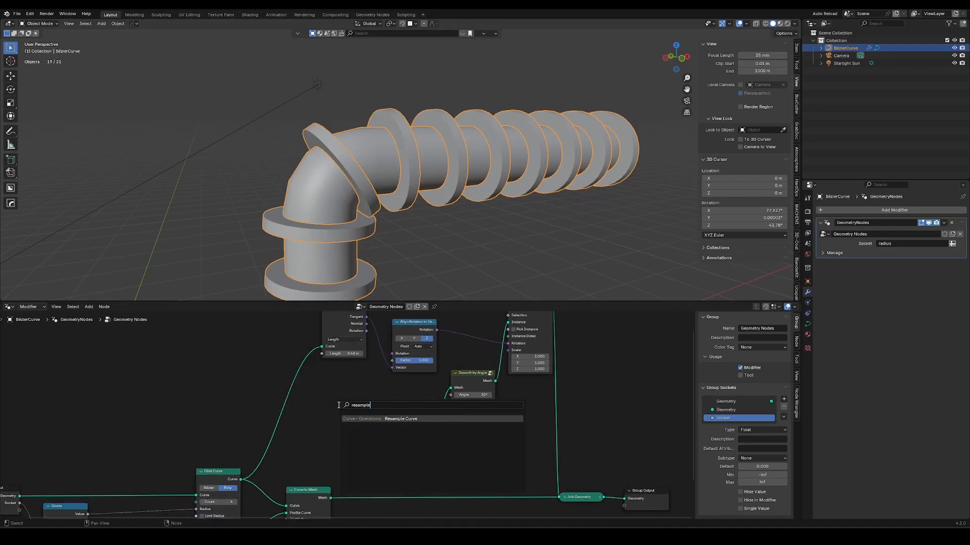
{"action": "key", "text": "Return"}
{"action": "left_click", "coordinate": [260, 372]}
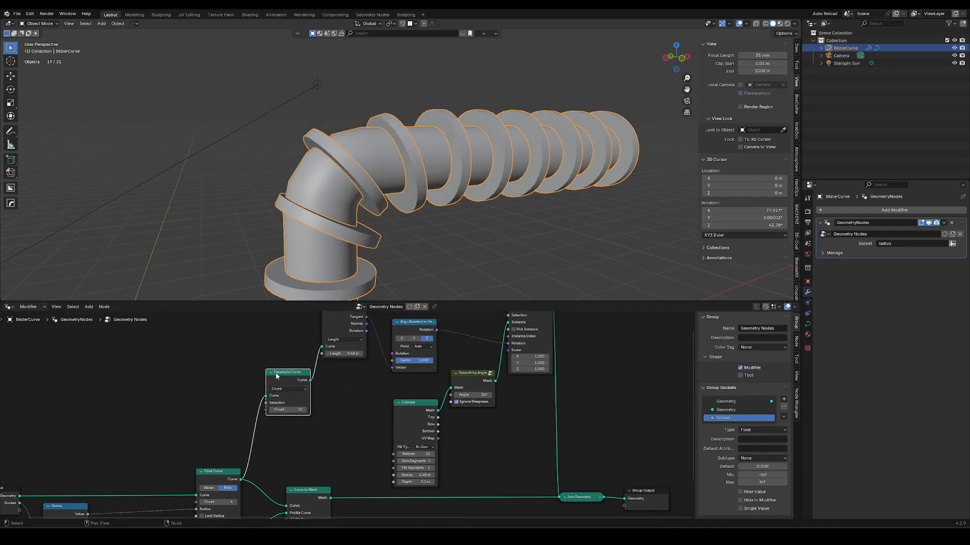
Switch the Resample Curve node to Length mode and set its length to 0.1 m.
{"action": "left_click", "coordinate": [292, 392]}
{"action": "left_click", "coordinate": [286, 402]}
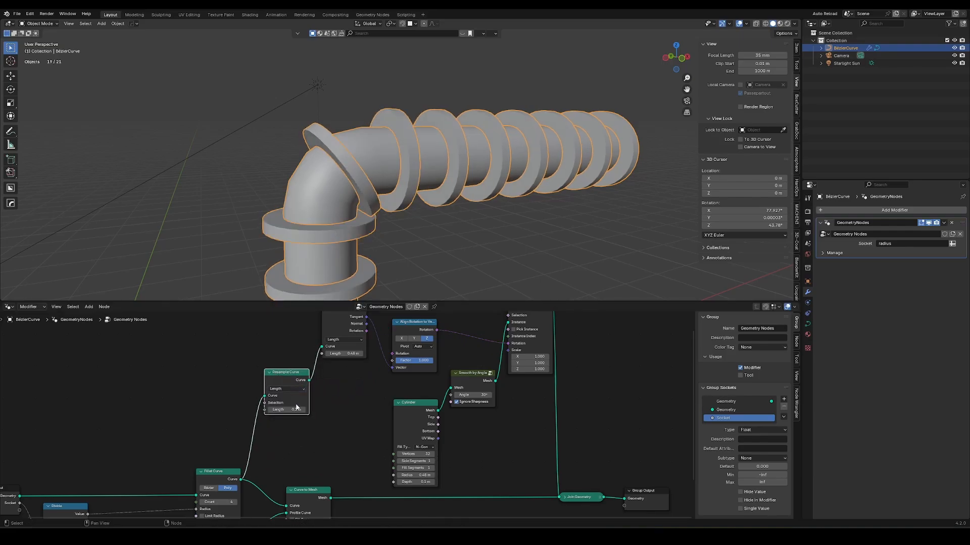
{"action": "scroll", "coordinate": [348, 416], "scroll_direction": "up", "scroll_amount": 2}
{"action": "mouse_move", "coordinate": [257, 410]}
{"action": "left_mouse_down"}
{"action": "mouse_move", "coordinate": [286, 414]}
{"action": "mouse_move", "coordinate": [270, 420]}
{"action": "left_mouse_up"}
{"action": "left_click", "coordinate": [274, 408]}
{"action": "type", "text": "0.1"}
{"action": "key", "text": "Return"}
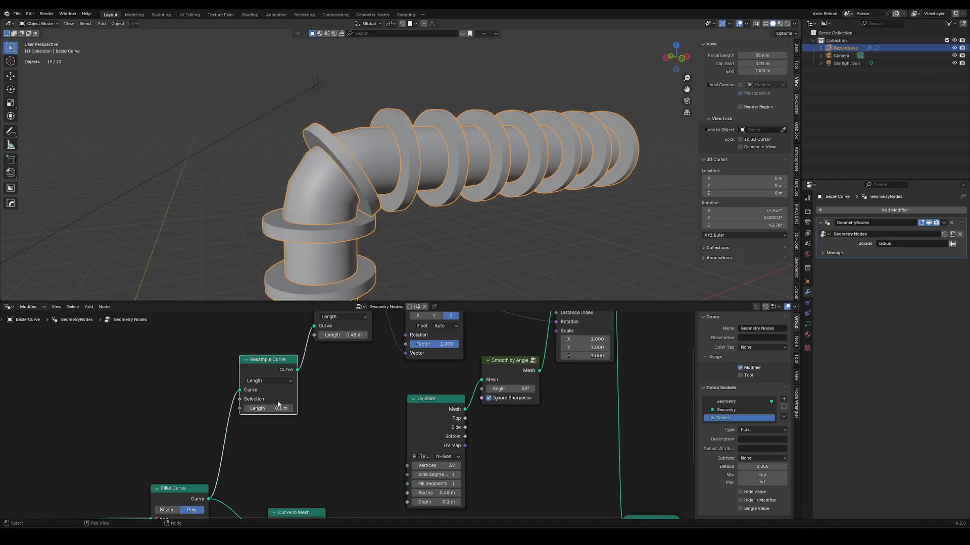
Reduce the Curve to Points length to 0.1 m and compare the rings at the bend with Resample Curve muted and unmuted.
{"action": "middle_click_drag", "start_coordinate": [413, 378], "coordinate": [406, 440]}
{"action": "left_click_drag", "start_coordinate": [348, 399], "coordinate": [258, 419]}
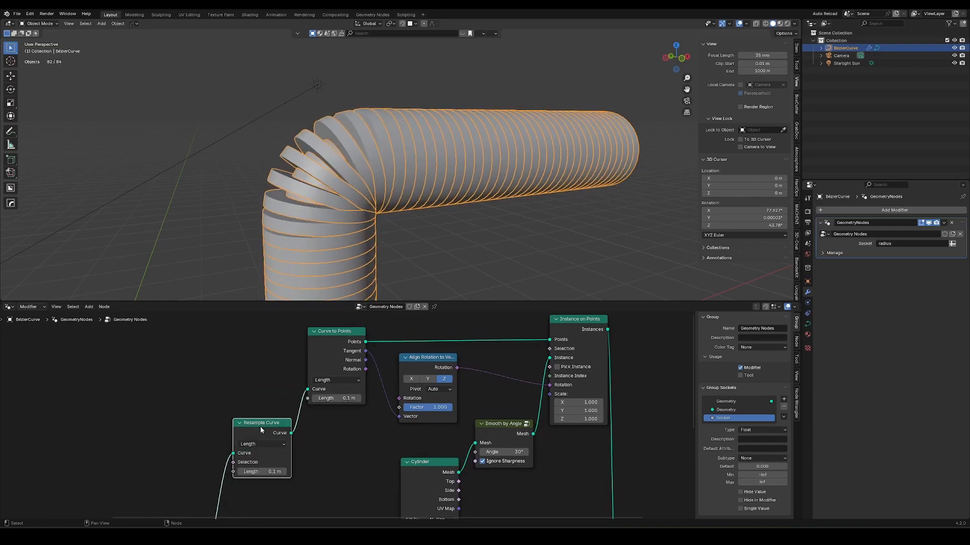
{"action": "middle_click_drag", "start_coordinate": [354, 192], "coordinate": [374, 175]}
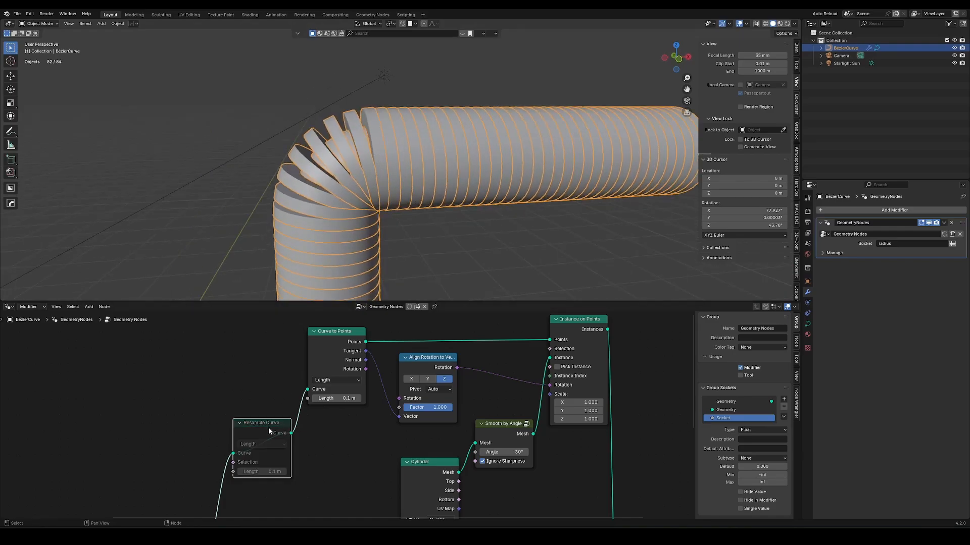
{"action": "key", "text": "m"}
{"action": "middle_click_drag", "start_coordinate": [358, 242], "coordinate": [355, 154]}
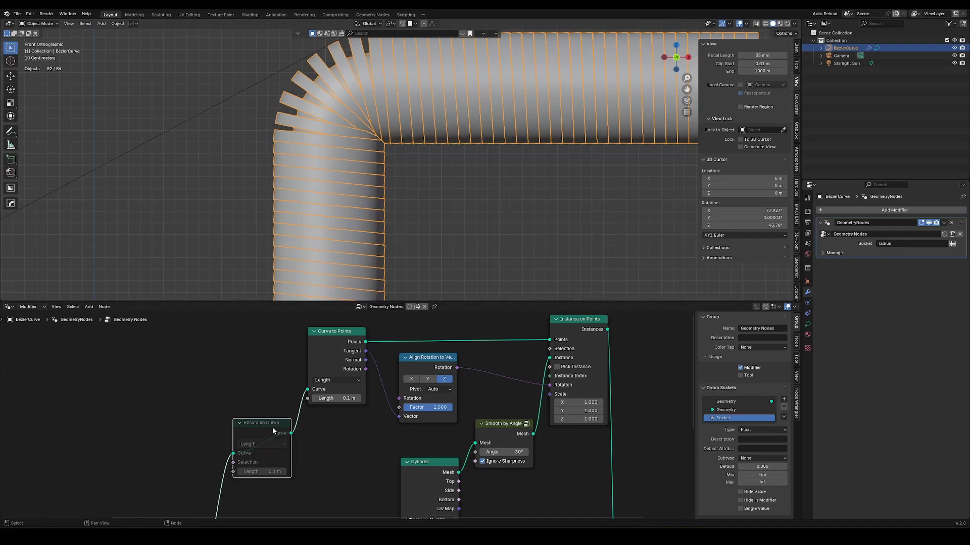
{"action": "key", "text": "m"}
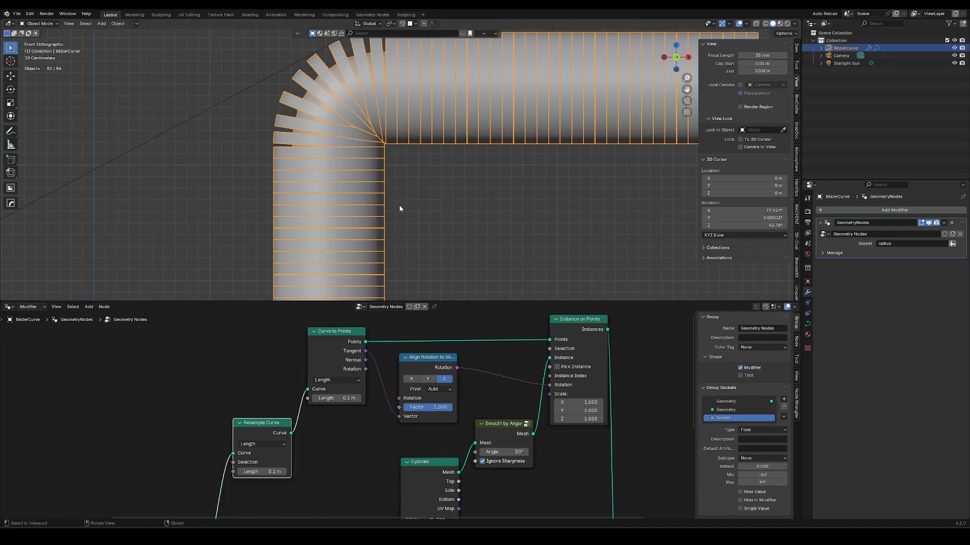
{"action": "scroll", "coordinate": [398, 201], "scroll_direction": "down", "scroll_amount": 2}
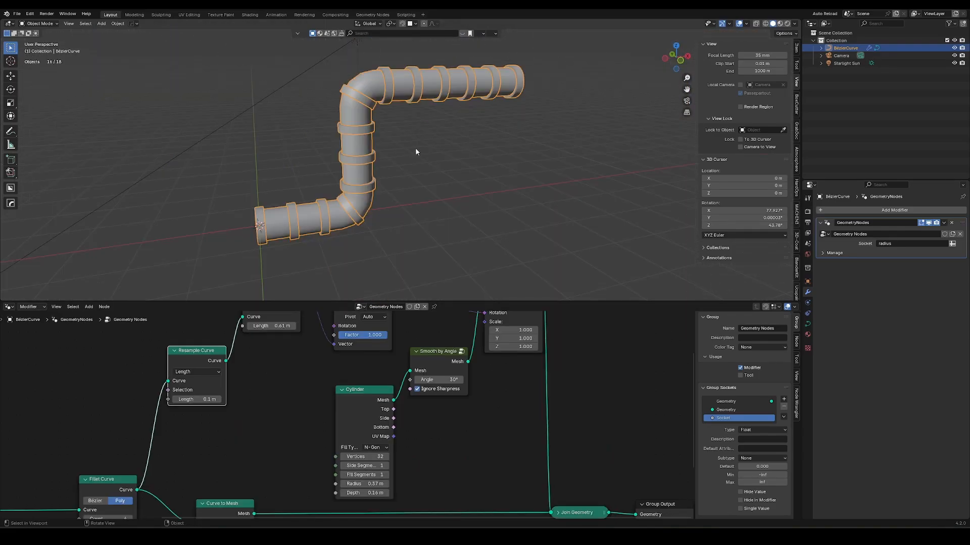
Place the 3D cursor at the pipe's lower bend, add a mesh cylinder there and shade it auto smooth at 30°.
{"action": "middle_click_drag", "start_coordinate": [415, 152], "coordinate": [362, 208]}
{"action": "scroll", "coordinate": [451, 220], "scroll_direction": "up", "scroll_amount": 3}
{"action": "right_click", "coordinate": [357, 207], "text": "shift"}
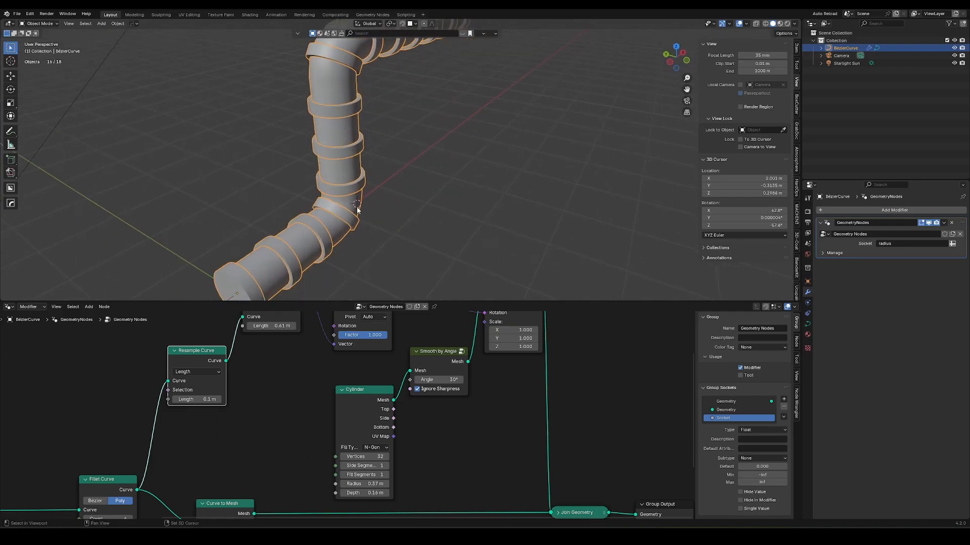
{"action": "key", "text": "shift+a"}
{"action": "mouse_move", "coordinate": [358, 199]}
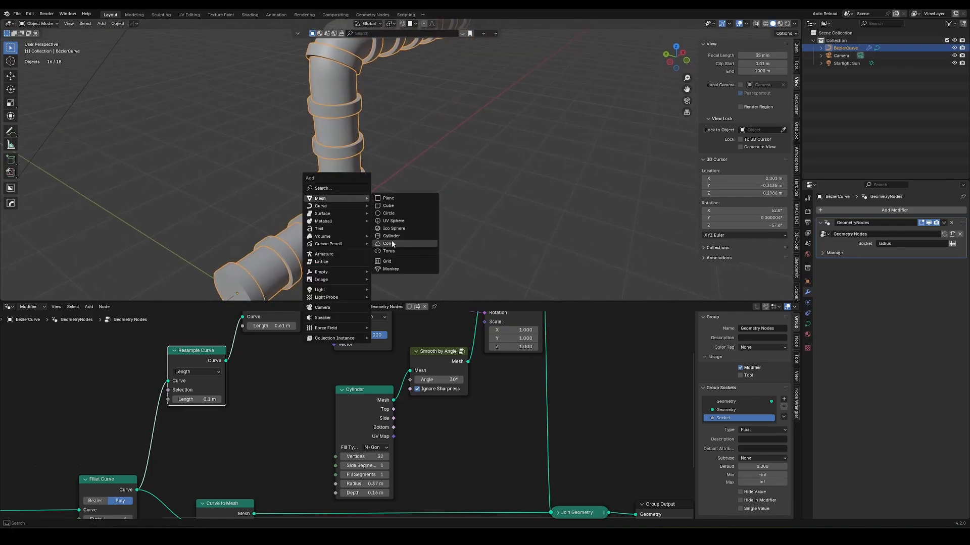
{"action": "left_click", "coordinate": [392, 236]}
{"action": "right_click", "coordinate": [471, 188]}
{"action": "left_click", "coordinate": [470, 189]}
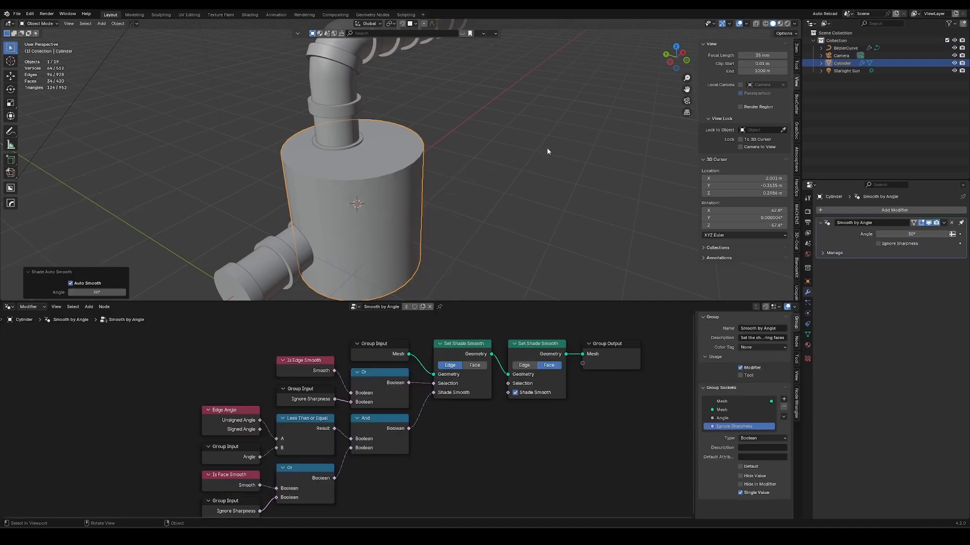
Move the cylinder about 2.5 m along negative Y, clear of the pipe, and flatten it along Z into a disc.
{"action": "left_click", "coordinate": [521, 170]}
{"action": "middle_click_drag", "start_coordinate": [522, 170], "coordinate": [426, 207]}
{"action": "left_click", "coordinate": [425, 204]}
{"action": "key", "text": "g"}
{"action": "key", "text": "y"}
{"action": "left_click", "coordinate": [615, 149]}
{"action": "middle_click_drag", "start_coordinate": [615, 147], "coordinate": [518, 137], "text": "shift"}
{"action": "key", "text": "s"}
{"action": "key", "text": "z"}
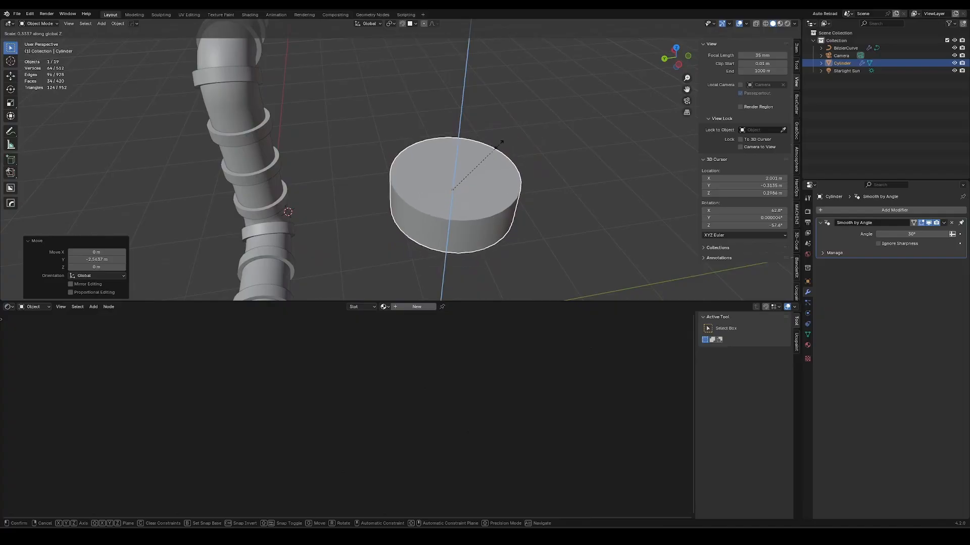
{"action": "left_click", "coordinate": [482, 209]}
Bevel the disc's top rim in Edit Mode and scale the resulting chamfer along Z.
{"action": "middle_click_drag", "start_coordinate": [481, 212], "coordinate": [427, 182], "text": "shift"}
{"action": "middle_click_drag", "start_coordinate": [408, 227], "coordinate": [424, 182]}
{"action": "scroll", "coordinate": [425, 182], "scroll_direction": "up", "scroll_amount": 2}
{"action": "key", "text": "Tab"}
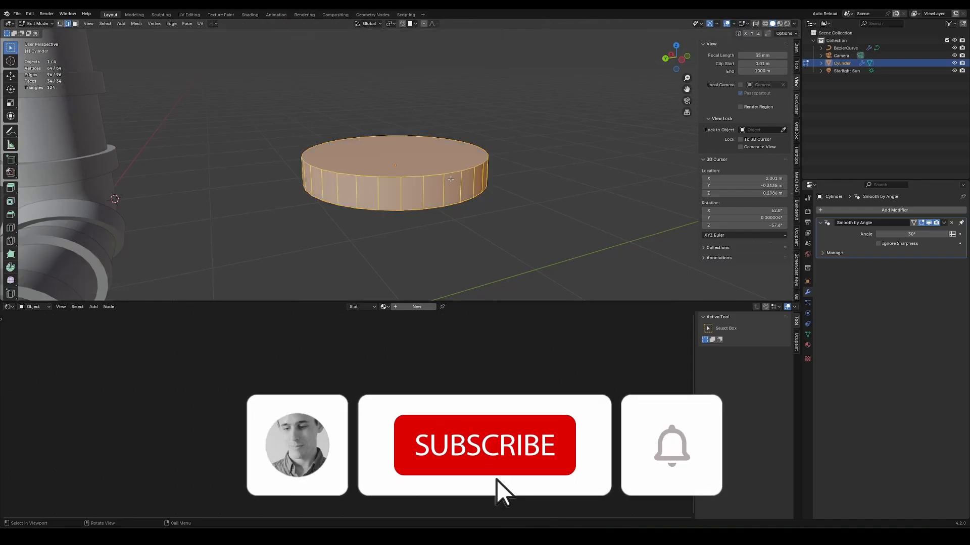
{"action": "left_click", "coordinate": [444, 161]}
{"action": "key", "text": "ctrl+b"}
{"action": "left_click", "coordinate": [534, 130]}
{"action": "key", "text": "s"}
{"action": "key", "text": "z"}
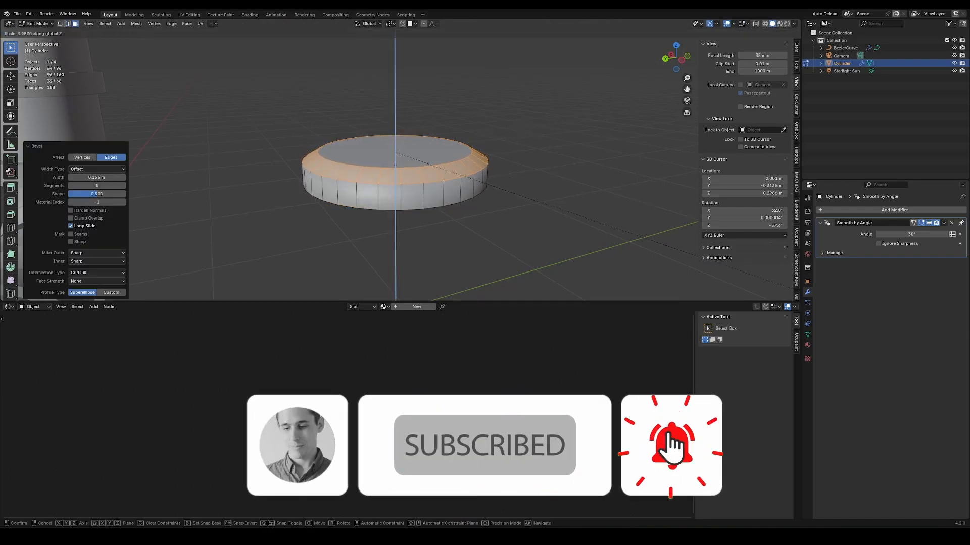
{"action": "left_click", "coordinate": [621, 113]}
Add a Bevel modifier with 60° Smooth by Angle to the disc, and apply rotation and scale after scaling it by 0.581.
{"action": "key", "text": "alt+x"}
{"action": "key", "text": "a"}
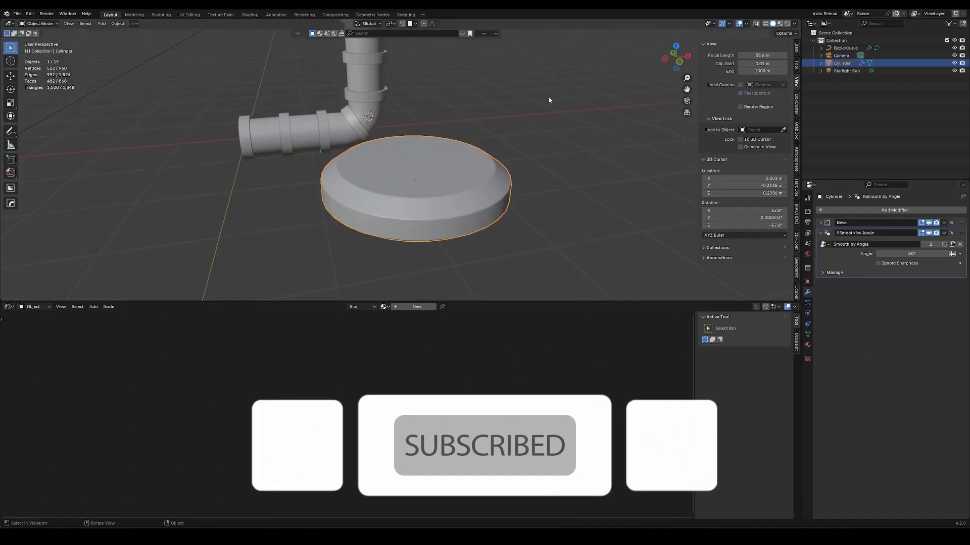
{"action": "right_click", "coordinate": [468, 157]}
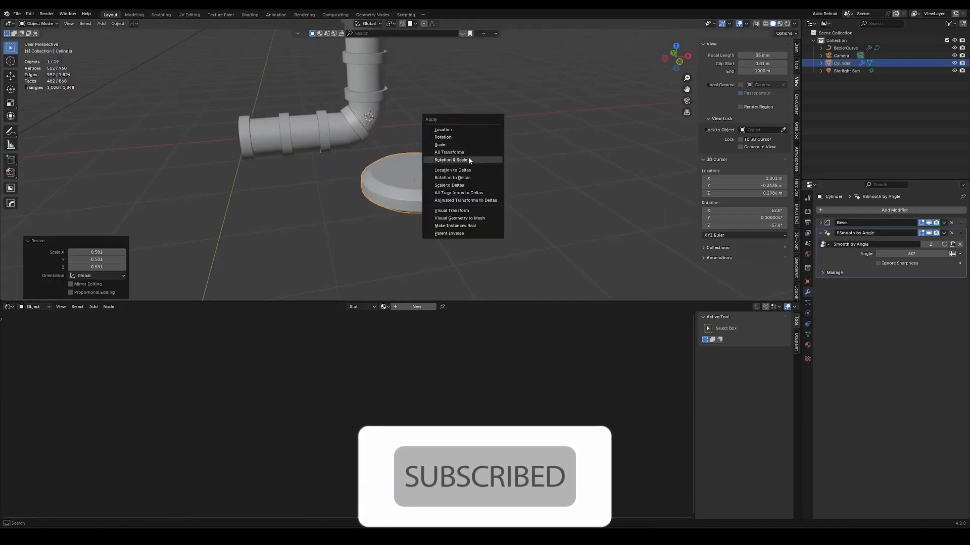
{"action": "left_click", "coordinate": [466, 158]}
Reselect the pipe curve and add an Object Info node to its node tree, below Smooth by Angle.
{"action": "left_click", "coordinate": [347, 116]}
{"action": "key", "text": "shift+F3"}
{"action": "scroll", "coordinate": [313, 338], "scroll_direction": "down", "scroll_amount": 4}
{"action": "middle_click_drag", "start_coordinate": [313, 338], "coordinate": [323, 422]}
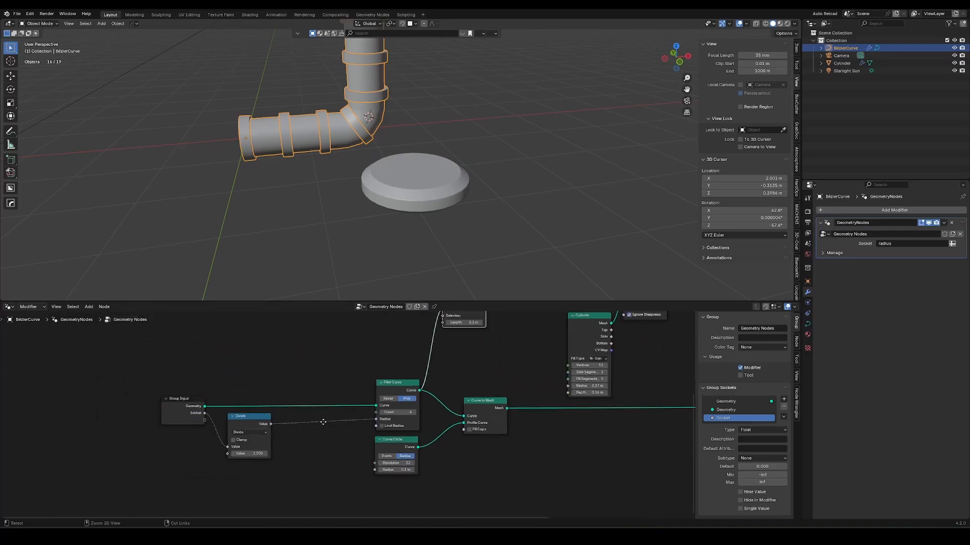
{"action": "scroll", "coordinate": [404, 362], "scroll_direction": "down", "scroll_amount": 10}
{"action": "middle_click_drag", "start_coordinate": [404, 361], "coordinate": [265, 419]}
{"action": "scroll", "coordinate": [265, 419], "scroll_direction": "up", "scroll_amount": 4}
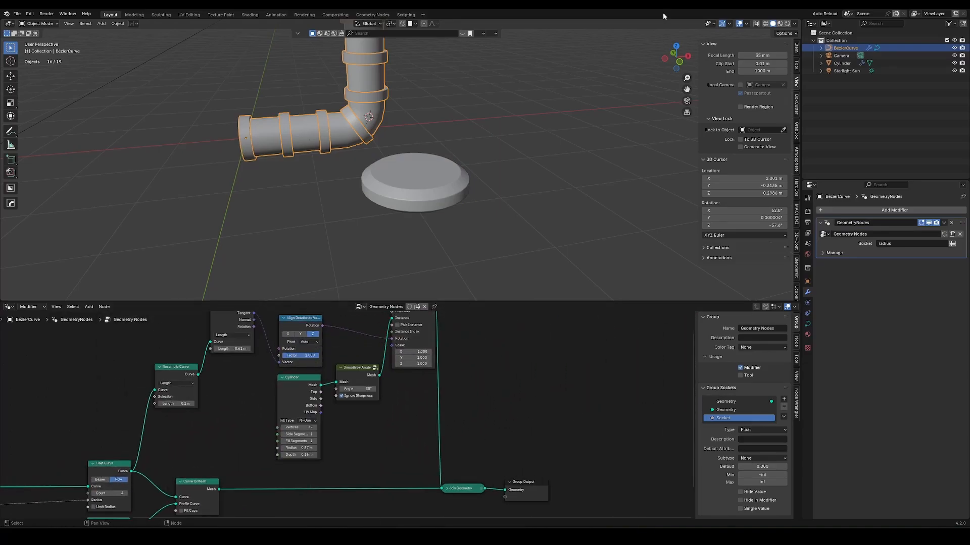
{"action": "key", "text": "shift+a"}
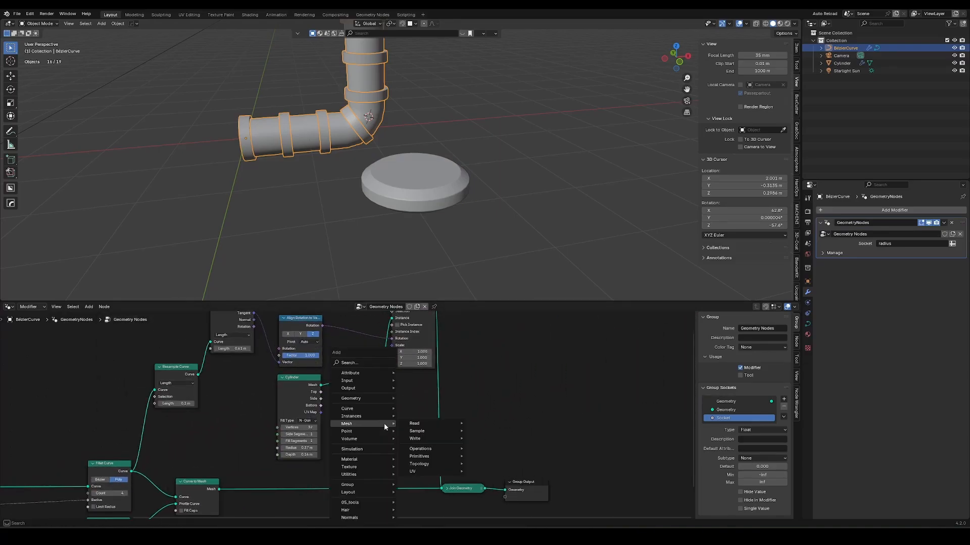
{"action": "type", "text": "obj"}
{"action": "key", "text": "Return"}
{"action": "left_click", "coordinate": [334, 410]}
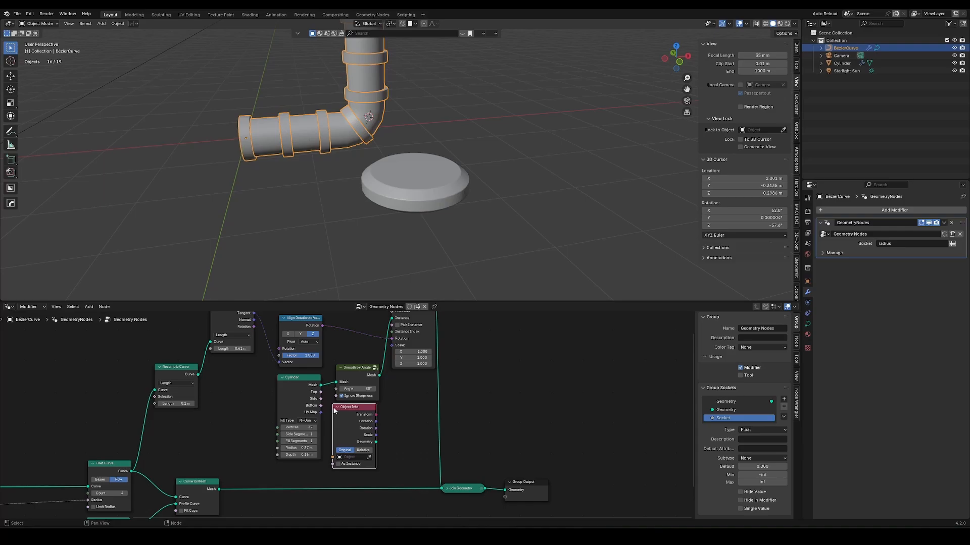
Set the bevelled disc as the Object Info object and link its Geometry and Scale to Instance on Points' Instance and Scale.
{"action": "left_click", "coordinate": [368, 457]}
{"action": "left_click", "coordinate": [402, 188]}
{"action": "left_click_drag", "start_coordinate": [377, 442], "coordinate": [392, 338]}
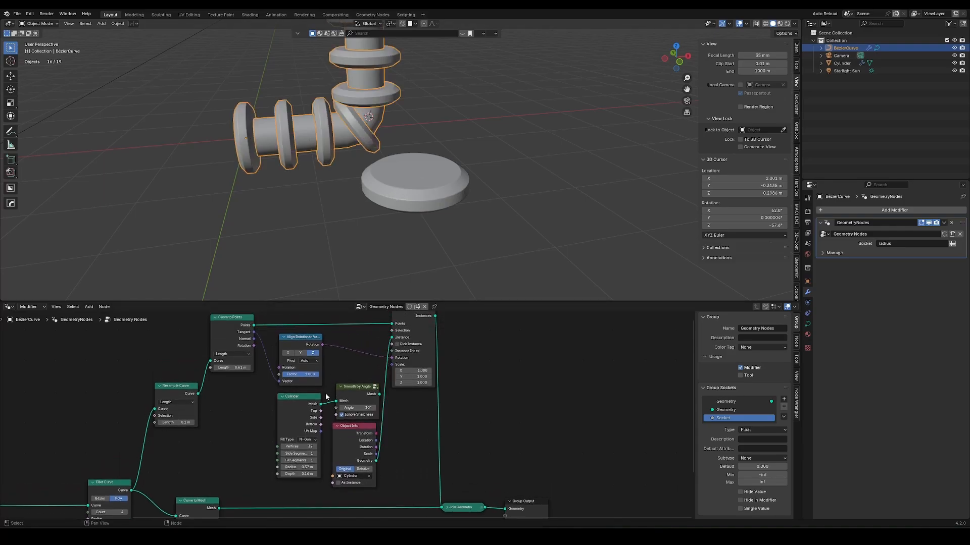
{"action": "left_click_drag", "start_coordinate": [376, 434], "coordinate": [392, 365]}
Scale the disc uniformly to about 0.679 and thicken it along Z so the rings fit the pipe more closely.
{"action": "left_click", "coordinate": [449, 166]}
{"action": "key", "text": "s"}
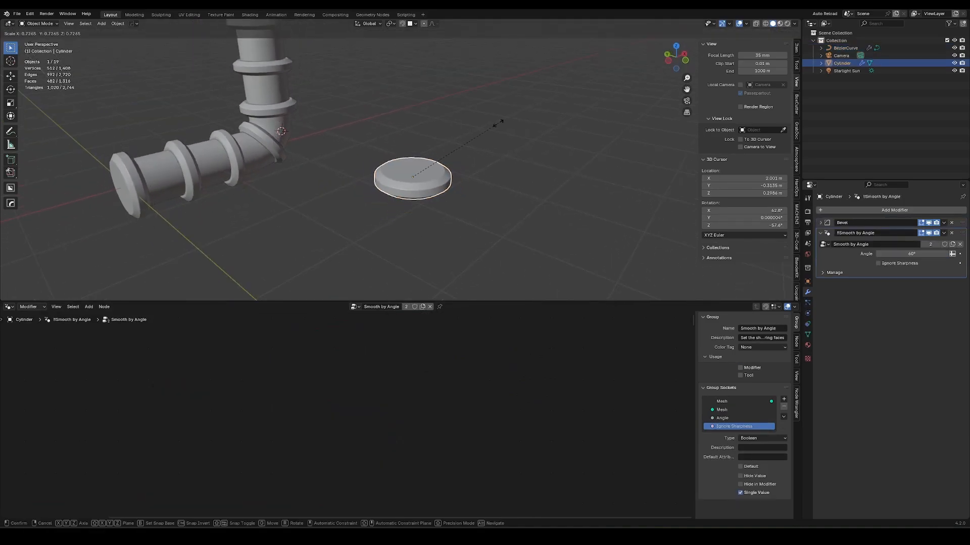
{"action": "left_click", "coordinate": [486, 121]}
{"action": "key", "text": "s"}
{"action": "key", "text": "z"}
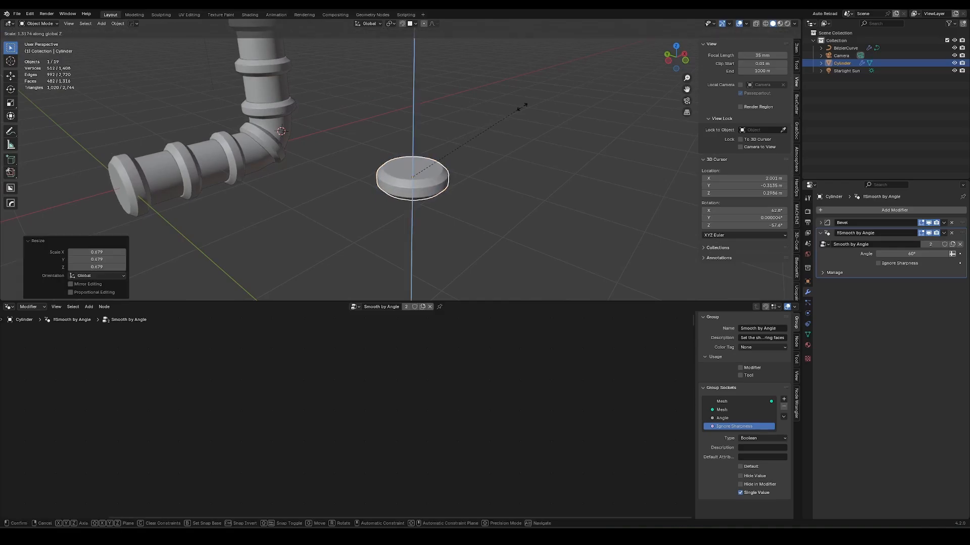
{"action": "left_click", "coordinate": [502, 126]}
Delete the Cylinder and Smooth by Angle nodes from the pipe's tree and place Object Info below Align Rotation to Vector.
{"action": "left_click", "coordinate": [265, 157]}
{"action": "key", "text": "x"}
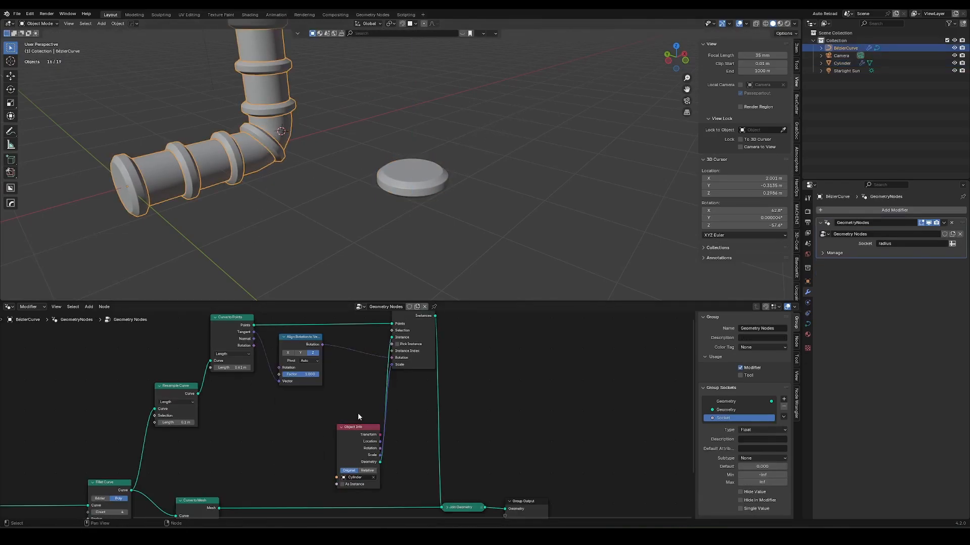
{"action": "left_click_drag", "start_coordinate": [292, 417], "coordinate": [363, 459]}
{"action": "key", "text": "g"}
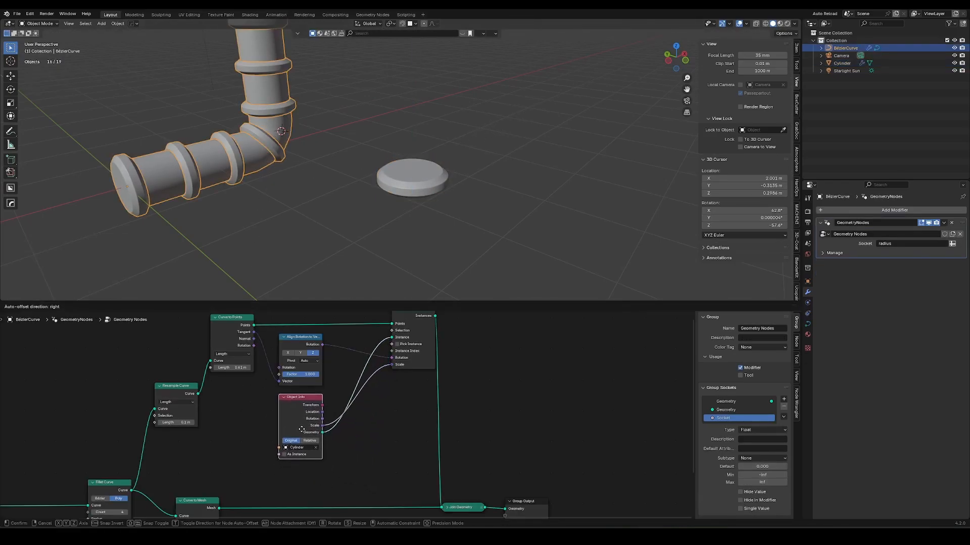
{"action": "left_click", "coordinate": [305, 428]}
Increase the Curve to Points length to about 1.27 m to space the rings farther apart.
{"action": "middle_click_drag", "start_coordinate": [244, 394], "coordinate": [273, 420]}
{"action": "left_click_drag", "start_coordinate": [260, 393], "coordinate": [268, 393], "text": "shift"}
{"action": "middle_click_drag", "start_coordinate": [425, 103], "coordinate": [384, 235], "text": "shift"}
{"action": "left_click_drag", "start_coordinate": [251, 394], "coordinate": [268, 394], "text": "shift"}
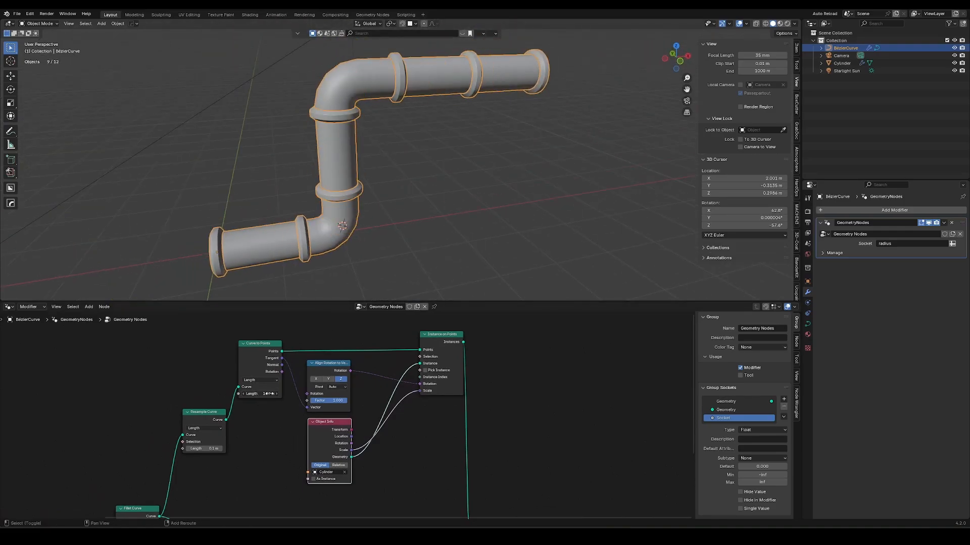
Enter Edit Mode on the curve and extend the pipe with another bend, extruding its end about 3.2 m along X.
{"action": "middle_click_drag", "start_coordinate": [482, 163], "coordinate": [361, 190]}
{"action": "scroll", "coordinate": [452, 165], "scroll_direction": "down", "scroll_amount": 2}
{"action": "key", "text": "Tab"}
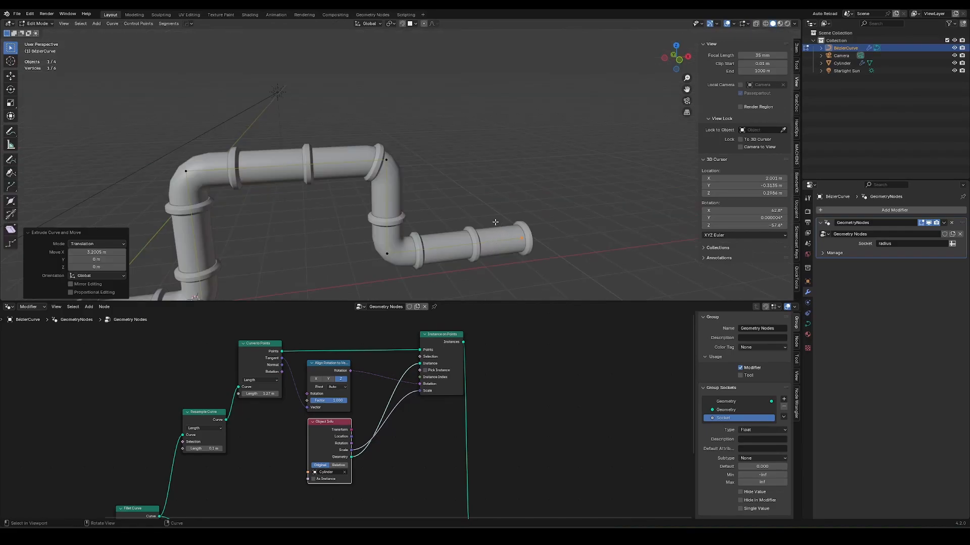
Duplicate the whole curve about 5.4 m along negative Y and try adjusting the copy's point radius.
{"action": "middle_click_drag", "start_coordinate": [496, 223], "coordinate": [242, 153]}
{"action": "key", "text": "a"}
{"action": "key", "text": "shift+d"}
{"action": "key", "text": "y"}
{"action": "left_click", "coordinate": [189, 246]}
{"action": "key", "text": "alt+s"}
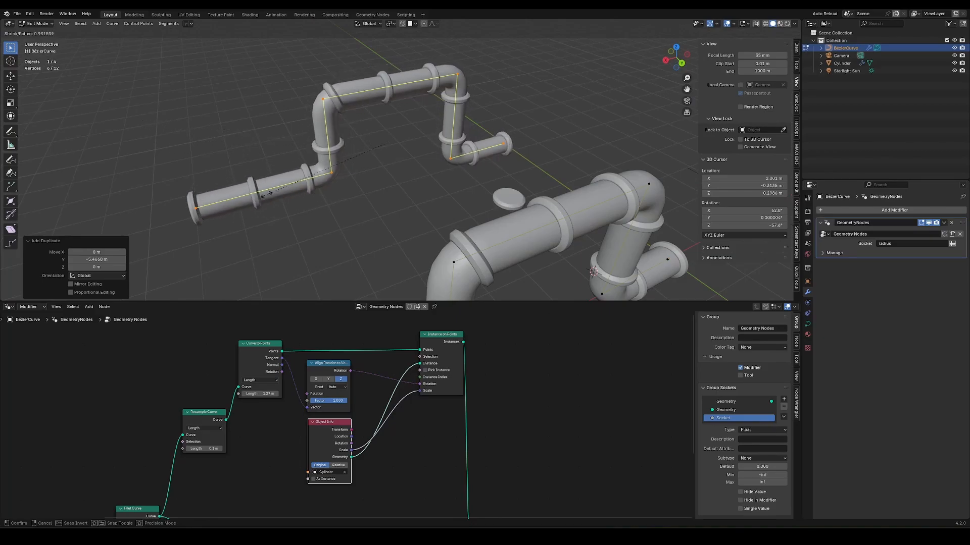
{"action": "key", "text": "Escape"}
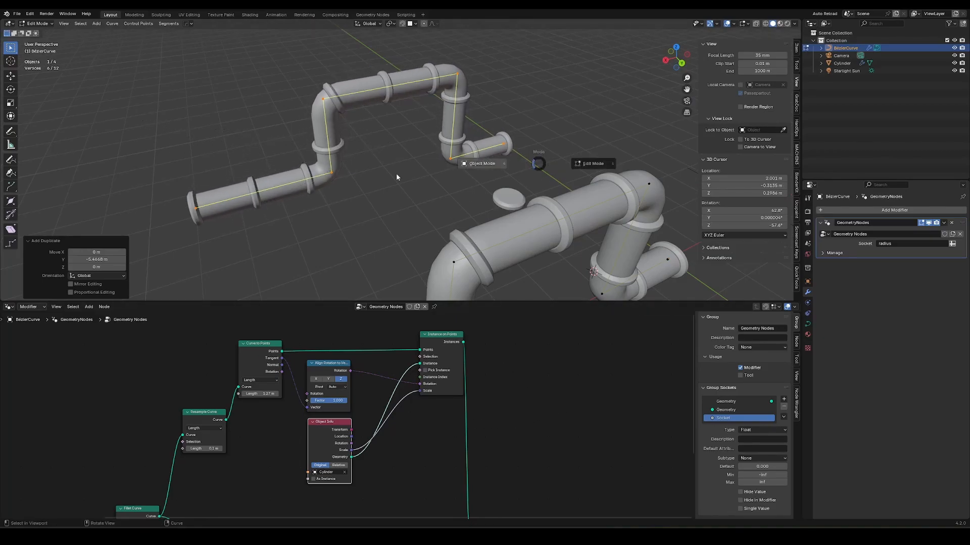
Cut the link feeding Object Info's Scale into Instance on Points and connect the Group Input's radius Socket to that Scale instead.
{"action": "key", "text": "Tab"}
{"action": "right_click_drag", "start_coordinate": [409, 387], "coordinate": [407, 404], "text": "ctrl"}
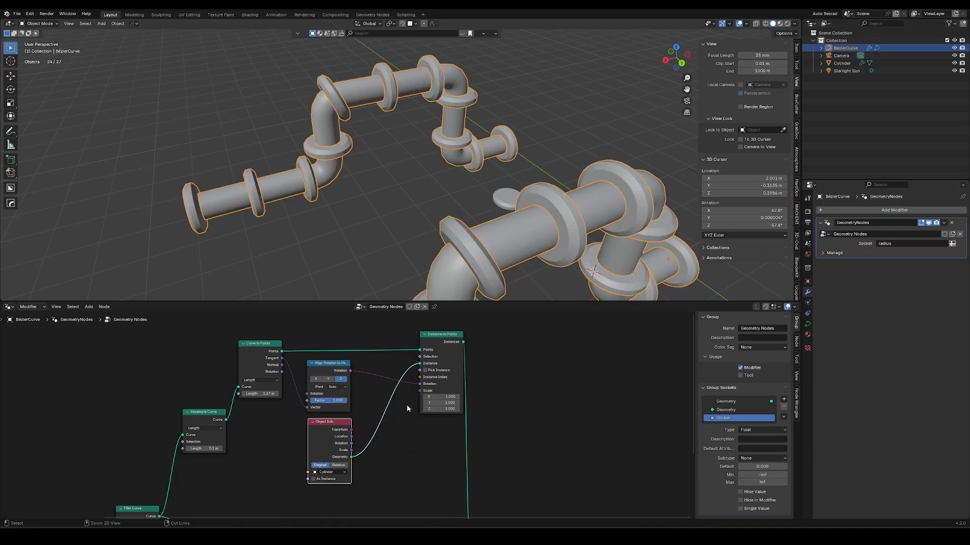
{"action": "middle_click_drag", "start_coordinate": [535, 222], "coordinate": [285, 203]}
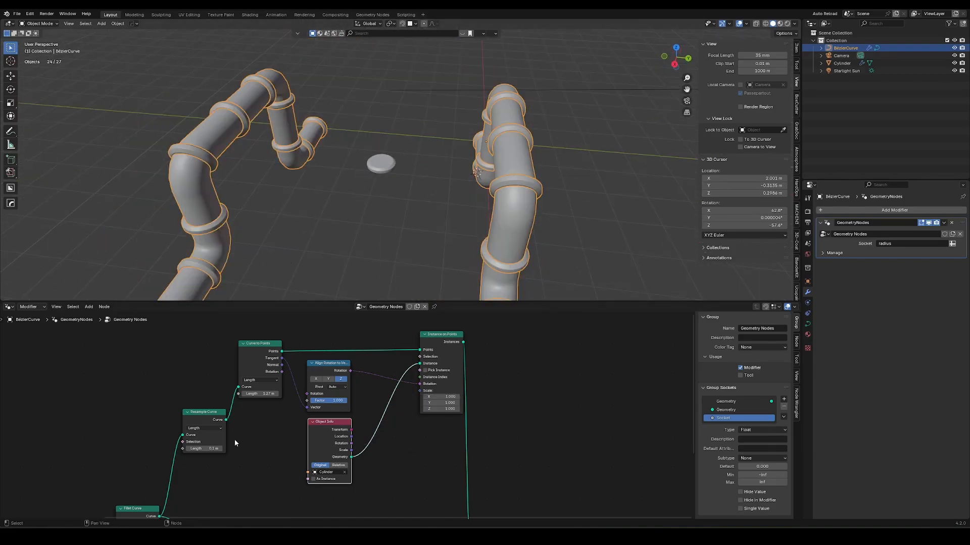
{"action": "middle_click_drag", "start_coordinate": [138, 443], "coordinate": [287, 328]}
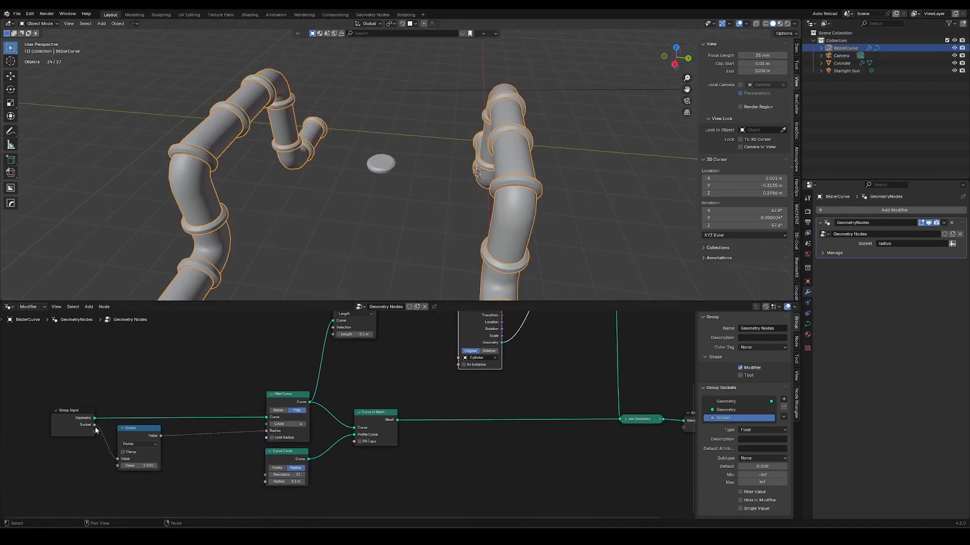
{"action": "middle_click_drag", "start_coordinate": [182, 409], "coordinate": [149, 457]}
{"action": "left_click_drag", "start_coordinate": [61, 474], "coordinate": [537, 325]}
Enter Edit Mode on the curve and try shrinking the radius of the duplicated pipe's points.
{"action": "key", "text": "Tab"}
{"action": "key", "text": "alt+s"}
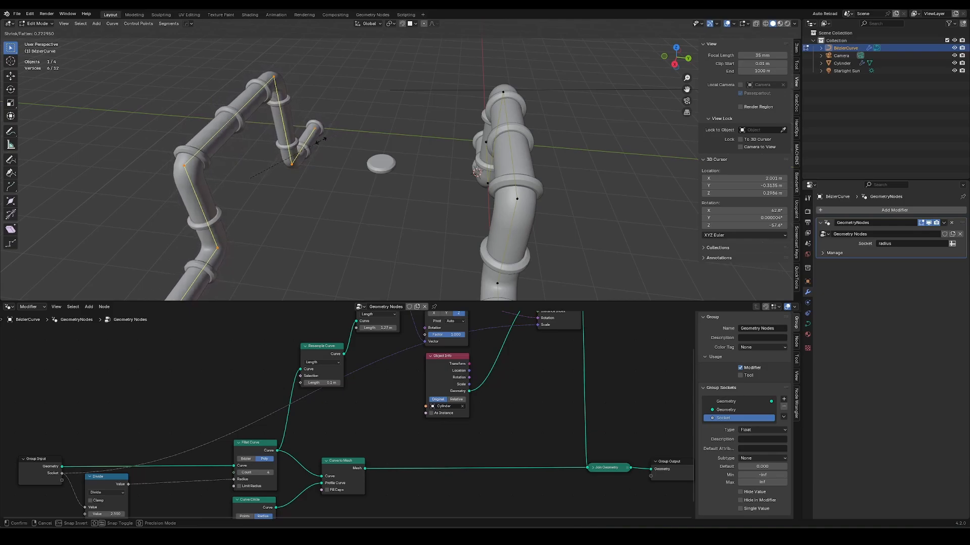
{"action": "left_click", "coordinate": [454, 117]}
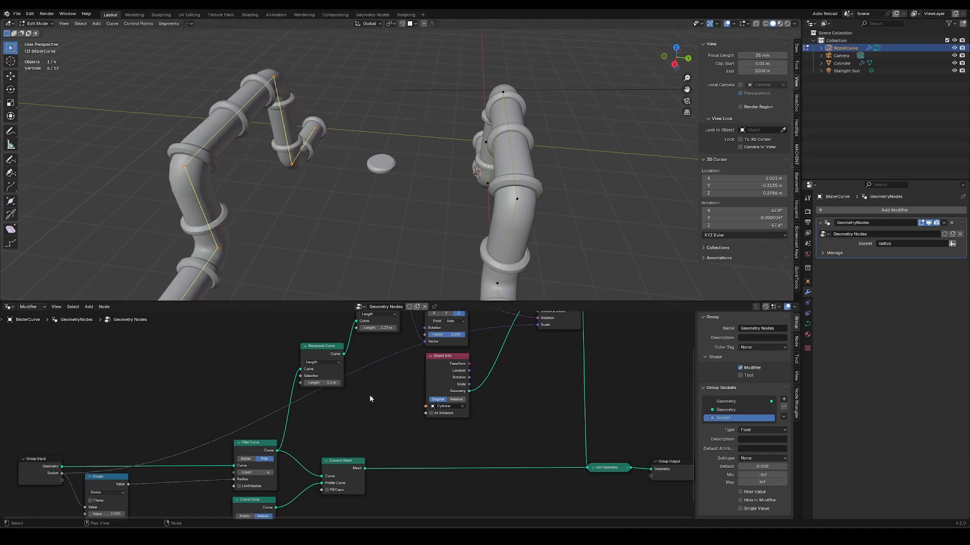
Duplicate the Group Input node, place the copy below Object Info, and link its Socket to the Scale of Instance on Points.
{"action": "left_click", "coordinate": [51, 460]}
{"action": "middle_click_drag", "start_coordinate": [64, 430], "coordinate": [124, 457]}
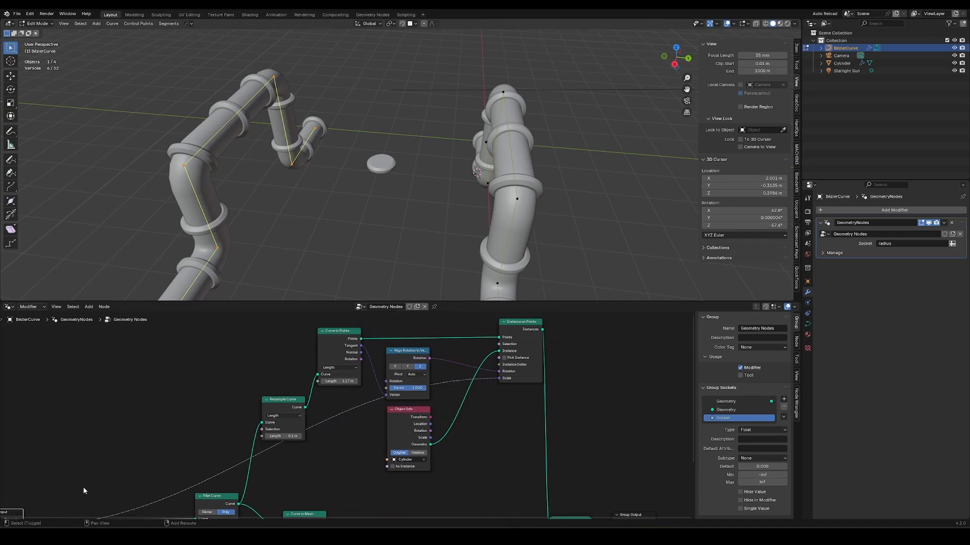
{"action": "key", "text": "shift+d"}
{"action": "left_click", "coordinate": [346, 356]}
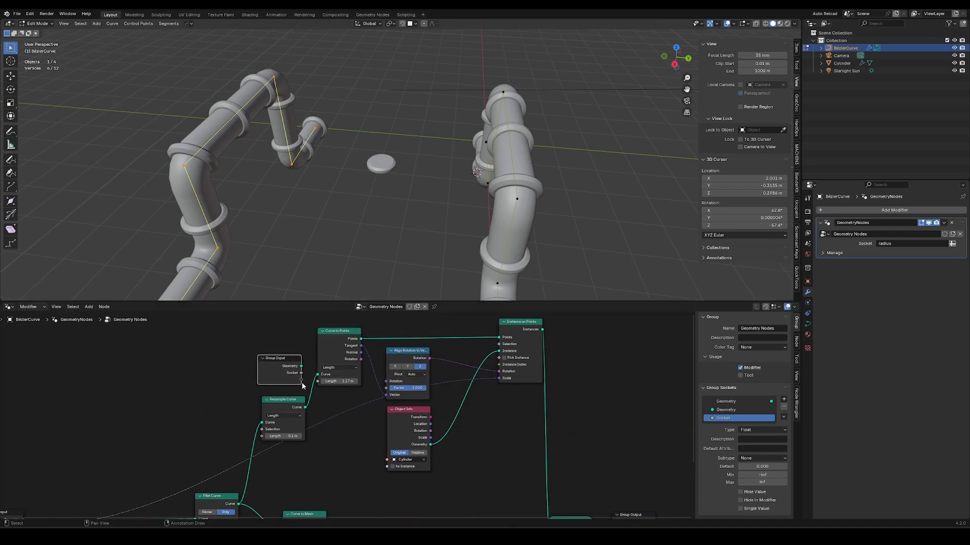
{"action": "middle_click_drag", "start_coordinate": [302, 386], "coordinate": [217, 403]}
{"action": "key", "text": "g"}
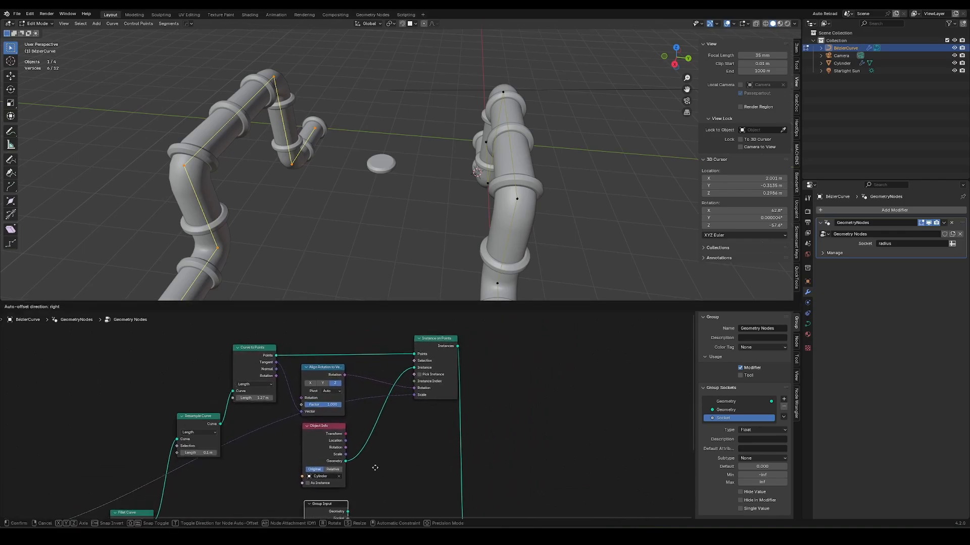
{"action": "left_click", "coordinate": [374, 461]}
{"action": "left_click_drag", "start_coordinate": [399, 441], "coordinate": [422, 356]}
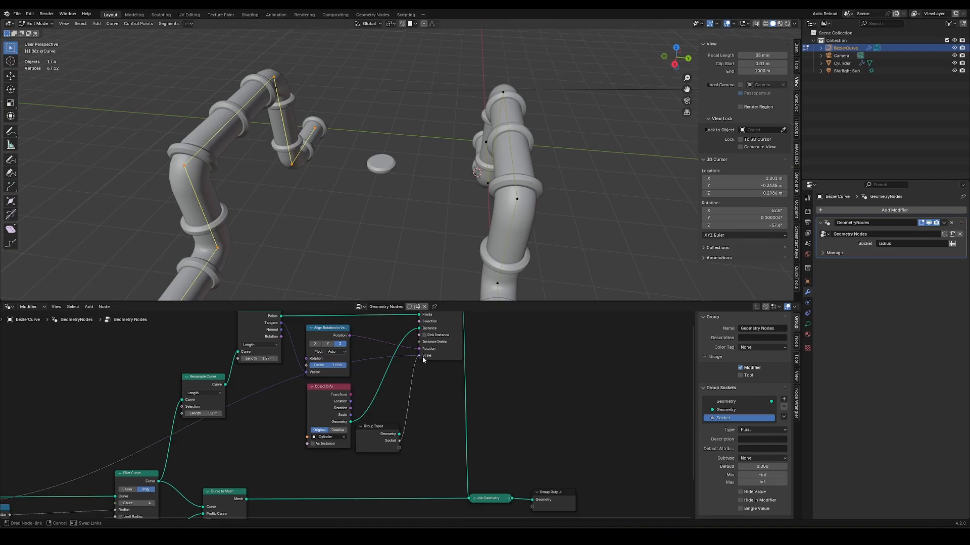
Return the pipe curve to Object Mode and switch the viewport to Material Preview shading.
{"action": "key", "text": "Home"}
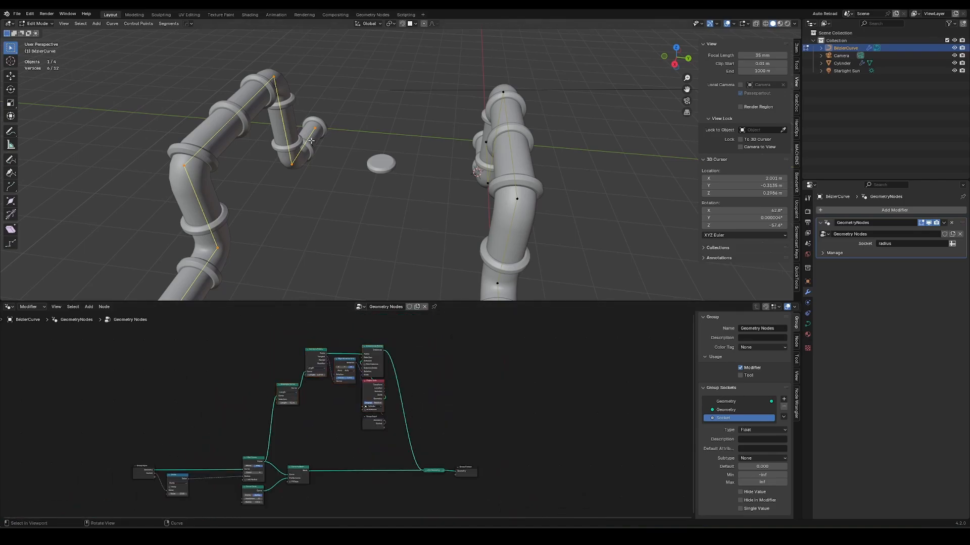
{"action": "middle_click_drag", "start_coordinate": [435, 166], "coordinate": [370, 151]}
{"action": "scroll", "coordinate": [452, 111], "scroll_direction": "up", "scroll_amount": 2}
{"action": "key", "text": "Tab"}
{"action": "key", "text": "z"}
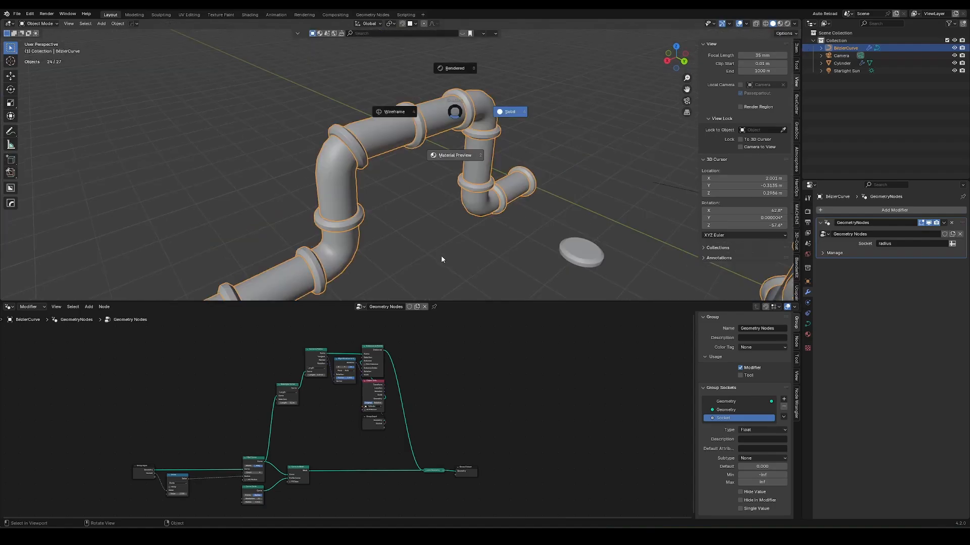
{"action": "left_click", "coordinate": [442, 258]}
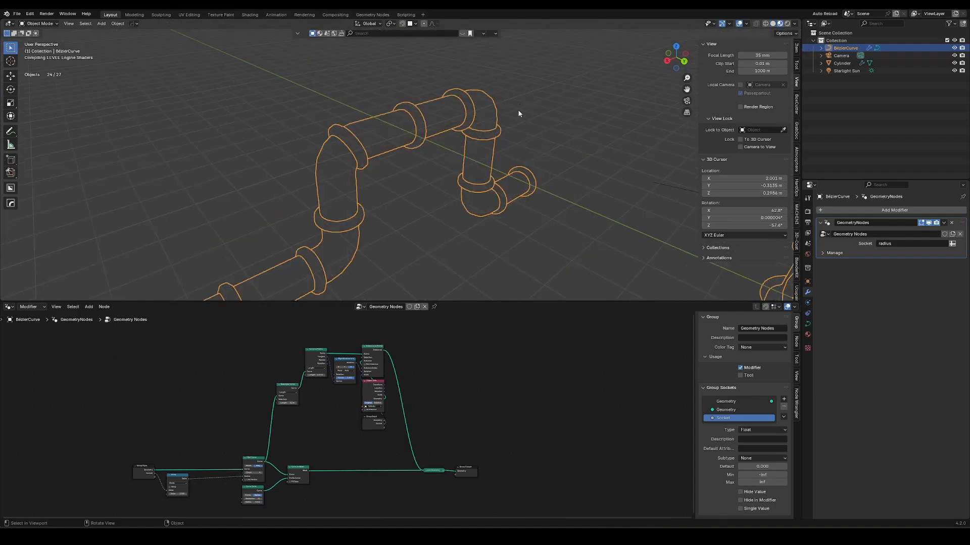
Add a mesh plane and move it horizontally in the XY plane to a free spot beside the pipe.
{"action": "middle_click_drag", "start_coordinate": [591, 127], "coordinate": [387, 156]}
{"action": "key", "text": "shift+a"}
{"action": "mouse_move", "coordinate": [377, 152]}
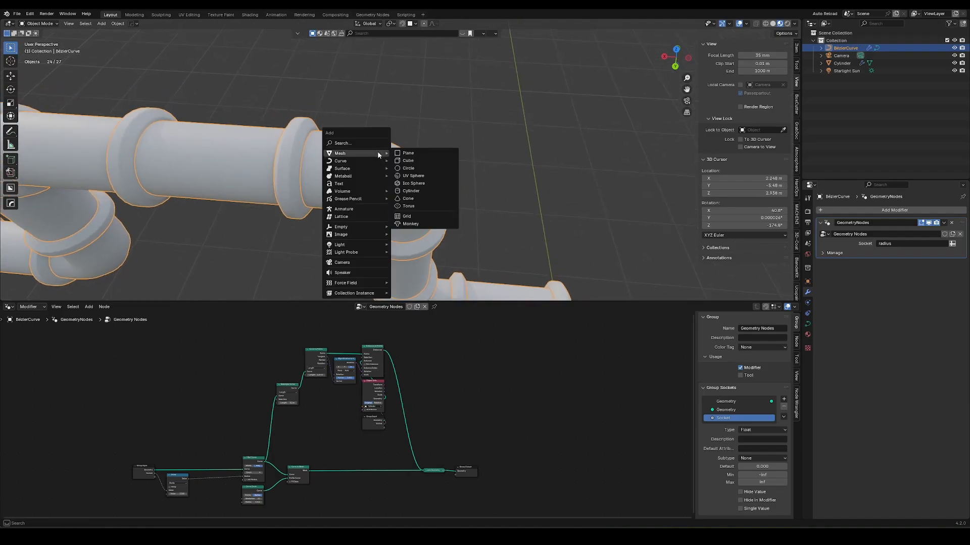
{"action": "left_click", "coordinate": [409, 153]}
{"action": "key", "text": "g"}
{"action": "key", "text": "shift+z"}
{"action": "left_click", "coordinate": [596, 90]}
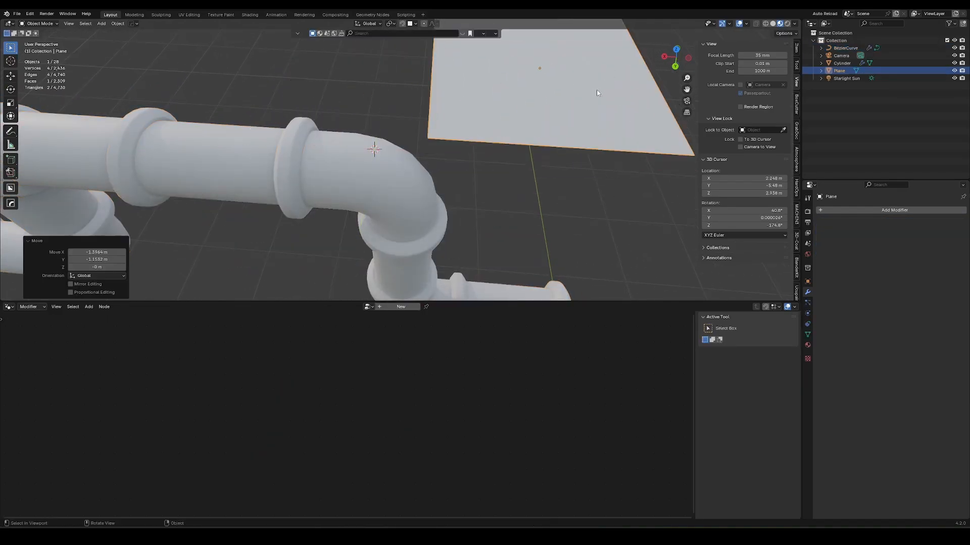
Create a new material on the plane and feed the metal tiled 2.jpg image texture into its Base Color.
{"action": "middle_click_drag", "start_coordinate": [596, 91], "coordinate": [499, 145], "text": "shift"}
{"action": "scroll", "coordinate": [8, 307], "scroll_direction": "down", "scroll_amount": 1, "text": "ctrl"}
{"action": "left_click", "coordinate": [417, 307]}
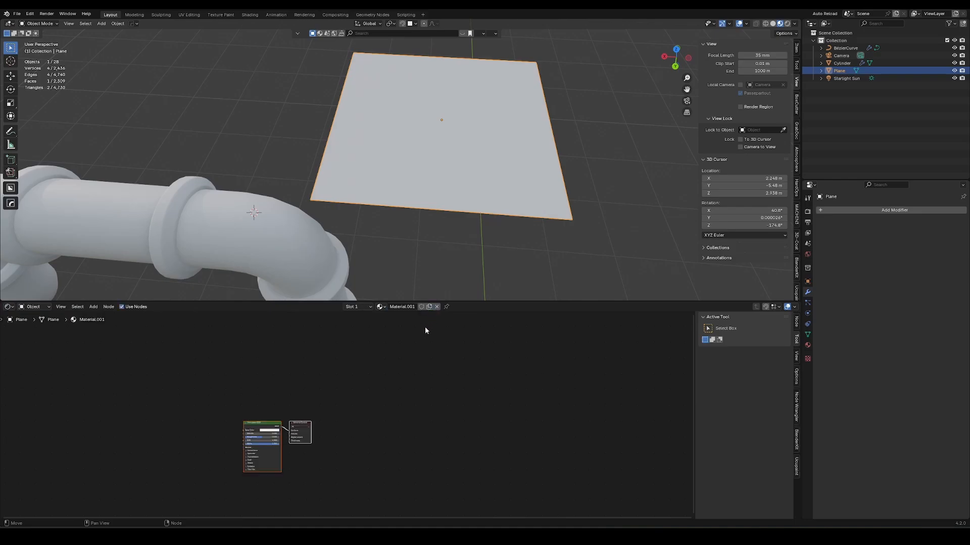
{"action": "key", "text": "Home"}
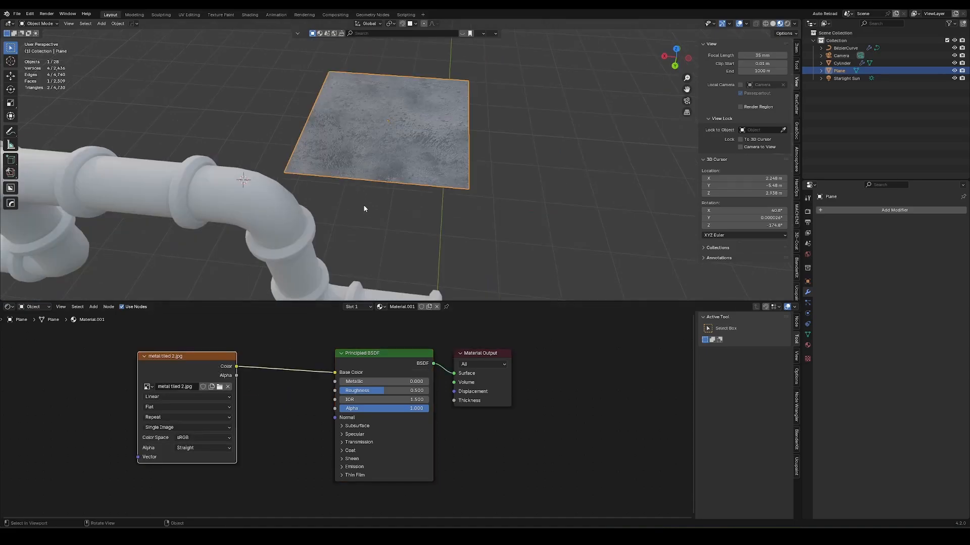
{"action": "middle_click_drag", "start_coordinate": [364, 208], "coordinate": [417, 155]}
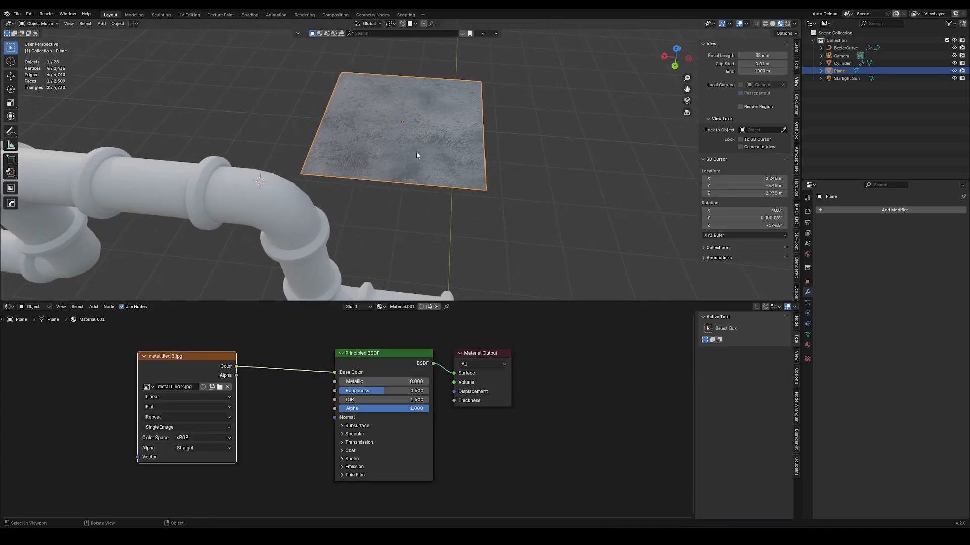
Move the pipe curve's end point about 0.26 m along negative X in Edit Mode, then return to Object Mode.
{"action": "left_click", "coordinate": [307, 209]}
{"action": "scroll", "coordinate": [323, 217], "scroll_direction": "down", "scroll_amount": 2}
{"action": "middle_click_drag", "start_coordinate": [379, 257], "coordinate": [403, 246]}
{"action": "key", "text": "Tab"}
{"action": "left_click", "coordinate": [455, 264]}
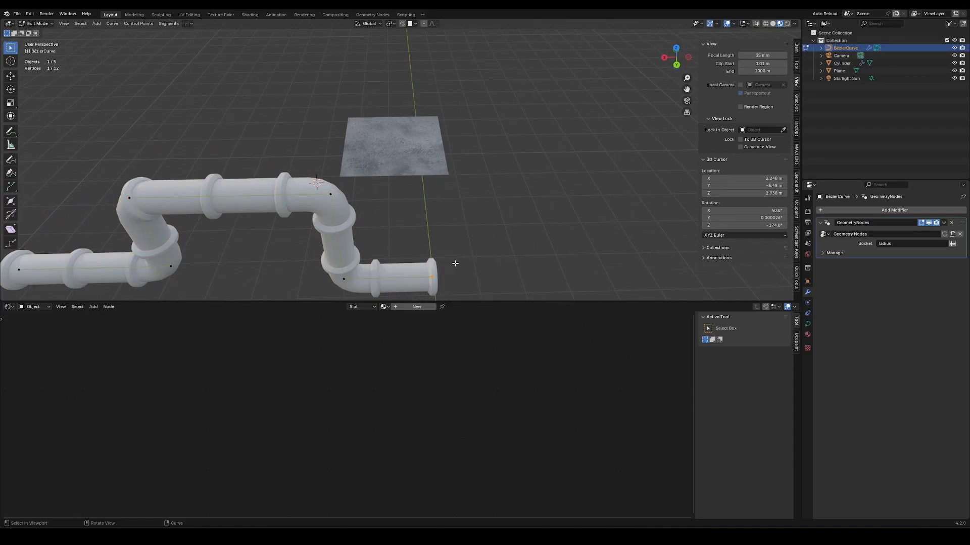
{"action": "key", "text": "g"}
{"action": "key", "text": "x"}
{"action": "left_click", "coordinate": [545, 248]}
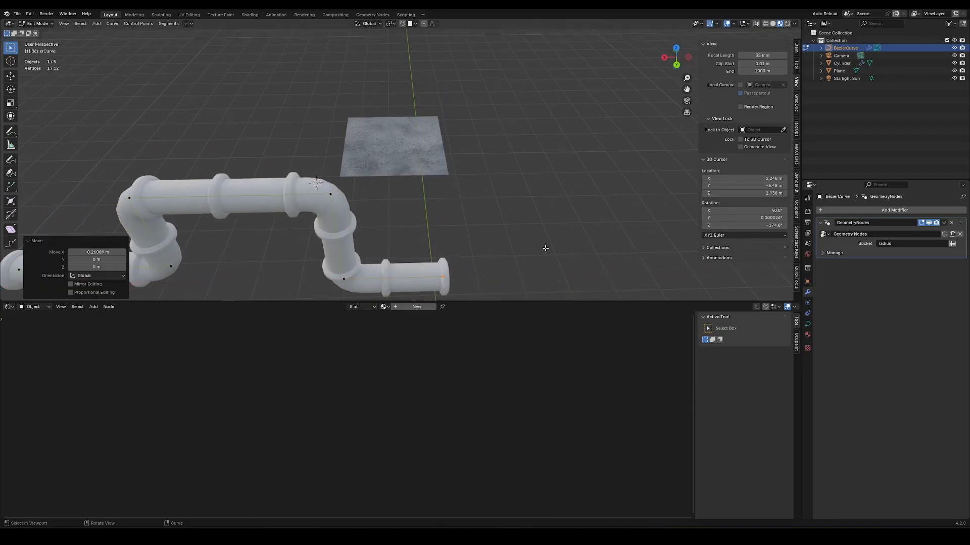
{"action": "key", "text": "Tab"}
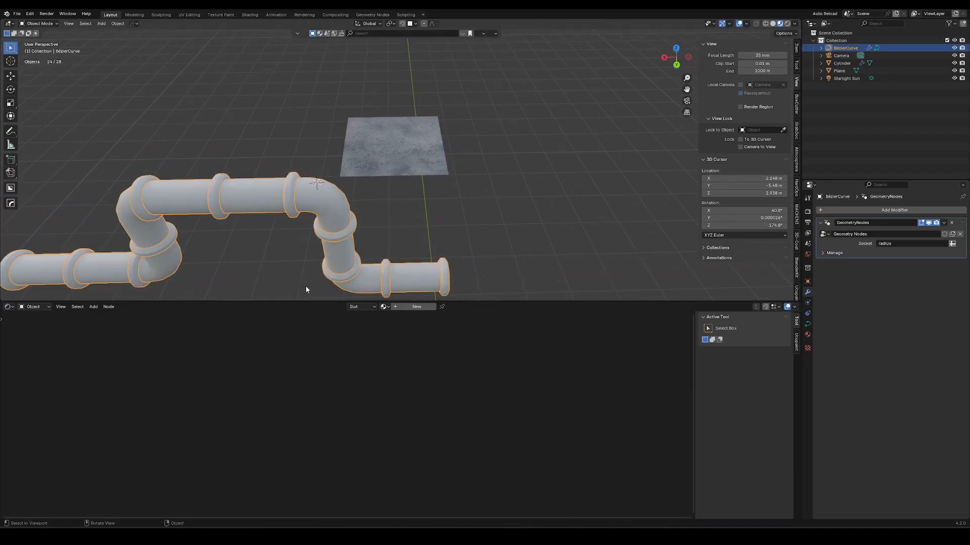
Move the plane's metal image texture node closer to the Principled BSDF and add Texture Coordinate and Mapping nodes before it.
{"action": "left_click", "coordinate": [417, 166]}
{"action": "middle_click_drag", "start_coordinate": [198, 353], "coordinate": [286, 356]}
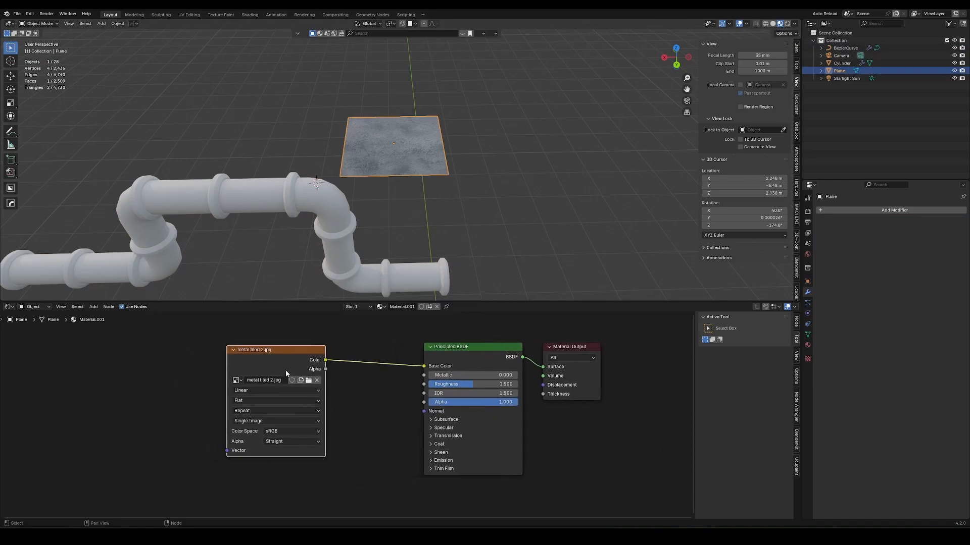
{"action": "left_click_drag", "start_coordinate": [286, 356], "coordinate": [360, 360]}
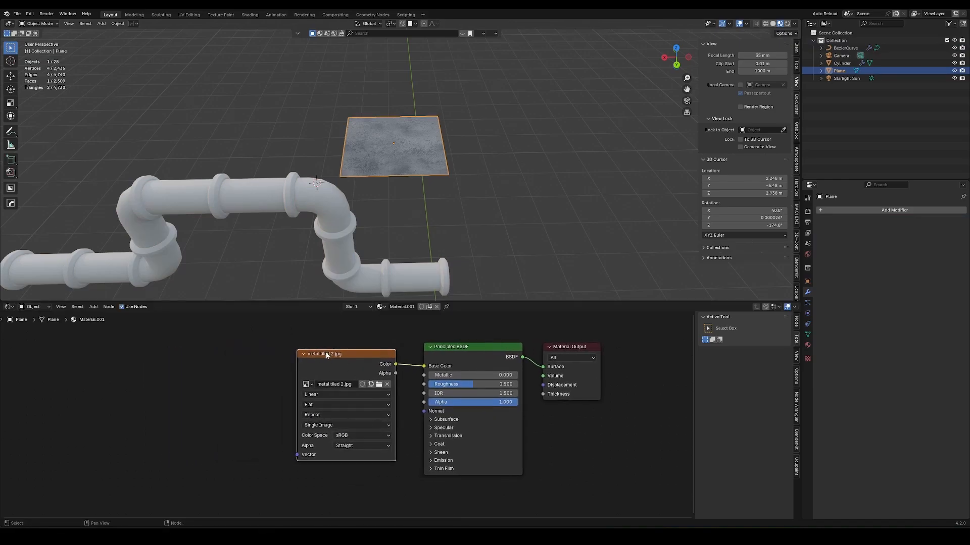
{"action": "key", "text": "ctrl+t"}
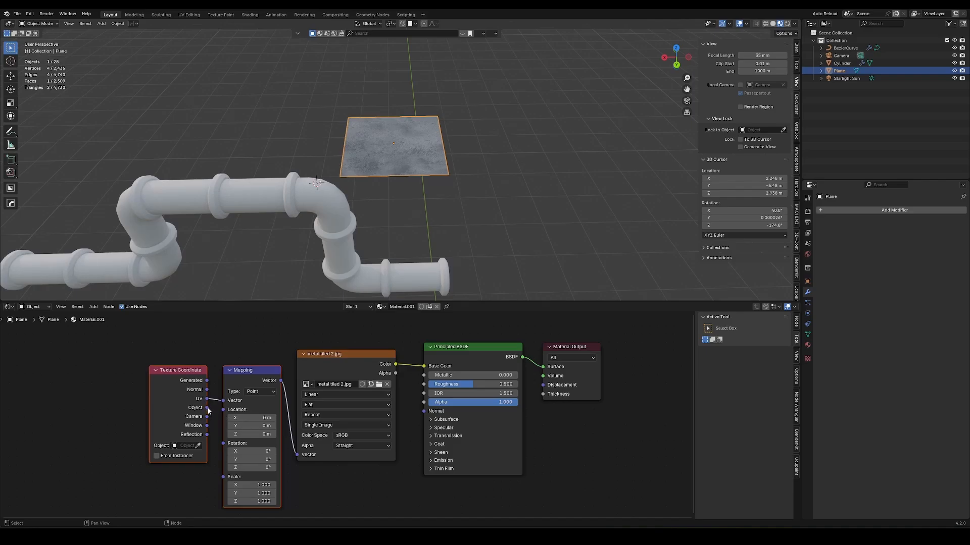
Drive the Mapping vector with Generated coordinates and set the metal image texture's projection to Box.
{"action": "left_click_drag", "start_coordinate": [206, 381], "coordinate": [223, 400]}
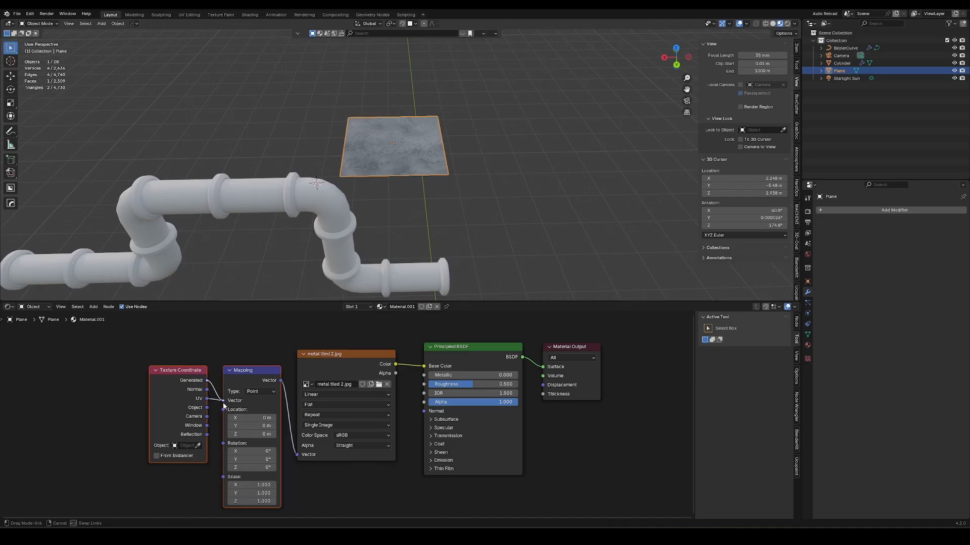
{"action": "left_click", "coordinate": [326, 404]}
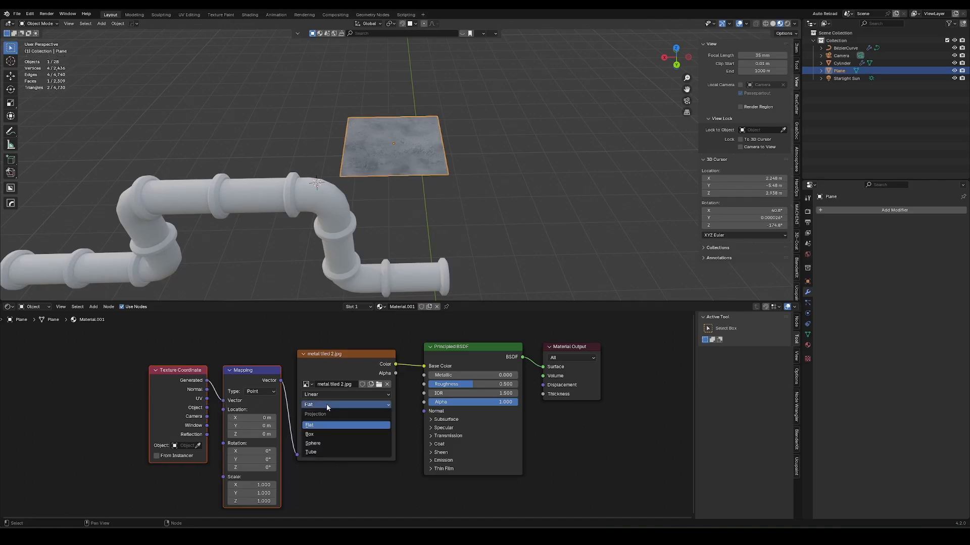
{"action": "left_click", "coordinate": [315, 435]}
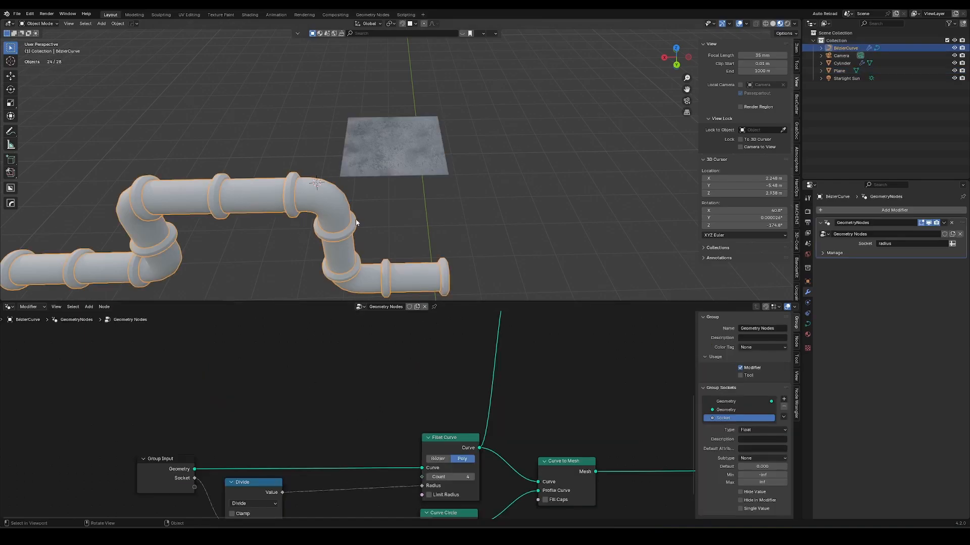
Insert a Set Material node between Join Geometry and Group Output in the pipe's geometry node tree.
{"action": "left_click", "coordinate": [434, 306]}
{"action": "middle_click_drag", "start_coordinate": [590, 388], "coordinate": [421, 360]}
{"action": "scroll", "coordinate": [433, 407], "scroll_direction": "down", "scroll_amount": 6}
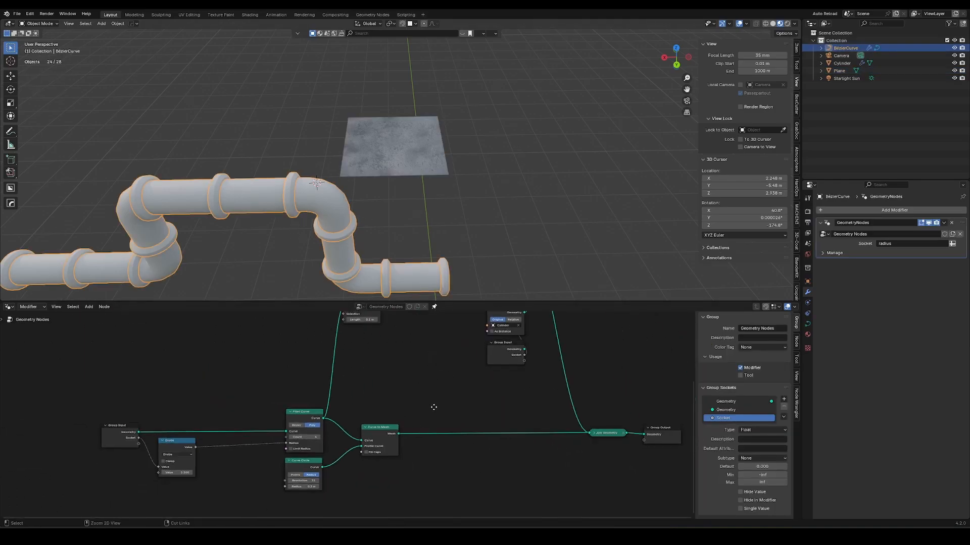
{"action": "middle_click_drag", "start_coordinate": [646, 438], "coordinate": [401, 435]}
{"action": "left_click_drag", "start_coordinate": [404, 435], "coordinate": [467, 435]}
{"action": "left_click", "coordinate": [446, 457]}
{"action": "key", "text": "shift+a"}
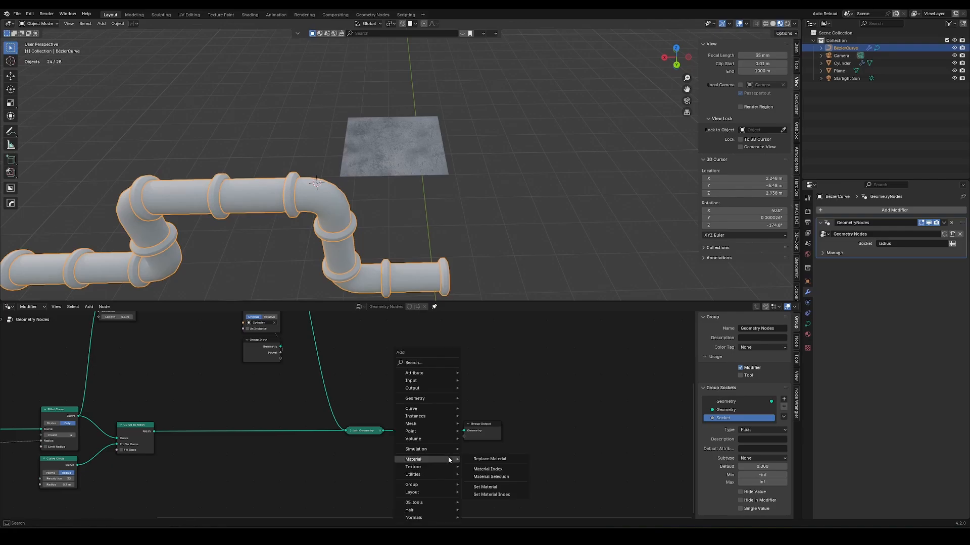
{"action": "type", "text": "set"}
{"action": "key", "text": "Return"}
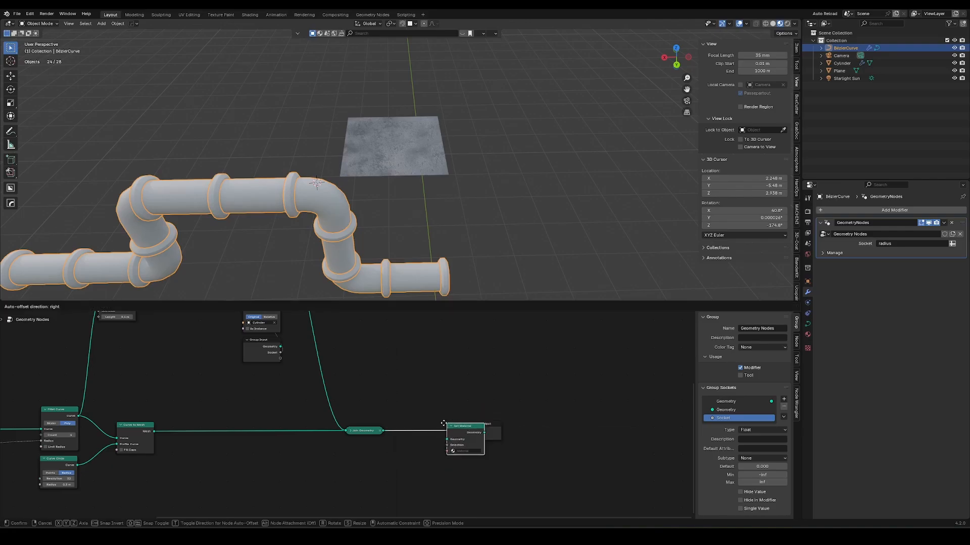
{"action": "left_click", "coordinate": [418, 427]}
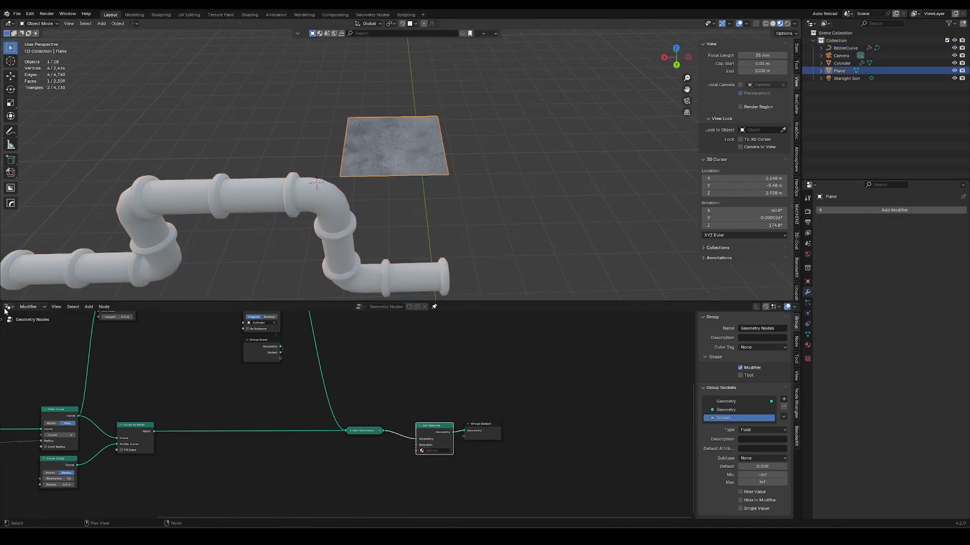
Rename the plane's material to metal in the Shader Editor.
{"action": "scroll", "coordinate": [9, 309], "scroll_direction": "down", "scroll_amount": 1, "text": "ctrl"}
{"action": "left_click", "coordinate": [446, 307]}
{"action": "double_click", "coordinate": [402, 307]}
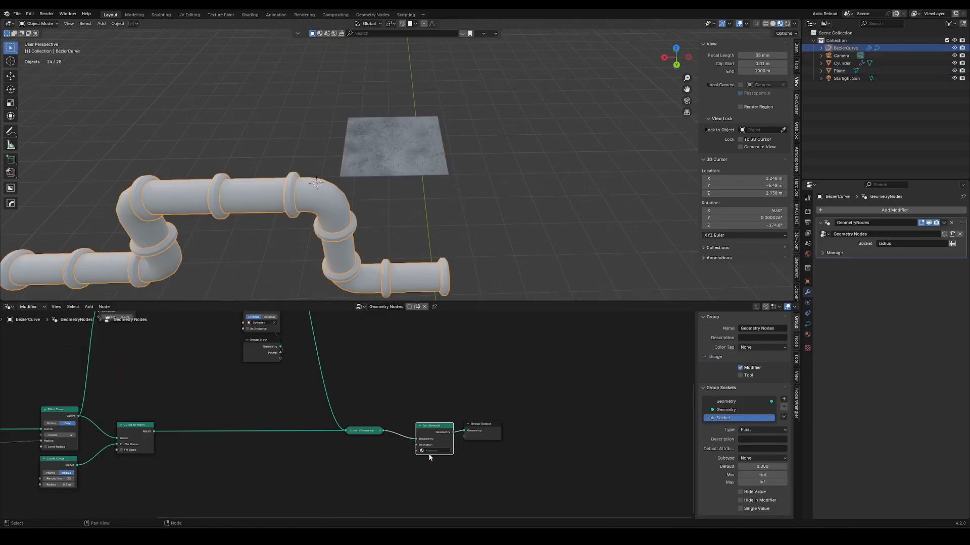
Assign the metal material in the pipe's Set Material node and apply the curve object's scale.
{"action": "left_click", "coordinate": [429, 451]}
{"action": "left_click", "coordinate": [433, 474]}
{"action": "key", "text": "ctrl+a"}
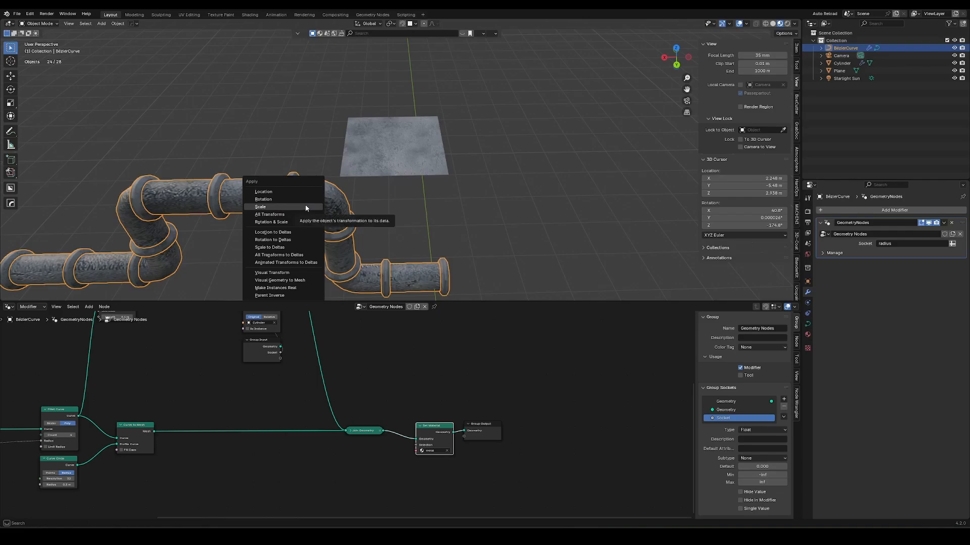
{"action": "left_click", "coordinate": [305, 204]}
Open the plane's metal material in the Shader Editor and link the Object texture coordinates to the Mapping vector.
{"action": "left_click", "coordinate": [383, 164]}
{"action": "middle_click_drag", "start_coordinate": [414, 136], "coordinate": [374, 178]}
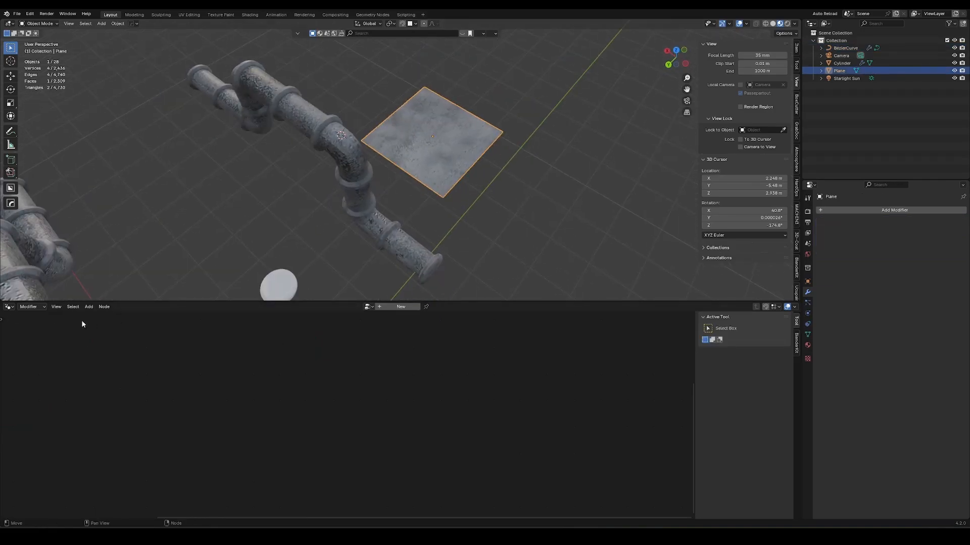
{"action": "scroll", "coordinate": [9, 308], "scroll_direction": "down", "scroll_amount": 1, "text": "ctrl"}
{"action": "scroll", "coordinate": [156, 393], "scroll_direction": "up", "scroll_amount": 5}
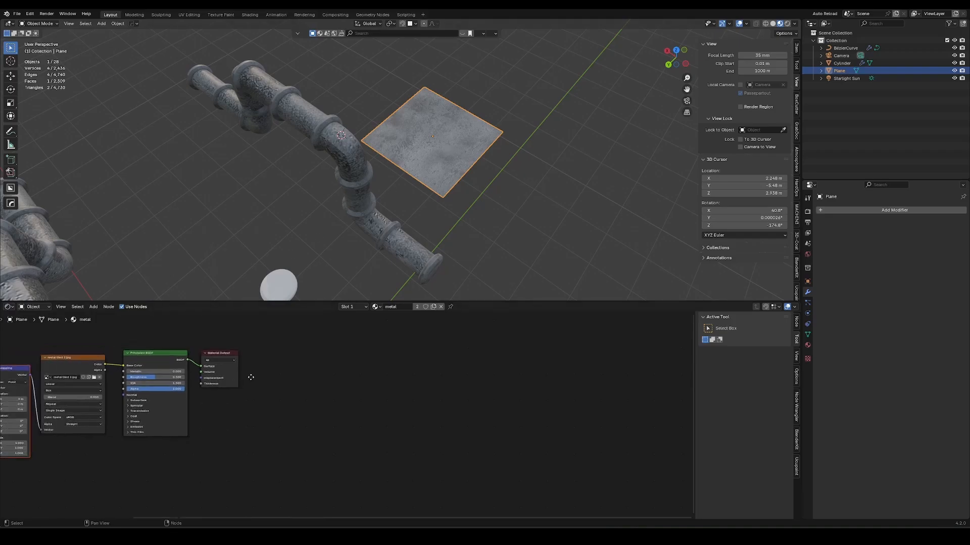
{"action": "left_click_drag", "start_coordinate": [160, 384], "coordinate": [178, 374]}
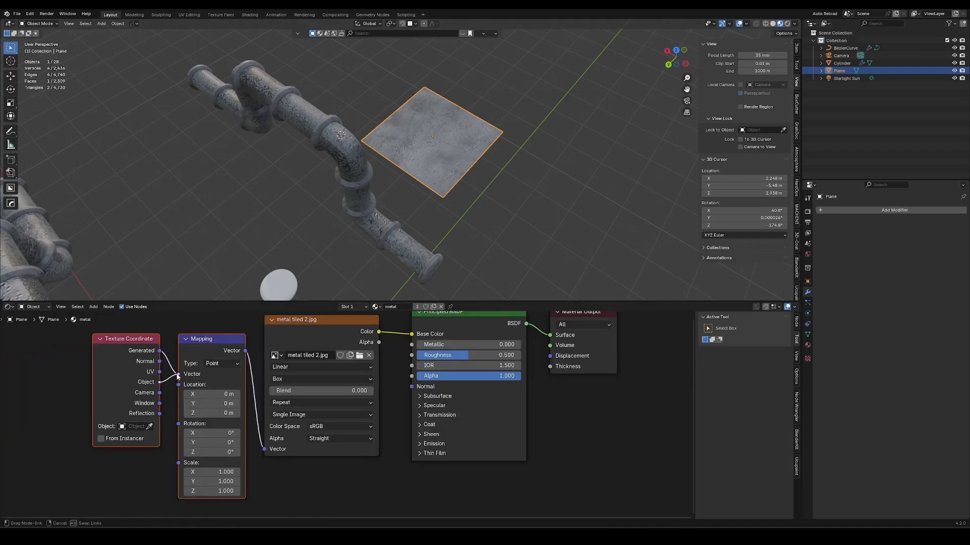
Set the plane as the Texture Coordinate node's reference object and scale the plane to adjust the pipe texture size.
{"action": "left_click", "coordinate": [149, 426]}
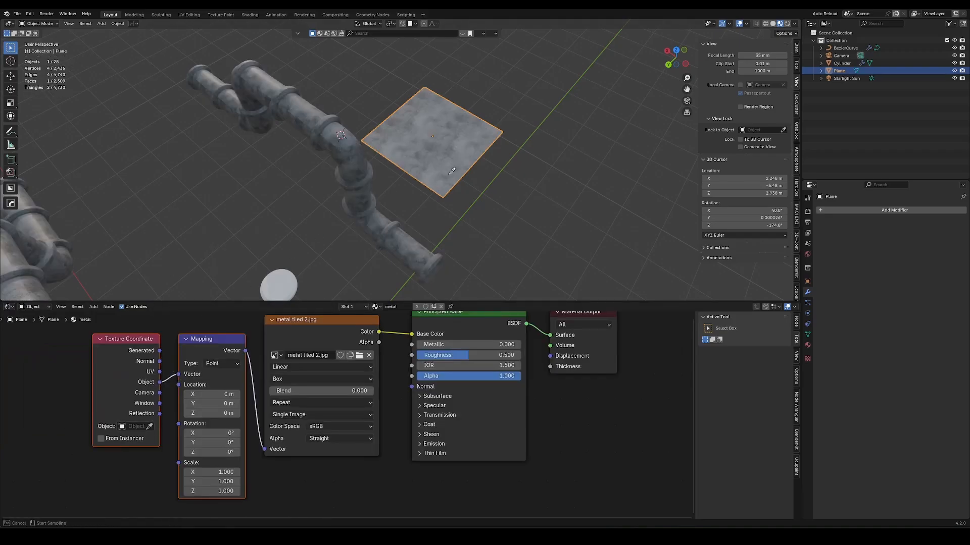
{"action": "left_click", "coordinate": [449, 130]}
{"action": "middle_click_drag", "start_coordinate": [392, 171], "coordinate": [444, 154]}
{"action": "scroll", "coordinate": [444, 154], "scroll_direction": "up", "scroll_amount": 3}
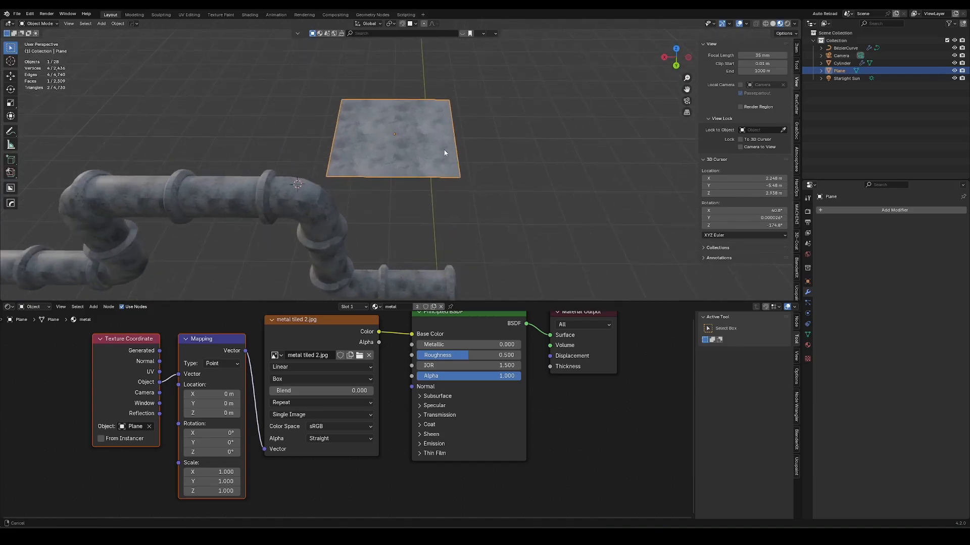
{"action": "middle_click_drag", "start_coordinate": [406, 216], "coordinate": [549, 115], "text": "shift"}
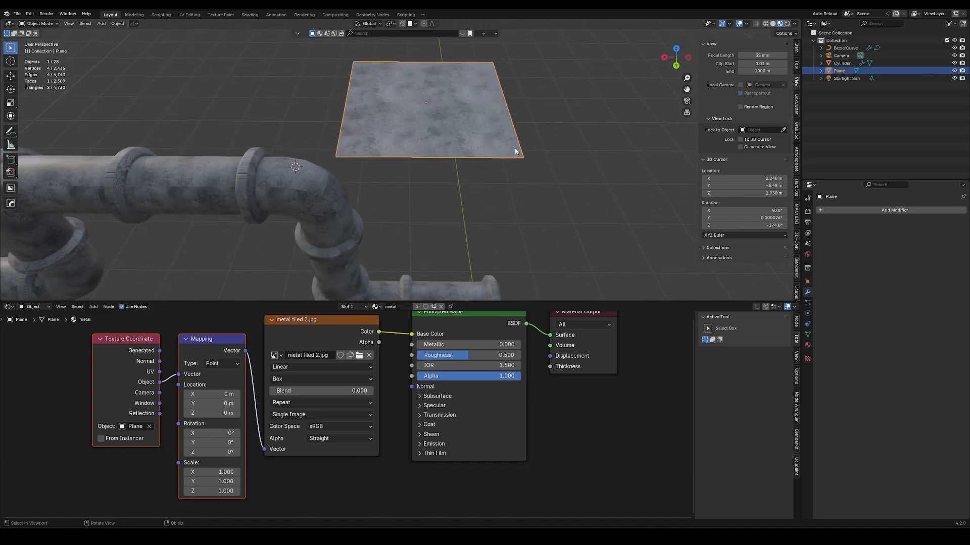
{"action": "key", "text": "s"}
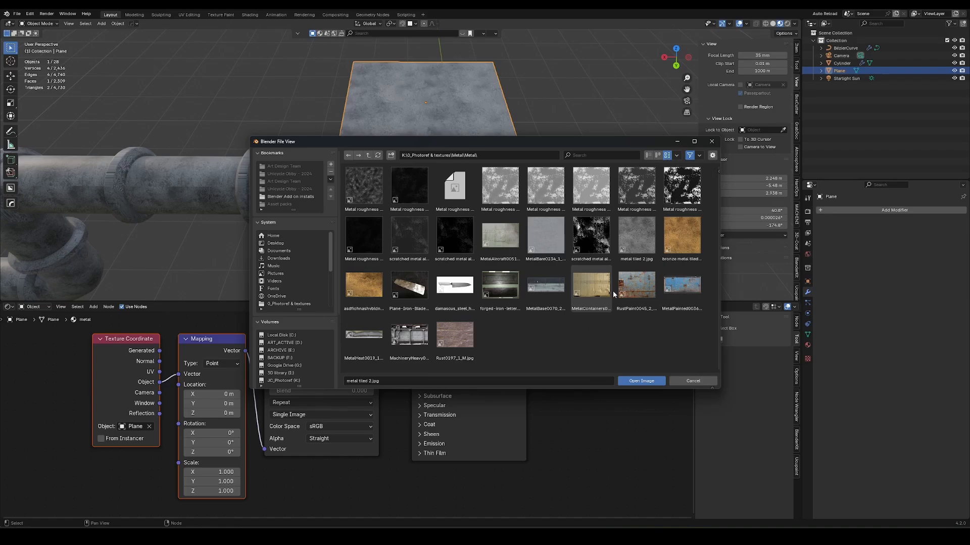
Replace the image in the metal material's Image Texture node with seamless metal.jpg.
{"action": "left_click", "coordinate": [501, 238]}
{"action": "left_click", "coordinate": [641, 382]}
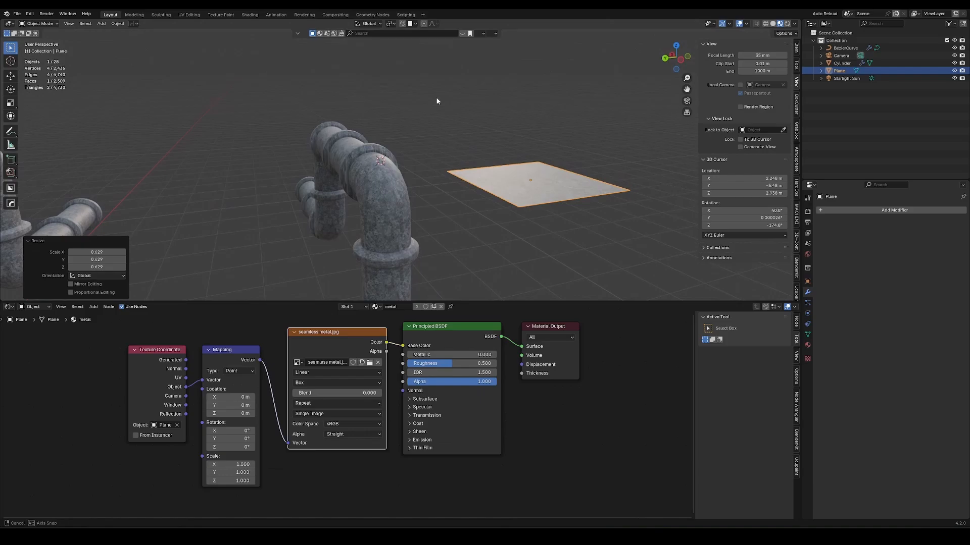
{"action": "middle_click_drag", "start_coordinate": [439, 97], "coordinate": [322, 131]}
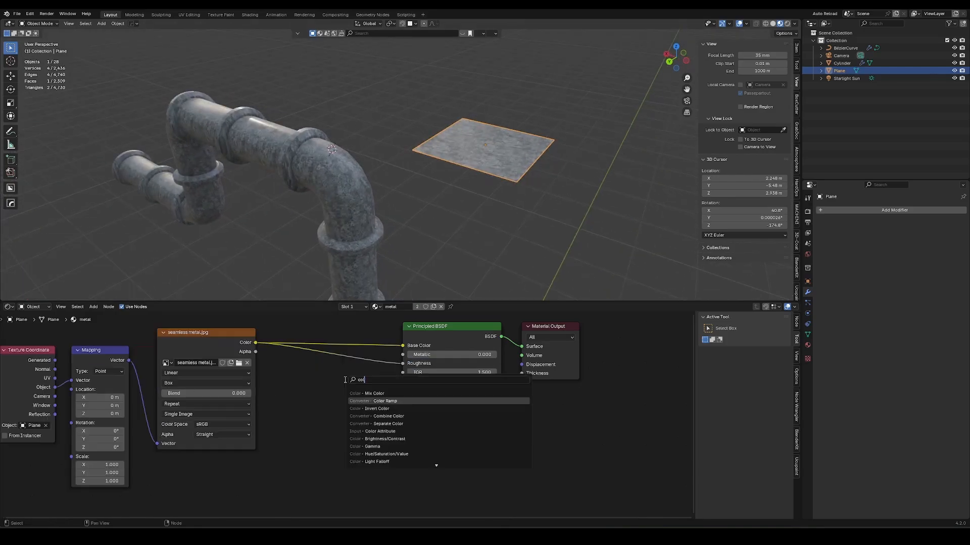
Insert a Color Ramp between the image color and the Principled BSDF Roughness, and set Metallic to 1.000.
{"action": "left_click", "coordinate": [337, 364]}
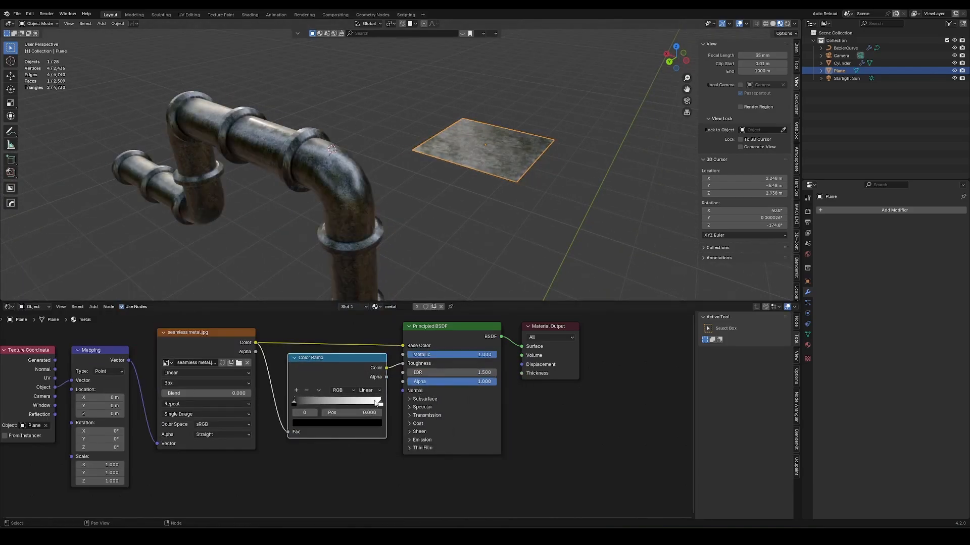
{"action": "middle_click_drag", "start_coordinate": [363, 282], "coordinate": [488, 111]}
{"action": "middle_click_drag", "start_coordinate": [444, 227], "coordinate": [434, 237]}
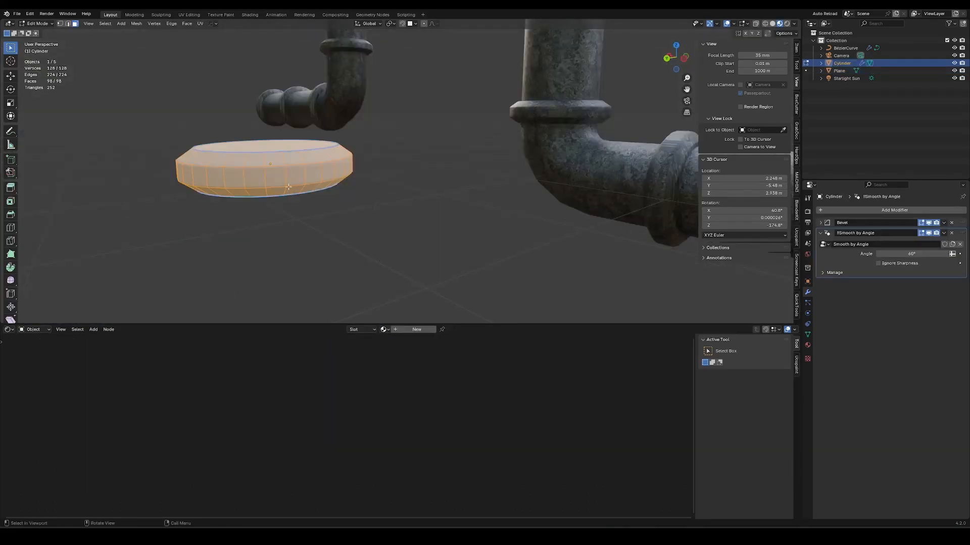
Add a centred loop cut around the ring cylinder's side and bevel it into a narrow face band.
{"action": "right_click", "coordinate": [355, 211], "text": "shift"}
{"action": "left_click", "coordinate": [371, 172]}
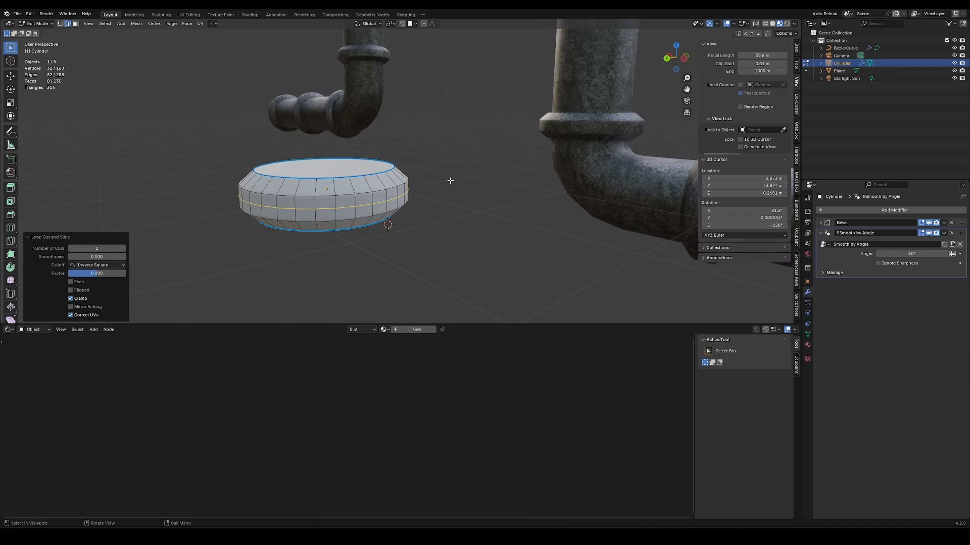
{"action": "key", "text": "ctrl+b"}
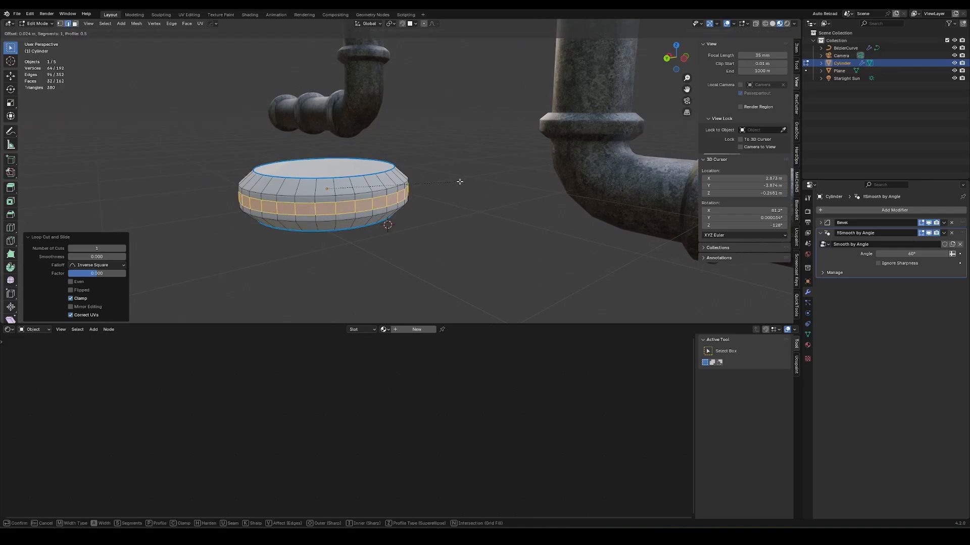
{"action": "left_click", "coordinate": [460, 182]}
Cut a loop through the middle of the band, scale it inward to form a groove, and leave Edit Mode.
{"action": "key", "text": "ctrl+r"}
{"action": "left_click", "coordinate": [369, 205]}
{"action": "left_click", "coordinate": [369, 204]}
{"action": "key", "text": "s"}
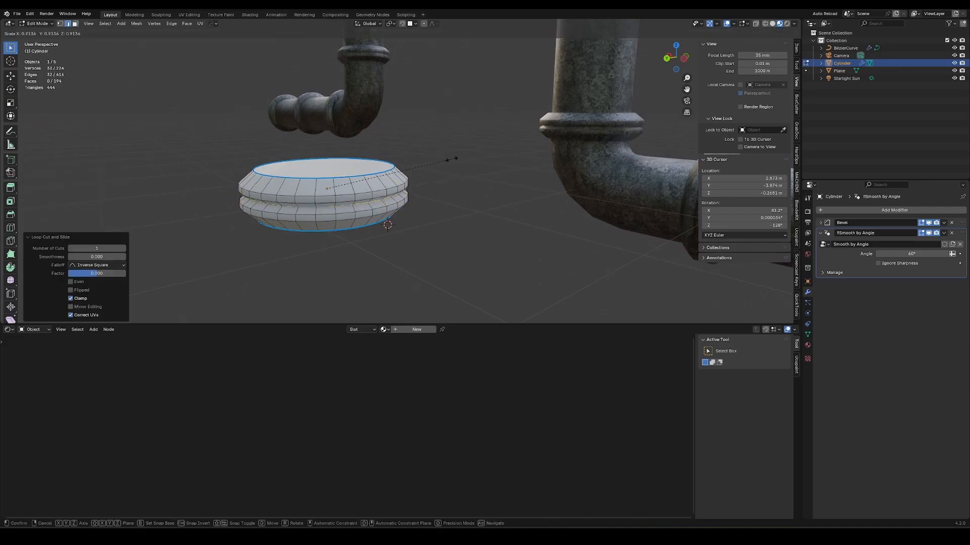
{"action": "left_click", "coordinate": [441, 166]}
{"action": "mouse_move", "coordinate": [384, 195]}
{"action": "middle_mouse_down"}
{"action": "mouse_move", "coordinate": [379, 217]}
{"action": "mouse_move", "coordinate": [396, 121]}
{"action": "mouse_move", "coordinate": [366, 219]}
{"action": "mouse_move", "coordinate": [371, 207]}
{"action": "middle_mouse_up"}
{"action": "key", "text": "Tab"}
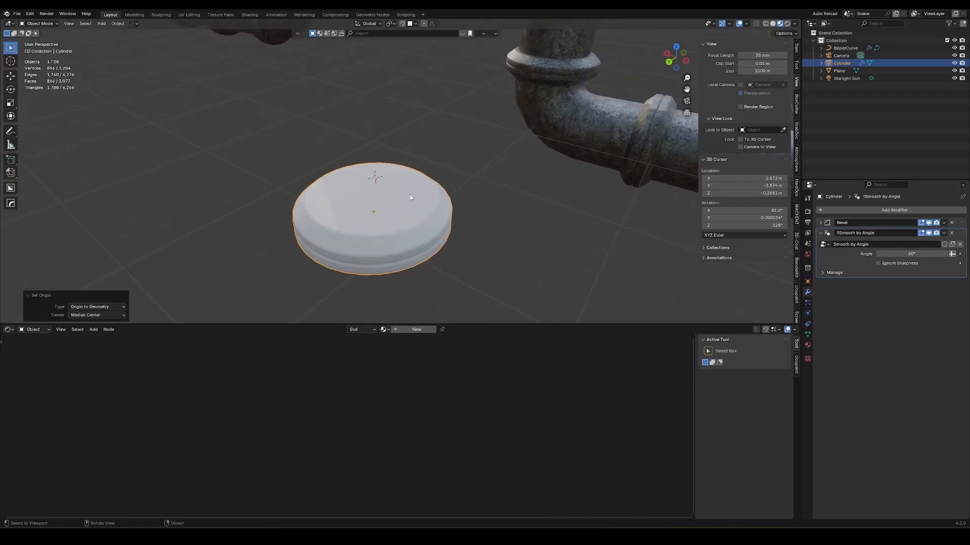
Add a small six-sided bolt near the ring's edge, radially arrayed and mirrored on Z about the cylinder.
{"action": "key", "text": "shift+a"}
{"action": "mouse_move", "coordinate": [400, 194]}
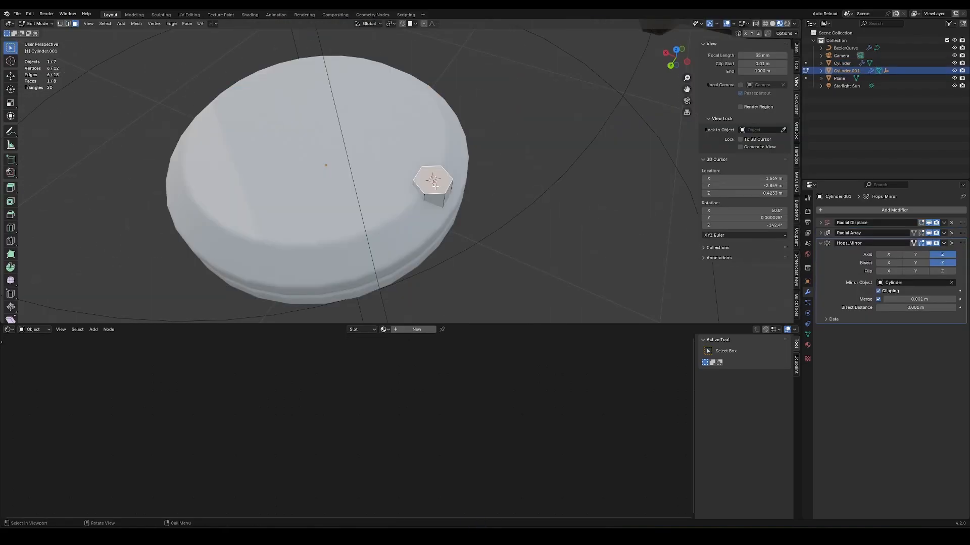
{"action": "right_click", "coordinate": [434, 183]}
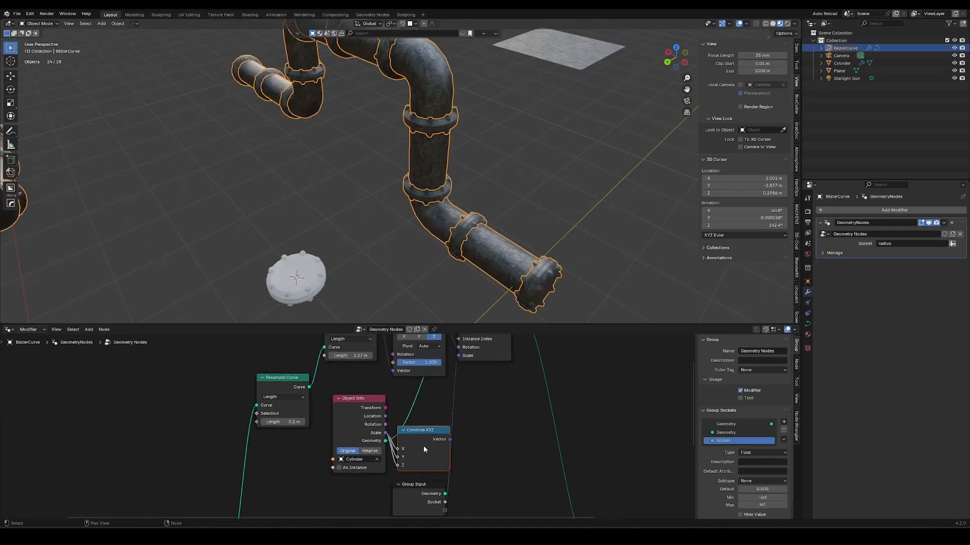
Move the Resample Curve, Object Info, Combine XYZ and Group Input nodes aside to free space before the instance Scale input.
{"action": "scroll", "coordinate": [423, 445], "scroll_direction": "down", "scroll_amount": 1}
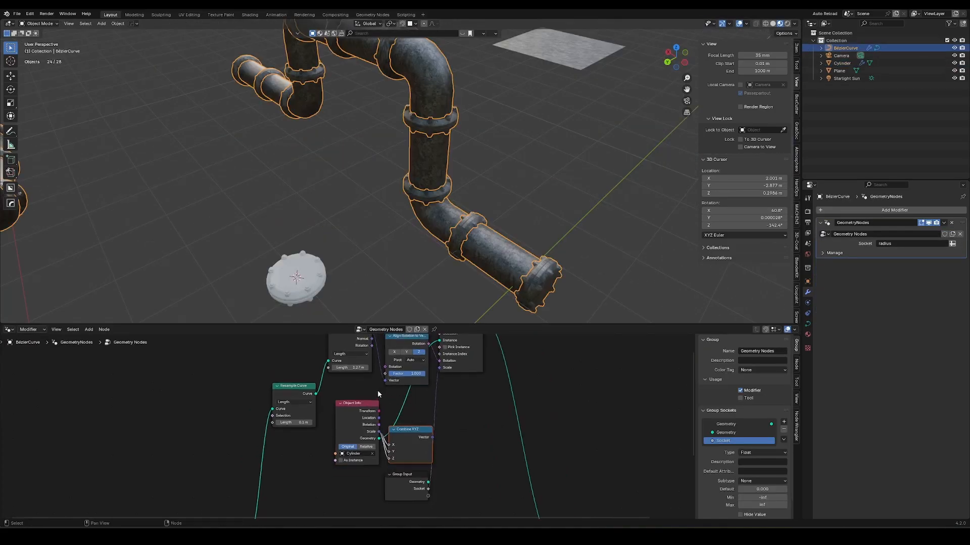
{"action": "scroll", "coordinate": [386, 390], "scroll_direction": "down", "scroll_amount": 2, "text": "shift"}
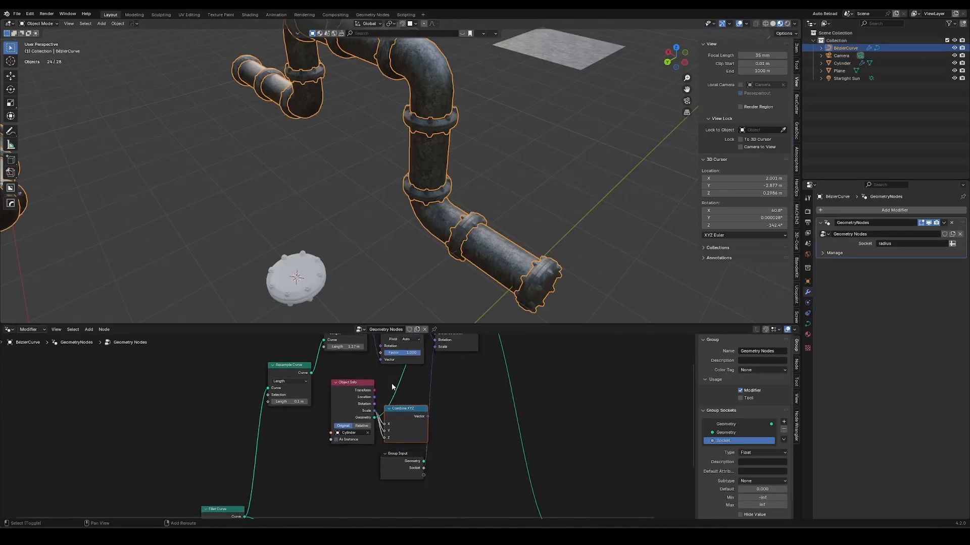
{"action": "left_click", "coordinate": [304, 416]}
{"action": "left_click_drag", "start_coordinate": [299, 393], "coordinate": [255, 393]}
{"action": "left_click_drag", "start_coordinate": [322, 403], "coordinate": [400, 435]}
{"action": "left_click_drag", "start_coordinate": [396, 431], "coordinate": [350, 431]}
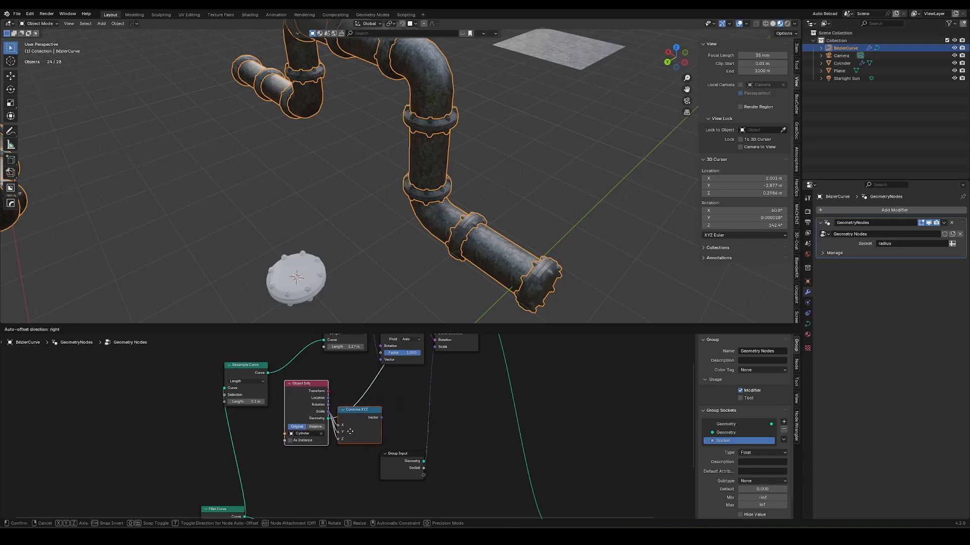
{"action": "left_click", "coordinate": [421, 439]}
{"action": "left_click_drag", "start_coordinate": [414, 458], "coordinate": [369, 454]}
Multiply the Combine XYZ vector by the Group Input radius socket to drive the ring instances' scale, and tidy these nodes.
{"action": "left_click", "coordinate": [310, 275]}
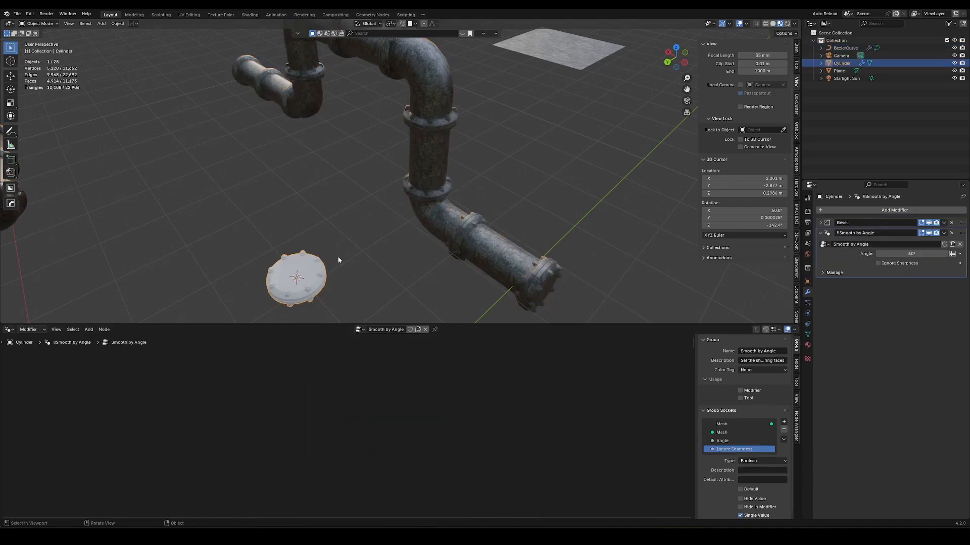
{"action": "left_click", "coordinate": [450, 216]}
{"action": "scroll", "coordinate": [447, 250], "scroll_direction": "up", "scroll_amount": 3}
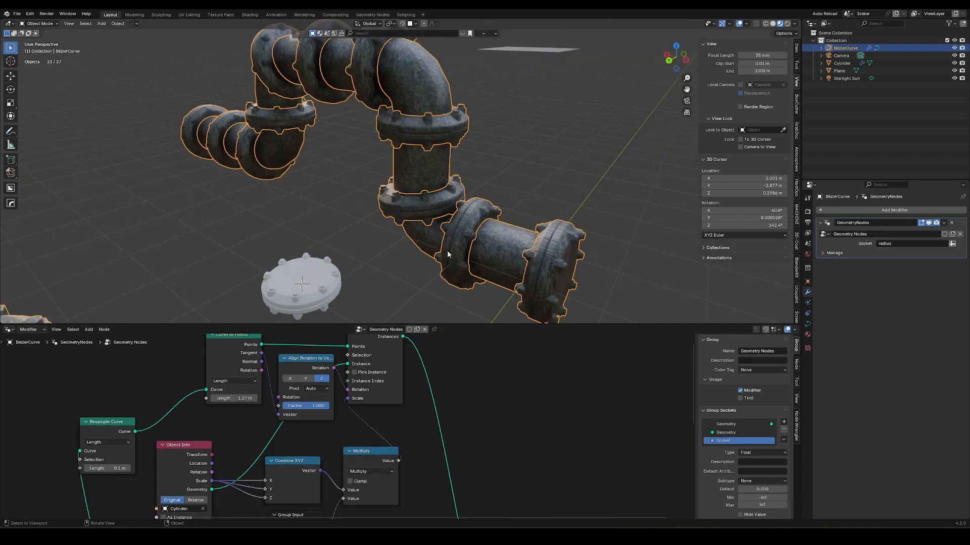
{"action": "scroll", "coordinate": [447, 250], "scroll_direction": "down", "scroll_amount": 2}
{"action": "middle_click_drag", "start_coordinate": [197, 454], "coordinate": [242, 398]}
{"action": "left_click", "coordinate": [357, 415]}
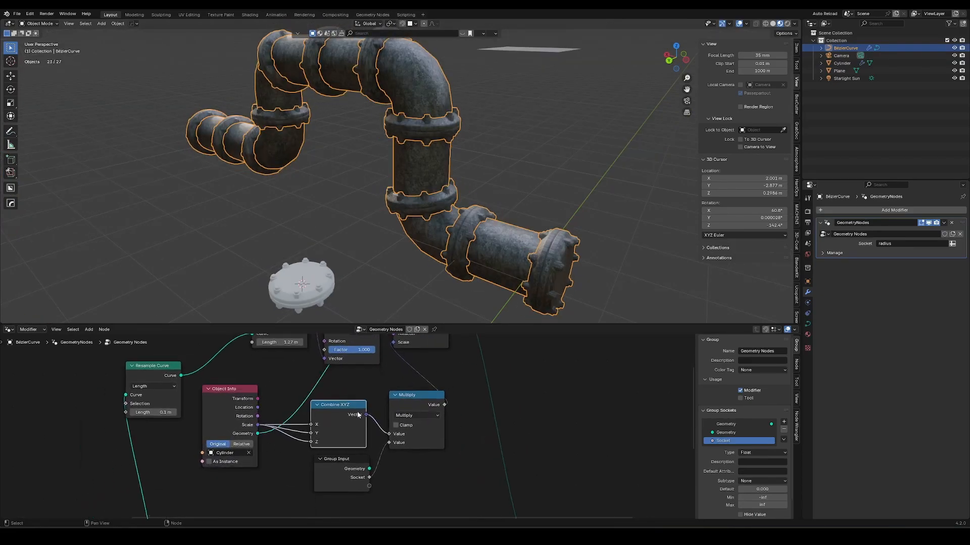
{"action": "left_click_drag", "start_coordinate": [413, 407], "coordinate": [404, 415]}
{"action": "middle_click_drag", "start_coordinate": [381, 451], "coordinate": [358, 448]}
{"action": "left_click", "coordinate": [334, 466]}
{"action": "left_click_drag", "start_coordinate": [334, 466], "coordinate": [331, 465]}
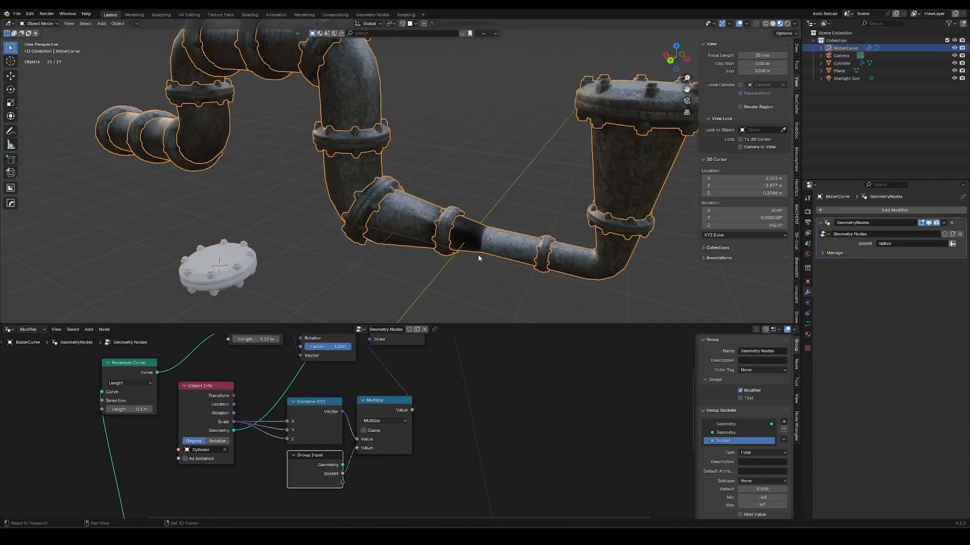
Subdivide the curve's lower straight segment and move the added point down about 0.014 m along Z.
{"action": "middle_click_drag", "start_coordinate": [478, 258], "coordinate": [431, 220], "text": "shift"}
{"action": "scroll", "coordinate": [431, 180], "scroll_direction": "up", "scroll_amount": 5}
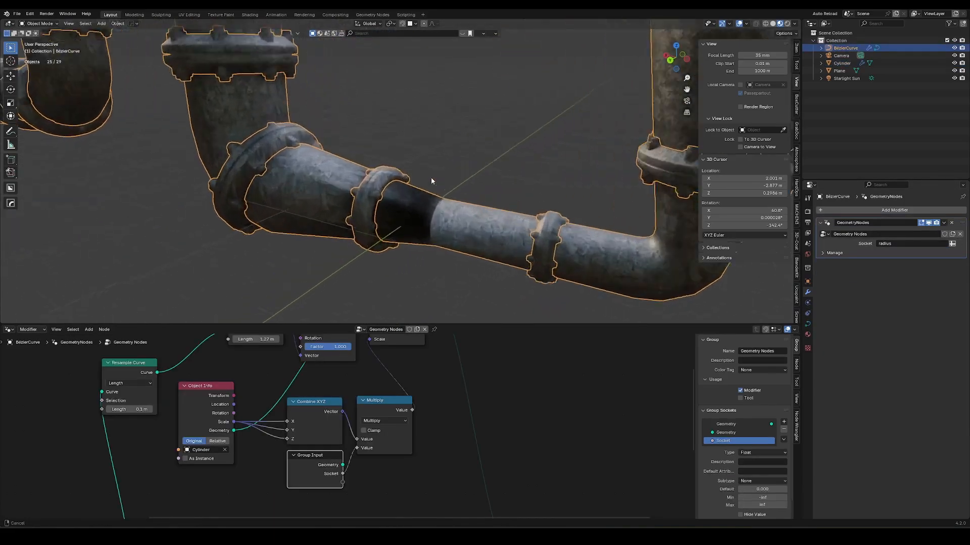
{"action": "key", "text": "shift+z"}
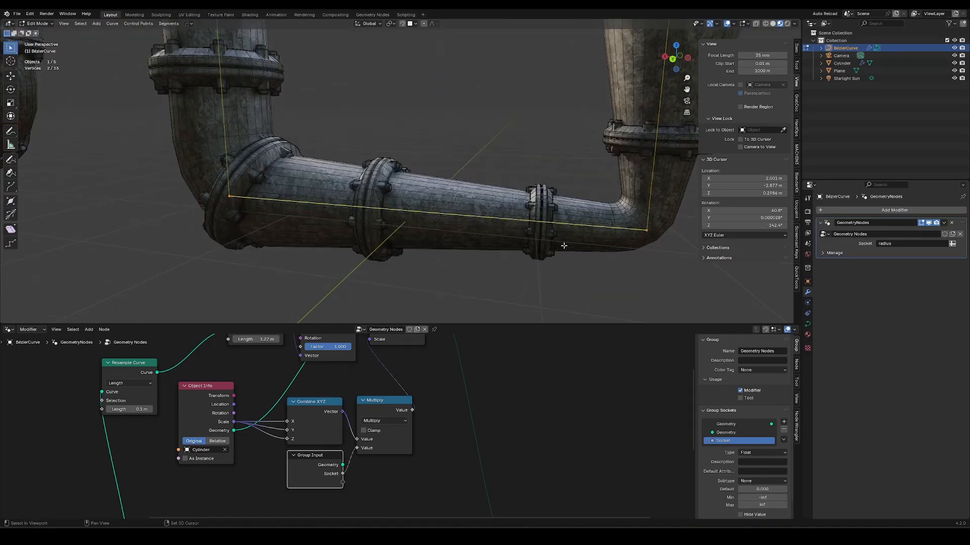
{"action": "right_click", "coordinate": [492, 185]}
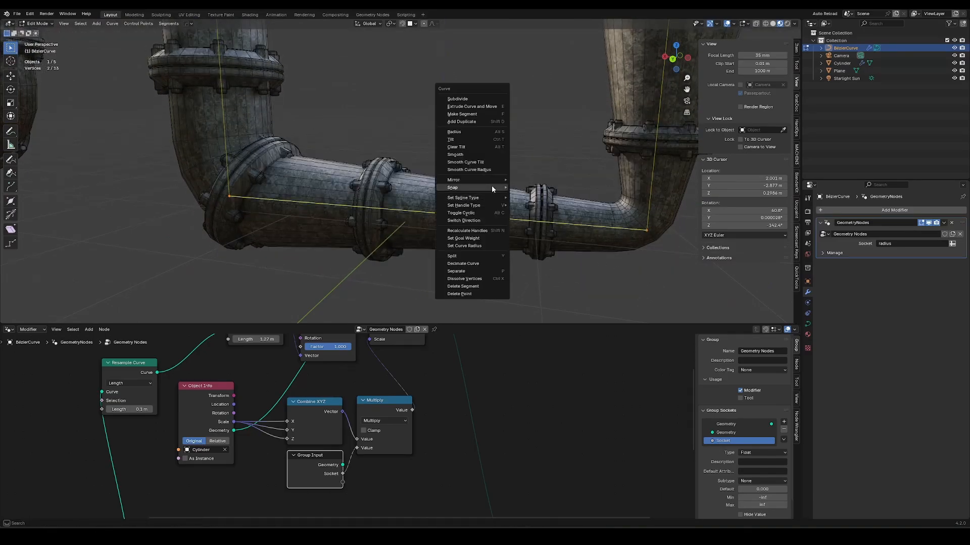
{"action": "left_click", "coordinate": [454, 97]}
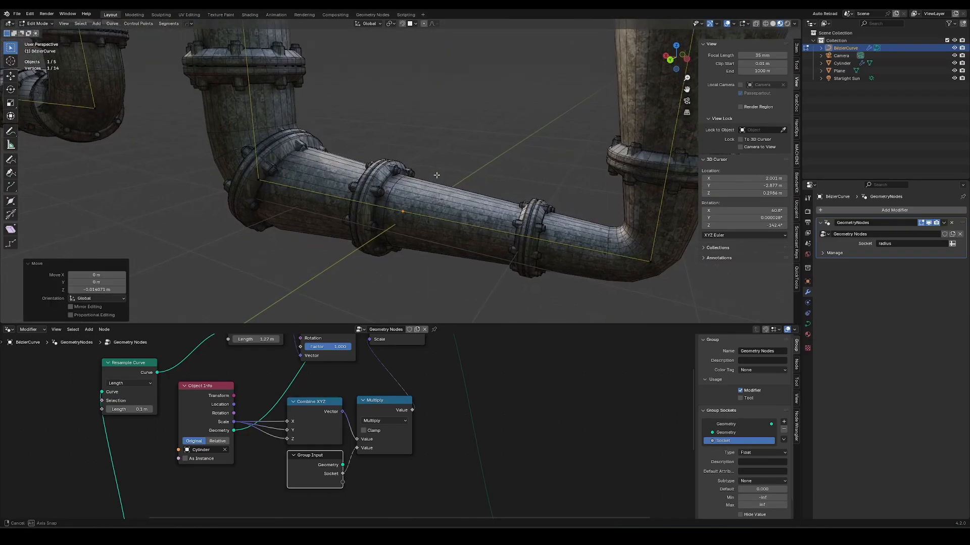
Move the added curve point along Z to check the stretched texture beside the middle ring.
{"action": "middle_click_drag", "start_coordinate": [436, 176], "coordinate": [444, 169]}
{"action": "scroll", "coordinate": [430, 147], "scroll_direction": "up", "scroll_amount": 6}
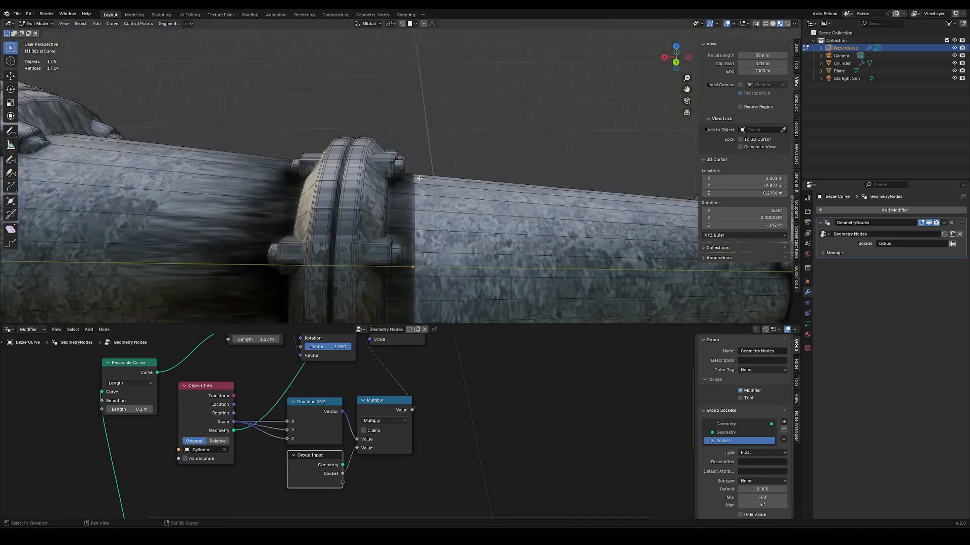
{"action": "middle_click_drag", "start_coordinate": [402, 143], "coordinate": [368, 134]}
{"action": "scroll", "coordinate": [368, 134], "scroll_direction": "down", "scroll_amount": 5}
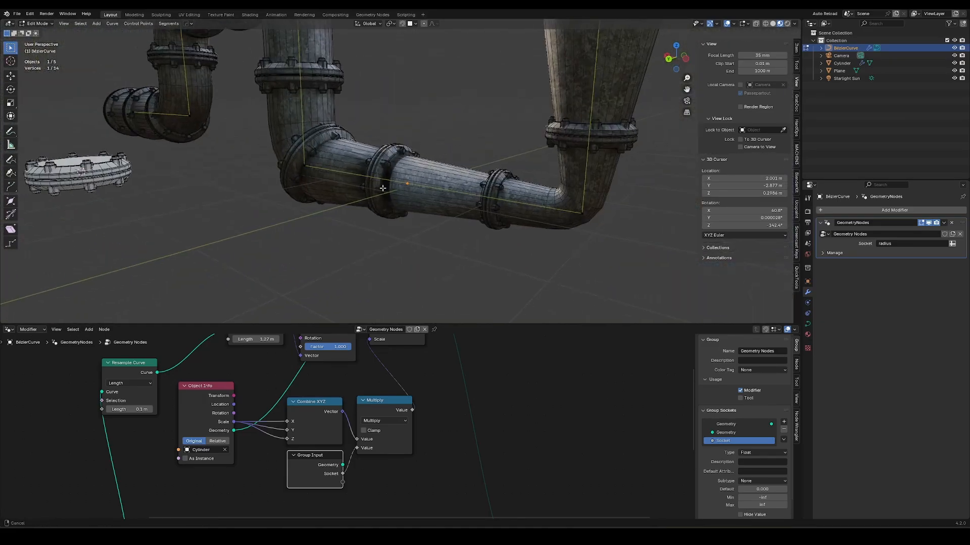
{"action": "scroll", "coordinate": [455, 121], "scroll_direction": "up", "scroll_amount": 3}
{"action": "middle_click_drag", "start_coordinate": [469, 108], "coordinate": [487, 111]}
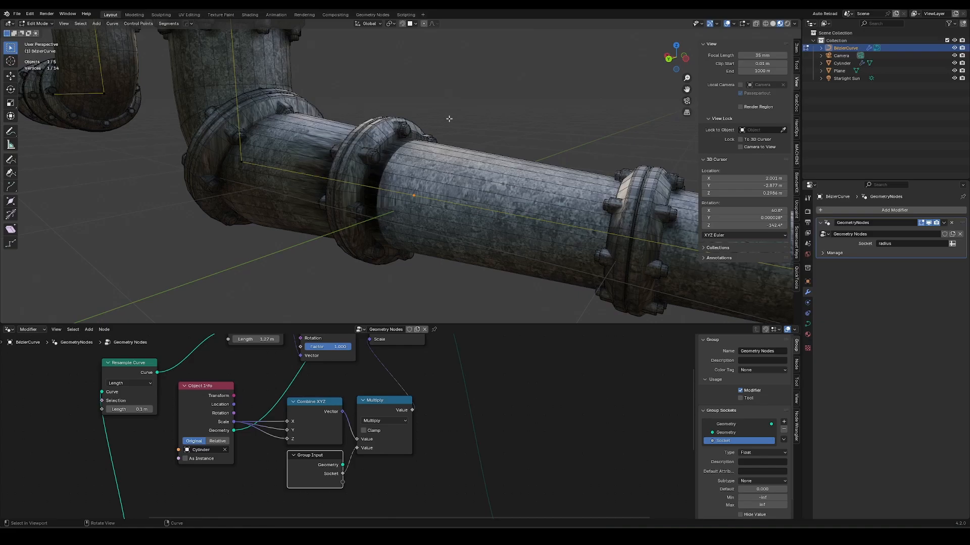
{"action": "key", "text": "g"}
{"action": "key", "text": "z"}
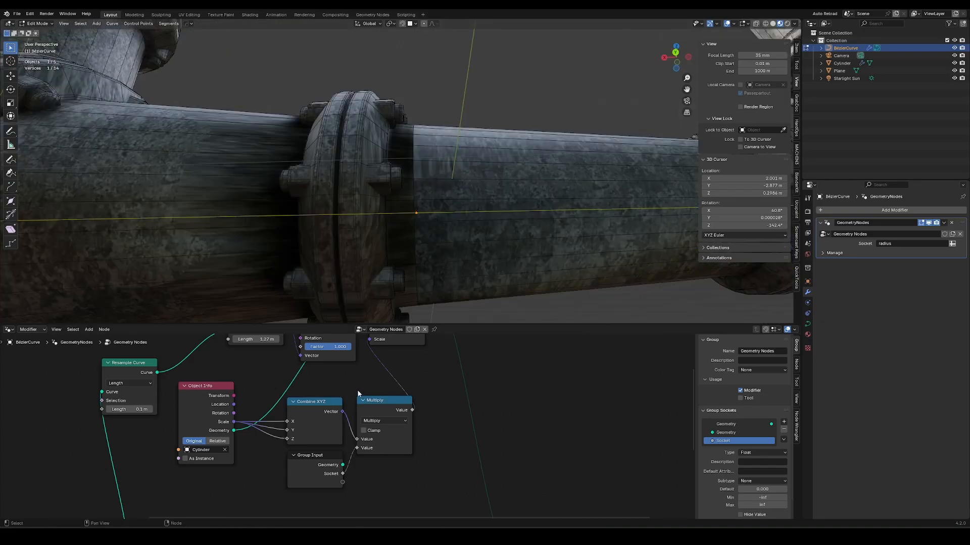
Insert a Merge by Distance node between Curve to Mesh and Join Geometry.
{"action": "middle_click_drag", "start_coordinate": [358, 393], "coordinate": [303, 404]}
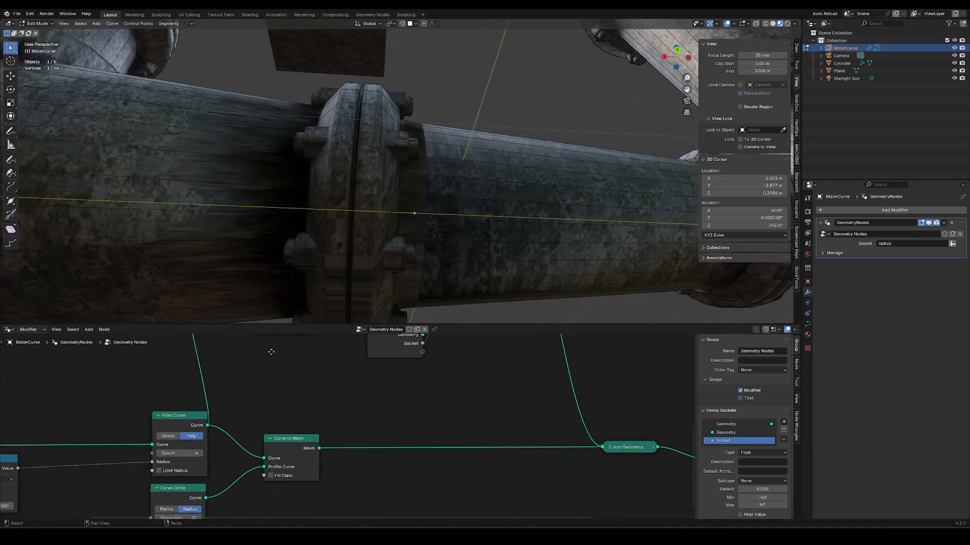
{"action": "scroll", "coordinate": [305, 437], "scroll_direction": "down", "scroll_amount": 6}
{"action": "middle_click_drag", "start_coordinate": [305, 437], "coordinate": [378, 443]}
{"action": "scroll", "coordinate": [415, 377], "scroll_direction": "up", "scroll_amount": 8}
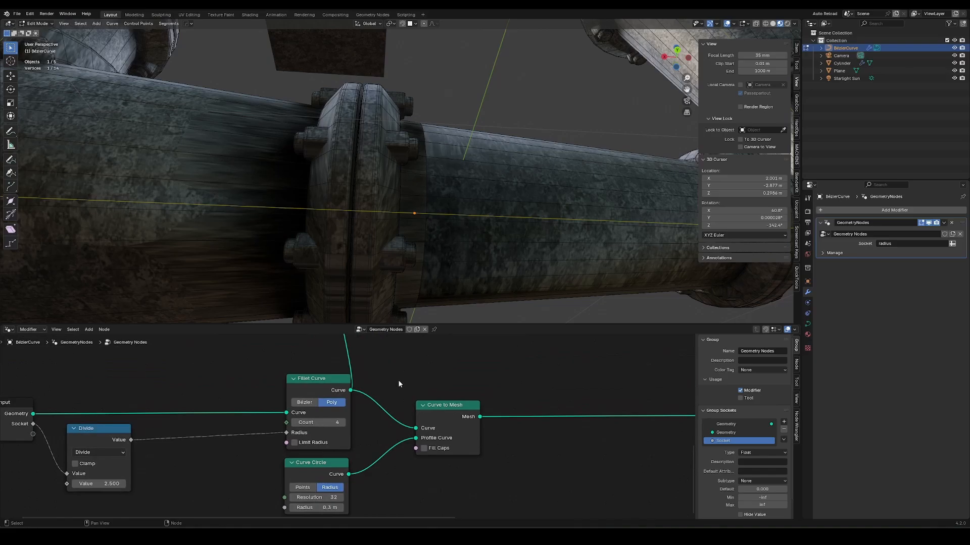
{"action": "middle_click_drag", "start_coordinate": [551, 414], "coordinate": [366, 407]}
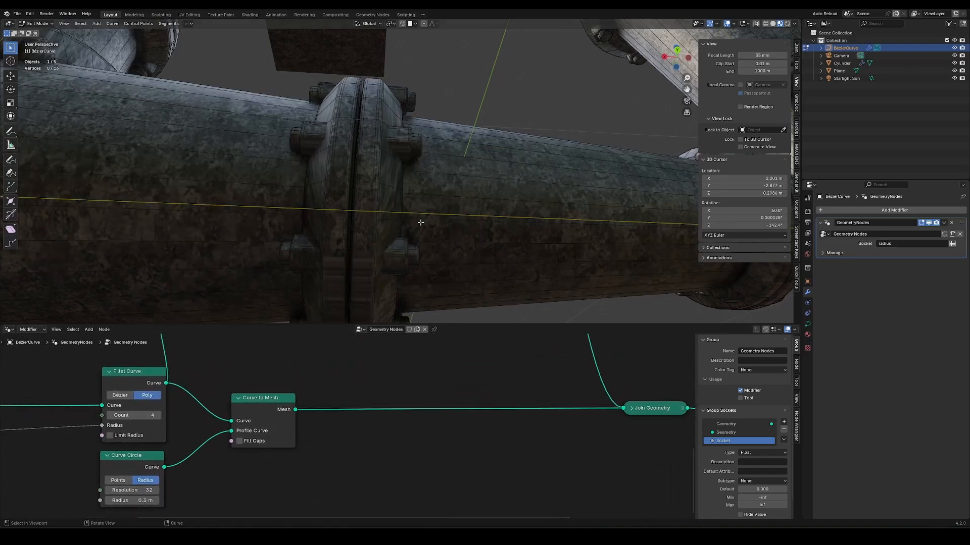
{"action": "key", "text": "shift+a"}
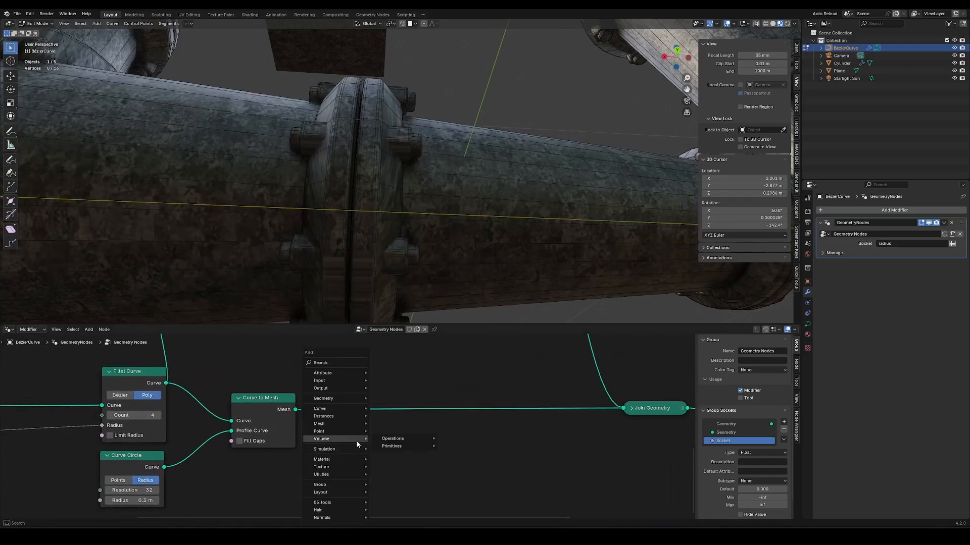
{"action": "type", "text": "merge"}
{"action": "key", "text": "Return"}
{"action": "left_click", "coordinate": [355, 447]}
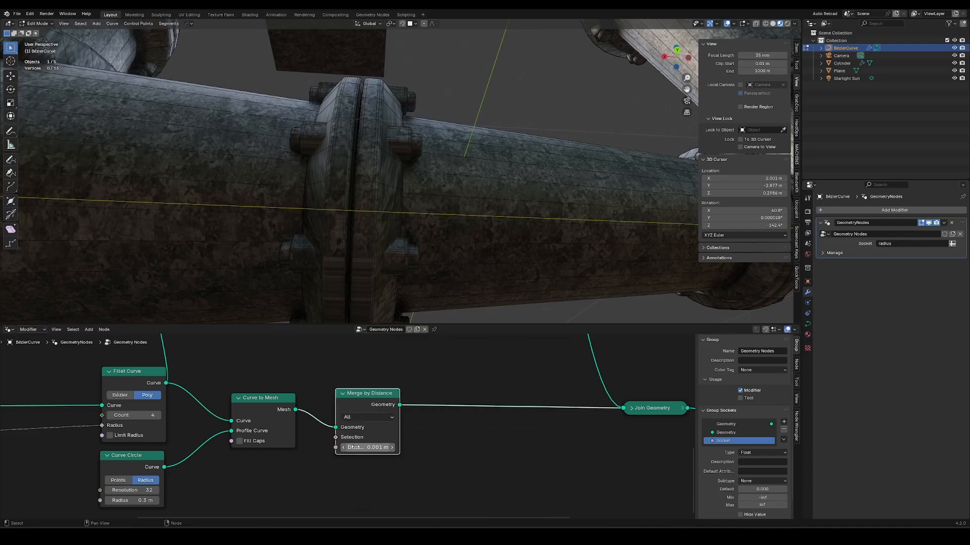
Move the curve point in the lower straight segment about 1.17 m along the negative X axis.
{"action": "scroll", "coordinate": [480, 216], "scroll_direction": "down", "scroll_amount": 6}
{"action": "left_click", "coordinate": [147, 181]}
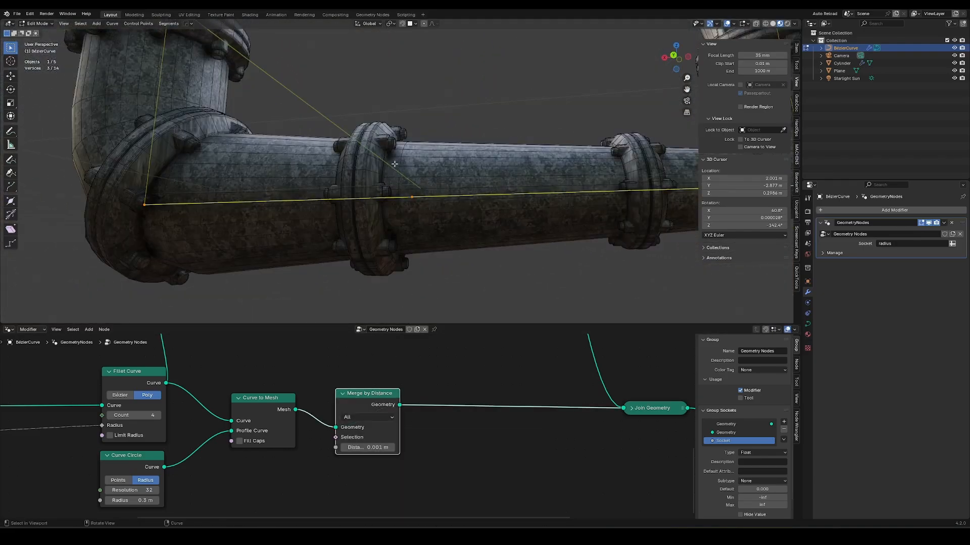
{"action": "left_click", "coordinate": [411, 197]}
{"action": "middle_click_drag", "start_coordinate": [412, 198], "coordinate": [405, 243]}
{"action": "key", "text": "g"}
{"action": "key", "text": "x"}
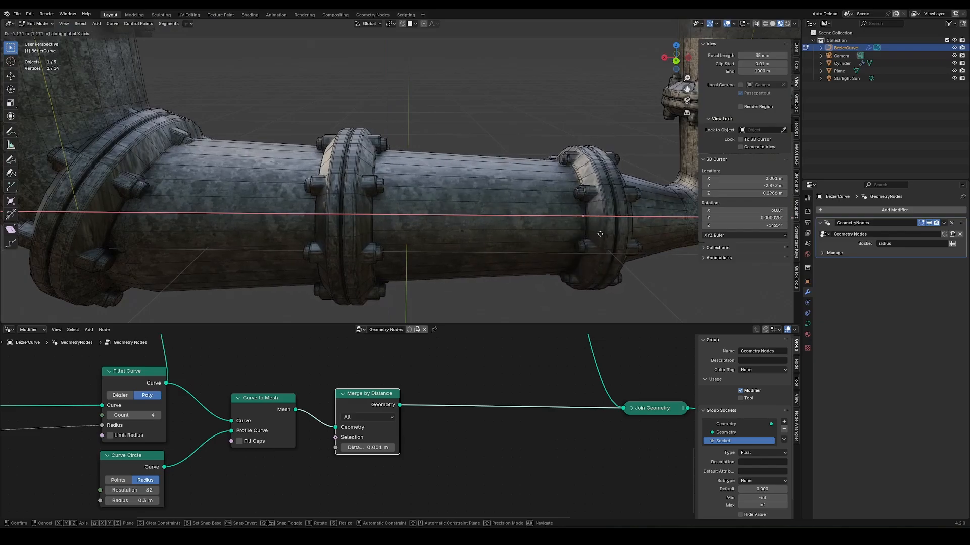
{"action": "left_click", "coordinate": [600, 233]}
Subdivide the curve between the corner point and the moved point, and shift the new point along X.
{"action": "middle_click_drag", "start_coordinate": [599, 233], "coordinate": [445, 227]}
{"action": "left_click", "coordinate": [169, 202], "text": "shift"}
{"action": "right_click", "coordinate": [331, 206]}
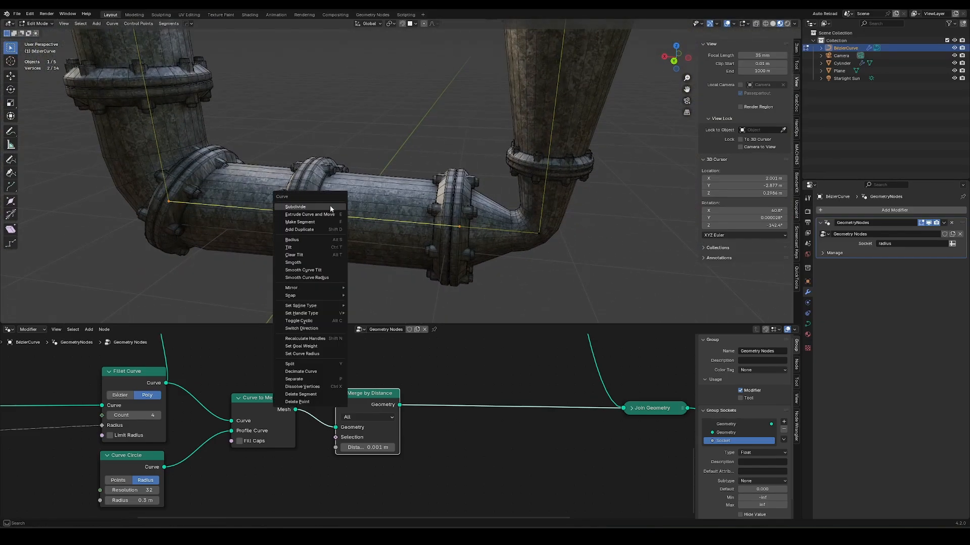
{"action": "left_click", "coordinate": [330, 206]}
{"action": "left_click_drag", "start_coordinate": [279, 197], "coordinate": [472, 256]}
{"action": "right_click", "coordinate": [471, 234]}
{"action": "left_click", "coordinate": [471, 234]}
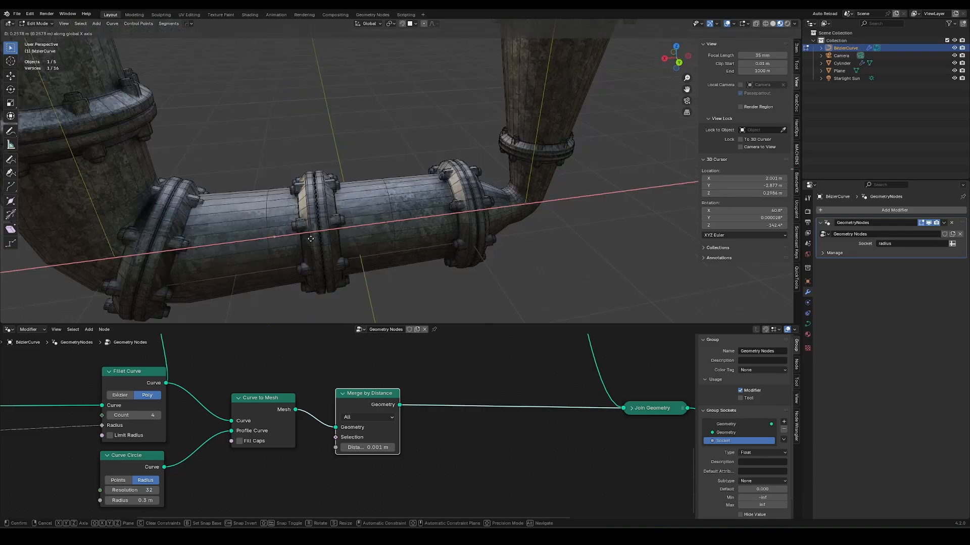
{"action": "left_click", "coordinate": [291, 242]}
Shrink the radius of the lower segment's two inner curve points by a factor of about 0.39, and leave edit mode.
{"action": "left_click", "coordinate": [385, 222], "text": "shift"}
{"action": "key", "text": "alt+s"}
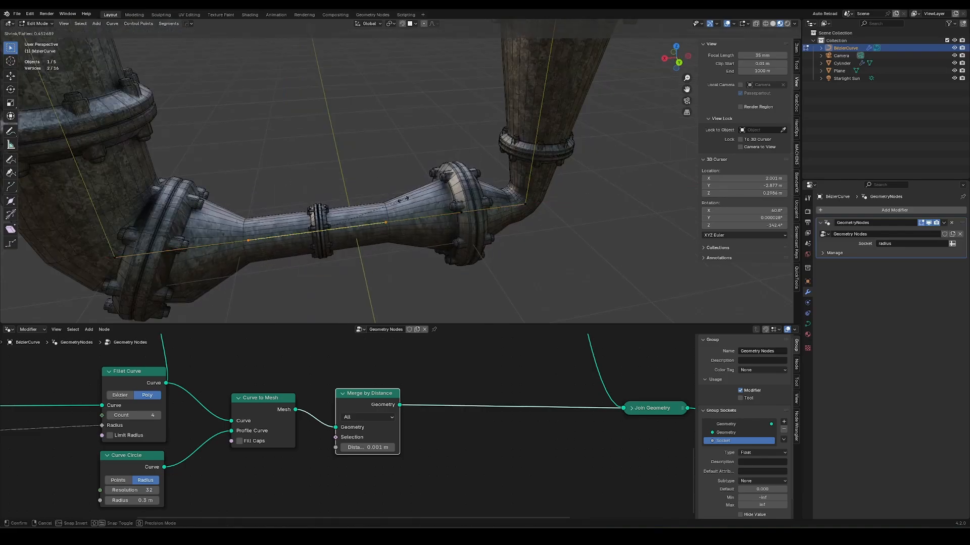
{"action": "left_click", "coordinate": [392, 206]}
{"action": "scroll", "coordinate": [392, 207], "scroll_direction": "down", "scroll_amount": 4}
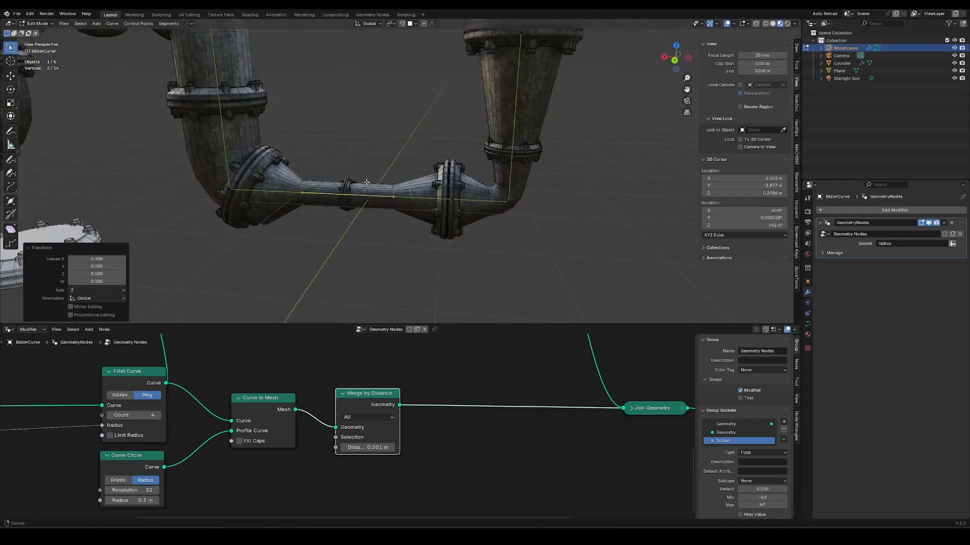
{"action": "middle_click_drag", "start_coordinate": [378, 194], "coordinate": [450, 189]}
{"action": "middle_click_drag", "start_coordinate": [551, 132], "coordinate": [359, 204], "text": "shift"}
{"action": "key", "text": "Tab"}
{"action": "left_click", "coordinate": [309, 185]}
{"action": "left_click", "coordinate": [353, 178]}
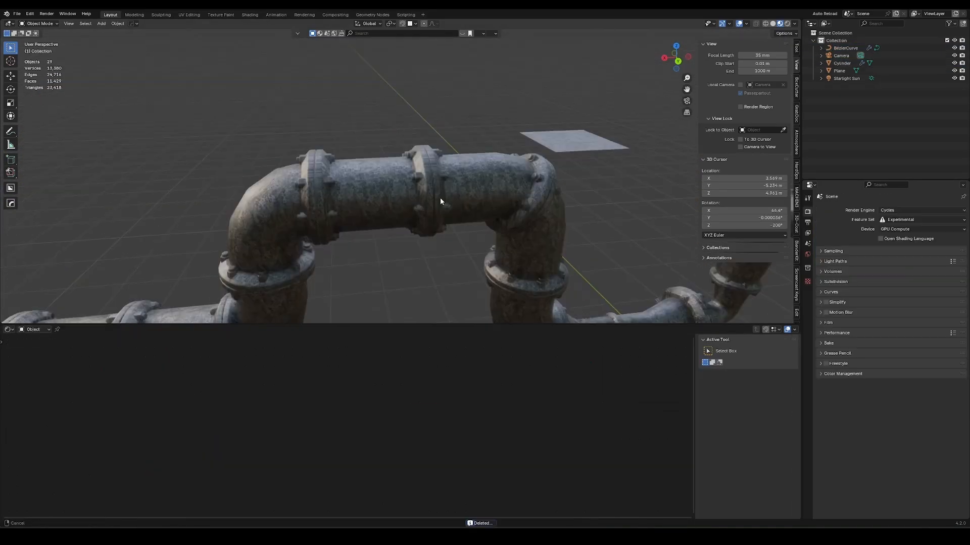
Select the flat reference plane to show the metal material's shader nodes, keeping the pipes in view.
{"action": "middle_click_drag", "start_coordinate": [440, 198], "coordinate": [355, 91]}
{"action": "left_click", "coordinate": [477, 106]}
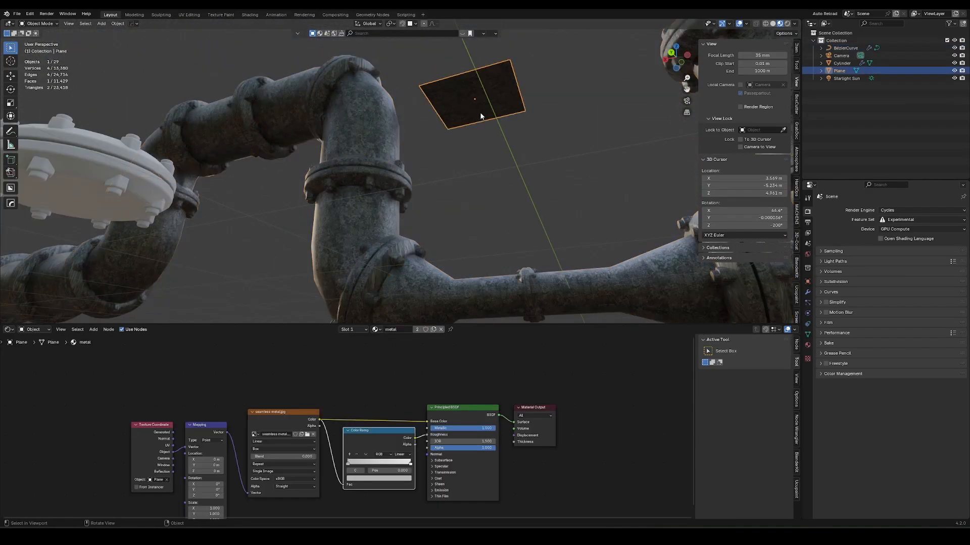
{"action": "middle_click_drag", "start_coordinate": [408, 276], "coordinate": [515, 172]}
Disconnect the metal image from the Principled BSDF's Base Color and darken the plain base colour to grey.
{"action": "right_click_drag", "start_coordinate": [334, 438], "coordinate": [331, 436], "text": "ctrl"}
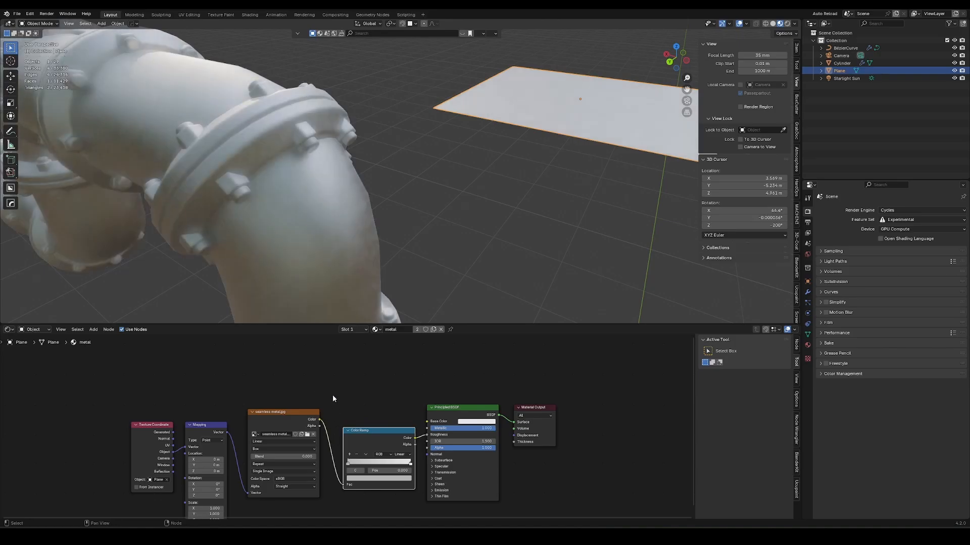
{"action": "left_click", "coordinate": [475, 421]}
{"action": "left_click_drag", "start_coordinate": [515, 362], "coordinate": [516, 371]}
{"action": "middle_click_drag", "start_coordinate": [454, 283], "coordinate": [364, 308]}
Move the white stop of the roughness Color Ramp to position 0.432.
{"action": "left_click", "coordinate": [404, 479]}
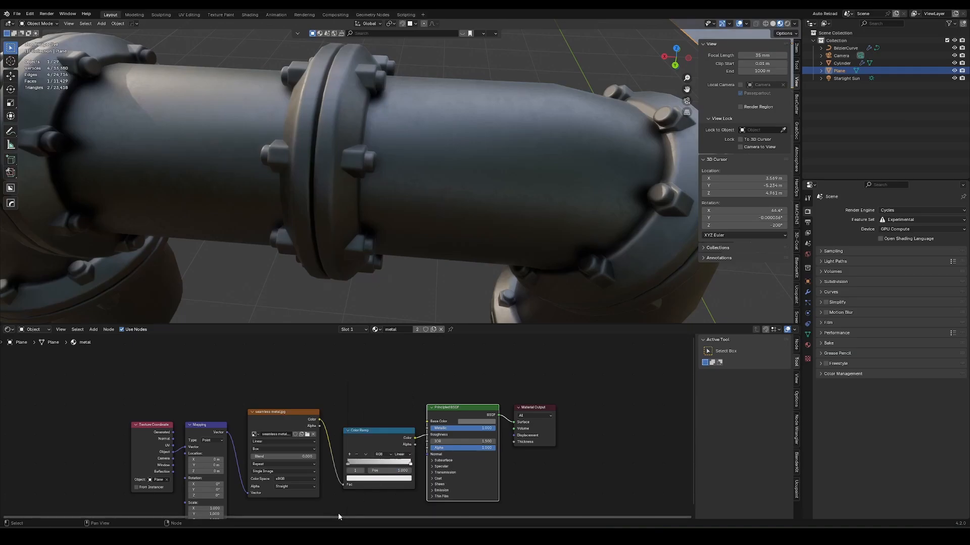
{"action": "left_click_drag", "start_coordinate": [409, 463], "coordinate": [341, 460]}
{"action": "scroll", "coordinate": [455, 202], "scroll_direction": "down", "scroll_amount": 4}
{"action": "middle_click_drag", "start_coordinate": [475, 202], "coordinate": [388, 192]}
Reconnect the metal image colour to Base Color and insert an RGB Curves node between them.
{"action": "left_click_drag", "start_coordinate": [319, 420], "coordinate": [418, 422]}
{"action": "key", "text": "shift+a"}
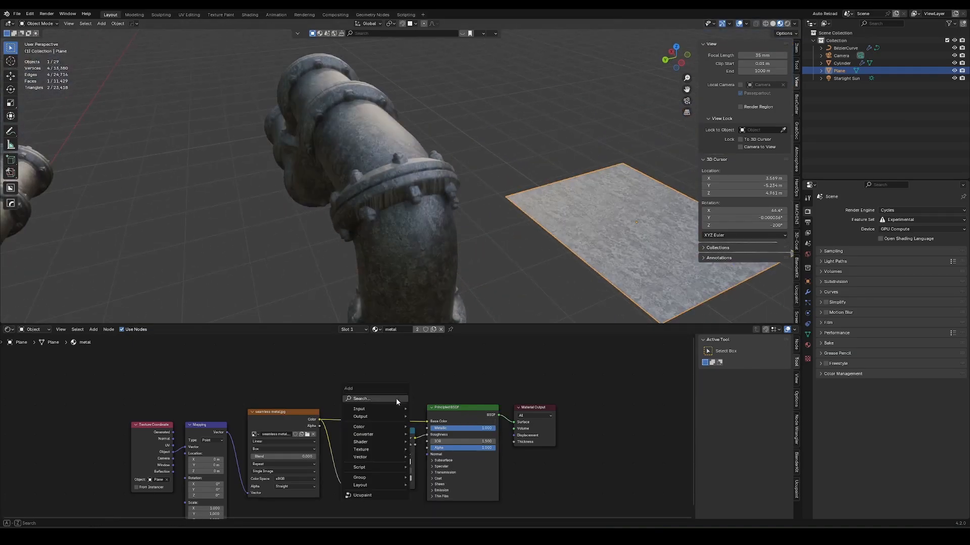
{"action": "type", "text": "rgb"}
{"action": "left_click", "coordinate": [429, 428]}
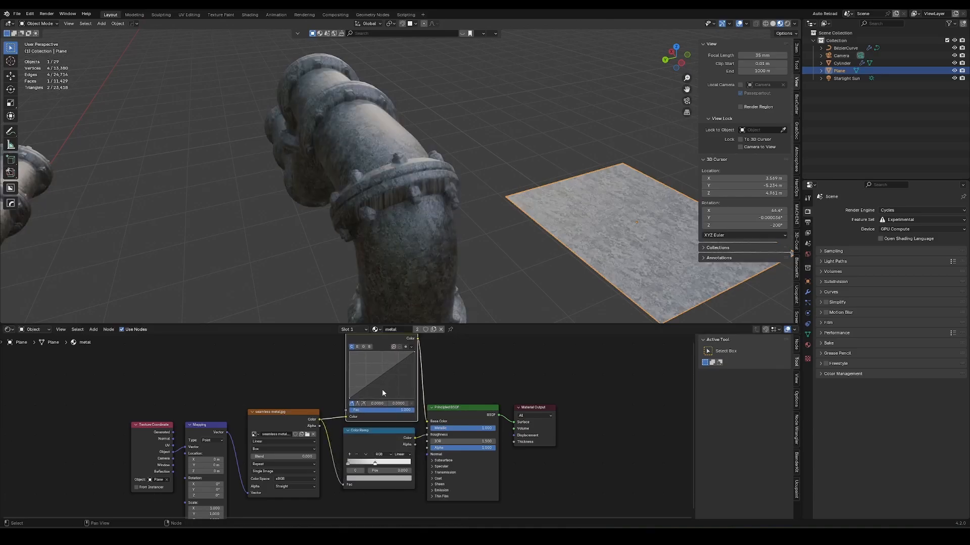
{"action": "middle_click_drag", "start_coordinate": [357, 398], "coordinate": [359, 424]}
Flatten the RGB Curves by lowering the white end to roughly half output and raising the black end slightly above zero.
{"action": "left_click_drag", "start_coordinate": [350, 424], "coordinate": [350, 406]}
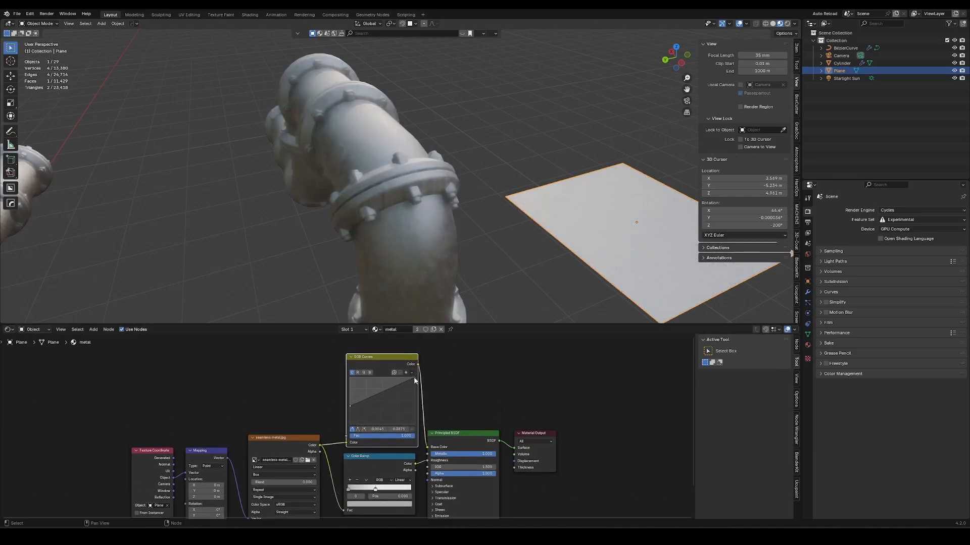
{"action": "left_click_drag", "start_coordinate": [415, 379], "coordinate": [415, 390]}
{"action": "left_click_drag", "start_coordinate": [353, 409], "coordinate": [352, 420]}
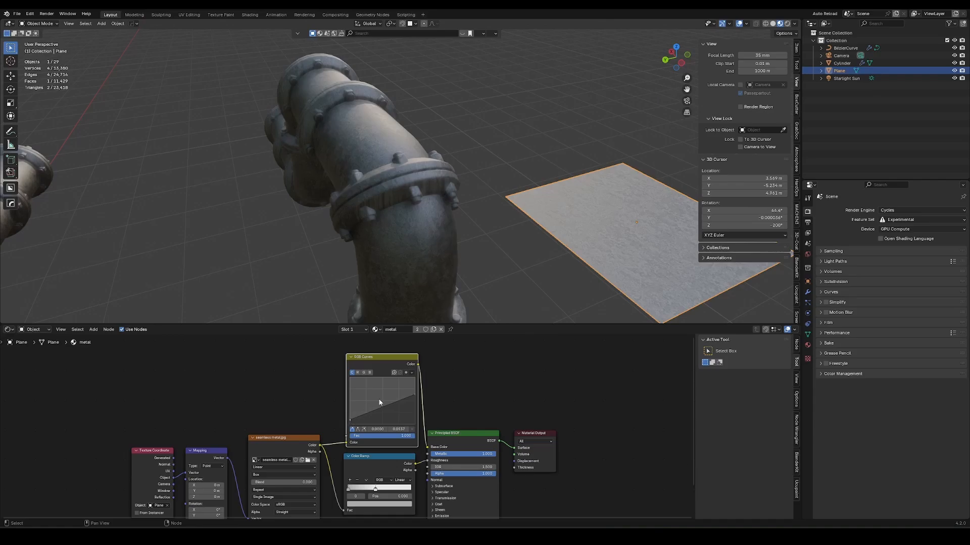
{"action": "left_click_drag", "start_coordinate": [415, 395], "coordinate": [414, 401]}
Preview the RGB Curves output directly, lower its white end to about 0.43, raise its black end slightly, and restore the Principled BSDF output.
{"action": "middle_click_drag", "start_coordinate": [426, 253], "coordinate": [498, 248]}
{"action": "left_click", "coordinate": [411, 359], "text": "ctrl+shift"}
{"action": "left_click_drag", "start_coordinate": [526, 384], "coordinate": [551, 438]}
{"action": "key", "text": "g"}
{"action": "left_click", "coordinate": [539, 370]}
{"action": "left_click_drag", "start_coordinate": [413, 401], "coordinate": [414, 404]}
{"action": "left_click", "coordinate": [402, 356]}
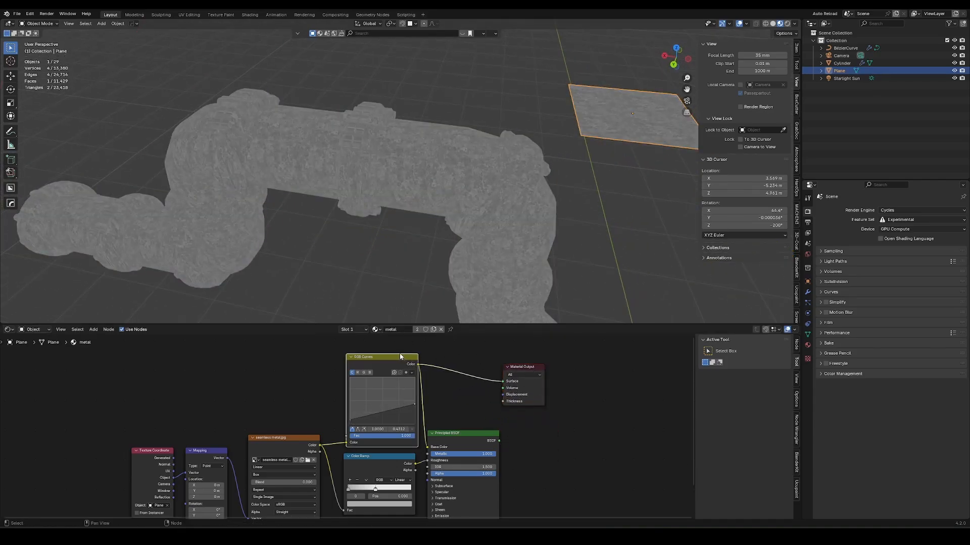
{"action": "left_click_drag", "start_coordinate": [349, 421], "coordinate": [350, 418]}
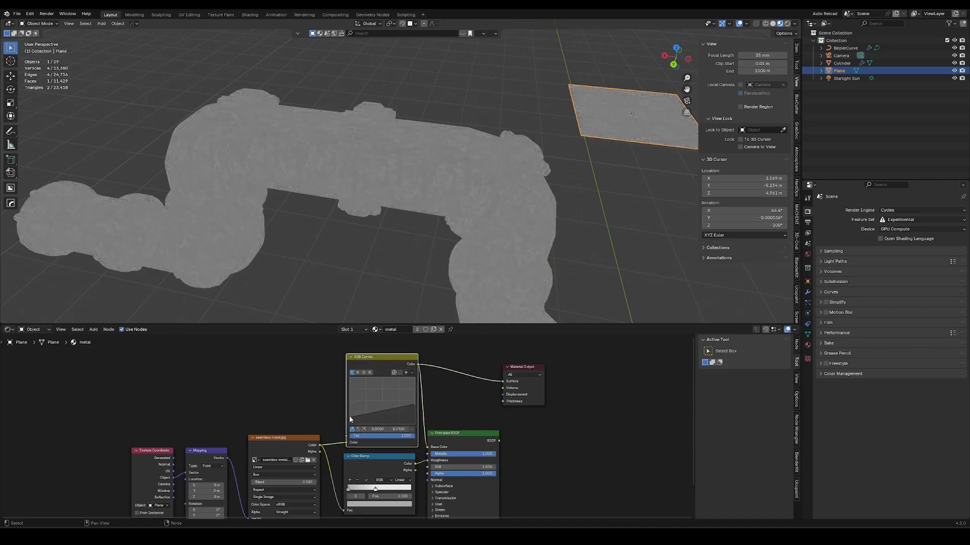
{"action": "left_click", "coordinate": [481, 439], "text": "ctrl+shift"}
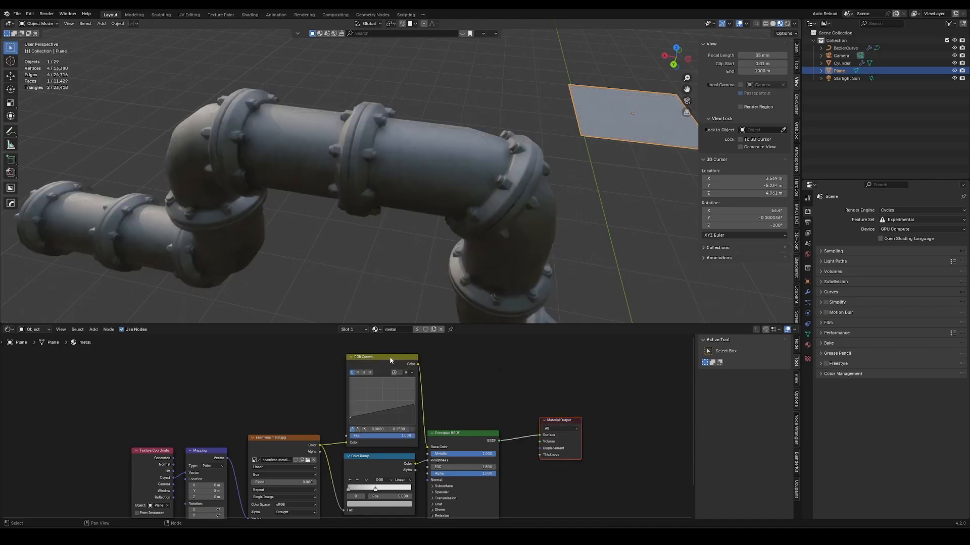
Add a cube above the reference plane and scale it down to fit over the plane's corner.
{"action": "middle_click_drag", "start_coordinate": [505, 268], "coordinate": [322, 225]}
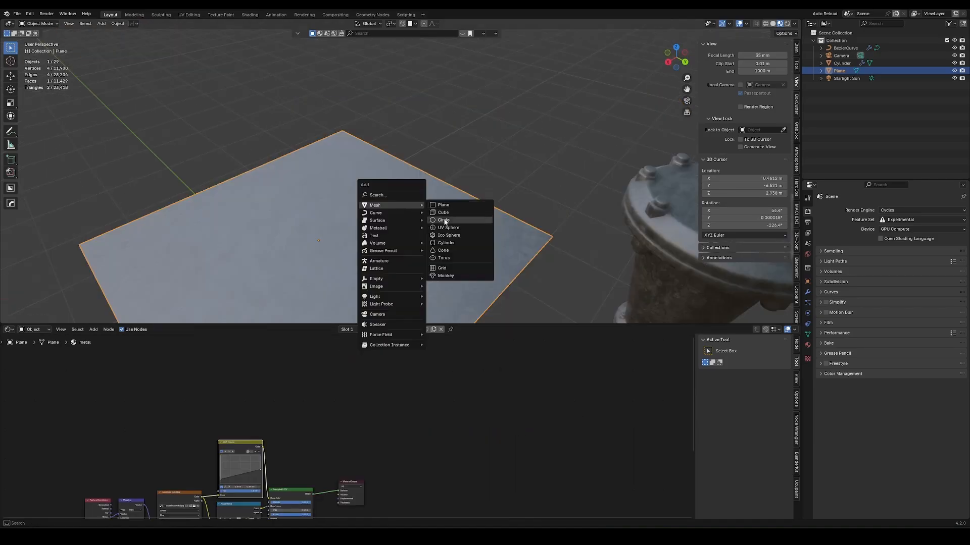
{"action": "left_click", "coordinate": [454, 222]}
{"action": "key", "text": "s"}
{"action": "left_click", "coordinate": [446, 201]}
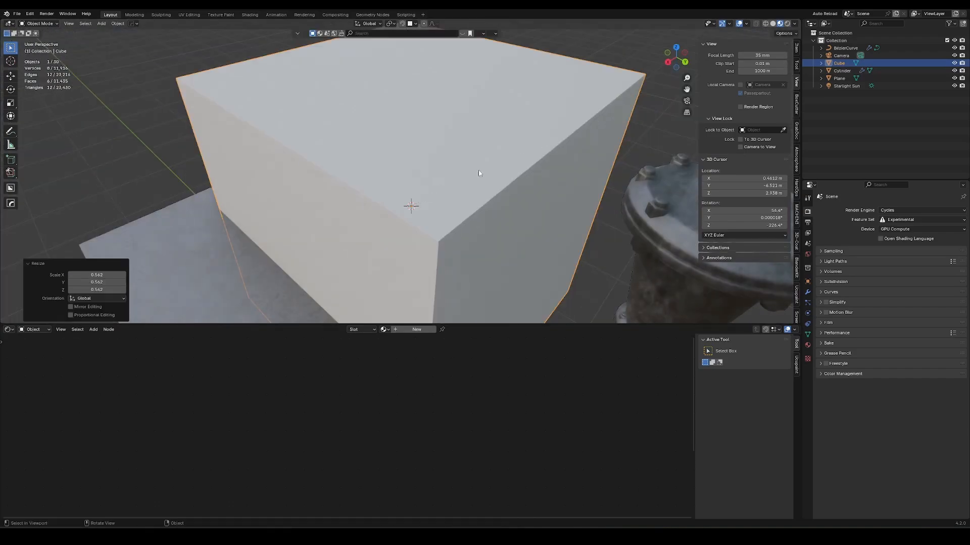
{"action": "key", "text": "s"}
{"action": "left_click", "coordinate": [502, 163]}
Link the plane's metal material to the cube and move the cube horizontally about -0.90 m in X and -0.33 m in Y.
{"action": "left_click", "coordinate": [479, 285], "text": "shift"}
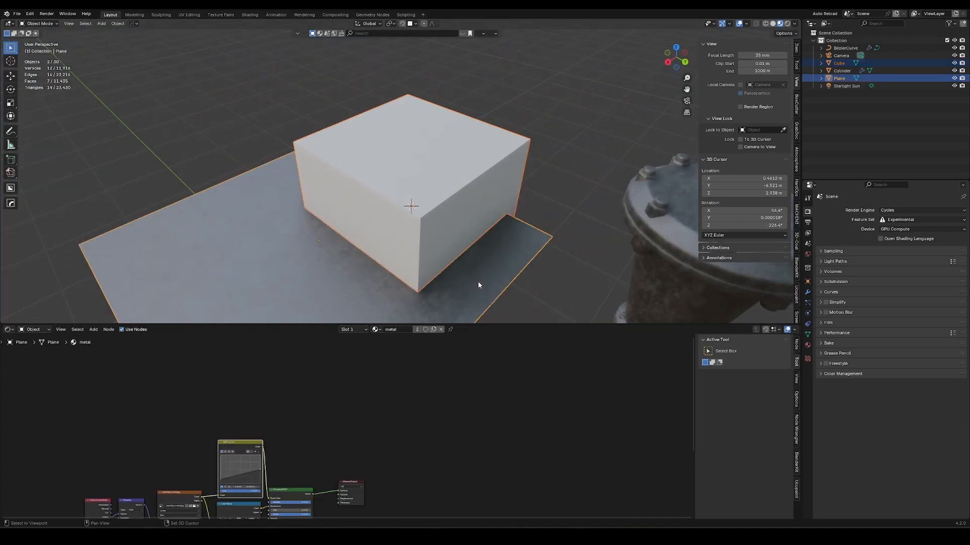
{"action": "key", "text": "ctrl+l"}
{"action": "left_click", "coordinate": [477, 286]}
{"action": "left_click", "coordinate": [501, 189]}
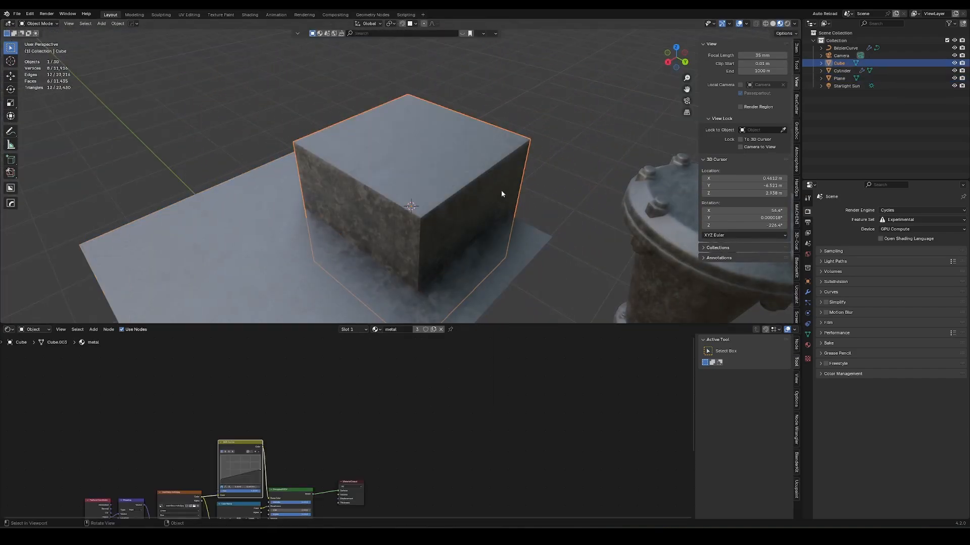
{"action": "middle_click_drag", "start_coordinate": [501, 190], "coordinate": [401, 220]}
{"action": "key", "text": "g"}
{"action": "key", "text": "shift+z"}
{"action": "left_click", "coordinate": [507, 125]}
Add a scaled-down UV sphere on the cube's top face and join it with the cube.
{"action": "middle_click_drag", "start_coordinate": [507, 124], "coordinate": [445, 197], "text": "shift"}
{"action": "right_click", "coordinate": [465, 121], "text": "shift"}
{"action": "key", "text": "shift+a"}
{"action": "mouse_move", "coordinate": [472, 121]}
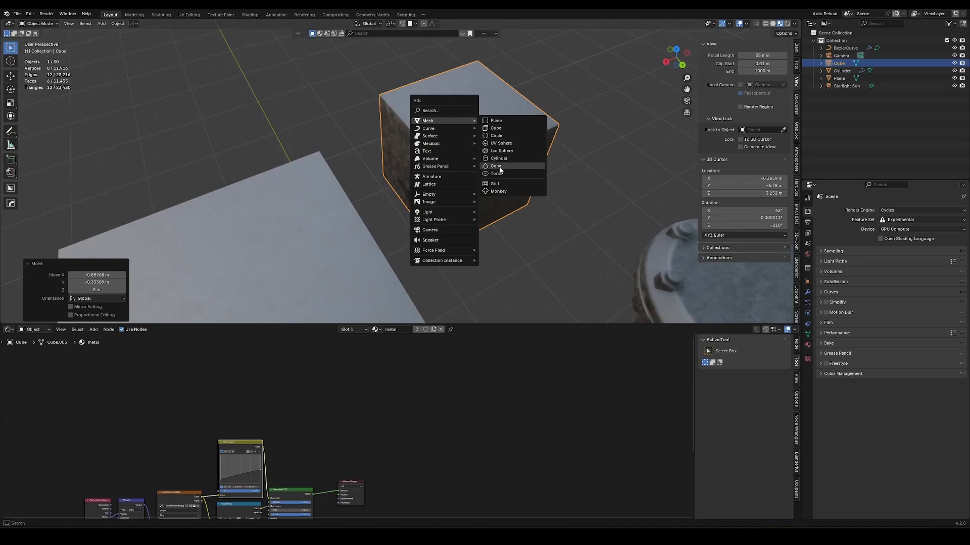
{"action": "left_click", "coordinate": [500, 143]}
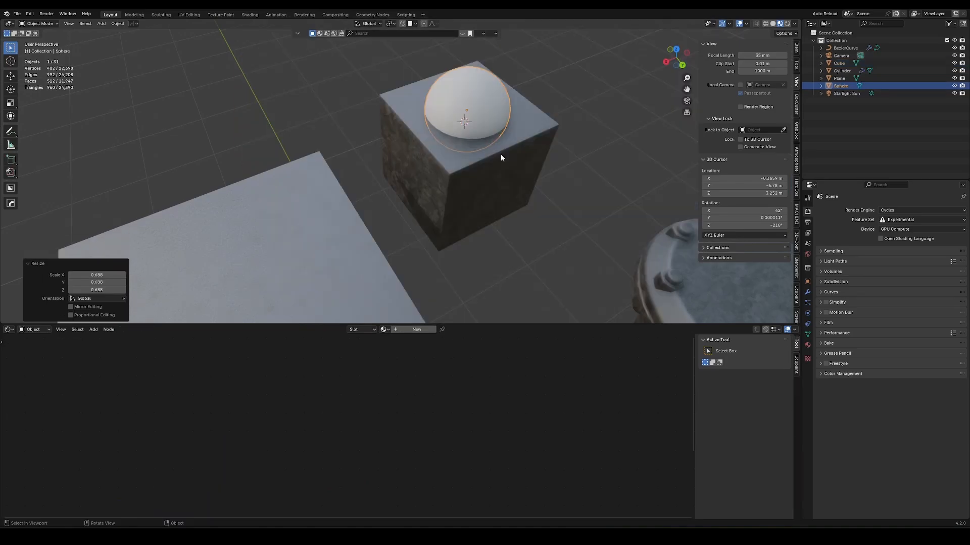
{"action": "key", "text": "ctrl+j"}
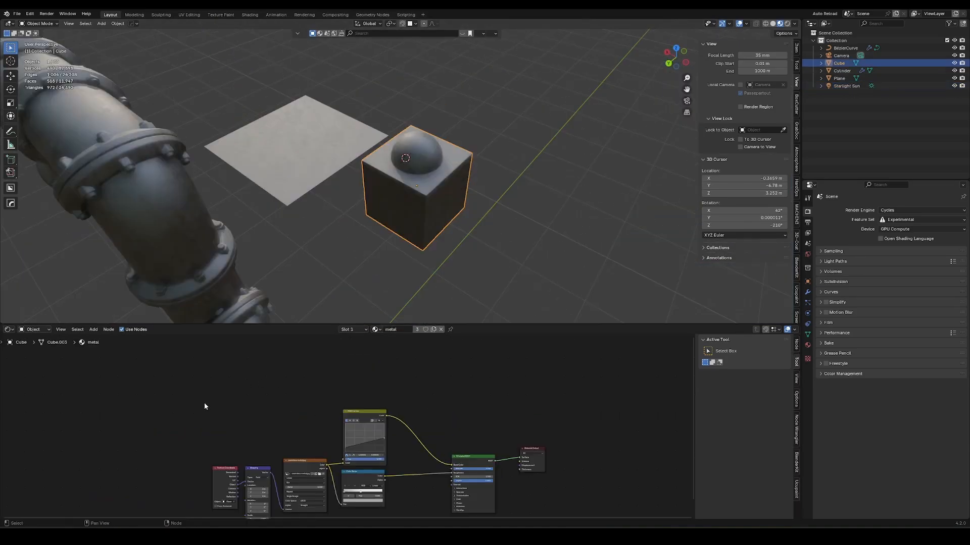
Duplicate the metal shader node chain, from Texture Coordinate to Principled BSDF, and place the copy above the original.
{"action": "left_click_drag", "start_coordinate": [162, 406], "coordinate": [471, 489]}
{"action": "key", "text": "shift+d"}
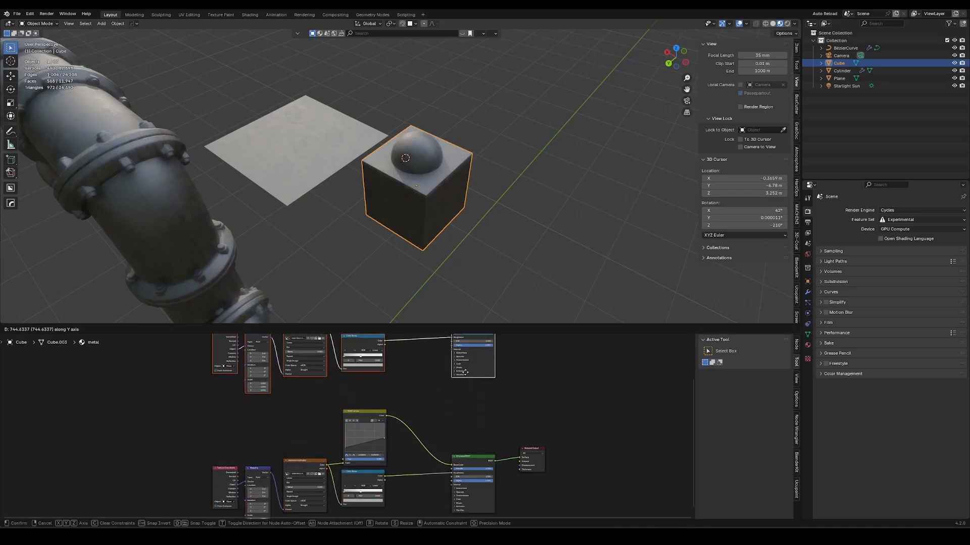
{"action": "left_click", "coordinate": [462, 367]}
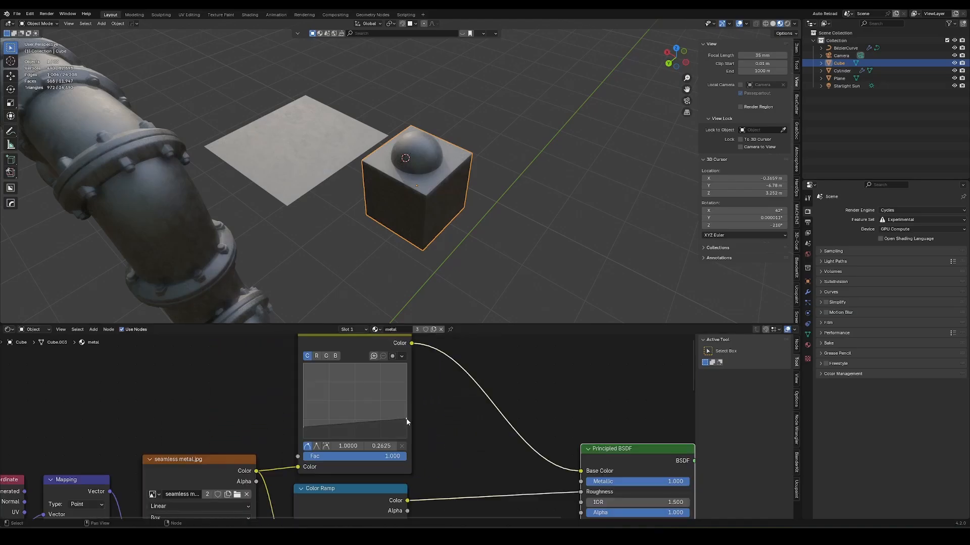
Lower the black end of the copied RGB Curves, adjust its colour channels for a brown tint, and undo the last curve change.
{"action": "left_click_drag", "start_coordinate": [302, 429], "coordinate": [303, 440]}
{"action": "left_click", "coordinate": [317, 356]}
{"action": "left_click", "coordinate": [326, 356]}
{"action": "left_click_drag", "start_coordinate": [406, 364], "coordinate": [396, 363]}
{"action": "left_click_drag", "start_coordinate": [394, 363], "coordinate": [377, 363]}
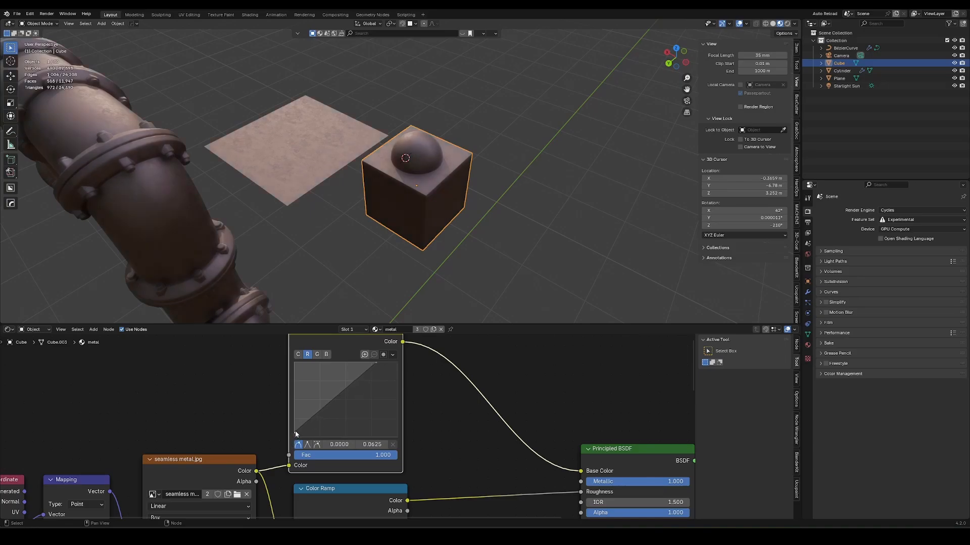
{"action": "key", "text": "ctrl+z"}
Move the white stop of the copied roughness Color Ramp further toward the ramp's end.
{"action": "middle_click_drag", "start_coordinate": [502, 469], "coordinate": [256, 378]}
{"action": "middle_click_drag", "start_coordinate": [129, 440], "coordinate": [271, 432]}
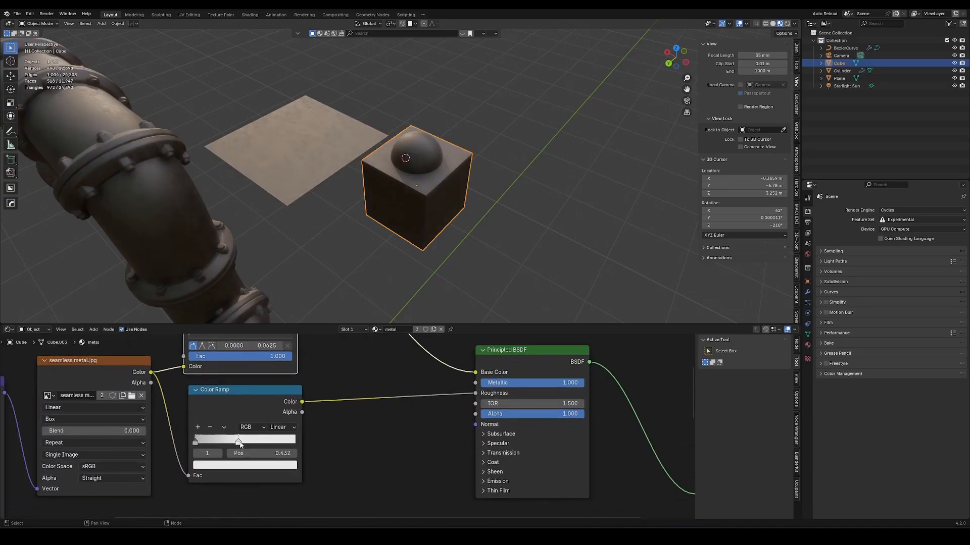
{"action": "left_click_drag", "start_coordinate": [238, 442], "coordinate": [255, 444]}
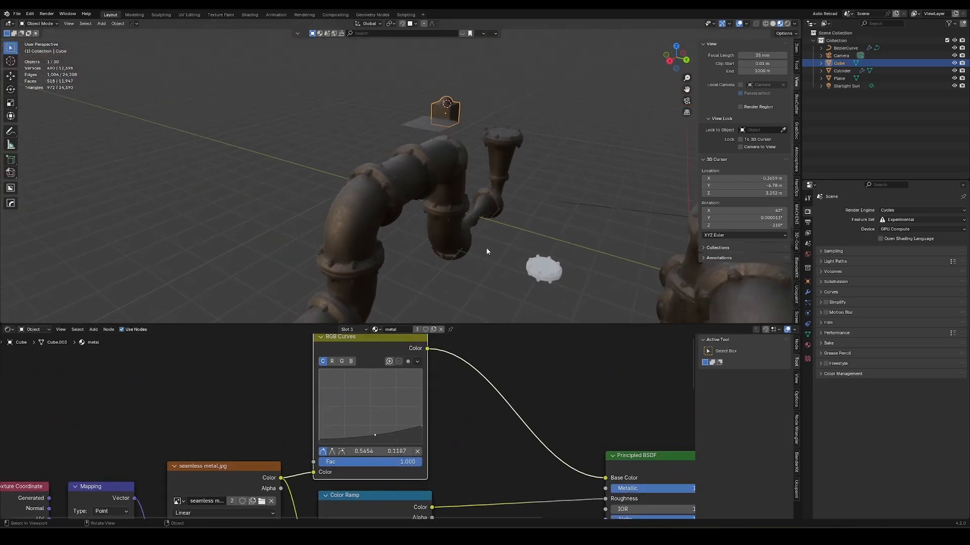
Preview the grey and the brown Principled BSDF in turn, and move the Material Output node away to make room.
{"action": "scroll", "coordinate": [372, 453], "scroll_direction": "down", "scroll_amount": 5}
{"action": "left_click", "coordinate": [377, 468], "text": "ctrl+shift"}
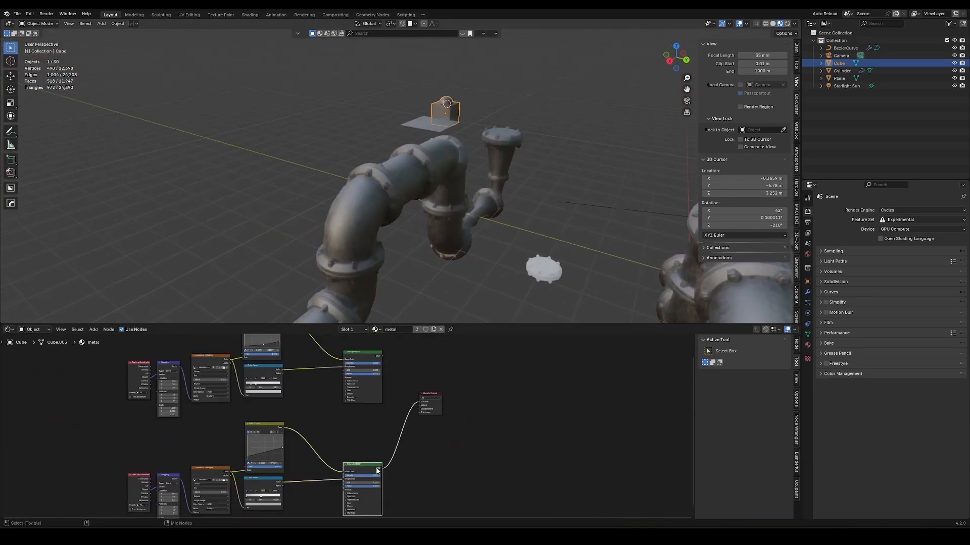
{"action": "left_click", "coordinate": [378, 356], "text": "ctrl+shift"}
{"action": "middle_click_drag", "start_coordinate": [459, 363], "coordinate": [425, 395]}
{"action": "left_click_drag", "start_coordinate": [405, 443], "coordinate": [495, 449]}
{"action": "middle_click_drag", "start_coordinate": [414, 481], "coordinate": [365, 466]}
{"action": "left_click_drag", "start_coordinate": [299, 486], "coordinate": [347, 434]}
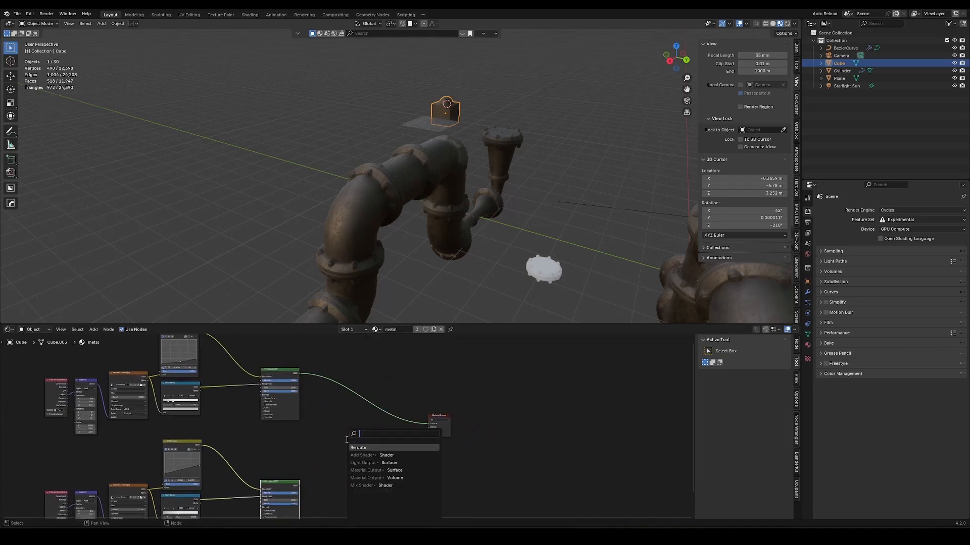
{"action": "left_click", "coordinate": [398, 458]}
{"action": "left_click", "coordinate": [402, 472]}
{"action": "key", "text": "Delete"}
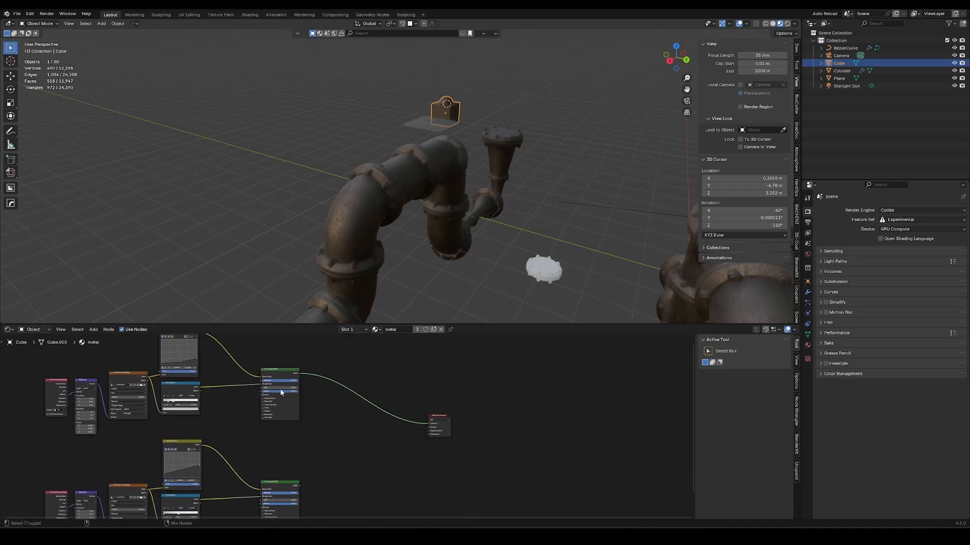
Combine the brown and grey Principled BSDFs with a Mix Shader and place it just before the Material Output.
{"action": "right_click_drag", "start_coordinate": [280, 393], "coordinate": [281, 498], "text": "ctrl+alt"}
{"action": "left_click_drag", "start_coordinate": [325, 435], "coordinate": [404, 429]}
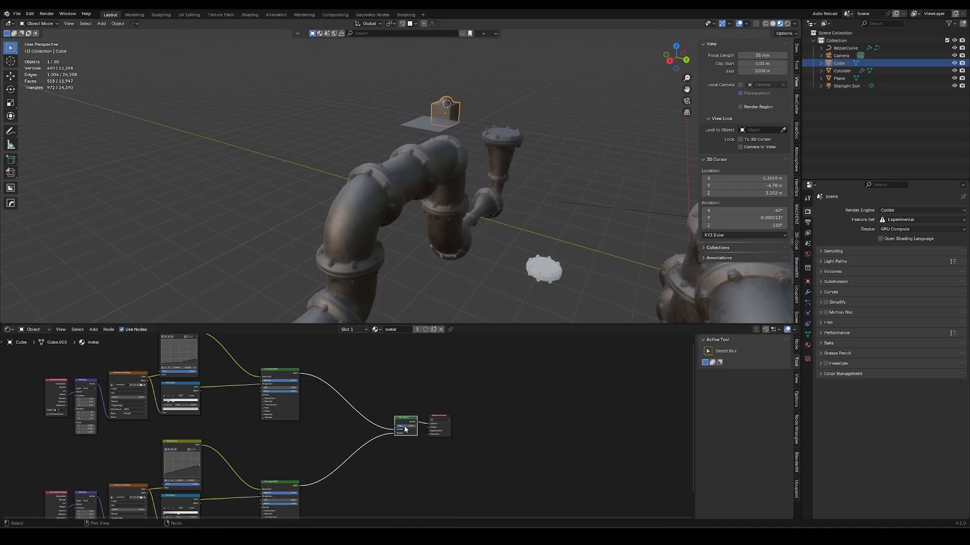
{"action": "left_click", "coordinate": [469, 432]}
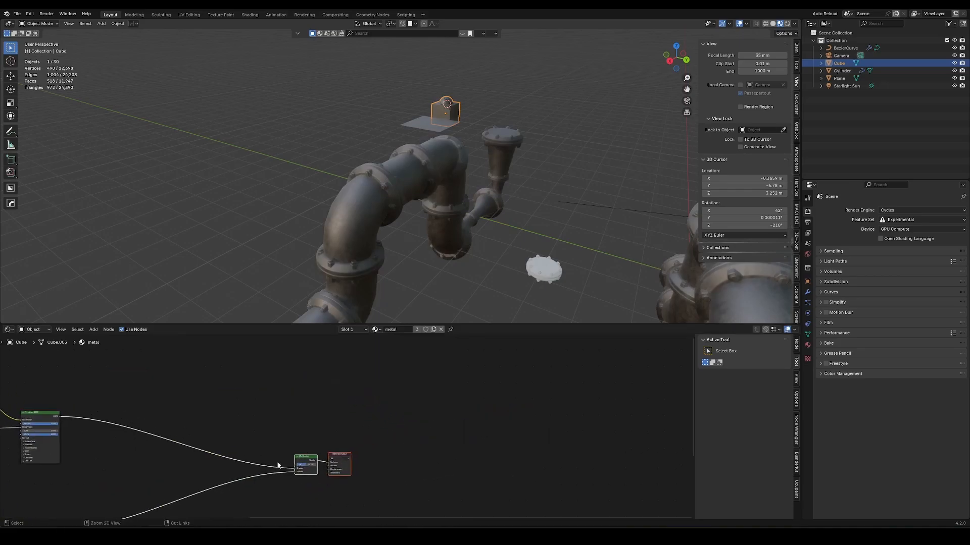
{"action": "scroll", "coordinate": [277, 465], "scroll_direction": "up", "scroll_amount": 8}
{"action": "middle_click_drag", "start_coordinate": [291, 424], "coordinate": [422, 369]}
{"action": "left_click", "coordinate": [419, 371]}
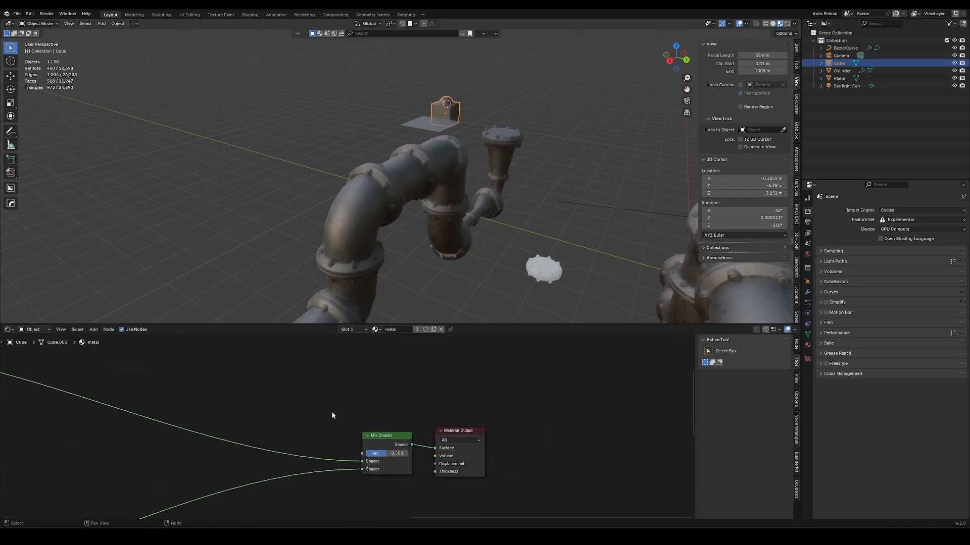
Add an Ambient Occlusion node above the Mix Shader in the metal material, with the cube and sphere in close view.
{"action": "middle_click", "coordinate": [437, 171], "text": "alt"}
{"action": "middle_click", "coordinate": [395, 123], "text": "alt"}
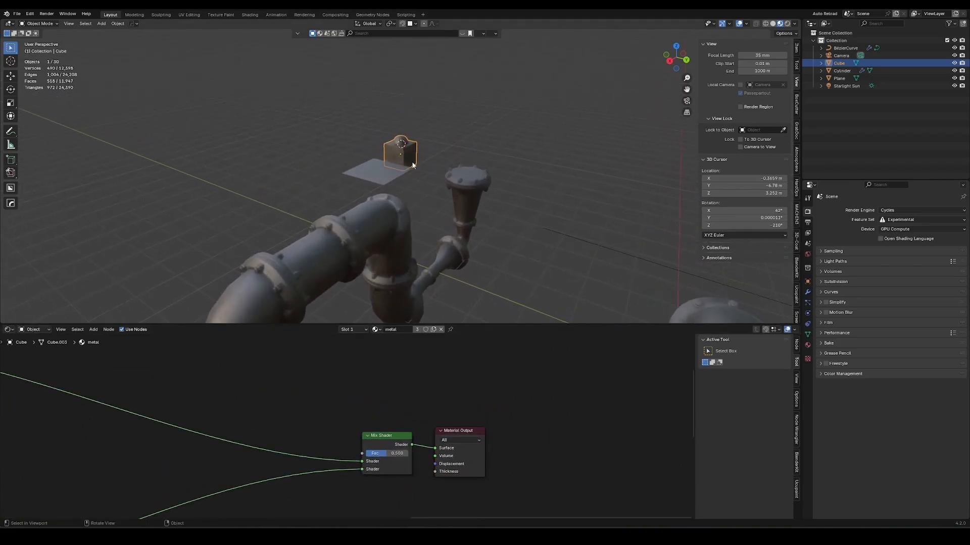
{"action": "middle_click", "coordinate": [403, 159], "text": "alt"}
{"action": "scroll", "coordinate": [424, 247], "scroll_direction": "up", "scroll_amount": 11}
{"action": "middle_click_drag", "start_coordinate": [470, 180], "coordinate": [308, 180]}
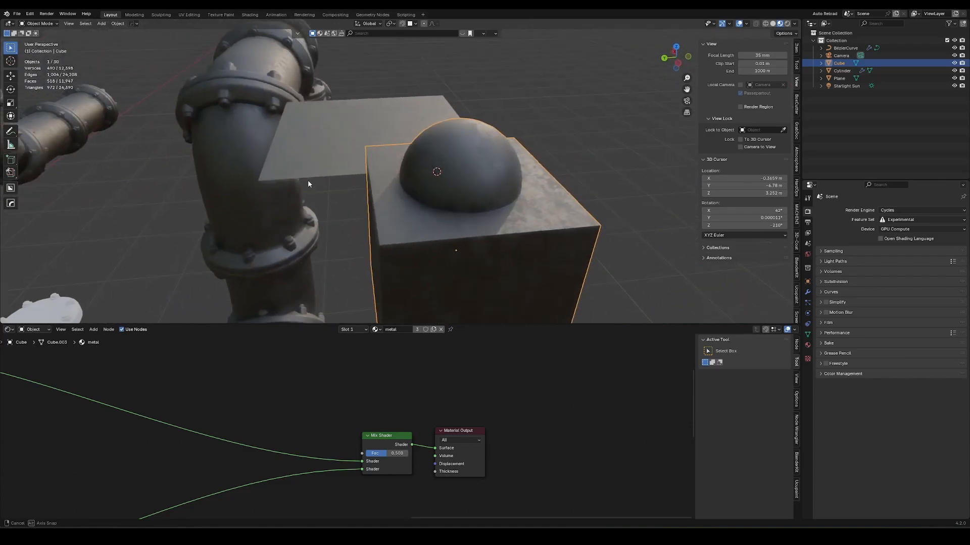
{"action": "key", "text": "shift+a"}
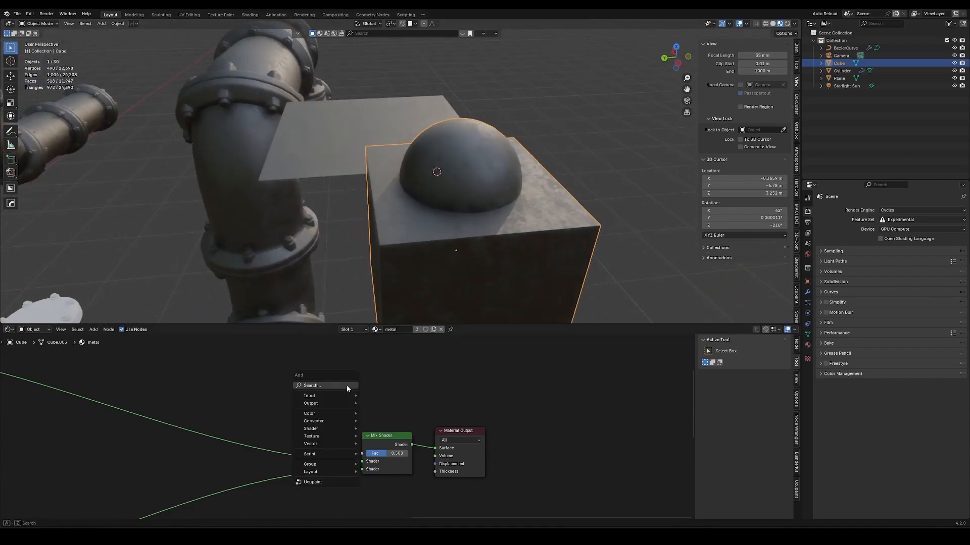
{"action": "type", "text": "ambient"}
{"action": "key", "text": "Return"}
{"action": "left_click", "coordinate": [275, 346]}
{"action": "middle_click_drag", "start_coordinate": [330, 411], "coordinate": [352, 430]}
Add a Color Ramp after the Ambient Occlusion node, connect its Color to the Mix Shader's Fac, and reposition both new nodes.
{"action": "left_click_drag", "start_coordinate": [343, 404], "coordinate": [318, 360]}
{"action": "type", "text": "ra"}
{"action": "key", "text": "Return"}
{"action": "left_click", "coordinate": [304, 348]}
{"action": "left_click_drag", "start_coordinate": [392, 367], "coordinate": [381, 490]}
{"action": "middle_click_drag", "start_coordinate": [404, 373], "coordinate": [432, 385]}
{"action": "left_click_drag", "start_coordinate": [493, 375], "coordinate": [315, 405]}
{"action": "middle_click_drag", "start_coordinate": [316, 404], "coordinate": [368, 443]}
{"action": "key", "text": "g"}
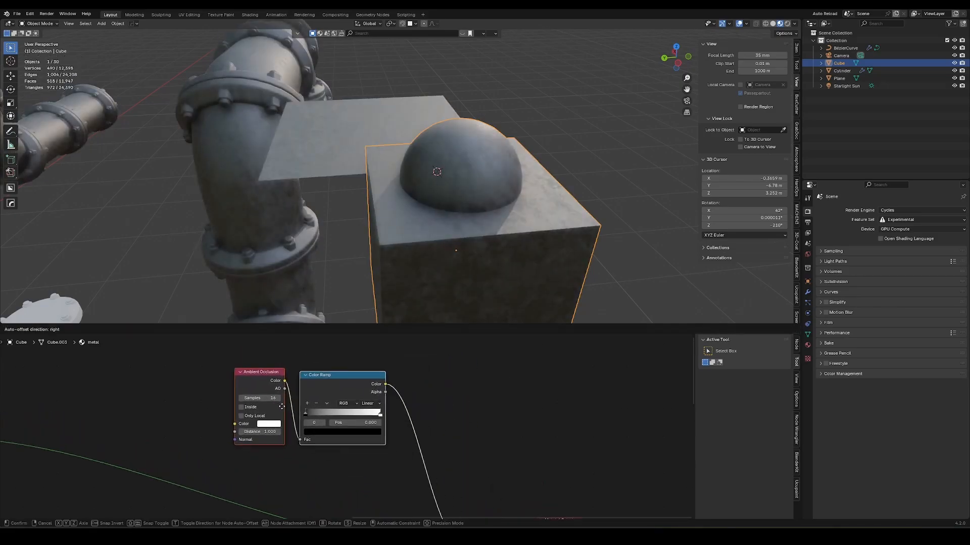
{"action": "left_click", "coordinate": [254, 403]}
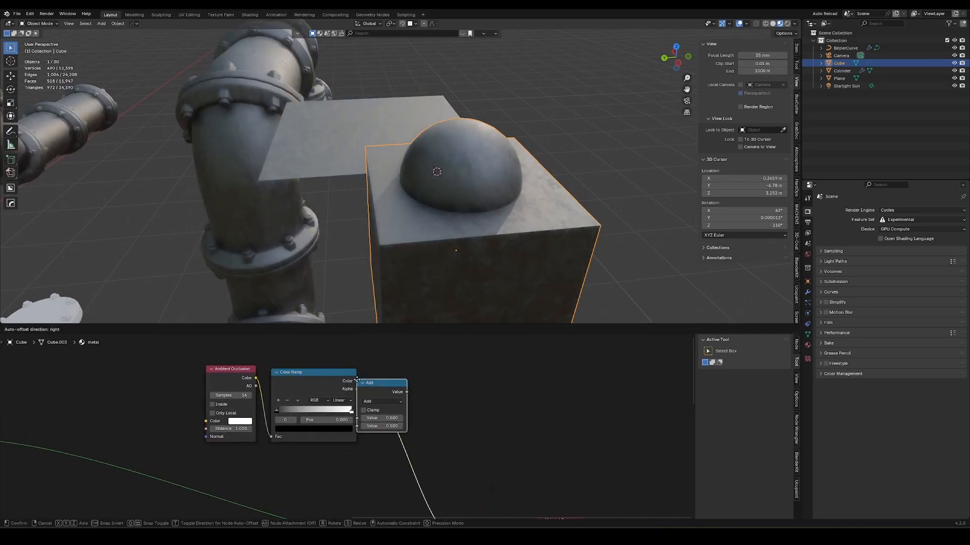
Insert a Math node after the Color Ramp and set it to Multiply with a value of 5.
{"action": "left_click", "coordinate": [385, 404]}
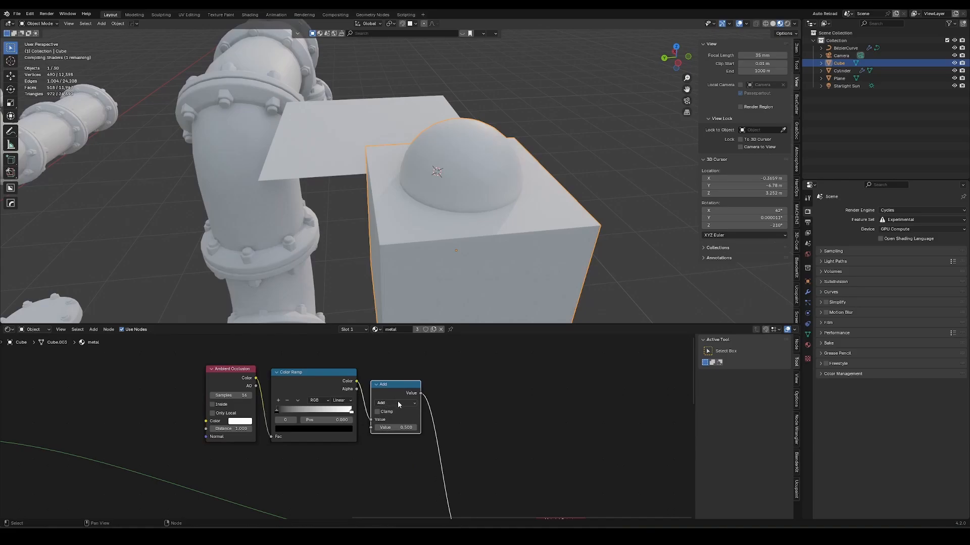
{"action": "left_click", "coordinate": [398, 402]}
{"action": "key", "text": "m"}
{"action": "left_click", "coordinate": [396, 428]}
{"action": "type", "text": "5"}
{"action": "key", "text": "Return"}
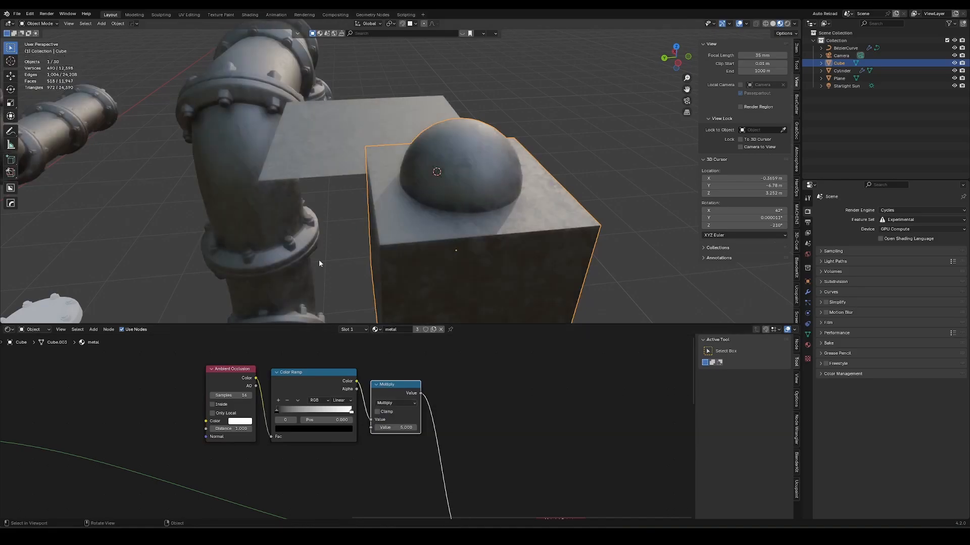
Set the Ambient Occlusion distance to 0.1 and move the Color Ramp's black stop to about 0.734.
{"action": "left_click", "coordinate": [238, 428]}
{"action": "type", "text": ".1"}
{"action": "key", "text": "Return"}
{"action": "left_click_drag", "start_coordinate": [320, 412], "coordinate": [336, 414]}
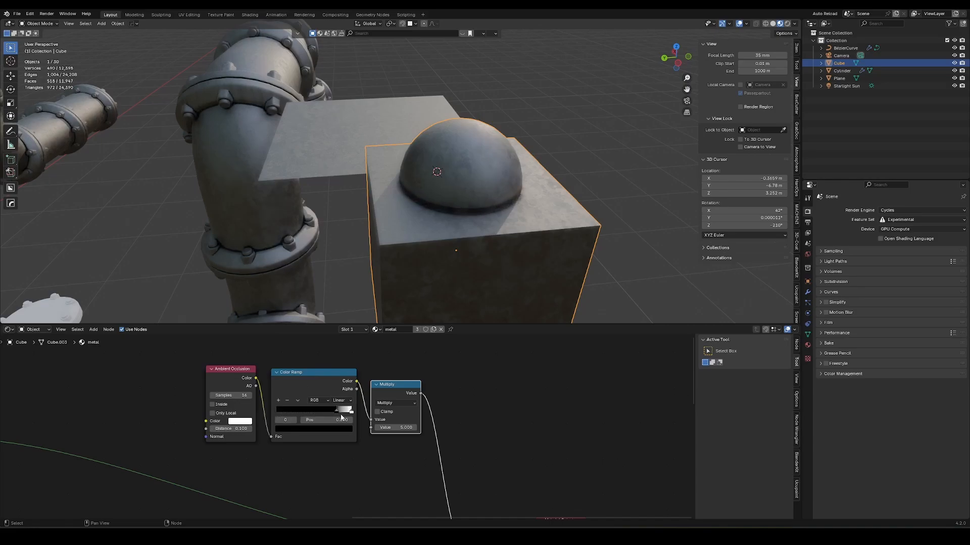
{"action": "left_click_drag", "start_coordinate": [341, 417], "coordinate": [337, 413]}
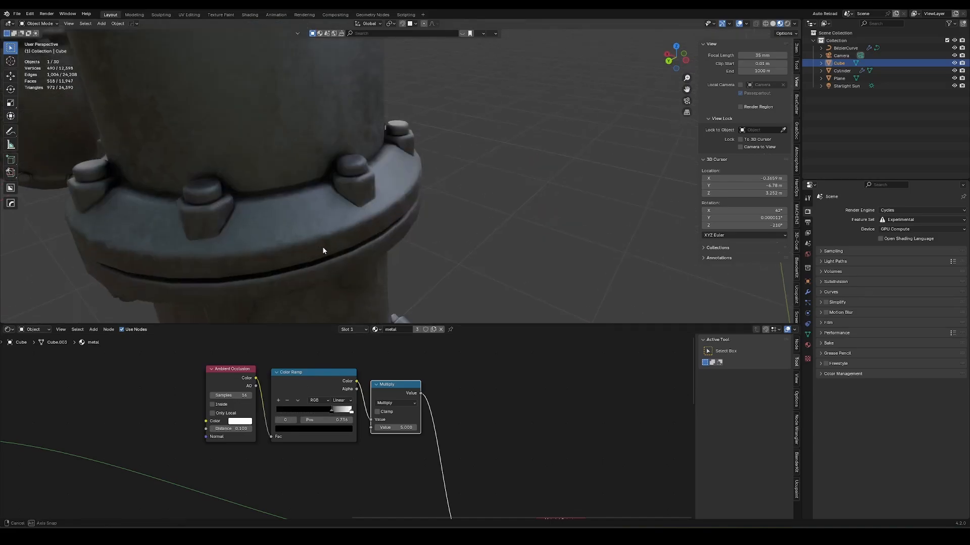
Set the Ambient Occlusion distance to 0.3 and shift the Color Ramp's black stop to about 0.782.
{"action": "scroll", "coordinate": [323, 248], "scroll_direction": "down", "scroll_amount": 2}
{"action": "double_click", "coordinate": [234, 430]}
{"action": "type", "text": ".3"}
{"action": "key", "text": "Return"}
{"action": "middle_click_drag", "start_coordinate": [339, 247], "coordinate": [259, 261]}
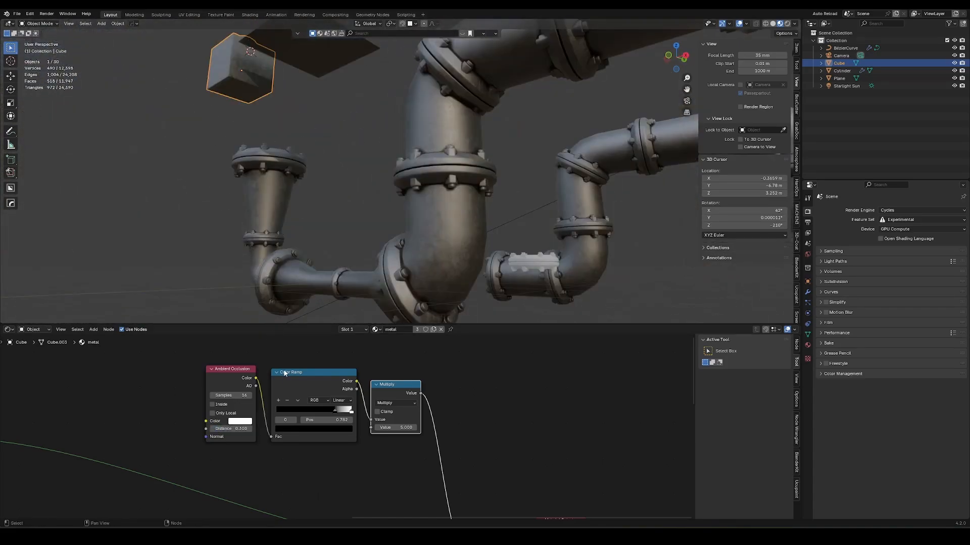
Duplicate the Ambient Occlusion, Color Ramp and Multiply nodes above the originals, with Inside and Only Local enabled on the copied occlusion node.
{"action": "middle_click_drag", "start_coordinate": [291, 383], "coordinate": [294, 402]}
{"action": "scroll", "coordinate": [294, 402], "scroll_direction": "down", "scroll_amount": 2}
{"action": "left_click_drag", "start_coordinate": [253, 373], "coordinate": [390, 437]}
{"action": "key", "text": "shift+d"}
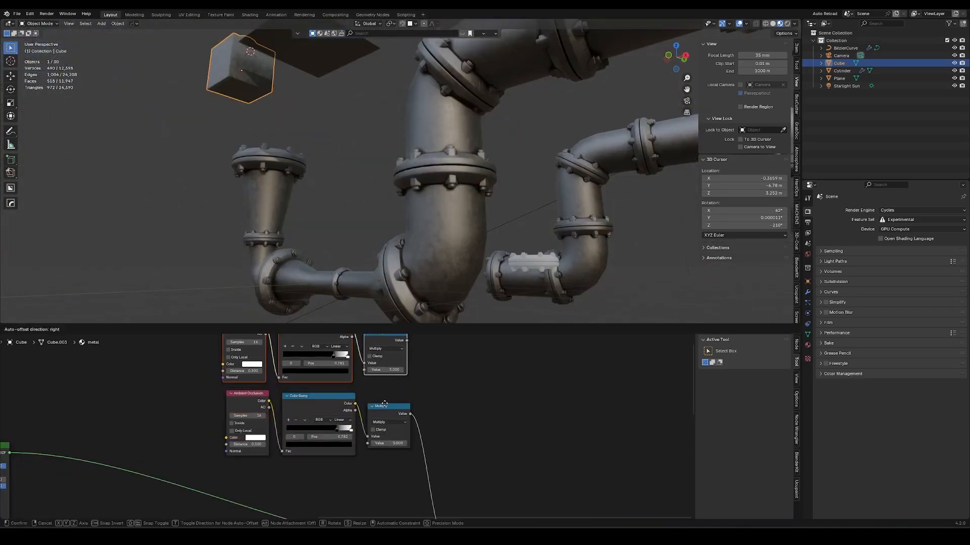
{"action": "left_click", "coordinate": [386, 402]}
{"action": "middle_click_drag", "start_coordinate": [426, 379], "coordinate": [299, 380]}
Combine the outputs of the two Multiply nodes with a colour Mix node and expand it.
{"action": "right_click_drag", "start_coordinate": [286, 375], "coordinate": [306, 453], "text": "ctrl+shift"}
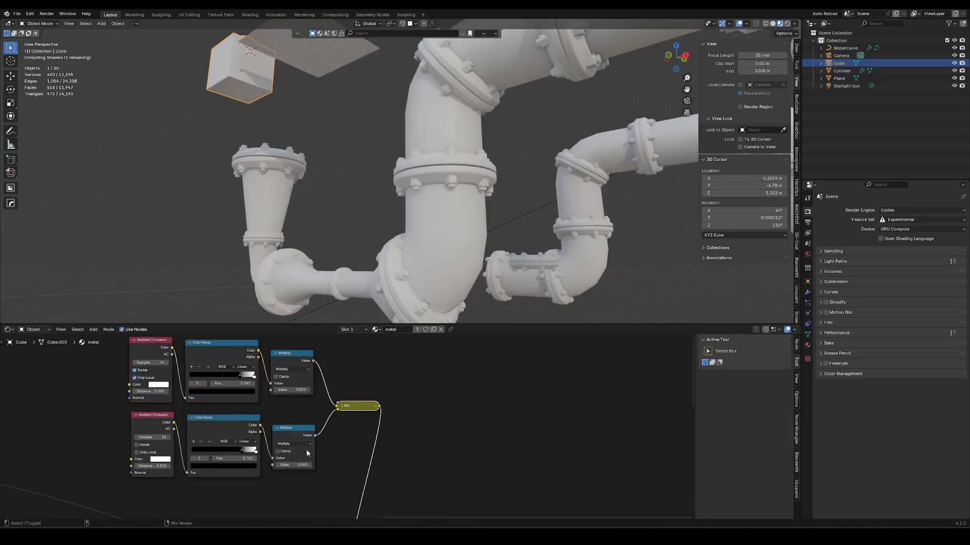
{"action": "left_click", "coordinate": [342, 406]}
{"action": "left_click_drag", "start_coordinate": [344, 408], "coordinate": [346, 385]}
{"action": "middle_click_drag", "start_coordinate": [332, 361], "coordinate": [361, 388]}
Preview the two Multiply outputs in turn and examine the inside-occlusion mask closely on a pipe flange.
{"action": "left_click", "coordinate": [332, 382], "text": "ctrl+shift"}
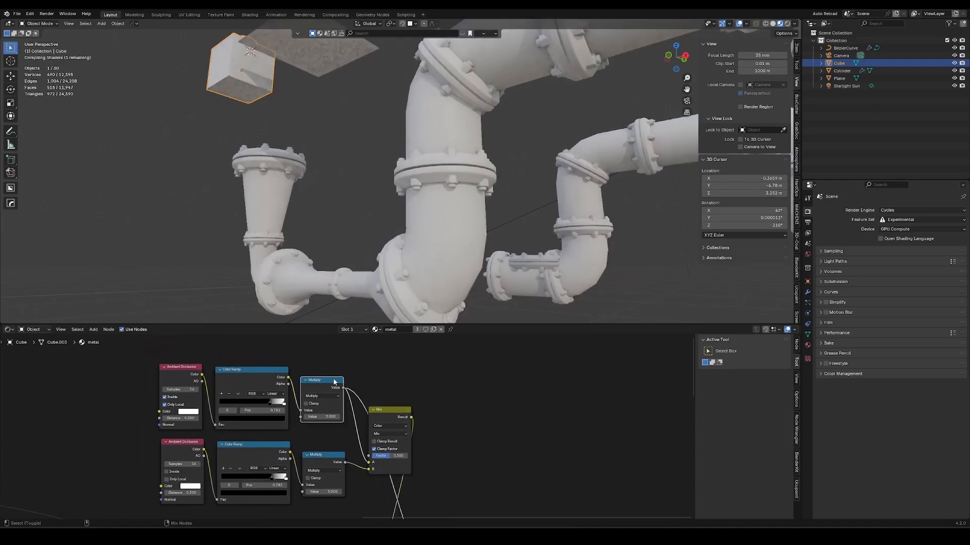
{"action": "left_click", "coordinate": [323, 462], "text": "ctrl+shift"}
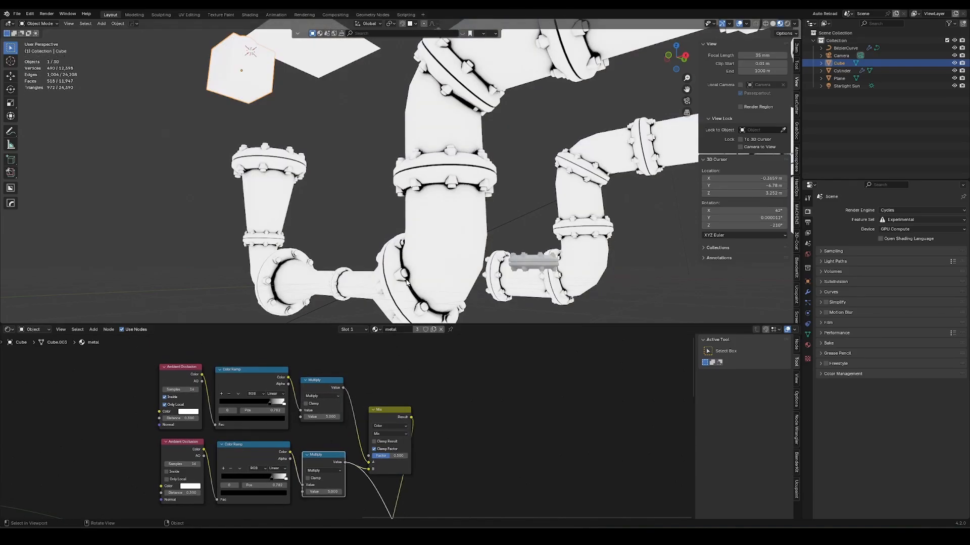
{"action": "left_click", "coordinate": [336, 382], "text": "ctrl+shift"}
{"action": "middle_click_drag", "start_coordinate": [445, 195], "coordinate": [410, 216]}
{"action": "scroll", "coordinate": [469, 227], "scroll_direction": "up", "scroll_amount": 4}
{"action": "scroll", "coordinate": [283, 399], "scroll_direction": "up", "scroll_amount": 8}
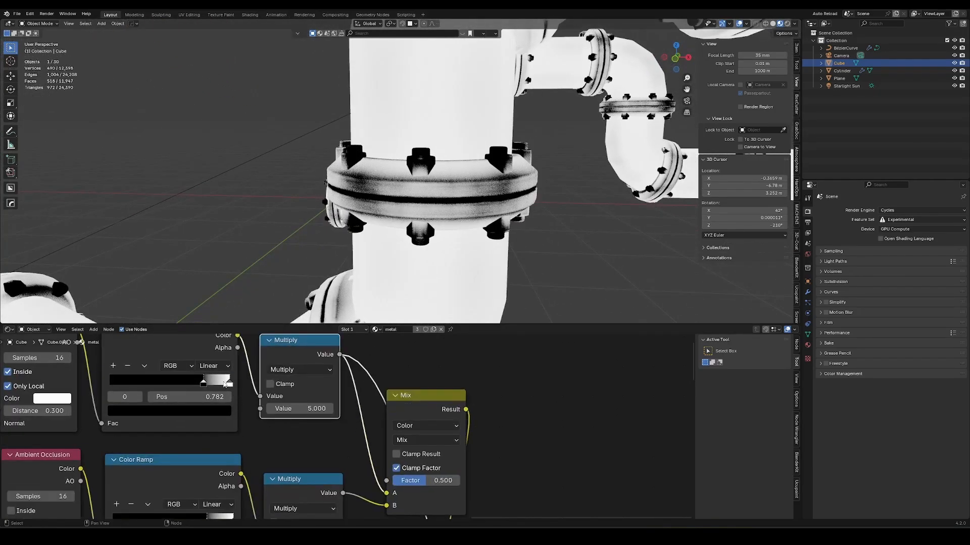
Move the upper Color Ramp's white stop to 0.882, lower its black stop, and set the upper Ambient Occlusion distance to 0.05.
{"action": "left_click_drag", "start_coordinate": [228, 385], "coordinate": [115, 425]}
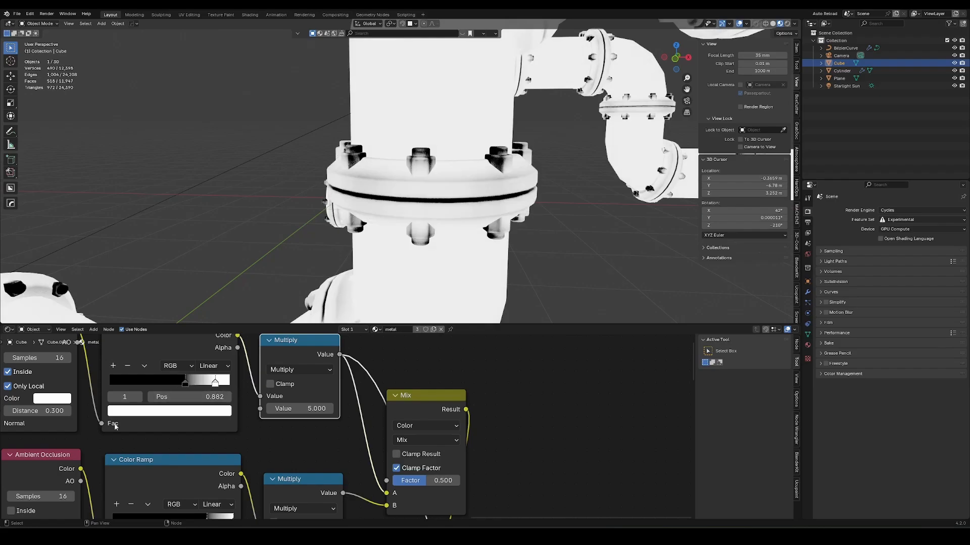
{"action": "middle_click_drag", "start_coordinate": [115, 426], "coordinate": [217, 428]}
{"action": "left_click", "coordinate": [159, 413]}
{"action": "type", "text": ".05"}
{"action": "key", "text": "Return"}
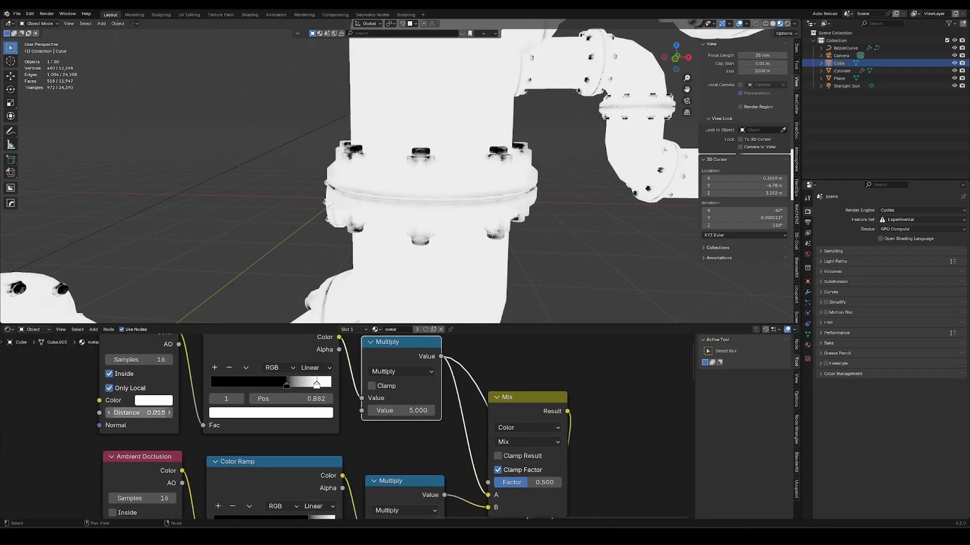
Lower the upper Color Ramp's black stop to about 0.673 and check the mask around the bolts.
{"action": "middle_click_drag", "start_coordinate": [444, 148], "coordinate": [435, 148]}
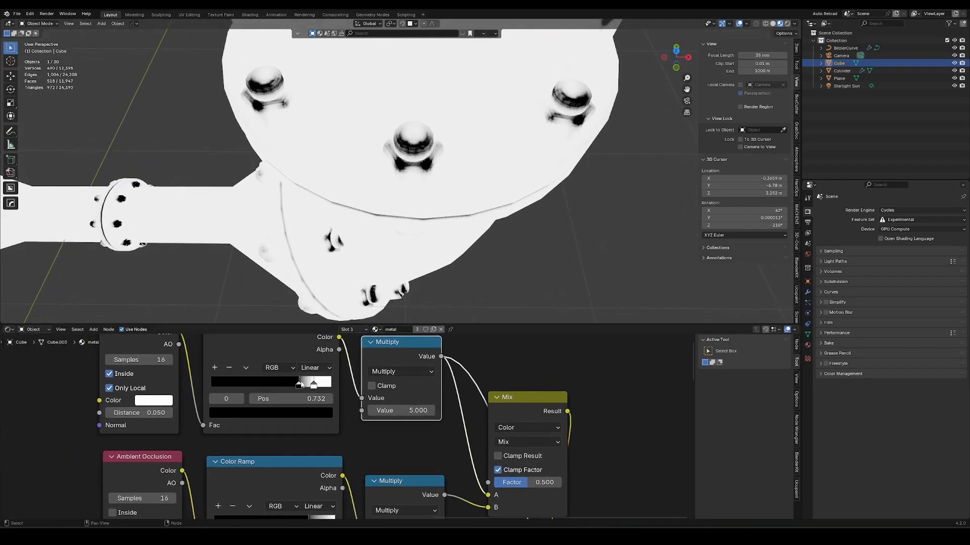
{"action": "left_click_drag", "start_coordinate": [313, 384], "coordinate": [291, 385]}
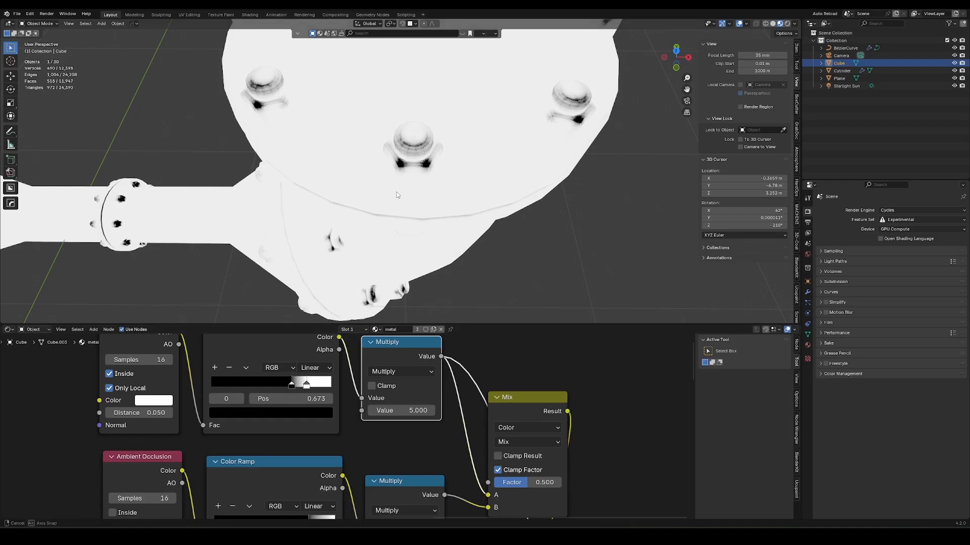
{"action": "middle_click_drag", "start_coordinate": [384, 177], "coordinate": [323, 187]}
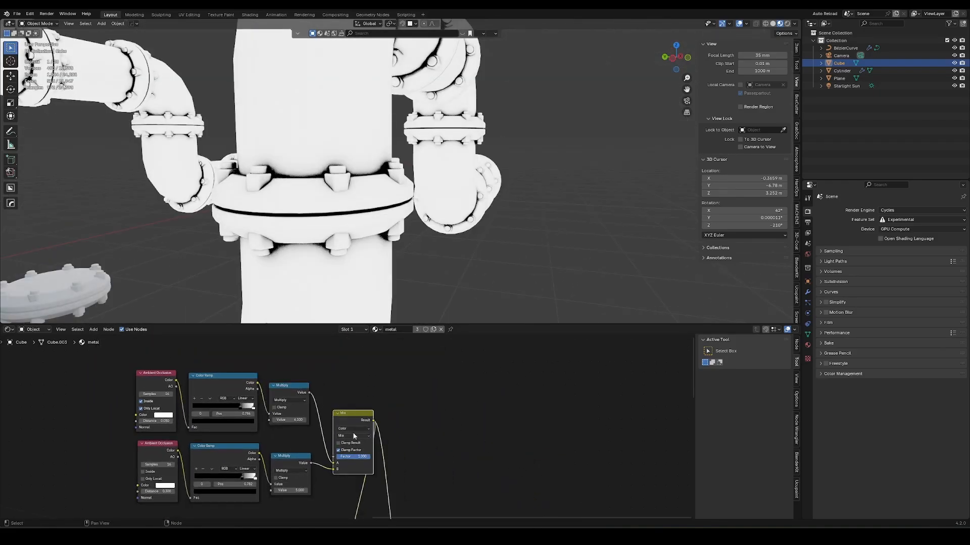
Switch the Mix node's blending mode to Multiply and preview the Mix Shader result on the pipes.
{"action": "left_click", "coordinate": [352, 436]}
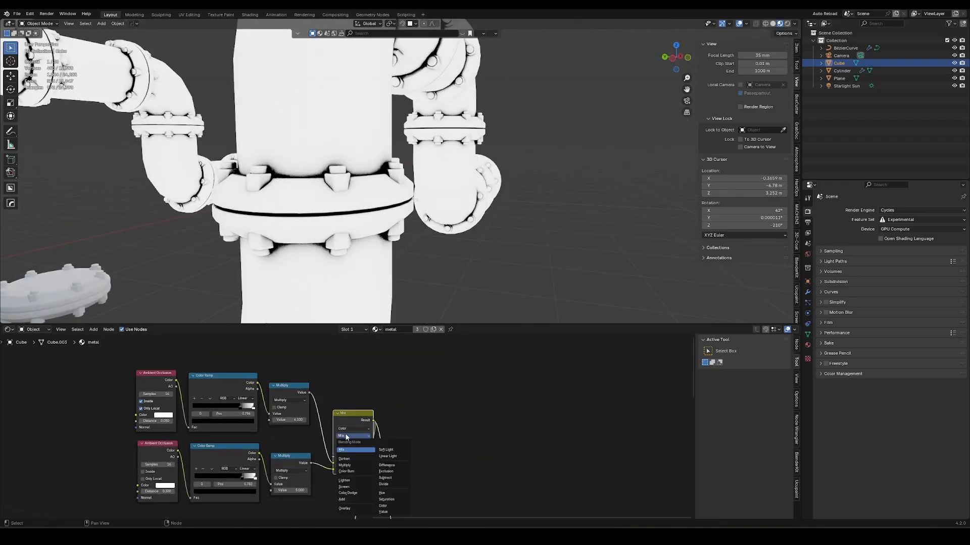
{"action": "left_click", "coordinate": [351, 465]}
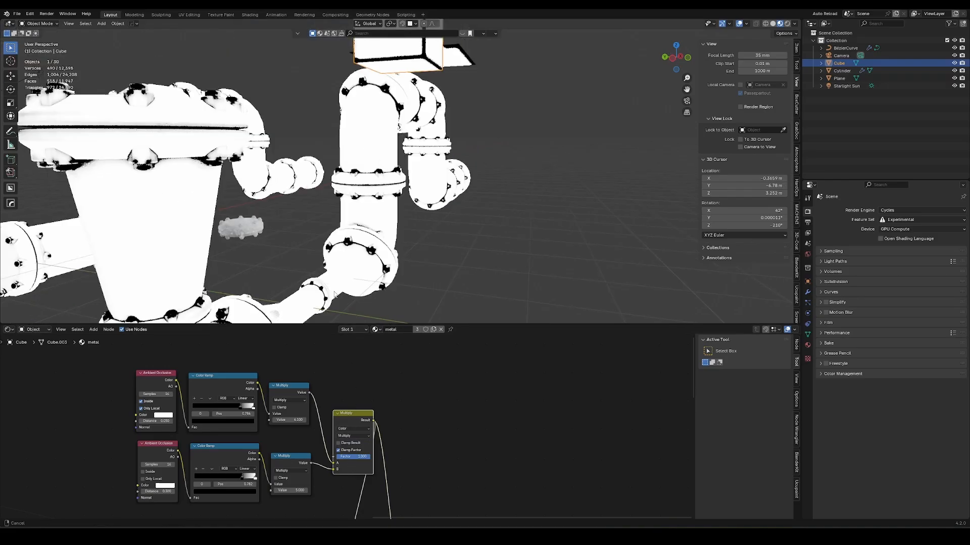
{"action": "middle_click_drag", "start_coordinate": [407, 472], "coordinate": [401, 338]}
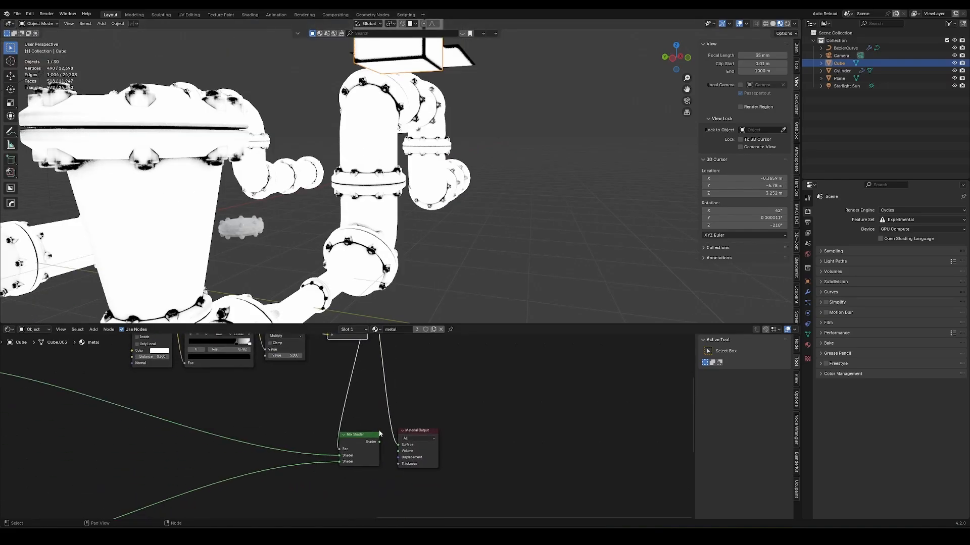
{"action": "left_click", "coordinate": [373, 449], "text": "ctrl+shift"}
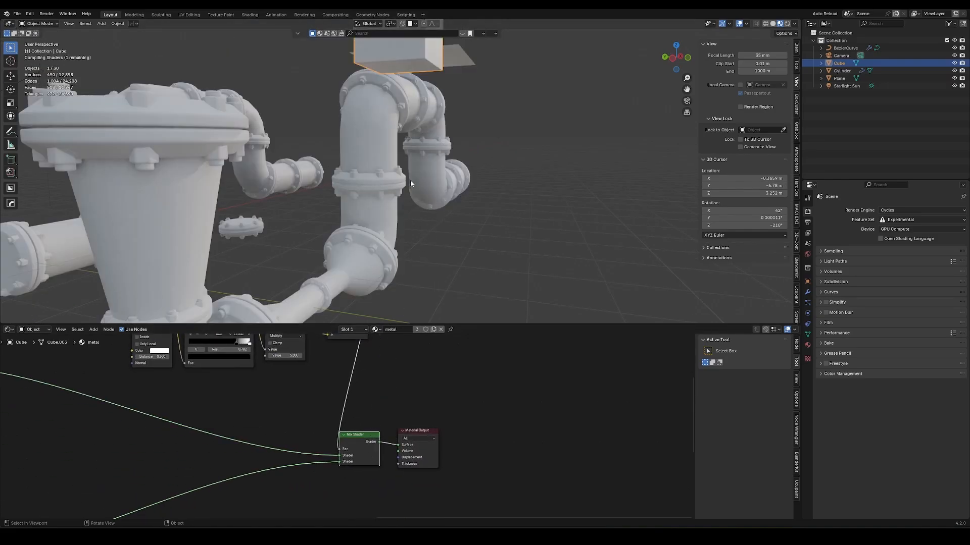
{"action": "scroll", "coordinate": [413, 212], "scroll_direction": "up", "scroll_amount": 4}
{"action": "middle_click_drag", "start_coordinate": [413, 212], "coordinate": [394, 182]}
{"action": "scroll", "coordinate": [404, 116], "scroll_direction": "down", "scroll_amount": 4}
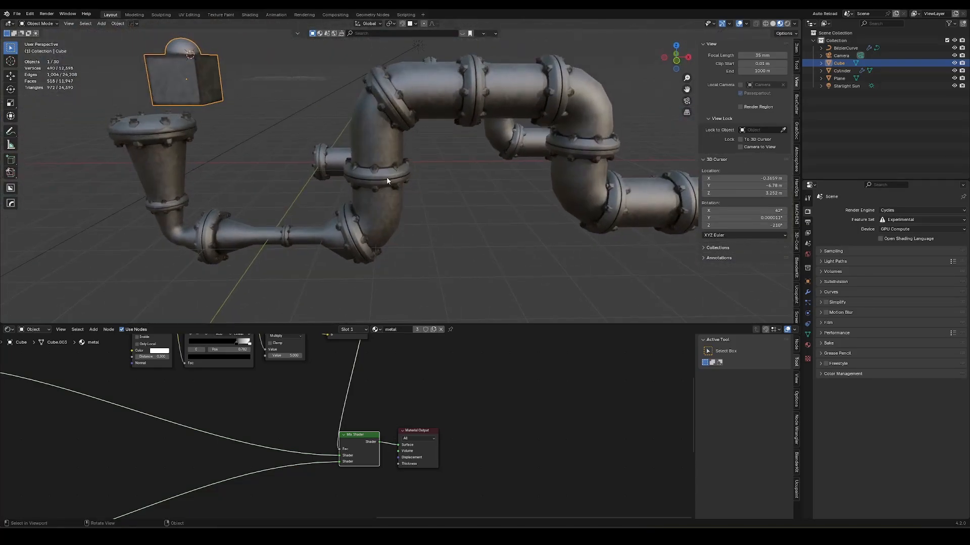
Try scaling the ring cylinder along the Z axis.
{"action": "middle_click_drag", "start_coordinate": [233, 395], "coordinate": [285, 477]}
{"action": "mouse_move", "coordinate": [508, 440]}
{"action": "left_mouse_down"}
{"action": "mouse_move", "coordinate": [492, 440]}
{"action": "mouse_move", "coordinate": [520, 440]}
{"action": "mouse_move", "coordinate": [503, 440]}
{"action": "left_mouse_up"}
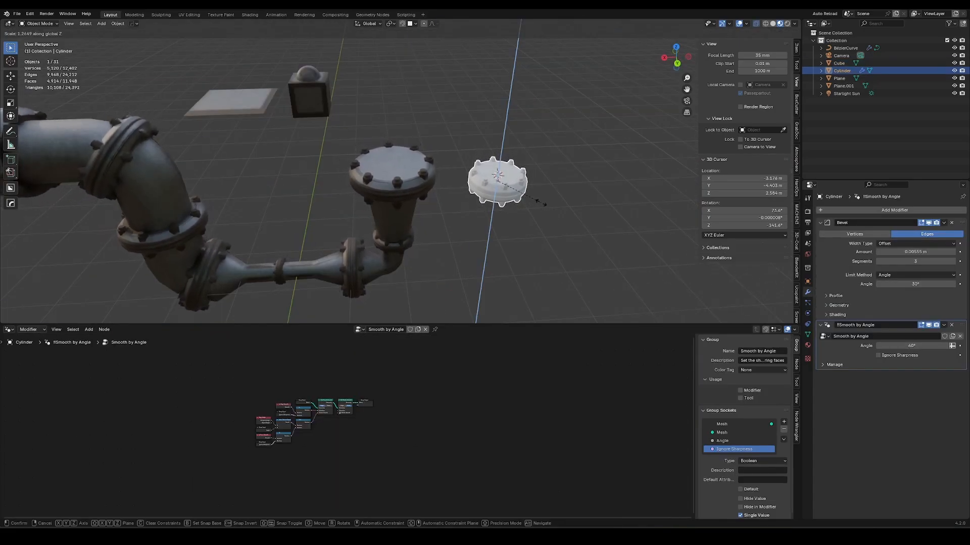
{"action": "right_click", "coordinate": [546, 232]}
{"action": "middle_click_drag", "start_coordinate": [350, 390], "coordinate": [404, 434]}
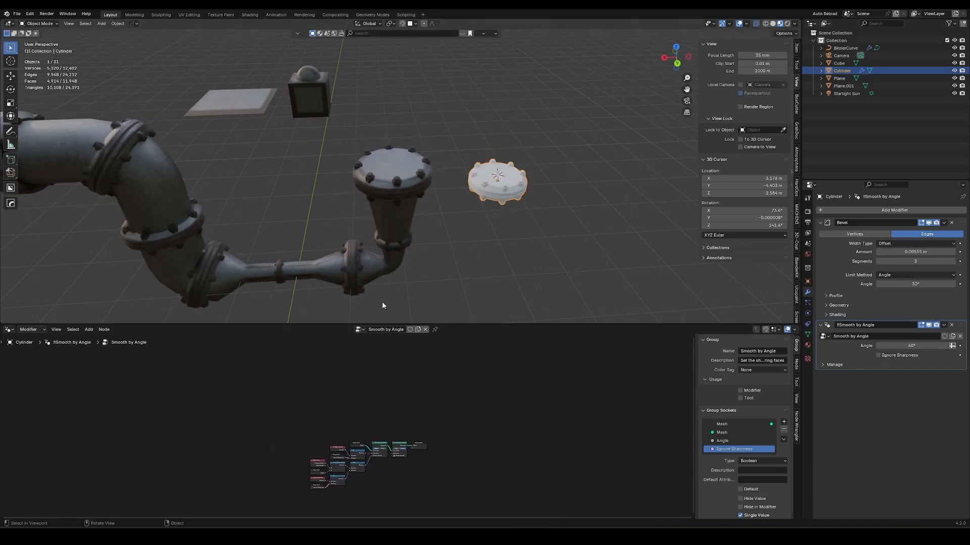
In the pipe curve's geometry nodes, multiply the Object Info Scale by the Group Input's Socket value and feed the result into the instances' Scale.
{"action": "left_click", "coordinate": [382, 275]}
{"action": "scroll", "coordinate": [282, 422], "scroll_direction": "up", "scroll_amount": 8}
{"action": "left_click_drag", "start_coordinate": [283, 422], "coordinate": [339, 448]}
{"action": "left_click_drag", "start_coordinate": [447, 413], "coordinate": [448, 414]}
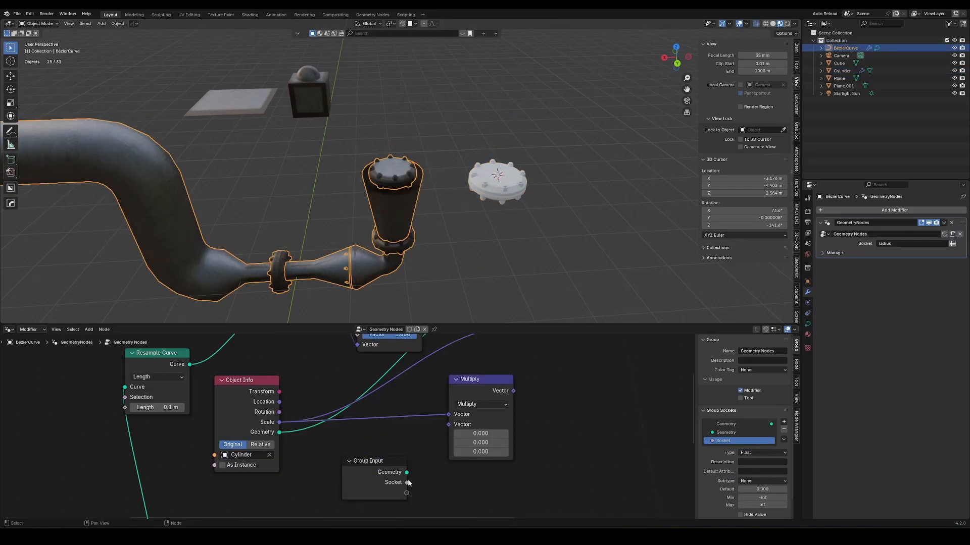
{"action": "left_click_drag", "start_coordinate": [407, 483], "coordinate": [448, 425]}
{"action": "left_click_drag", "start_coordinate": [492, 390], "coordinate": [469, 387]}
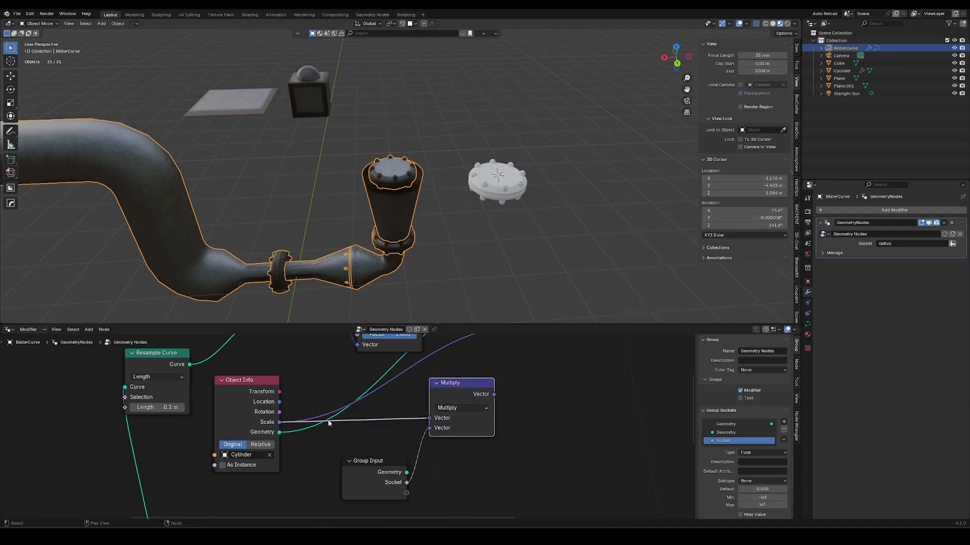
{"action": "middle_click_drag", "start_coordinate": [282, 435], "coordinate": [236, 448]}
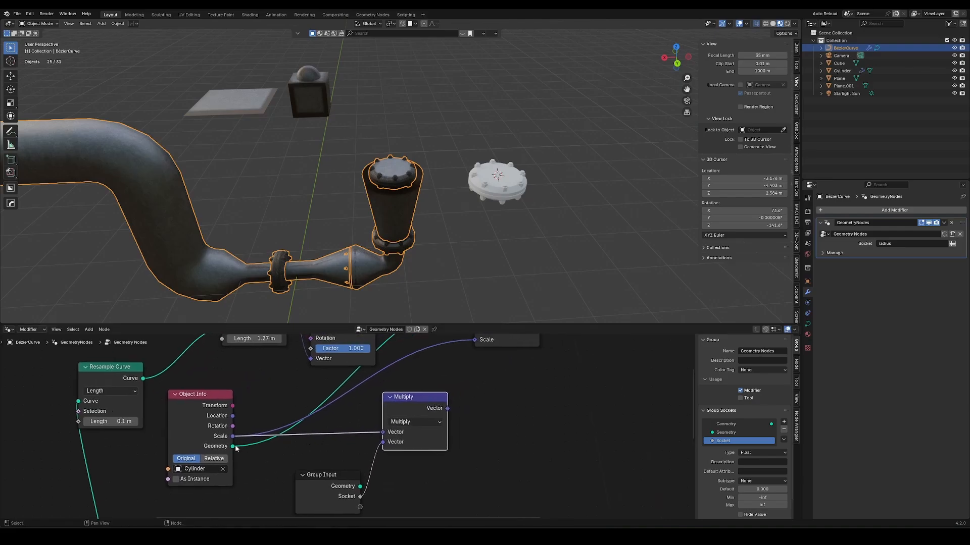
{"action": "left_click", "coordinate": [344, 497]}
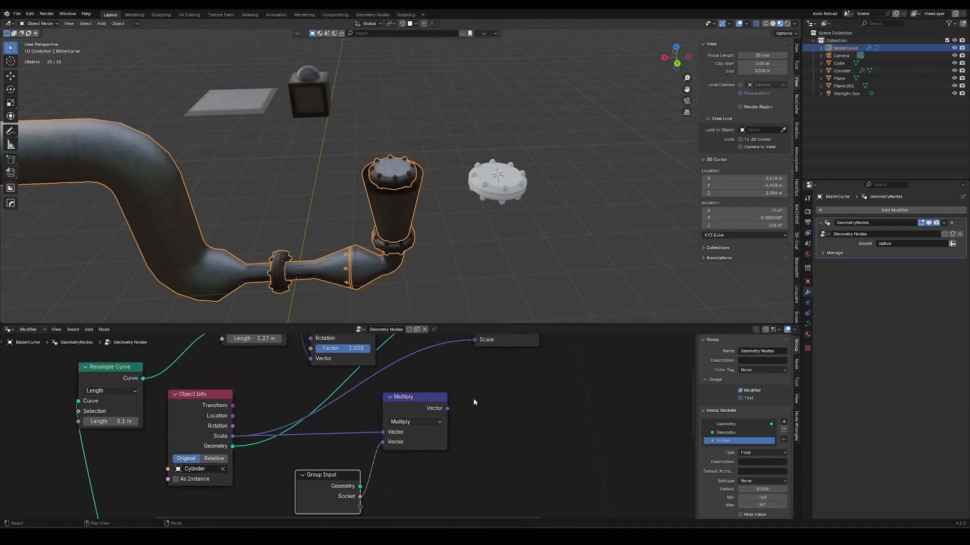
{"action": "middle_click_drag", "start_coordinate": [473, 399], "coordinate": [406, 458]}
{"action": "left_click_drag", "start_coordinate": [378, 468], "coordinate": [403, 401]}
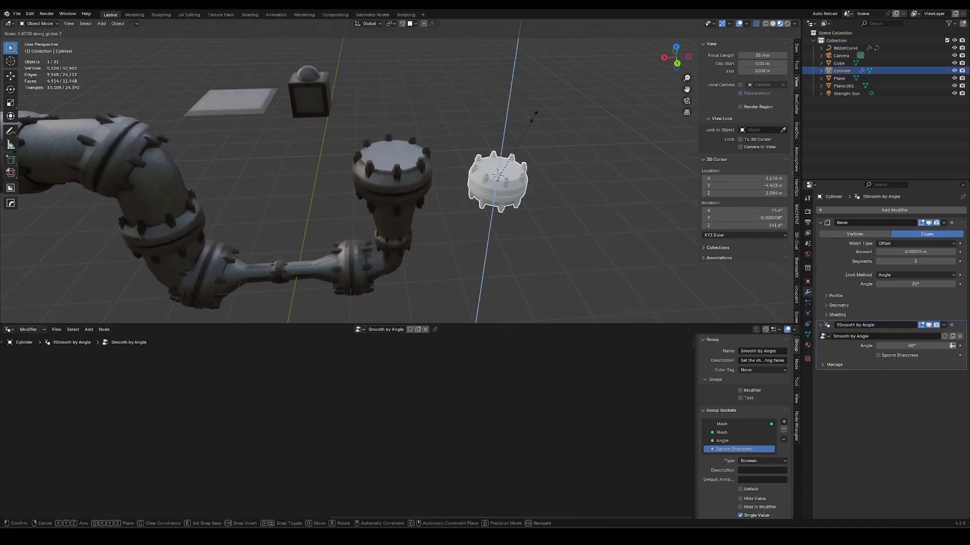
Try scaling the ring cylinder along Z and in the X and Y axes only.
{"action": "key", "text": "shift+z"}
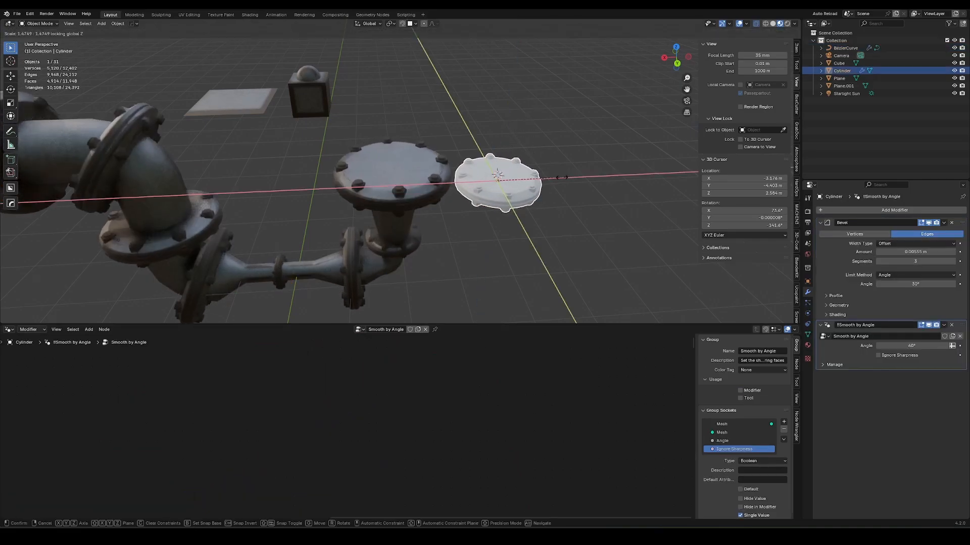
{"action": "key", "text": "Escape"}
Increase the curve radius at the pipe's lower corner control point.
{"action": "left_click", "coordinate": [305, 251]}
{"action": "key", "text": "Tab"}
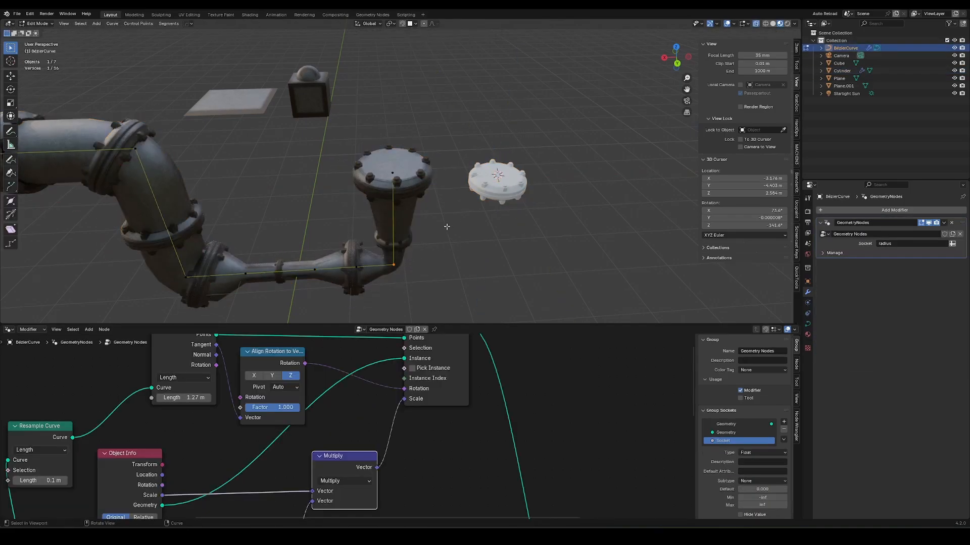
{"action": "key", "text": "alt+s"}
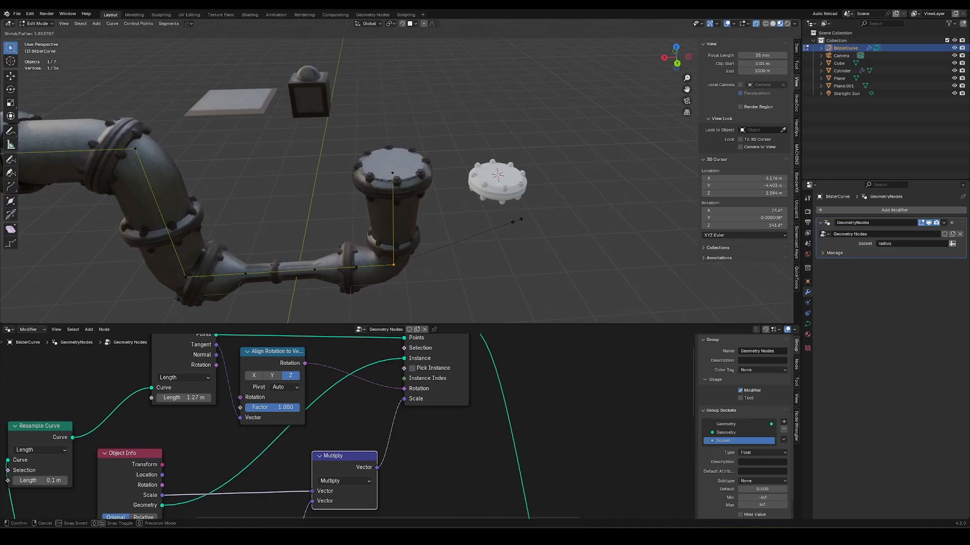
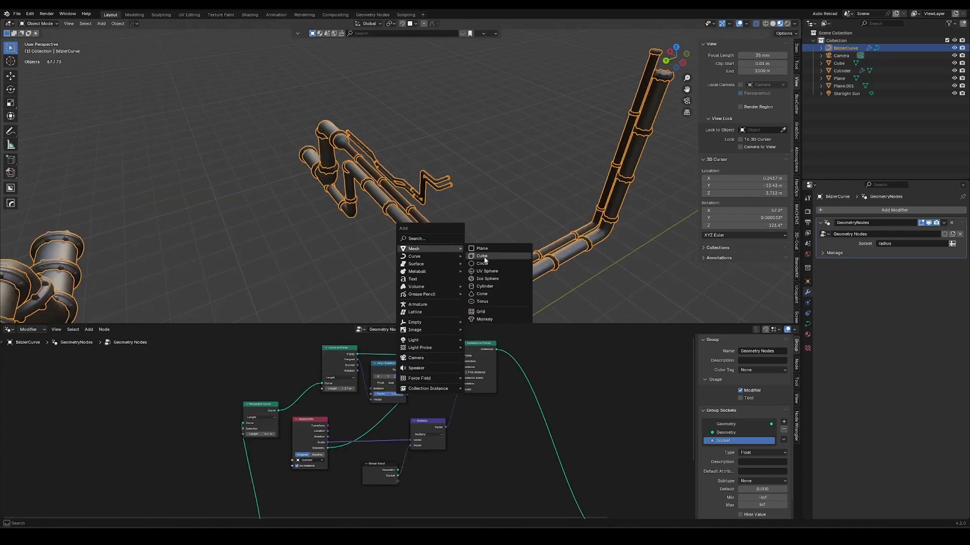
Add a cube mesh to the scene near the pipes.
{"action": "left_click", "coordinate": [502, 258]}
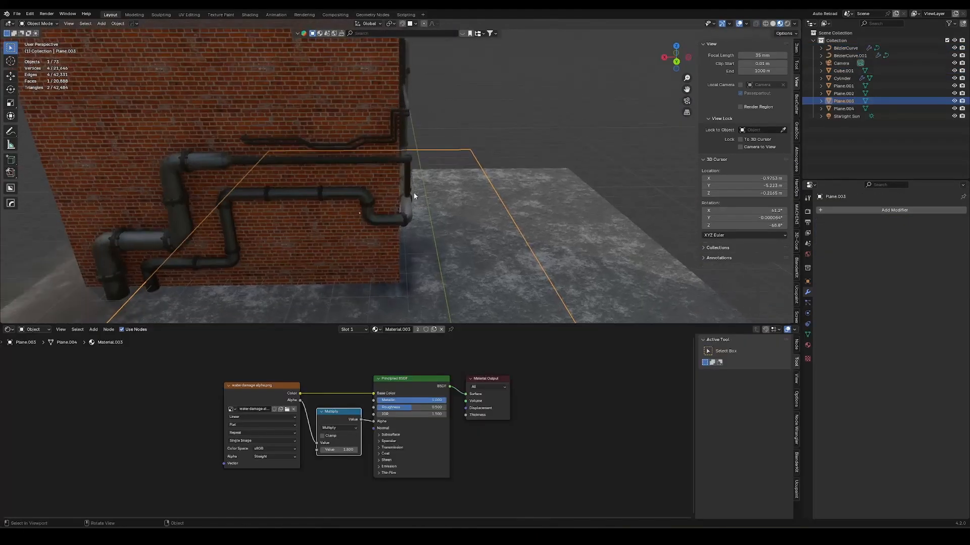
Examine how the pipes run around the brick building from several sides.
{"action": "middle_click_drag", "start_coordinate": [414, 196], "coordinate": [398, 229]}
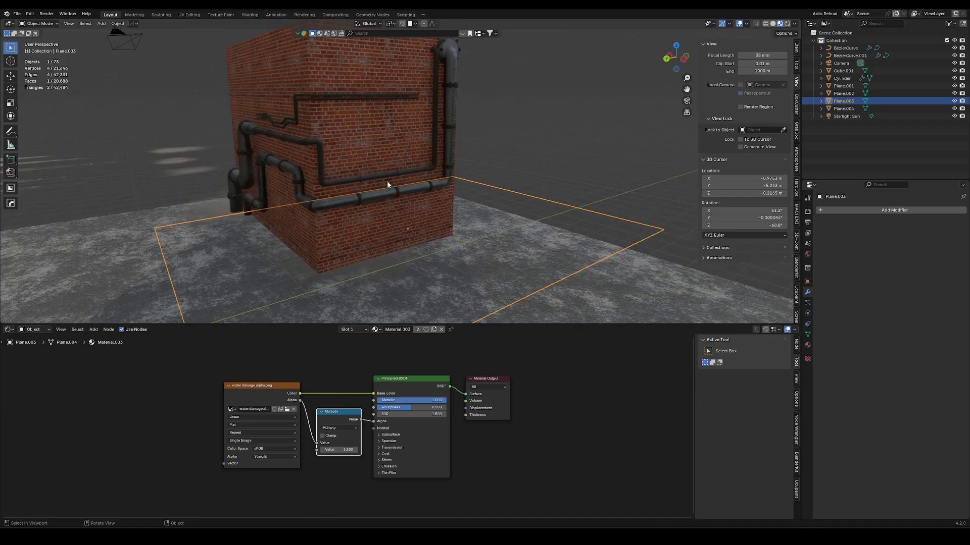
{"action": "middle_click_drag", "start_coordinate": [387, 182], "coordinate": [383, 207], "text": "shift"}
{"action": "left_click", "coordinate": [380, 217]}
{"action": "middle_click_drag", "start_coordinate": [293, 240], "coordinate": [489, 200]}
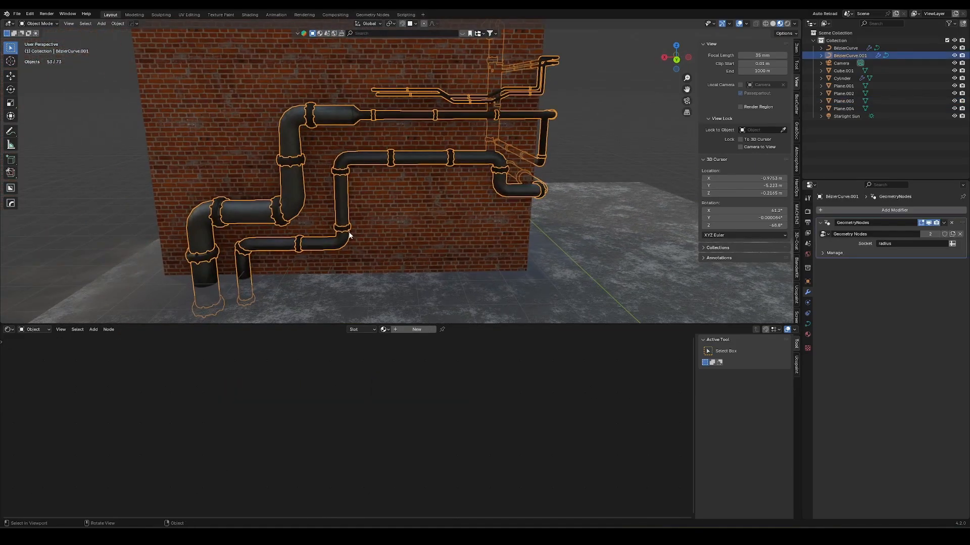
{"action": "middle_click_drag", "start_coordinate": [348, 235], "coordinate": [383, 250]}
{"action": "left_click", "coordinate": [571, 203]}
{"action": "middle_click_drag", "start_coordinate": [565, 206], "coordinate": [428, 213]}
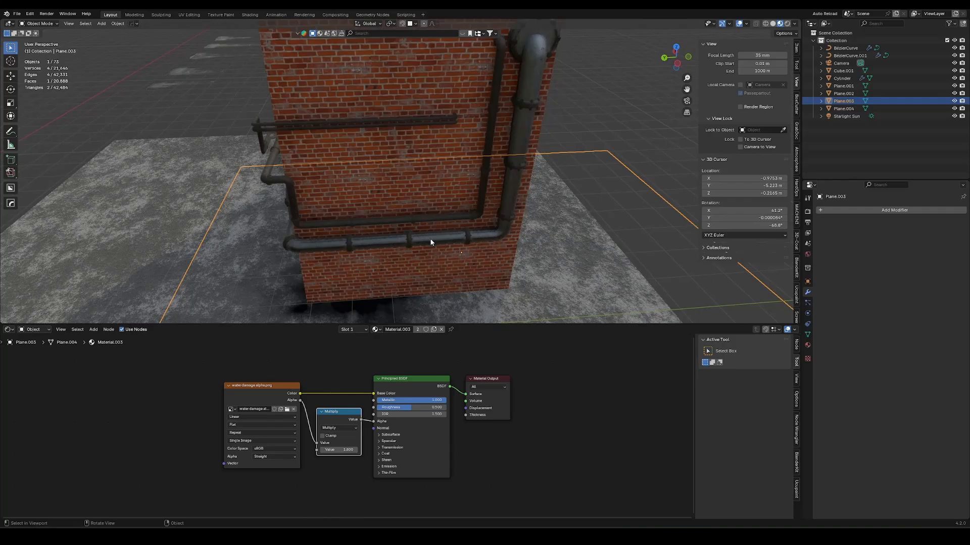
Add a cylinder mesh with 6 vertices at a new 3D cursor position near the wall pipes.
{"action": "scroll", "coordinate": [431, 241], "scroll_direction": "up", "scroll_amount": 3}
{"action": "middle_click_drag", "start_coordinate": [308, 212], "coordinate": [379, 205]}
{"action": "right_click", "coordinate": [341, 197], "text": "shift"}
{"action": "key", "text": "shift+a"}
{"action": "mouse_move", "coordinate": [340, 197]}
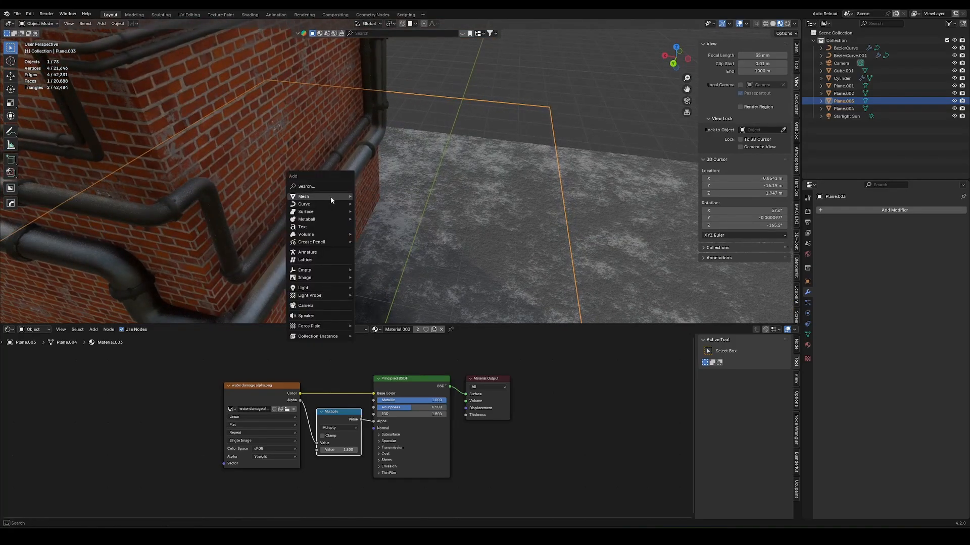
{"action": "left_click", "coordinate": [376, 219]}
{"action": "left_click", "coordinate": [98, 218]}
{"action": "type", "text": "6"}
{"action": "key", "text": "Return"}
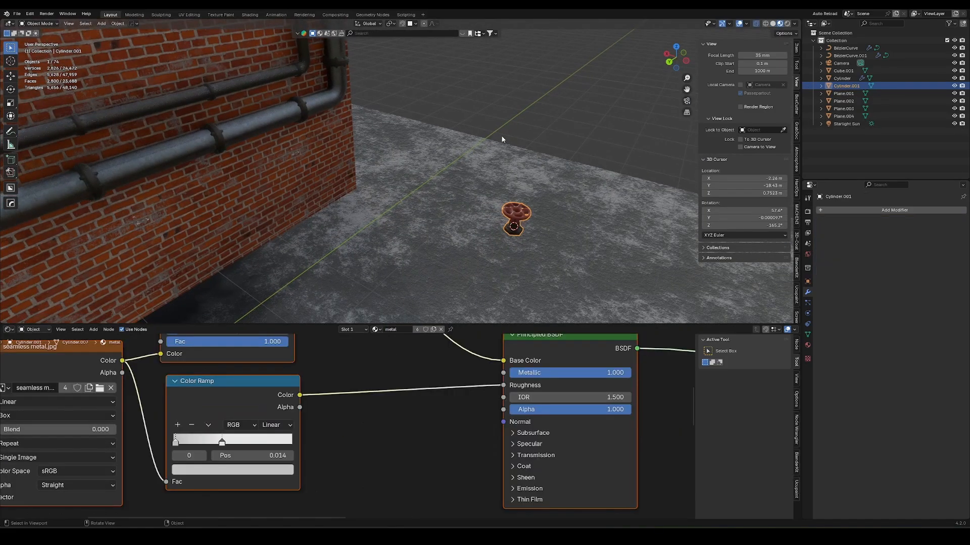
Open the wall pipes' geometry node tree and place a duplicate of the Group Input above the ring instancing nodes.
{"action": "left_click", "coordinate": [312, 110]}
{"action": "left_click", "coordinate": [522, 226]}
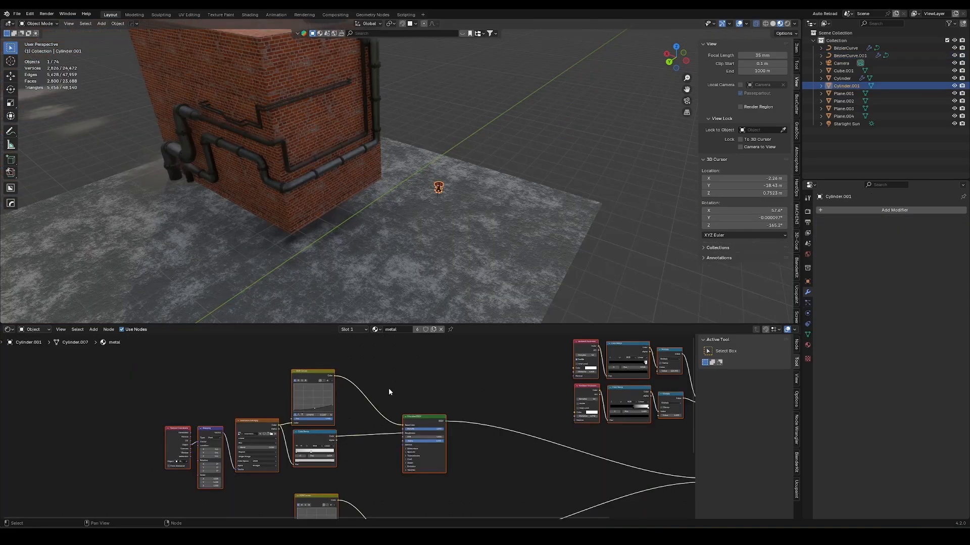
{"action": "middle_click_drag", "start_coordinate": [507, 399], "coordinate": [332, 420]}
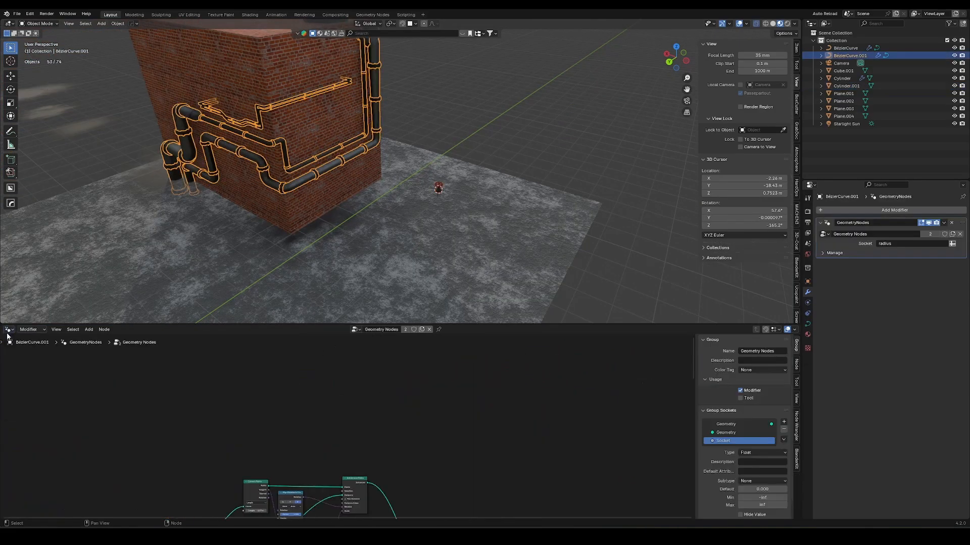
{"action": "scroll", "coordinate": [409, 357], "scroll_direction": "up", "scroll_amount": 5}
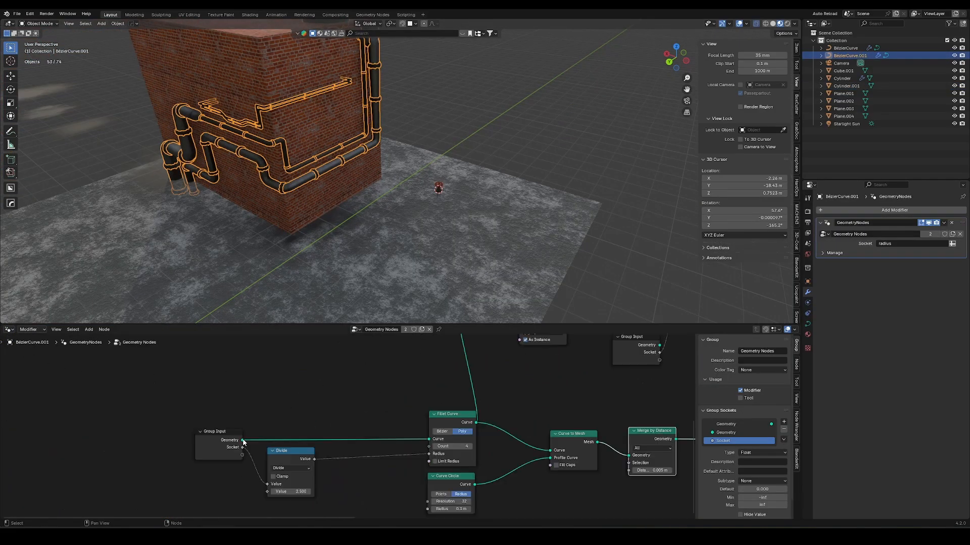
{"action": "middle_click_drag", "start_coordinate": [246, 405], "coordinate": [229, 500]}
{"action": "key", "text": "shift+d"}
{"action": "left_click", "coordinate": [332, 347]}
{"action": "scroll", "coordinate": [298, 439], "scroll_direction": "down", "scroll_amount": 3}
{"action": "middle_click_drag", "start_coordinate": [333, 347], "coordinate": [270, 494]}
{"action": "key", "text": "g"}
Add an Instance on Points node fed by the duplicated Group Input's Geometry output.
{"action": "left_click_drag", "start_coordinate": [358, 357], "coordinate": [459, 364]}
{"action": "type", "text": "Instanc"}
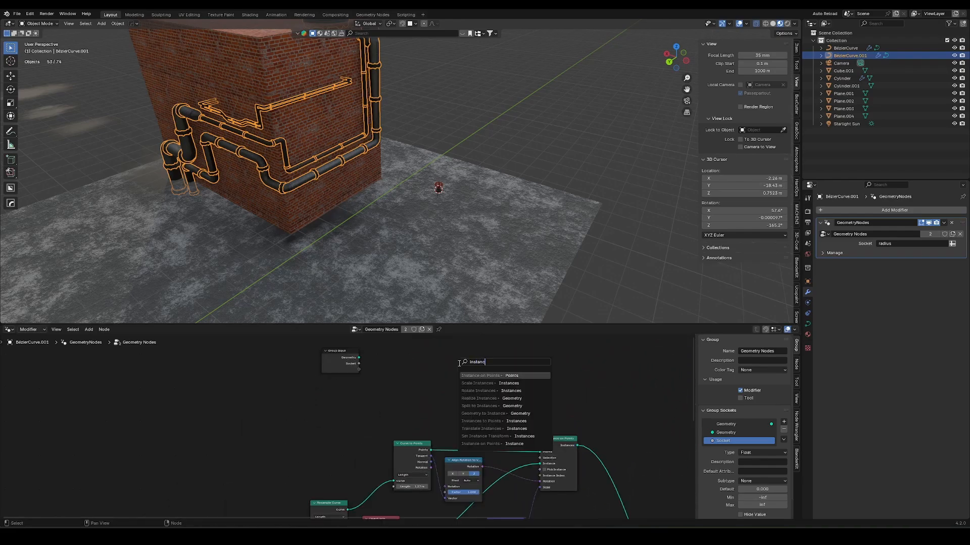
{"action": "type", "text": "e on p"}
{"action": "left_click", "coordinate": [471, 376]}
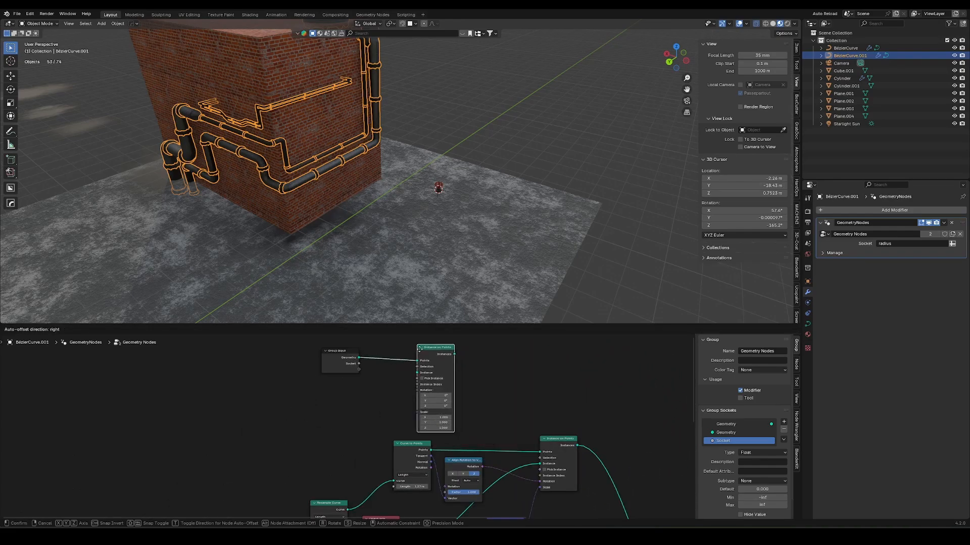
{"action": "left_click", "coordinate": [468, 356]}
Pin the pipe node tree and bring the red valve object into it as an Object Info node.
{"action": "left_click", "coordinate": [438, 329]}
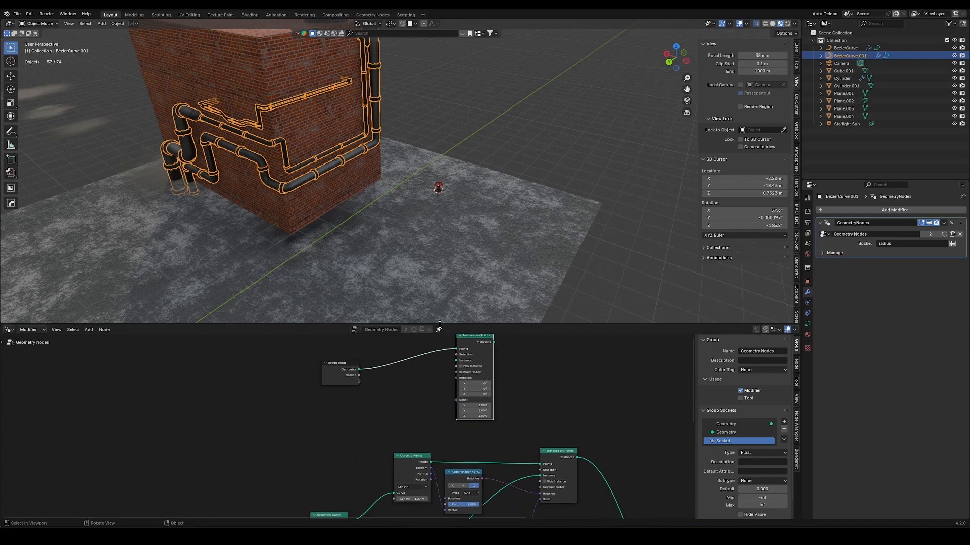
{"action": "left_click", "coordinate": [438, 189]}
{"action": "left_click_drag", "start_coordinate": [846, 86], "coordinate": [353, 424]}
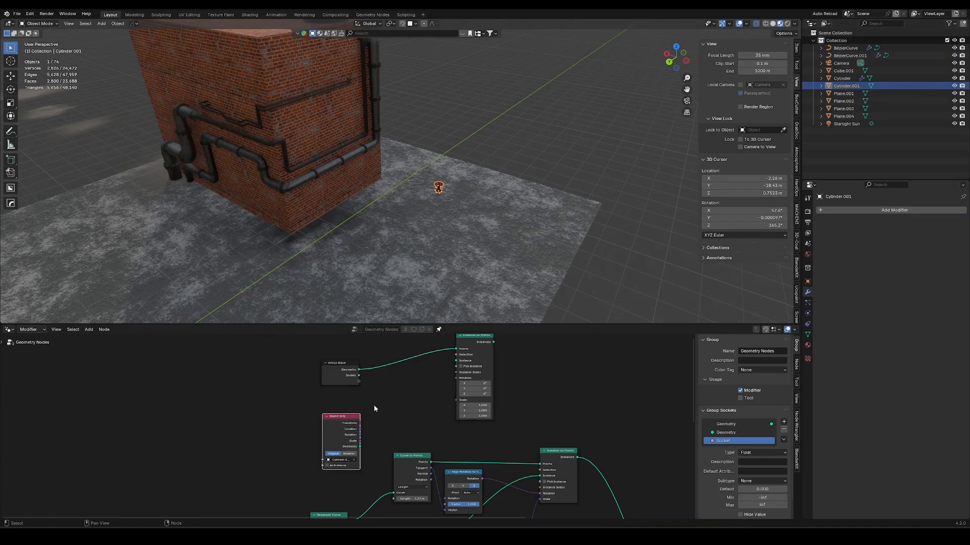
Rename the red valve object to "tap".
{"action": "key", "text": "F2"}
{"action": "type", "text": "t"}
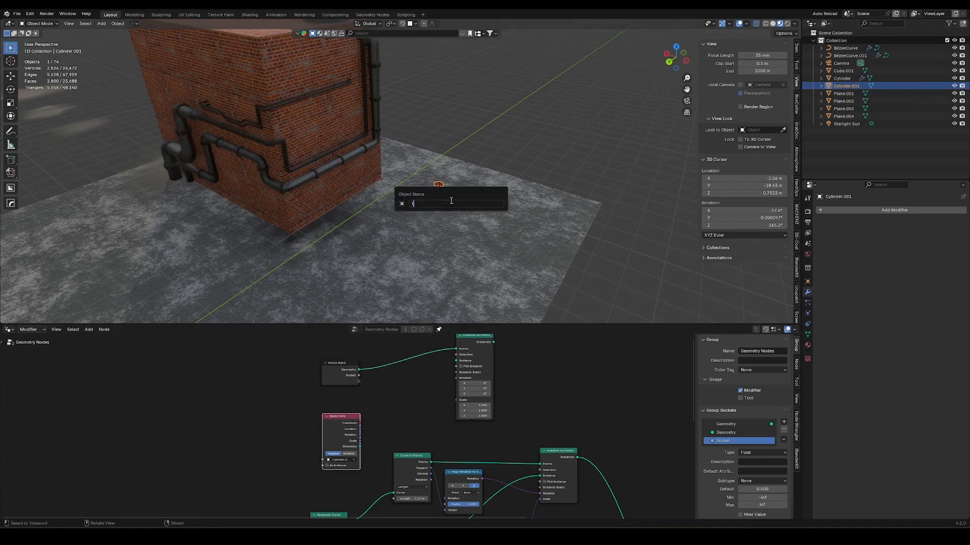
{"action": "type", "text": "ap"}
{"action": "key", "text": "Return"}
{"action": "scroll", "coordinate": [317, 407], "scroll_direction": "down", "scroll_amount": 3}
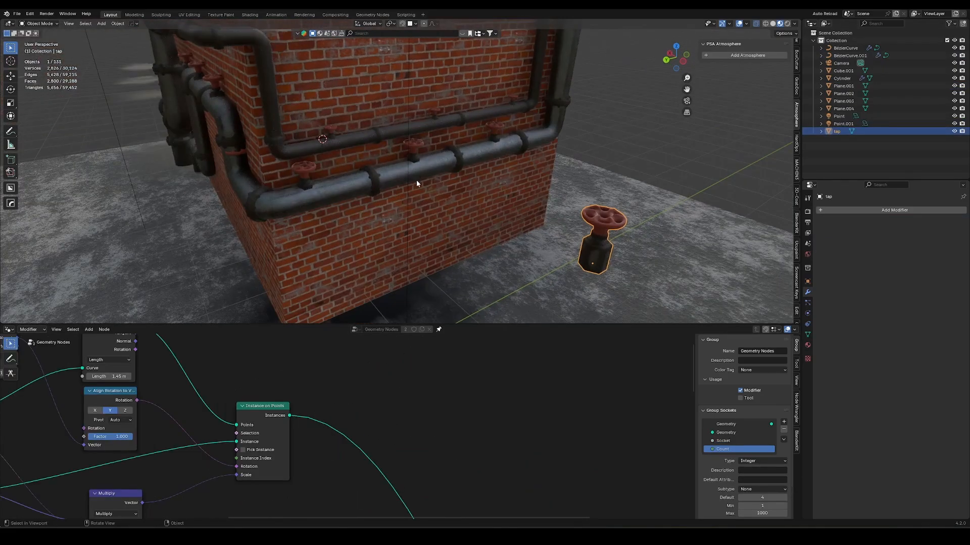
Insert a Rotate Instances node after the taps' Instance on Points node in the wall pipes' node tree.
{"action": "middle_click_drag", "start_coordinate": [417, 183], "coordinate": [430, 275]}
{"action": "left_click", "coordinate": [430, 276]}
{"action": "left_click", "coordinate": [310, 205]}
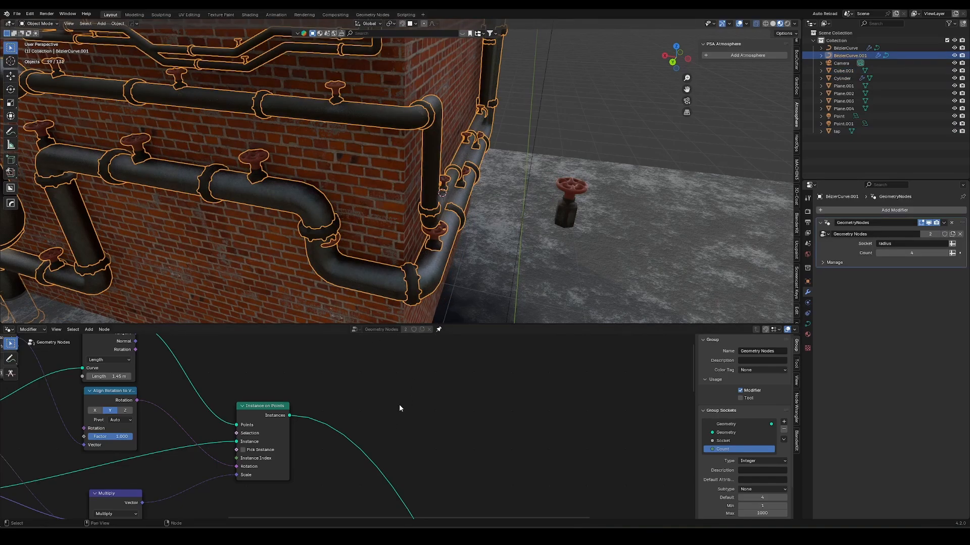
{"action": "key", "text": "shift+a"}
{"action": "type", "text": "rotate in"}
{"action": "key", "text": "Return"}
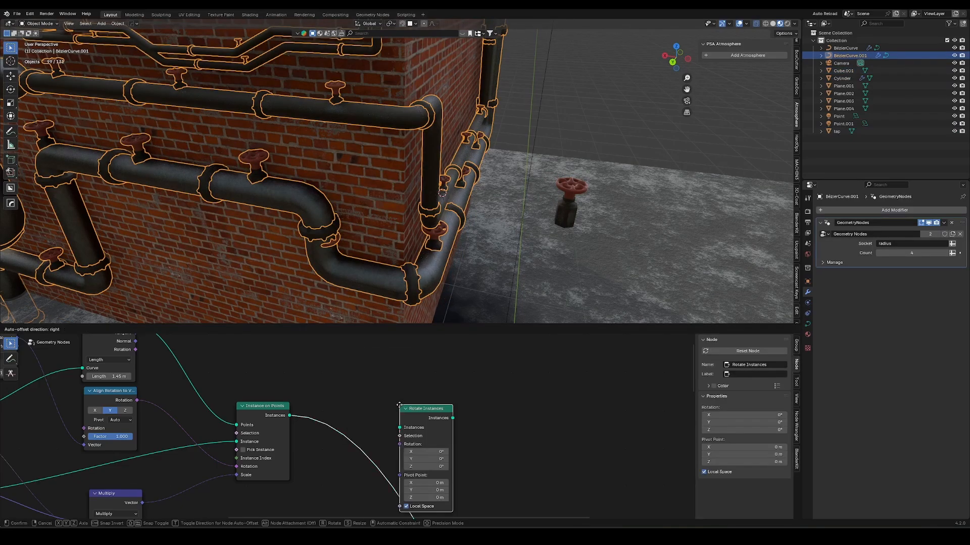
{"action": "left_click", "coordinate": [478, 413]}
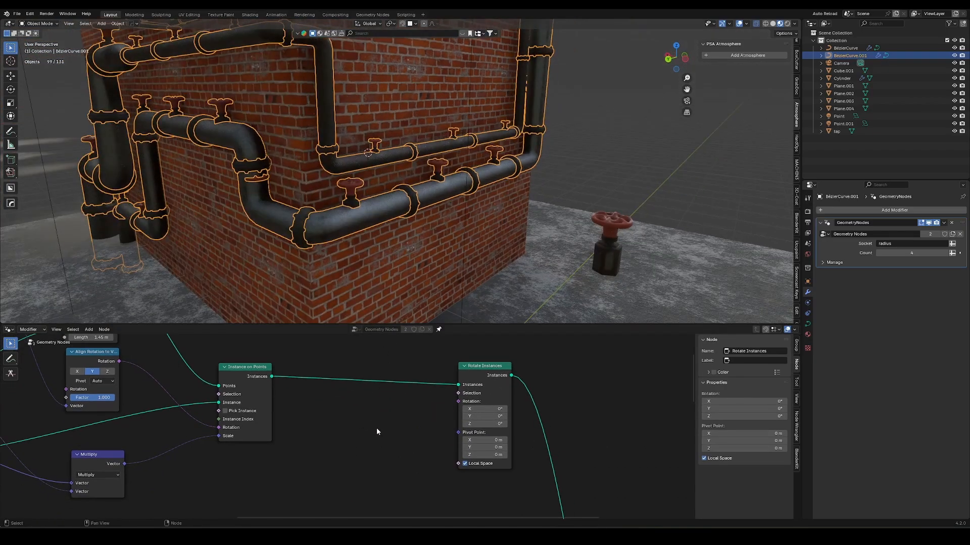
Add a Math node set to To Radians with 90 degrees and feed it into a Multiply node.
{"action": "key", "text": "shift+a"}
{"action": "type", "text": "math"}
{"action": "key", "text": "Return"}
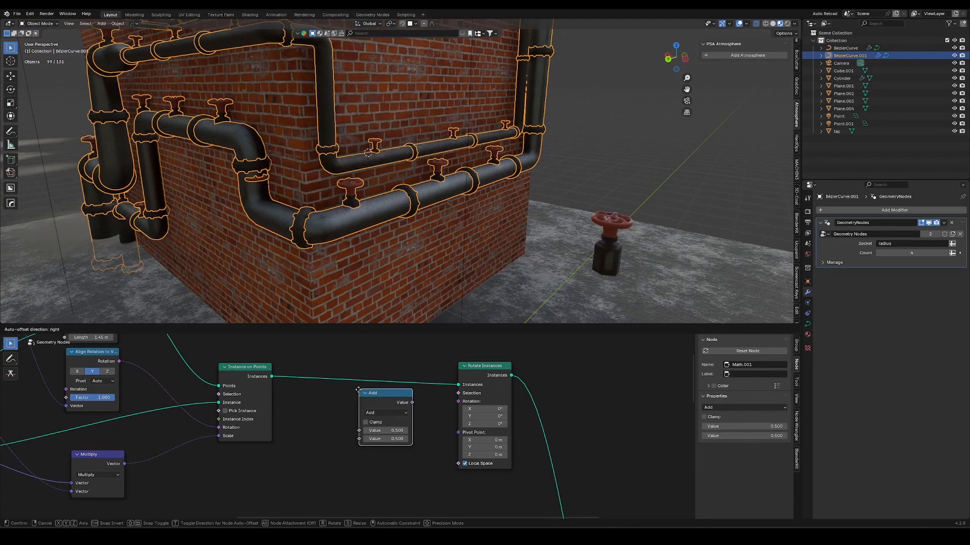
{"action": "left_click", "coordinate": [381, 419]}
{"action": "left_click", "coordinate": [380, 418]}
{"action": "left_click", "coordinate": [633, 323]}
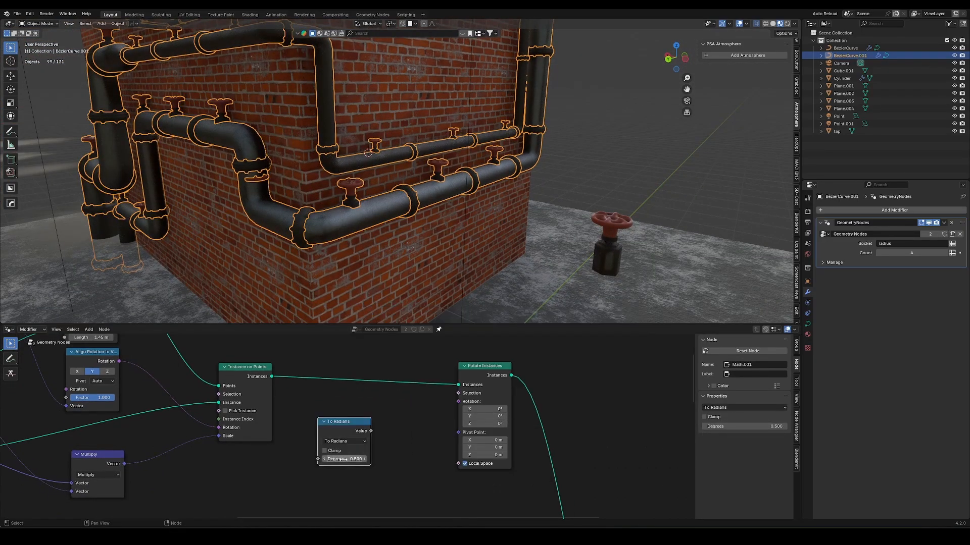
{"action": "left_click", "coordinate": [363, 459]}
{"action": "key", "text": "Return"}
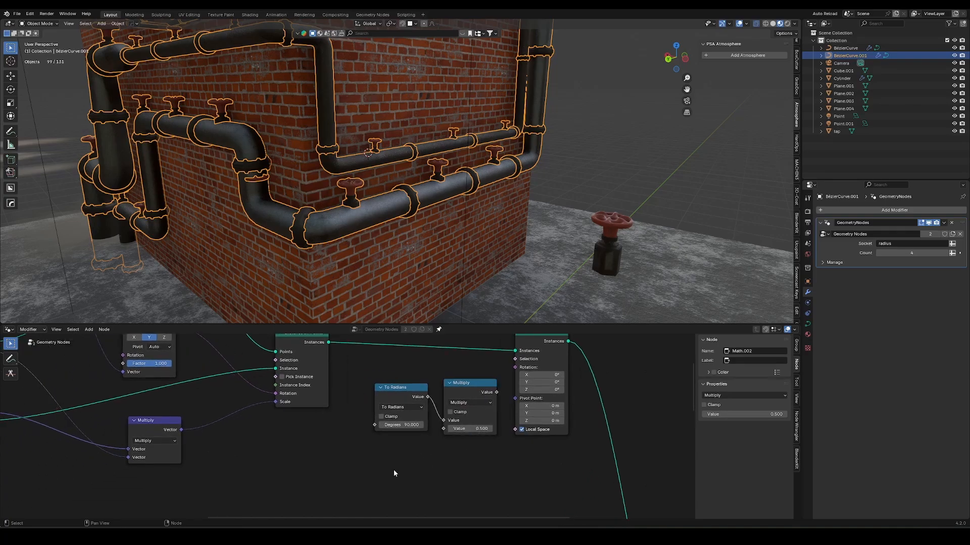
Add a float Random Value node and connect it to the Multiply node's second value.
{"action": "key", "text": "shift+a"}
{"action": "type", "text": "r"}
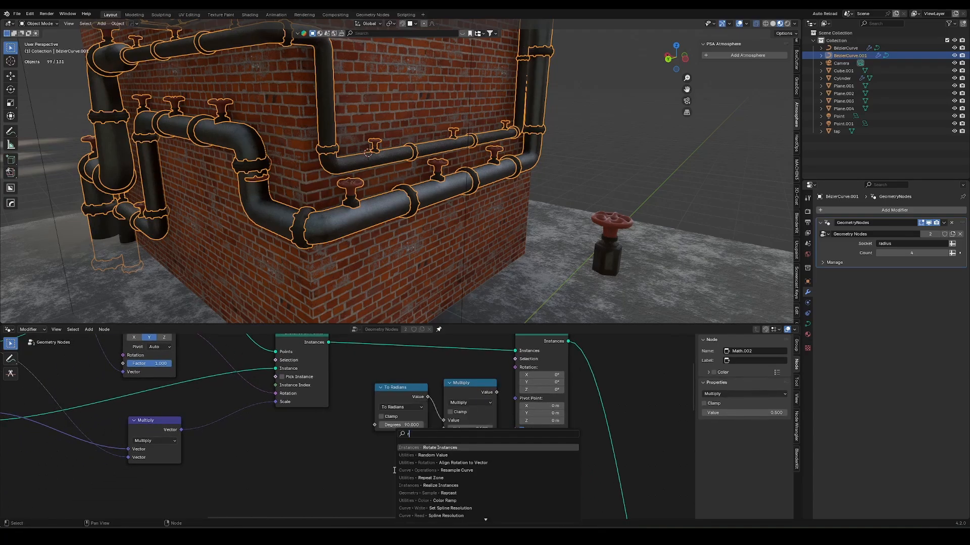
{"action": "type", "text": "ando"}
{"action": "key", "text": "Return"}
{"action": "left_click", "coordinate": [374, 441]}
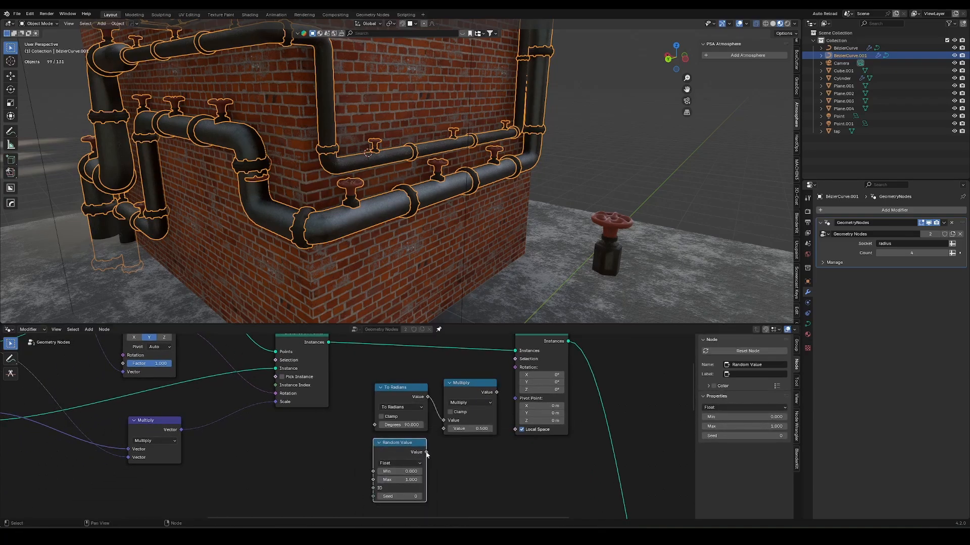
{"action": "left_click_drag", "start_coordinate": [426, 453], "coordinate": [444, 429]}
{"action": "left_click", "coordinate": [414, 395]}
{"action": "middle_click_drag", "start_coordinate": [416, 395], "coordinate": [348, 393]}
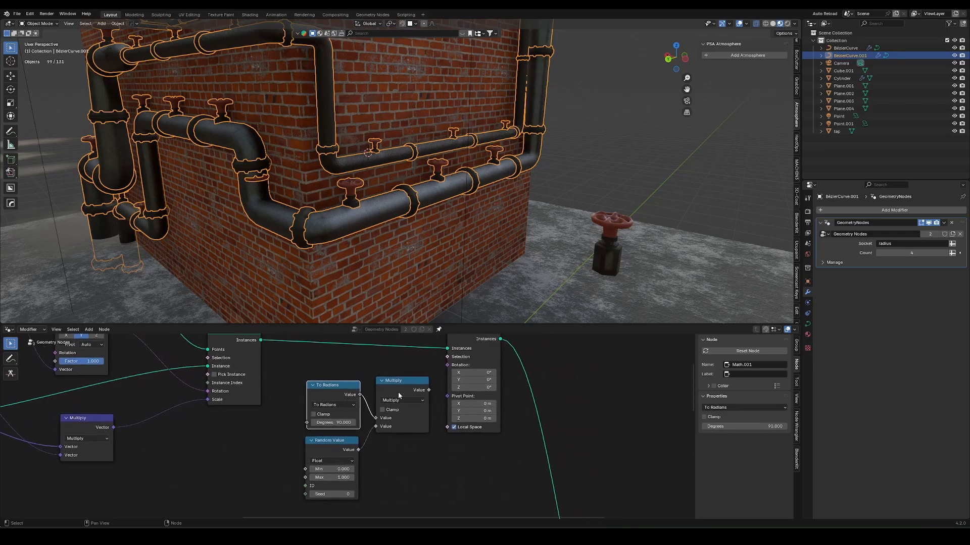
Route the Multiply result through the Y input of a new Combine XYZ node into the Rotate Instances node's Rotation.
{"action": "left_click", "coordinate": [398, 391]}
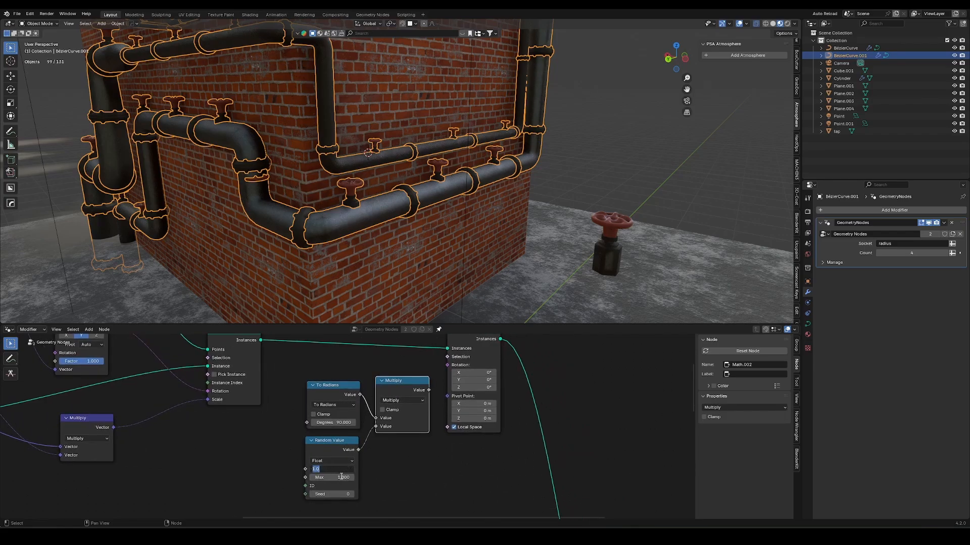
{"action": "left_click_drag", "start_coordinate": [428, 390], "coordinate": [447, 365]}
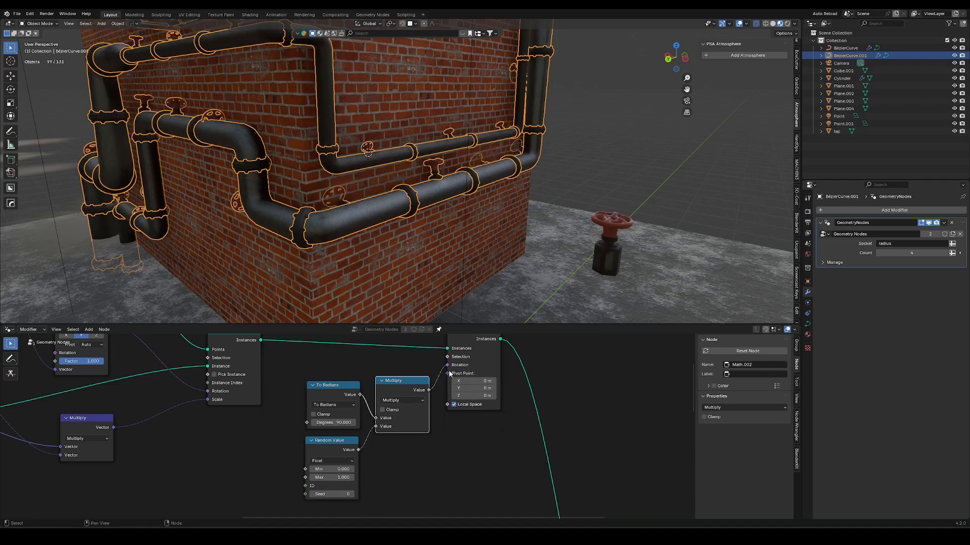
{"action": "key", "text": "shift+a"}
{"action": "type", "text": "combine"}
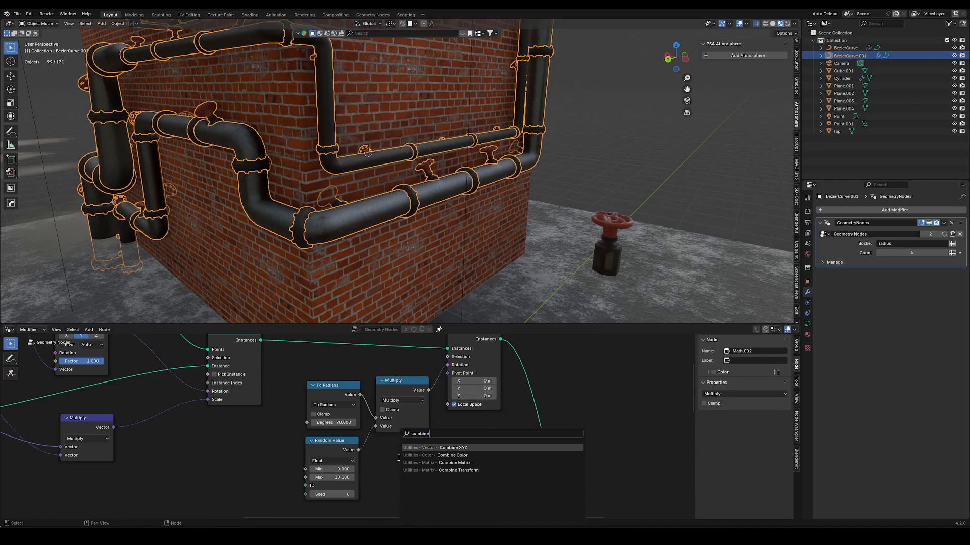
{"action": "key", "text": "Return"}
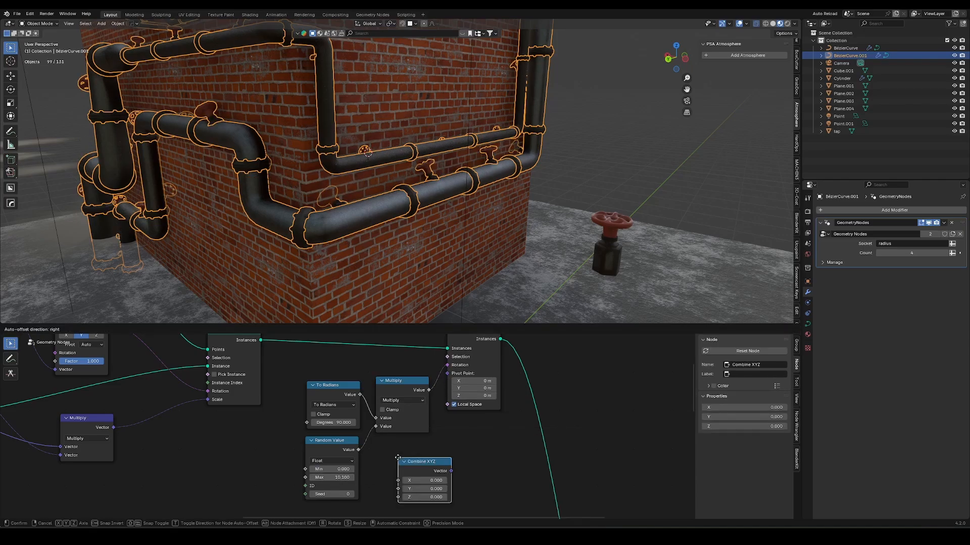
{"action": "left_click", "coordinate": [406, 382]}
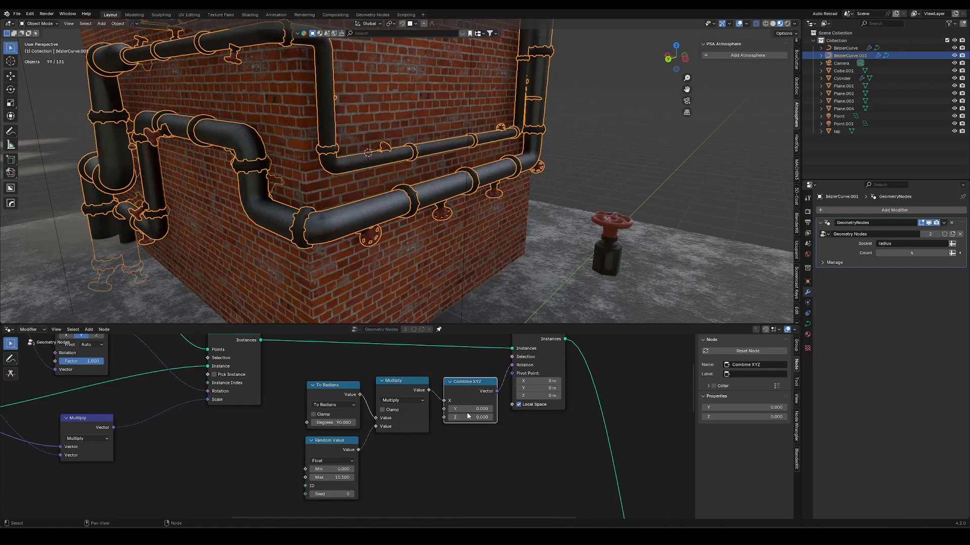
{"action": "left_click_drag", "start_coordinate": [444, 402], "coordinate": [444, 408]}
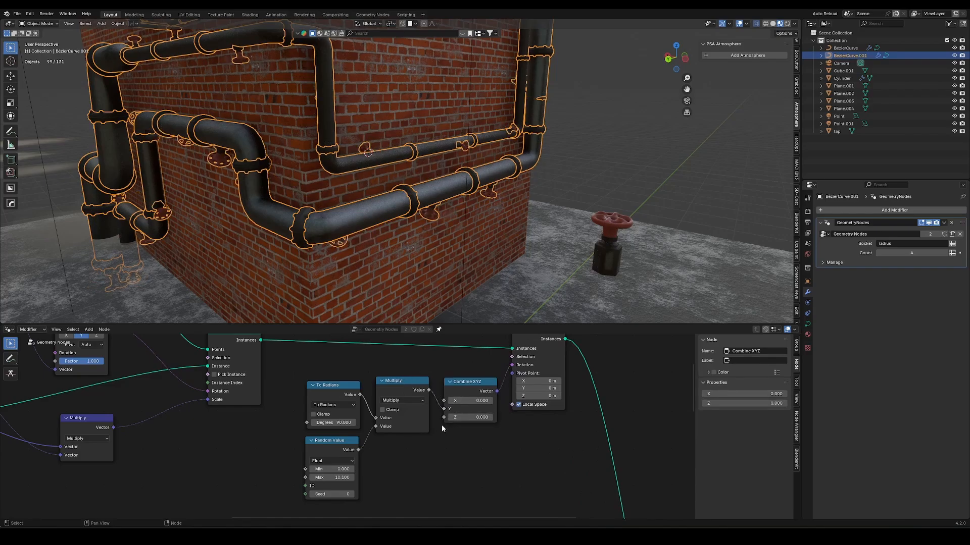
Set the Random Value node's Max to about 35.9.
{"action": "middle_click_drag", "start_coordinate": [406, 449], "coordinate": [385, 445]}
{"action": "left_click_drag", "start_coordinate": [311, 473], "coordinate": [382, 473]}
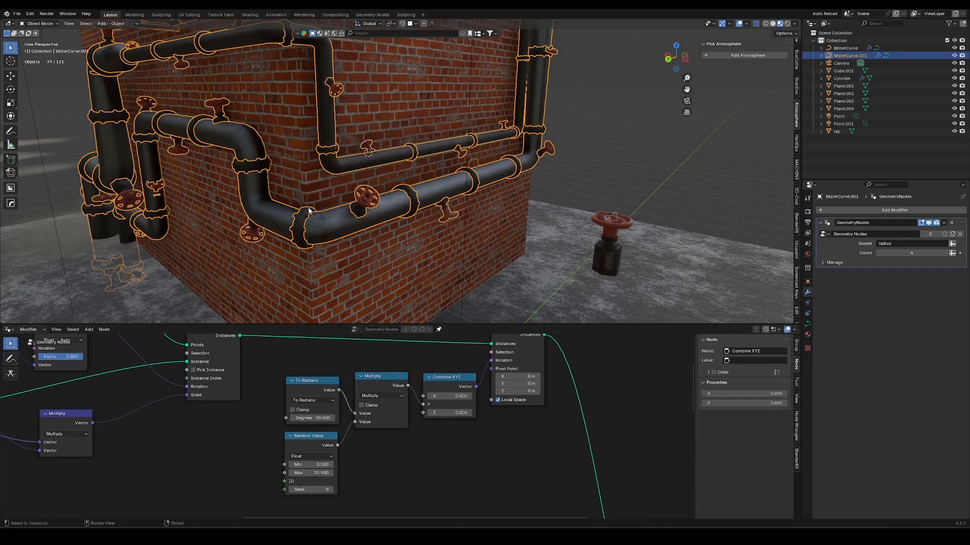
Try lower maximum values on the float Random Value node, ending at about 26.2.
{"action": "middle_click_drag", "start_coordinate": [309, 211], "coordinate": [317, 242]}
{"action": "left_click_drag", "start_coordinate": [309, 472], "coordinate": [284, 480]}
{"action": "left_click_drag", "start_coordinate": [274, 481], "coordinate": [268, 480]}
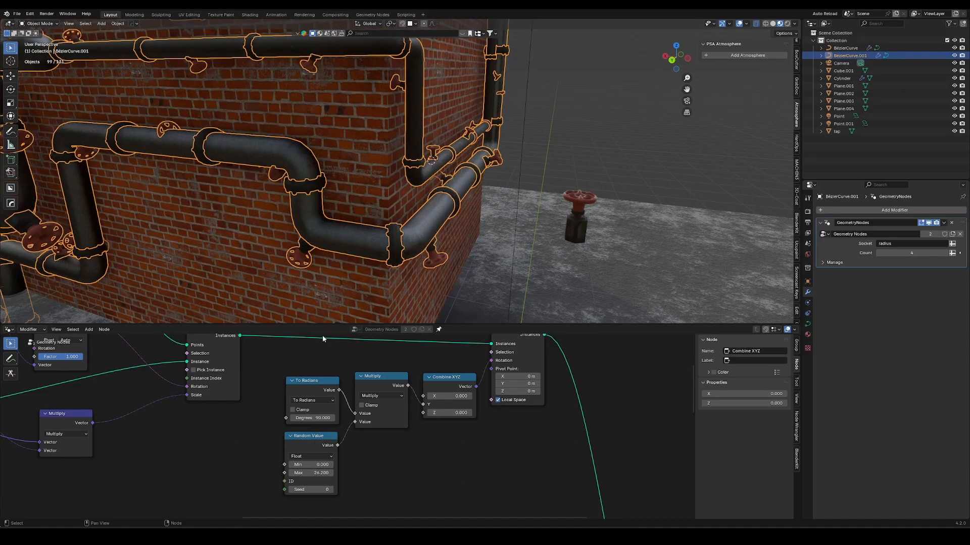
Change the Random Value node to Integer with a minimum of 1, and link its value to the Multiply node's second input.
{"action": "left_click", "coordinate": [308, 457]}
{"action": "key", "text": "i"}
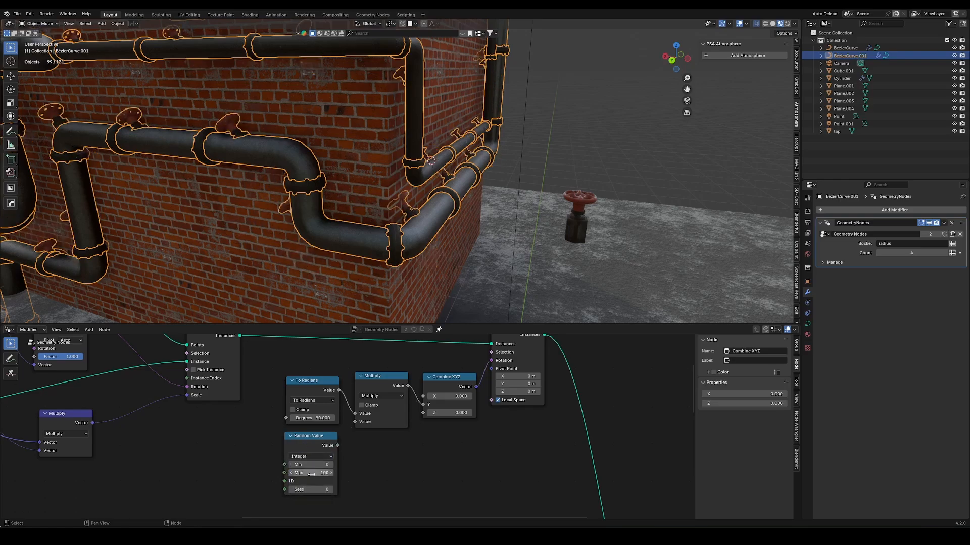
{"action": "left_click", "coordinate": [312, 465]}
{"action": "type", "text": "1"}
{"action": "key", "text": "Return"}
{"action": "left_click", "coordinate": [311, 475]}
{"action": "key", "text": "Return"}
{"action": "left_click_drag", "start_coordinate": [337, 445], "coordinate": [354, 422]}
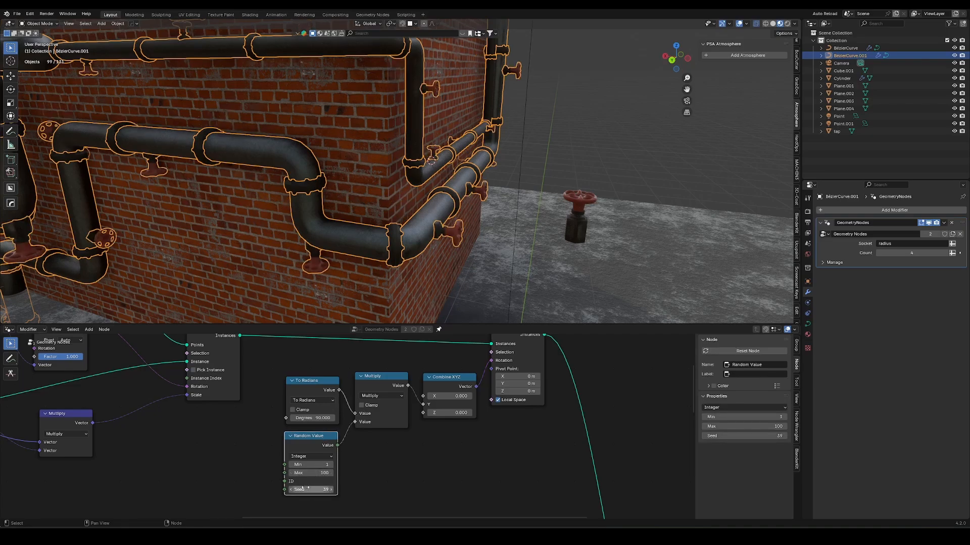
Try different seeds on the integer Random Value node, ending at 66, to vary the rotation of the valves on the pipes.
{"action": "left_click_drag", "start_coordinate": [312, 490], "coordinate": [341, 489]}
{"action": "middle_click_drag", "start_coordinate": [490, 269], "coordinate": [437, 265]}
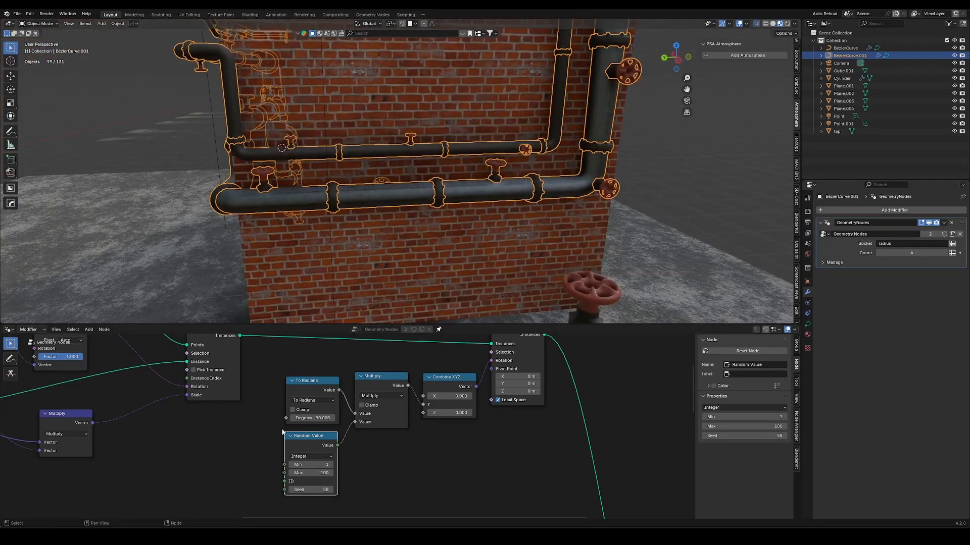
{"action": "left_click", "coordinate": [331, 490]}
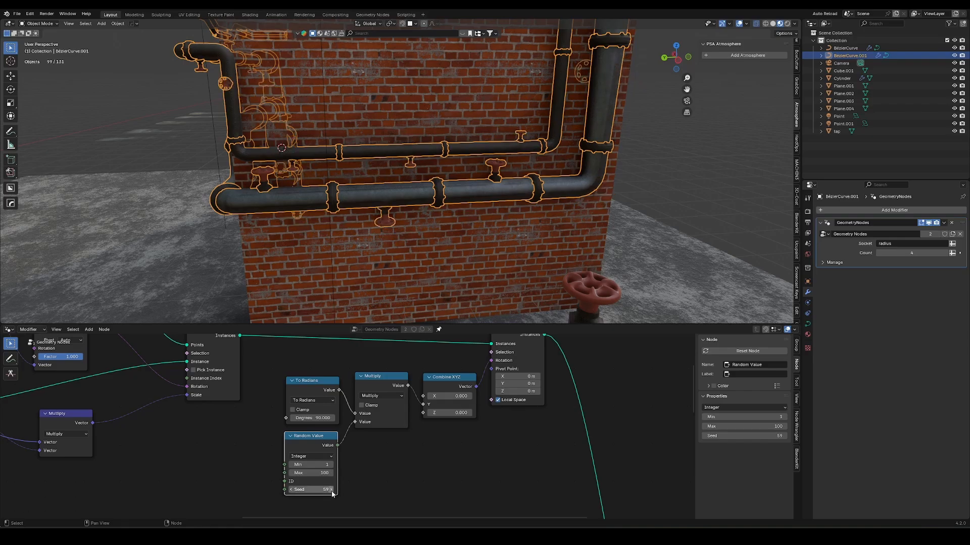
{"action": "left_click", "coordinate": [332, 490]}
{"action": "left_click", "coordinate": [331, 490]}
{"action": "left_click", "coordinate": [332, 490]}
{"action": "left_click", "coordinate": [331, 490]}
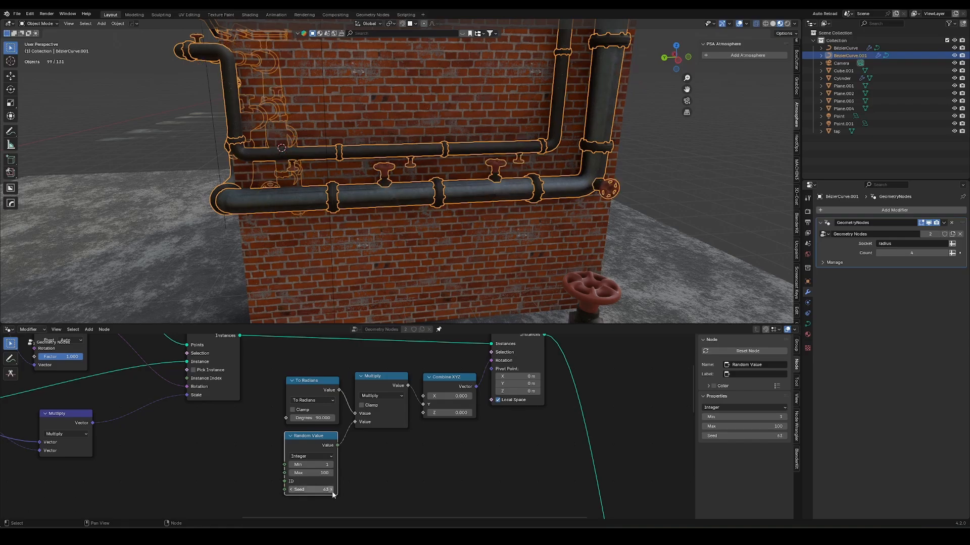
{"action": "left_click", "coordinate": [331, 490]}
{"action": "left_click", "coordinate": [331, 490]}
{"action": "left_click", "coordinate": [331, 490]}
{"action": "left_click", "coordinate": [331, 490]}
{"action": "left_click", "coordinate": [331, 489]}
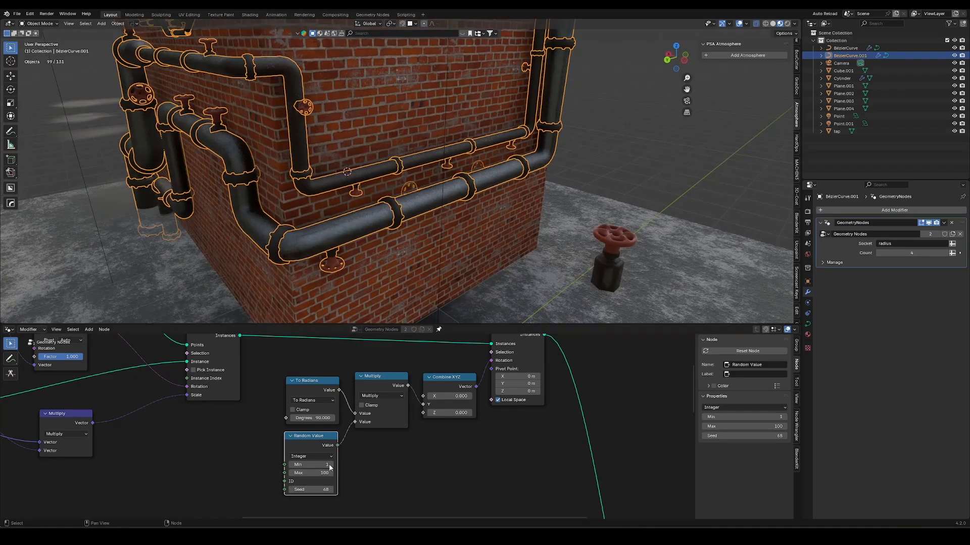
{"action": "left_click", "coordinate": [287, 490]}
{"action": "left_click", "coordinate": [287, 490]}
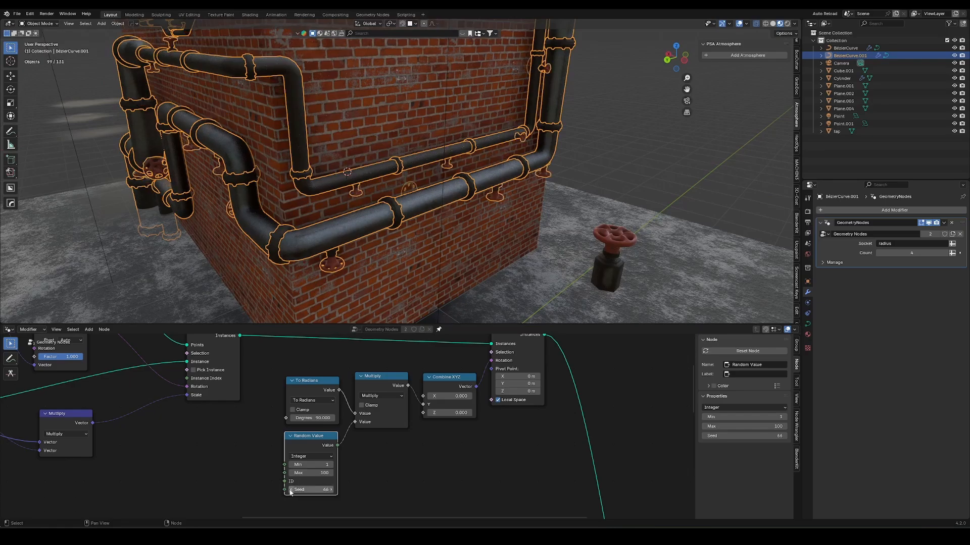
Isolate the pipe curve in local view and change the Random Value seed to 188.
{"action": "middle_click_drag", "start_coordinate": [349, 288], "coordinate": [470, 237]}
{"action": "left_click", "coordinate": [568, 90]}
{"action": "middle_click_drag", "start_coordinate": [568, 89], "coordinate": [574, 96]}
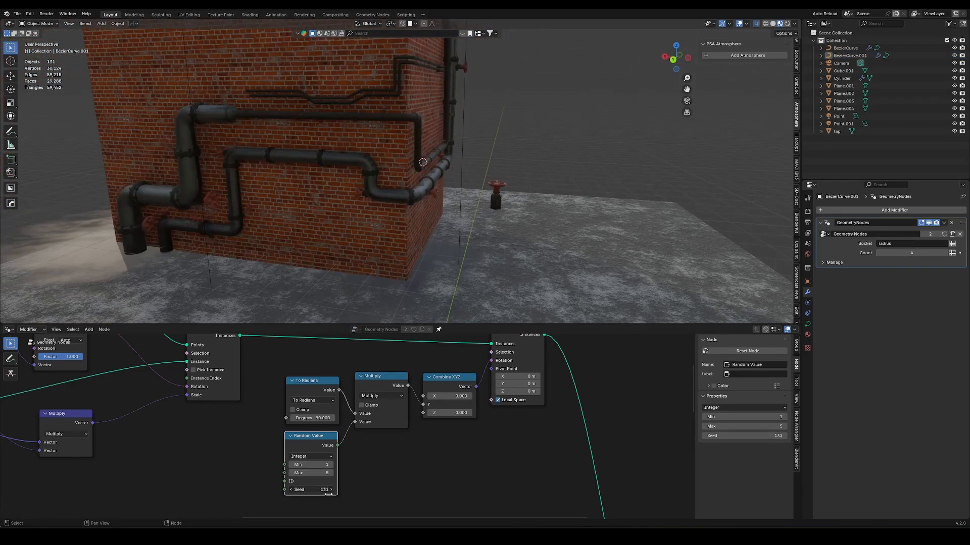
{"action": "left_click", "coordinate": [425, 208]}
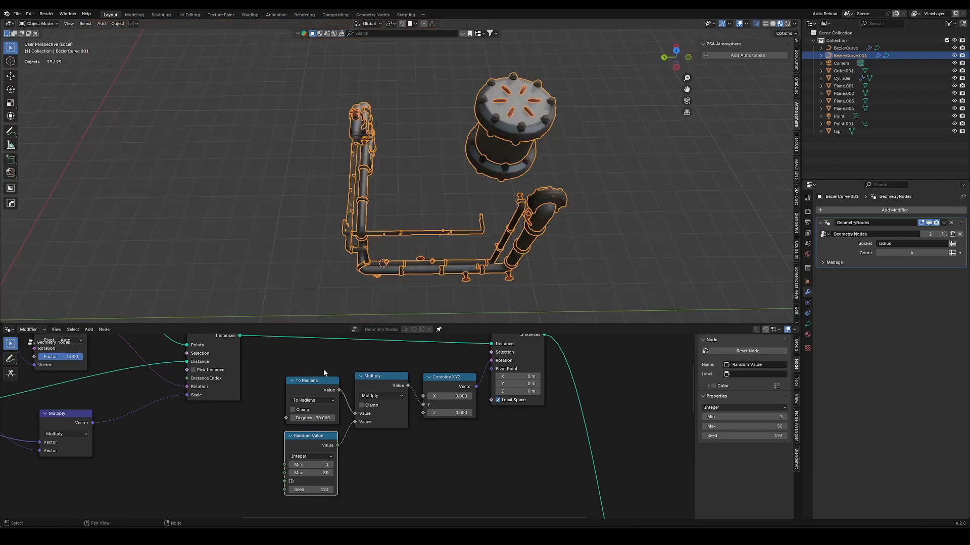
{"action": "left_click_drag", "start_coordinate": [321, 491], "coordinate": [318, 493]}
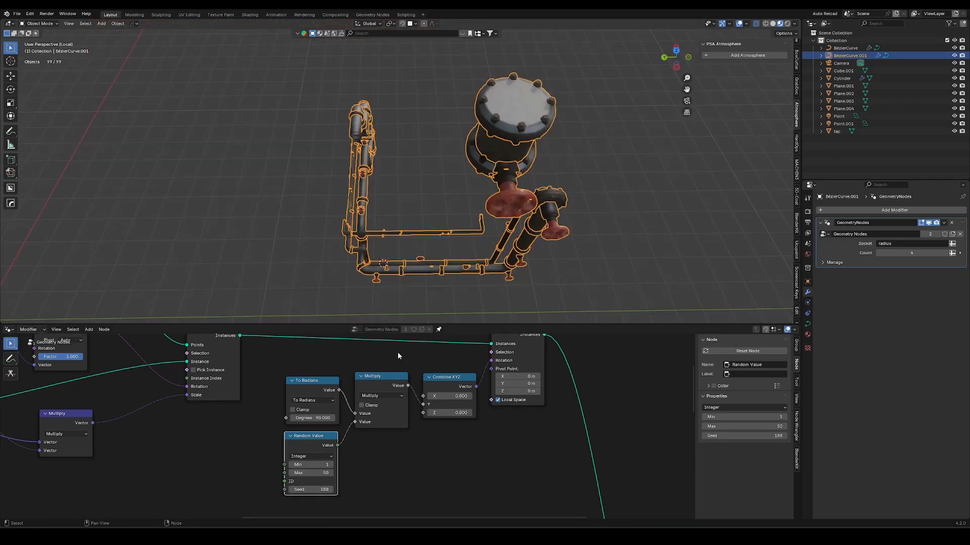
Link the Multiply output to the X input of Combine XYZ as well, and try another random seed.
{"action": "middle_click_drag", "start_coordinate": [404, 298], "coordinate": [440, 238]}
{"action": "scroll", "coordinate": [426, 272], "scroll_direction": "up", "scroll_amount": 5}
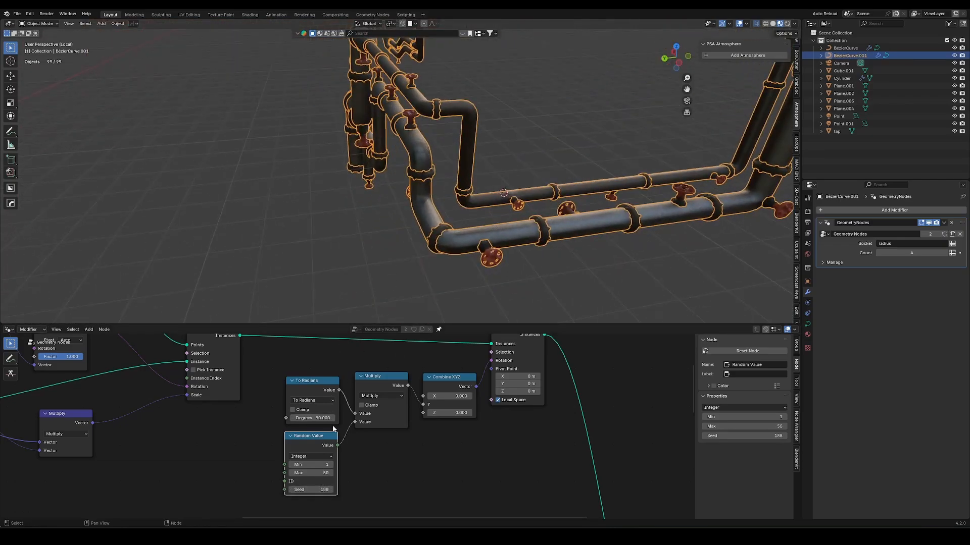
{"action": "left_click_drag", "start_coordinate": [408, 385], "coordinate": [424, 397]}
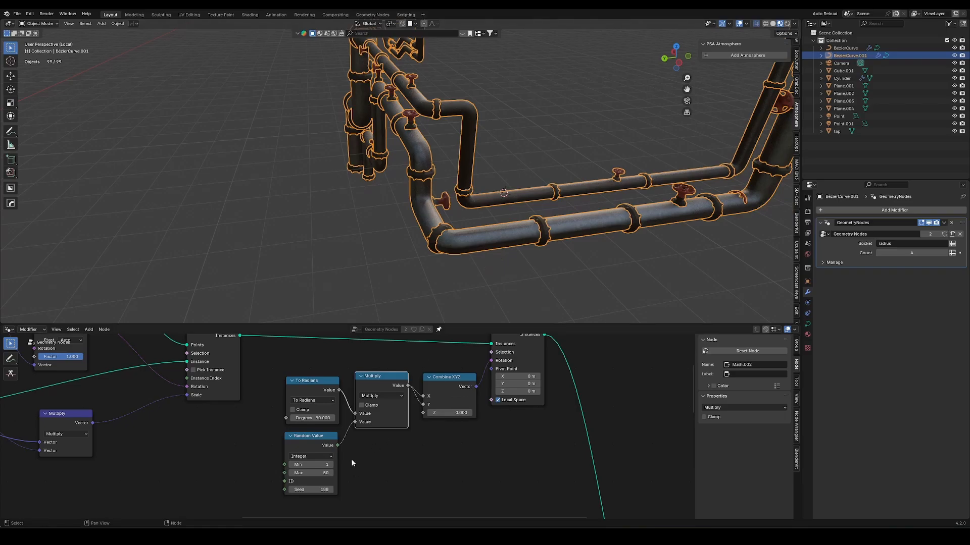
{"action": "left_click_drag", "start_coordinate": [319, 490], "coordinate": [322, 493]}
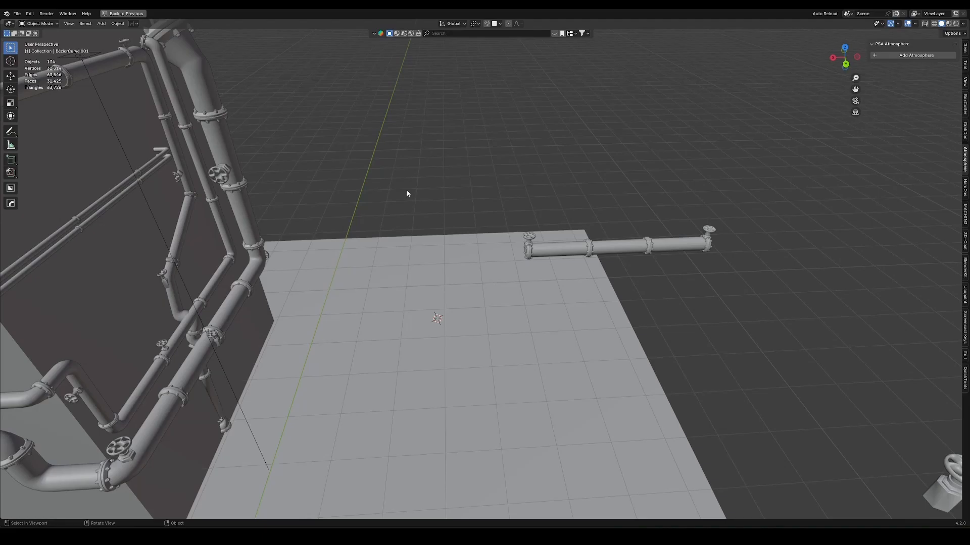
Select the separate straight pipe beyond the floor's edge and switch the viewport shading to Material Preview.
{"action": "left_click", "coordinate": [594, 251]}
{"action": "key", "text": "z"}
{"action": "left_click", "coordinate": [626, 212]}
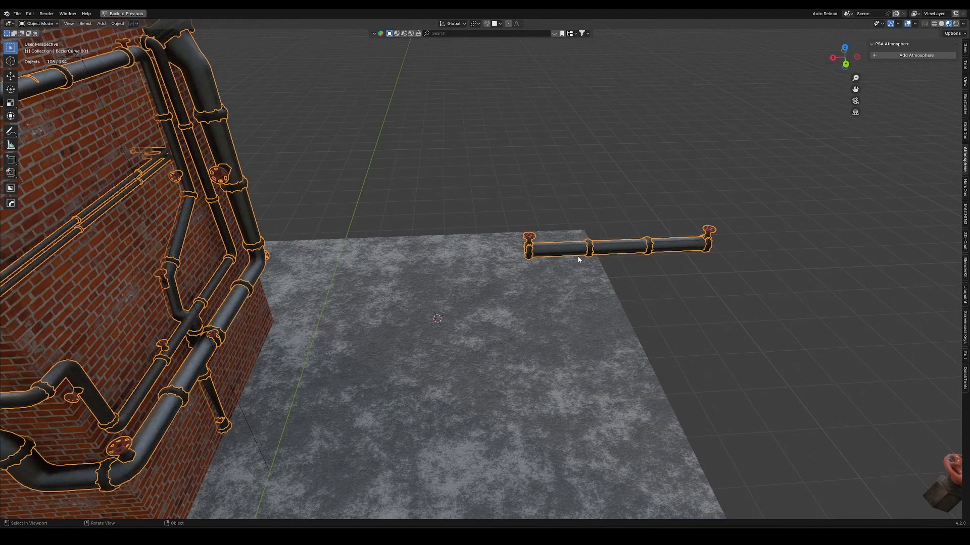
Edit the straight pipe's curve and extrude its end along the Z axis to build a vertical section.
{"action": "middle_click_drag", "start_coordinate": [781, 227], "coordinate": [480, 275], "text": "shift"}
{"action": "middle_click_drag", "start_coordinate": [469, 360], "coordinate": [554, 294], "text": "ctrl"}
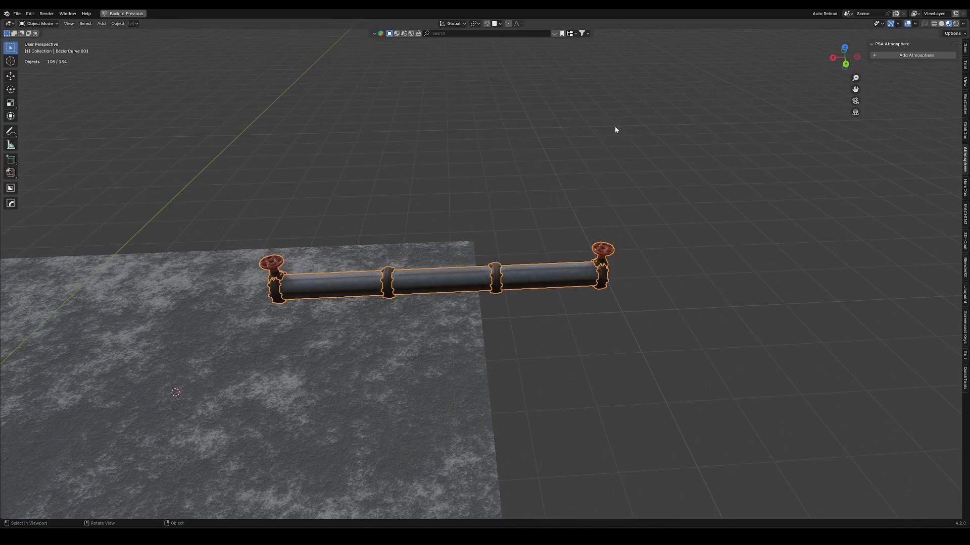
{"action": "middle_click_drag", "start_coordinate": [594, 284], "coordinate": [427, 271], "text": "shift"}
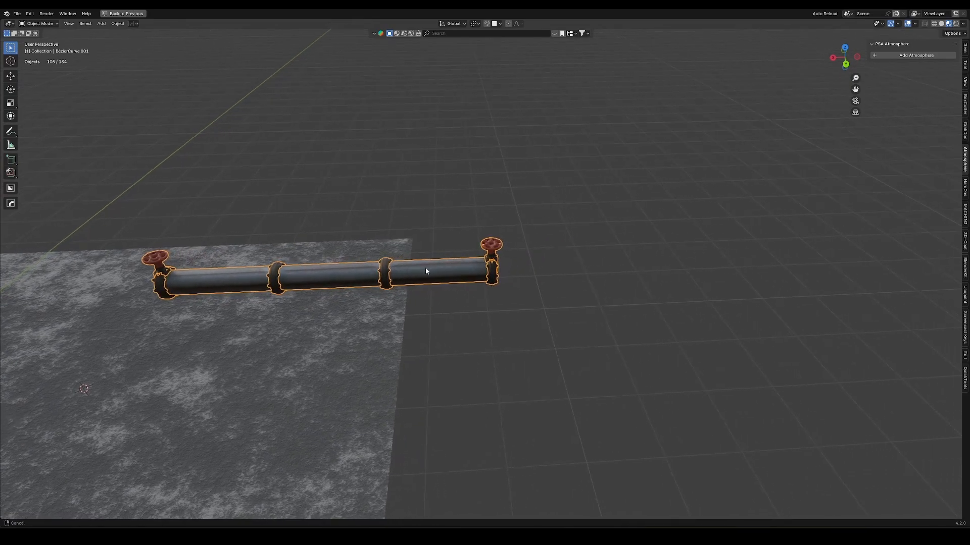
{"action": "key", "text": "Tab"}
{"action": "key", "text": "e"}
{"action": "key", "text": "z"}
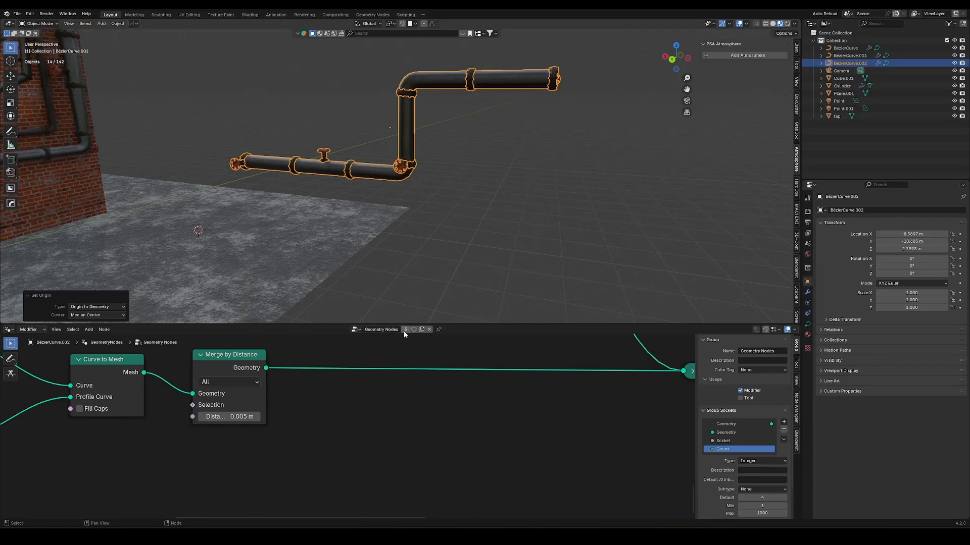
Rename the pipe node group to "pipe 1", and name the bent pipe's single-user copy "pipe unwrapped".
{"action": "left_click", "coordinate": [395, 330]}
{"action": "type", "text": "pipe 1"}
{"action": "key", "text": "Return"}
{"action": "left_click", "coordinate": [402, 329]}
{"action": "type", "text": "pipe unwrapped"}
{"action": "key", "text": "Return"}
Add a cube at the bent pipe and move it horizontally until it stands clear of the pipe.
{"action": "mouse_move", "coordinate": [399, 217]}
{"action": "middle_mouse_down"}
{"action": "mouse_move", "coordinate": [407, 208]}
{"action": "mouse_move", "coordinate": [371, 245]}
{"action": "mouse_move", "coordinate": [411, 219]}
{"action": "middle_mouse_up"}
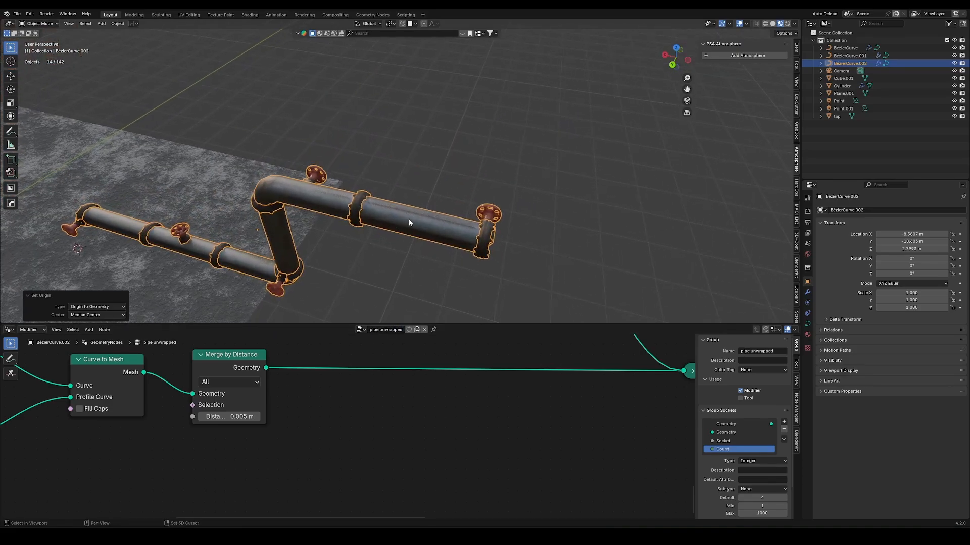
{"action": "key", "text": "shift+a"}
{"action": "mouse_move", "coordinate": [408, 228]}
{"action": "left_click", "coordinate": [448, 229]}
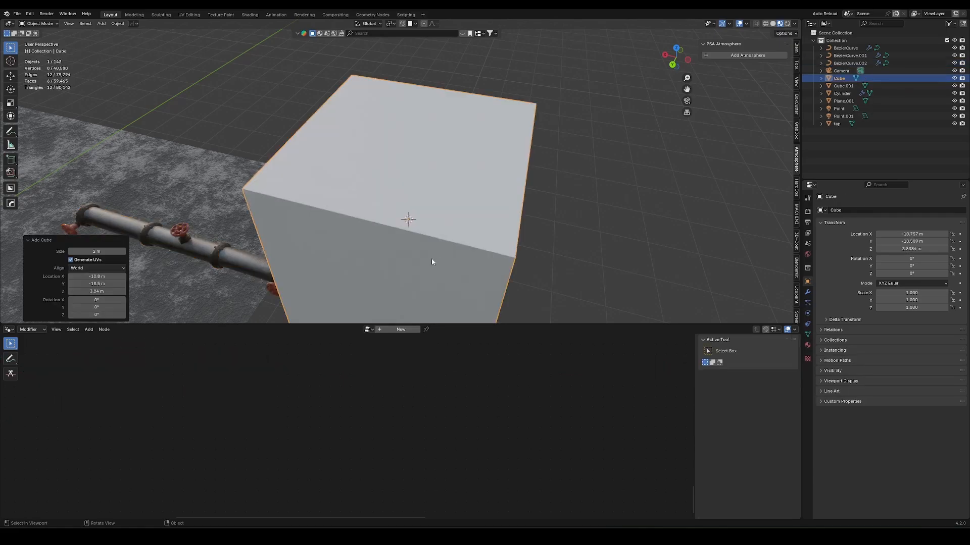
{"action": "key", "text": "g"}
{"action": "key", "text": "shift+z"}
{"action": "left_click", "coordinate": [483, 160]}
{"action": "middle_click_drag", "start_coordinate": [550, 230], "coordinate": [439, 259]}
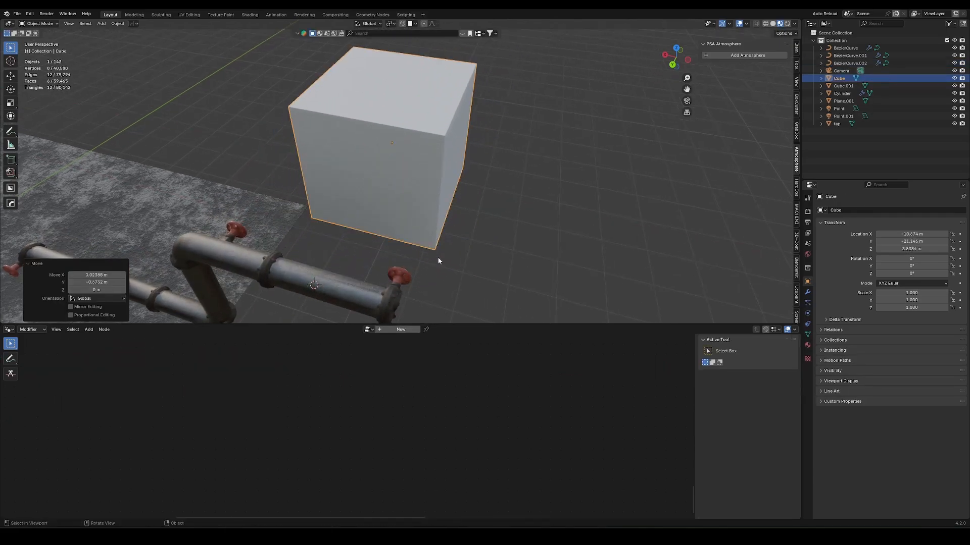
Open the Shader Editor for object materials and give the cube a new material named "uvtest".
{"action": "key", "text": "shift+F3"}
{"action": "left_click", "coordinate": [366, 351]}
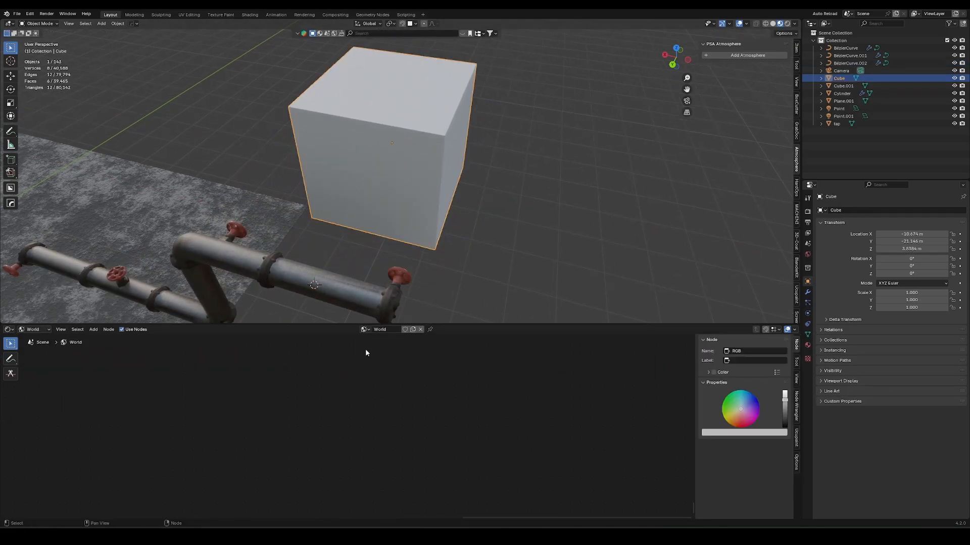
{"action": "left_click", "coordinate": [34, 330]}
{"action": "left_click", "coordinate": [34, 347]}
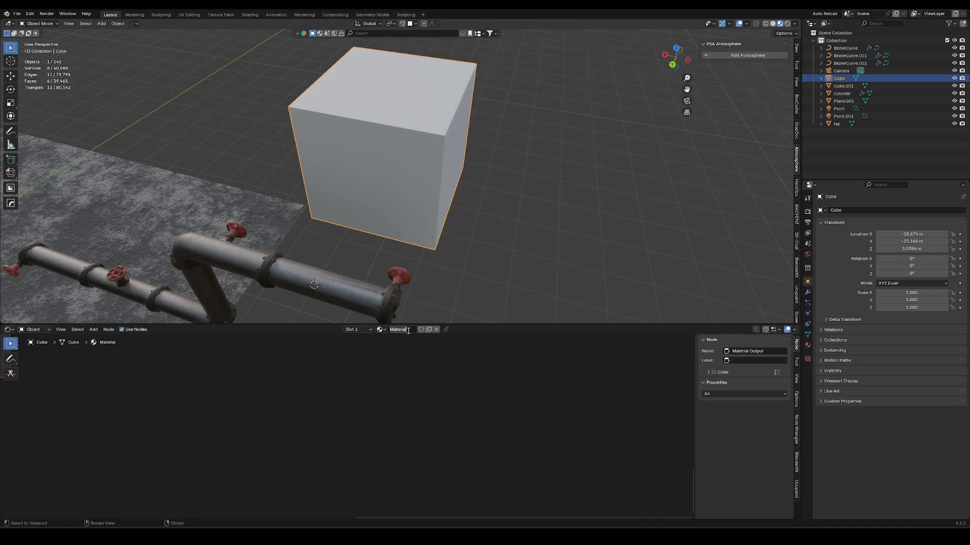
{"action": "type", "text": "uvtest"}
{"action": "key", "text": "Return"}
Use an Image Texture as the base color of the cube's material.
{"action": "left_click", "coordinate": [808, 345]}
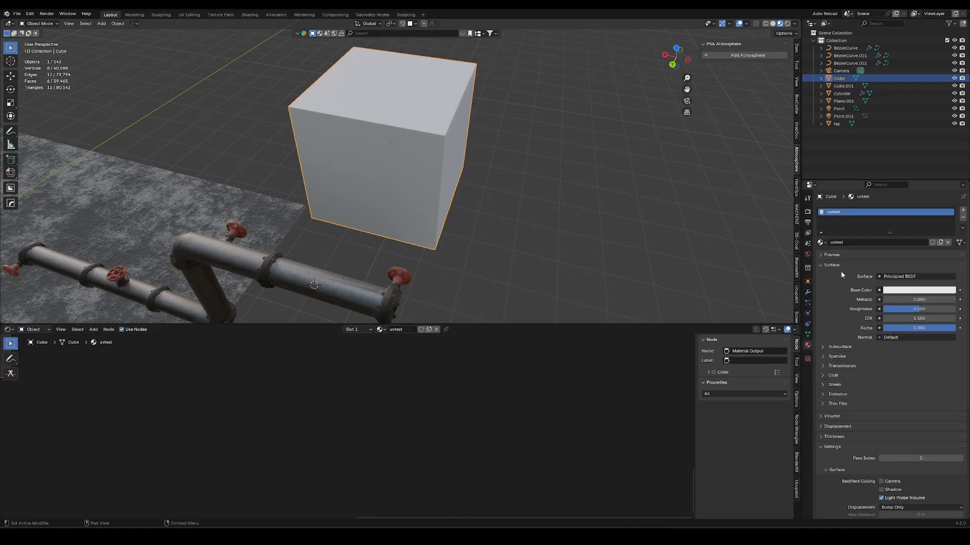
{"action": "left_click", "coordinate": [879, 290]}
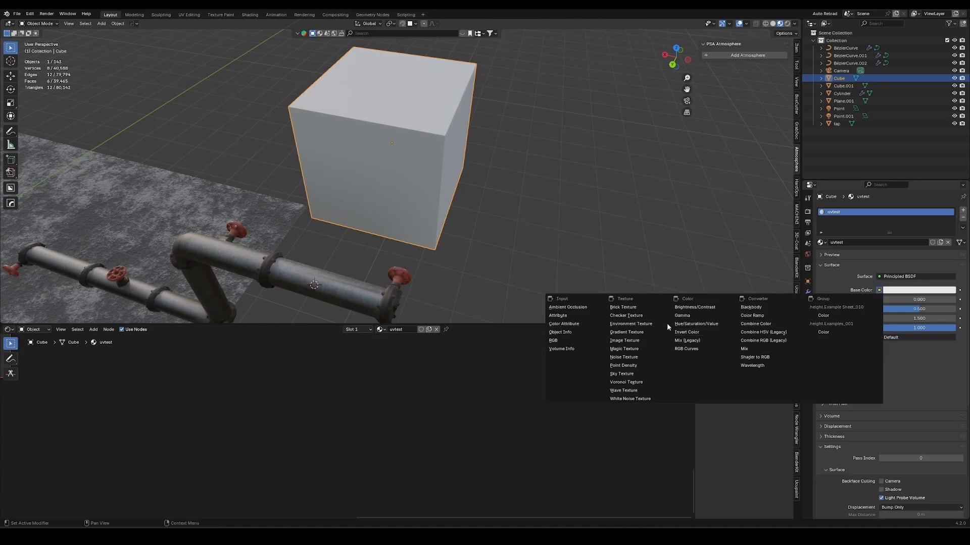
{"action": "left_click", "coordinate": [637, 340]}
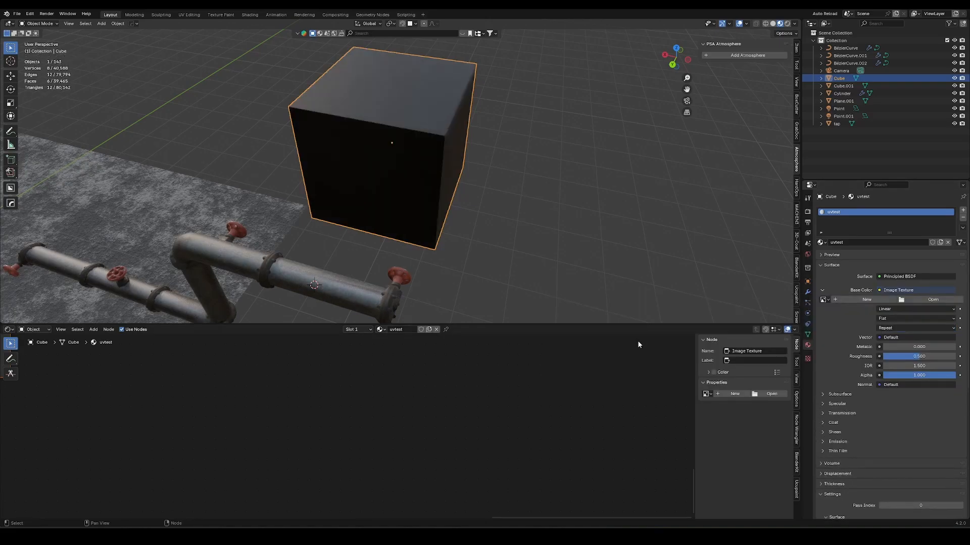
Create a new image with the Color Grid generated type for the texture and name it "uvcolour".
{"action": "left_click", "coordinate": [875, 300]}
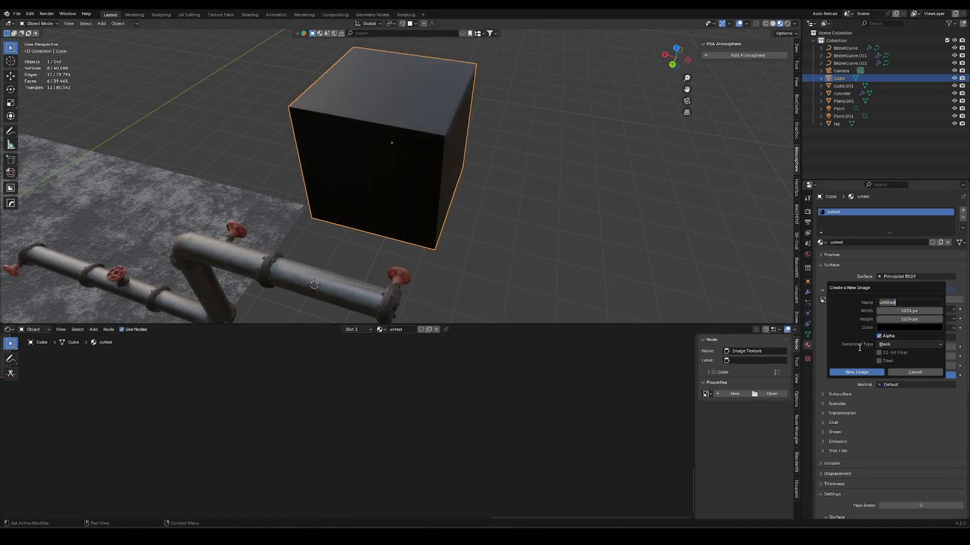
{"action": "left_click", "coordinate": [896, 344]}
{"action": "left_click", "coordinate": [895, 370]}
{"action": "left_click", "coordinate": [857, 372]}
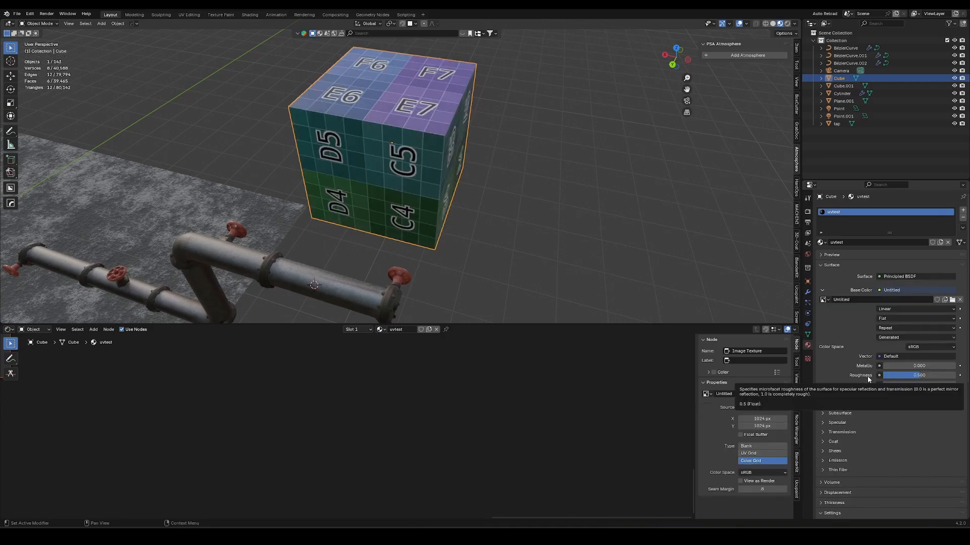
{"action": "double_click", "coordinate": [844, 301]}
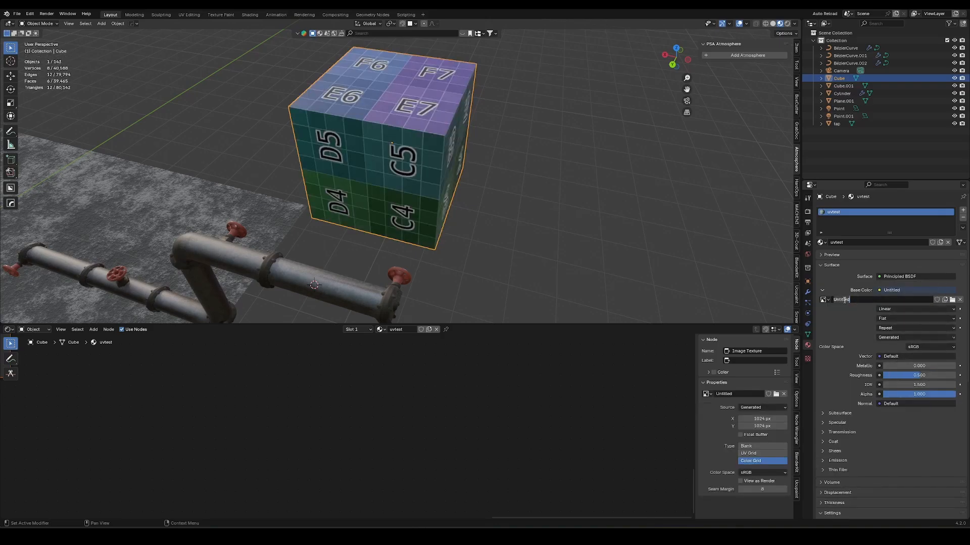
{"action": "type", "text": "uvcolour"}
{"action": "key", "text": "Return"}
Open the bent pipe's geometry nodes and insert the Set Material node between Merge by Distance and Join Geometry.
{"action": "left_click", "coordinate": [243, 257]}
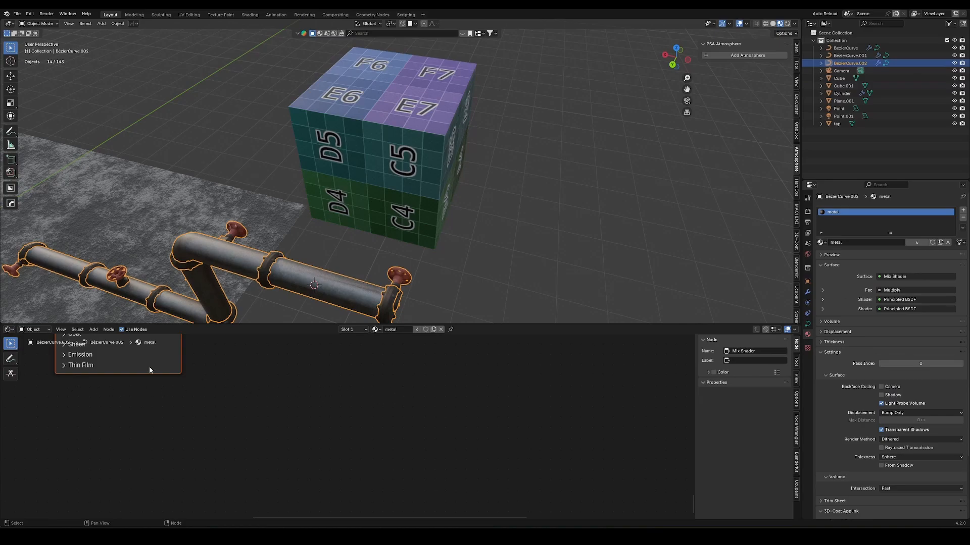
{"action": "scroll", "coordinate": [8, 332], "scroll_direction": "up", "scroll_amount": 1, "text": "ctrl"}
{"action": "middle_click_drag", "start_coordinate": [222, 369], "coordinate": [442, 435]}
{"action": "scroll", "coordinate": [446, 459], "scroll_direction": "down", "scroll_amount": 12}
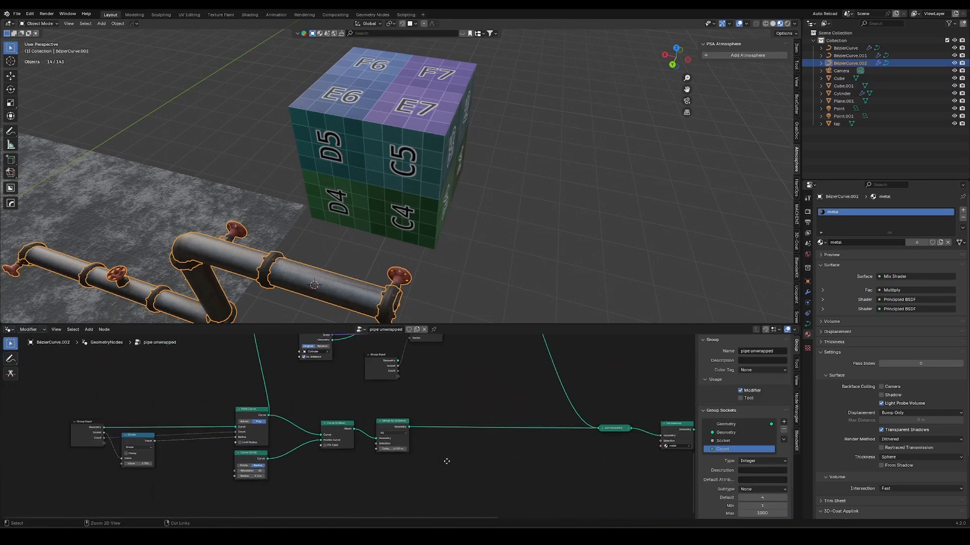
{"action": "middle_click_drag", "start_coordinate": [539, 455], "coordinate": [433, 441]}
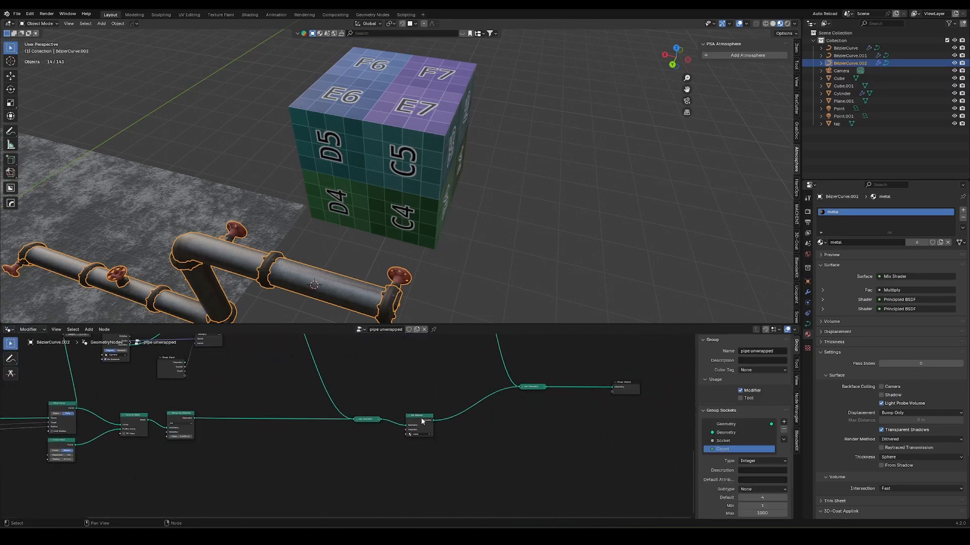
{"action": "left_click_drag", "start_coordinate": [422, 421], "coordinate": [296, 409]}
Assign the uvtest material in the Set Material node that follows Merge by Distance.
{"action": "middle_click_drag", "start_coordinate": [277, 470], "coordinate": [519, 440]}
{"action": "left_click", "coordinate": [533, 404]}
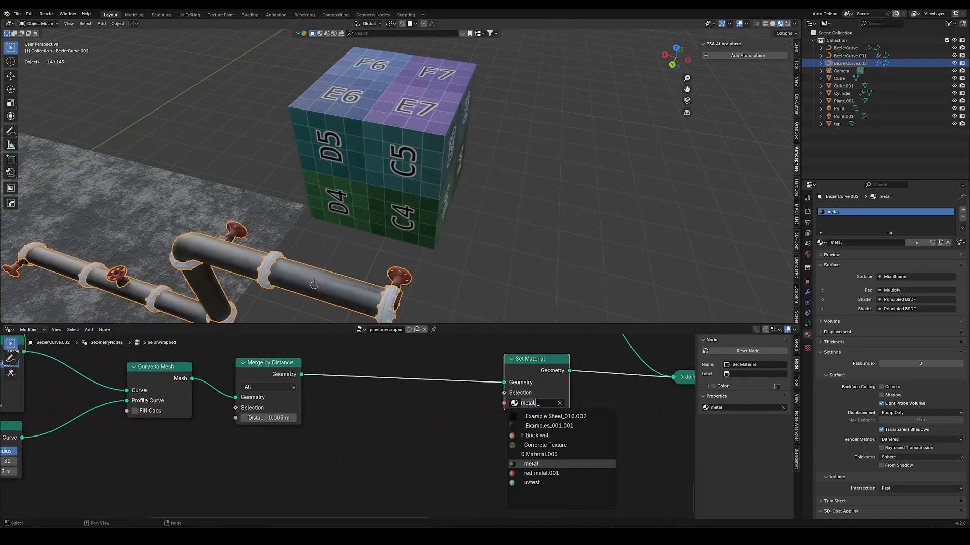
{"action": "left_click", "coordinate": [538, 482]}
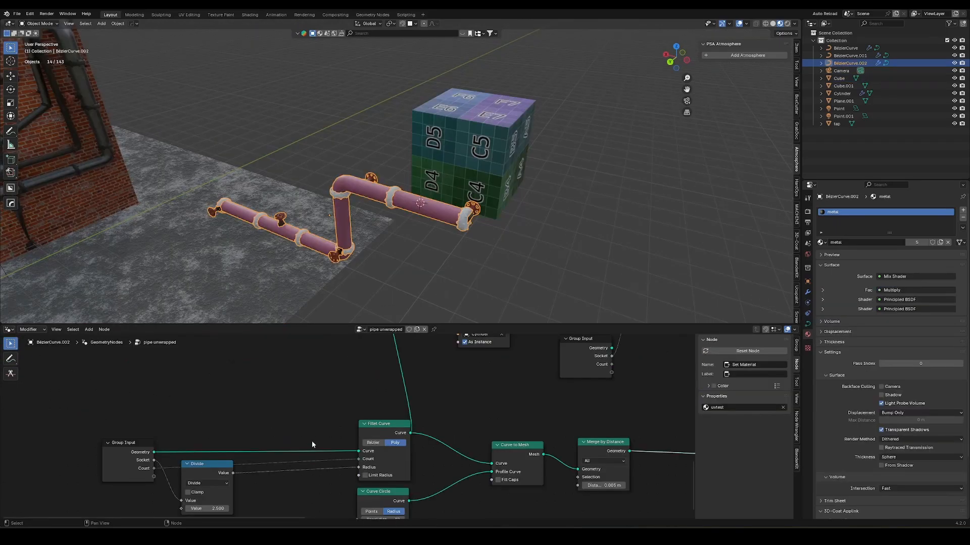
{"action": "middle_click_drag", "start_coordinate": [303, 480], "coordinate": [256, 410]}
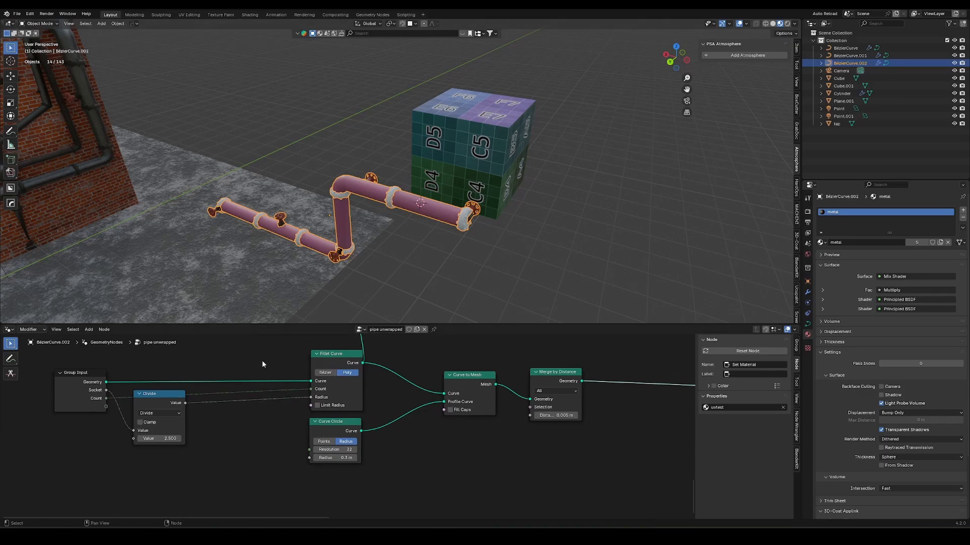
Insert a Store Named Attribute node between Curve Circle and Curve to Mesh in the pipe unwrapped node tree.
{"action": "middle_click_drag", "start_coordinate": [369, 398], "coordinate": [265, 413]}
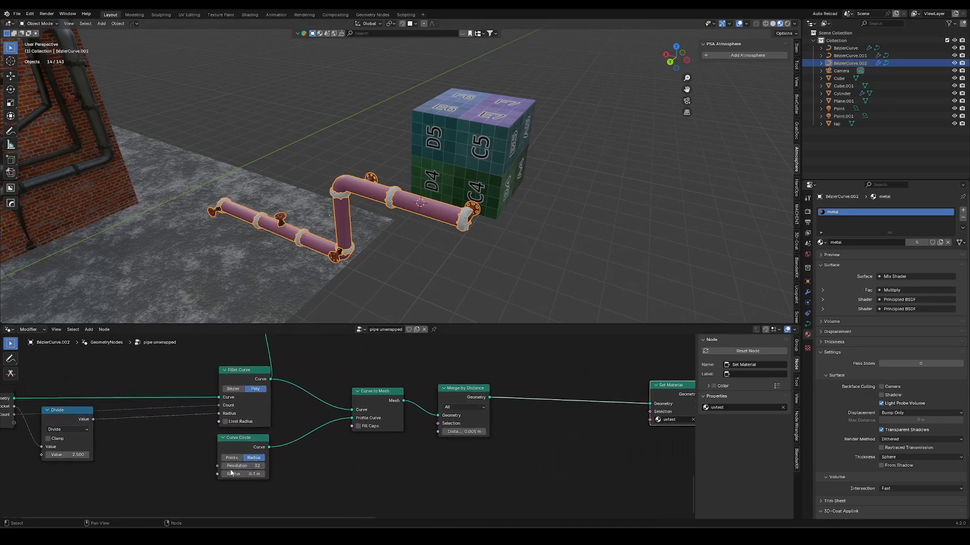
{"action": "left_click", "coordinate": [244, 443]}
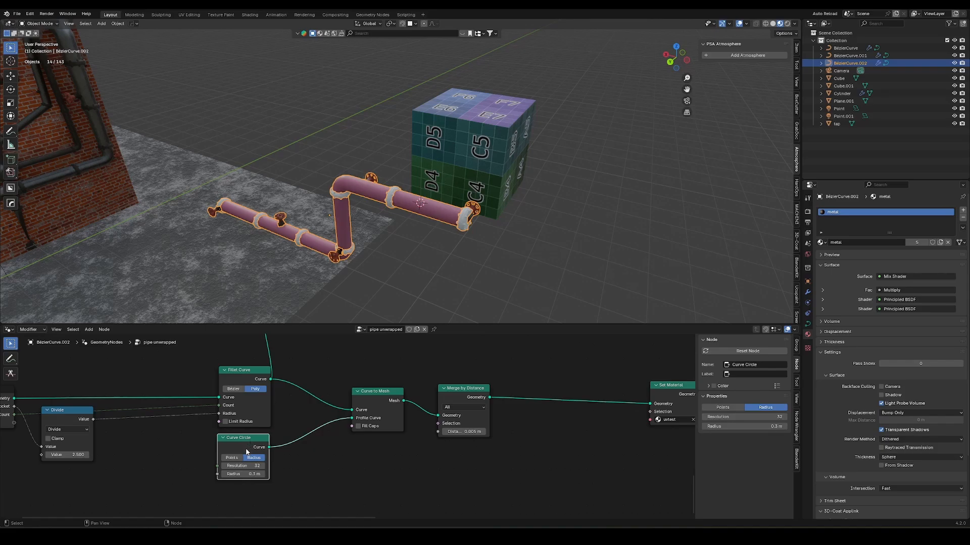
{"action": "middle_click_drag", "start_coordinate": [406, 197], "coordinate": [372, 166]}
{"action": "scroll", "coordinate": [372, 165], "scroll_direction": "up", "scroll_amount": 3}
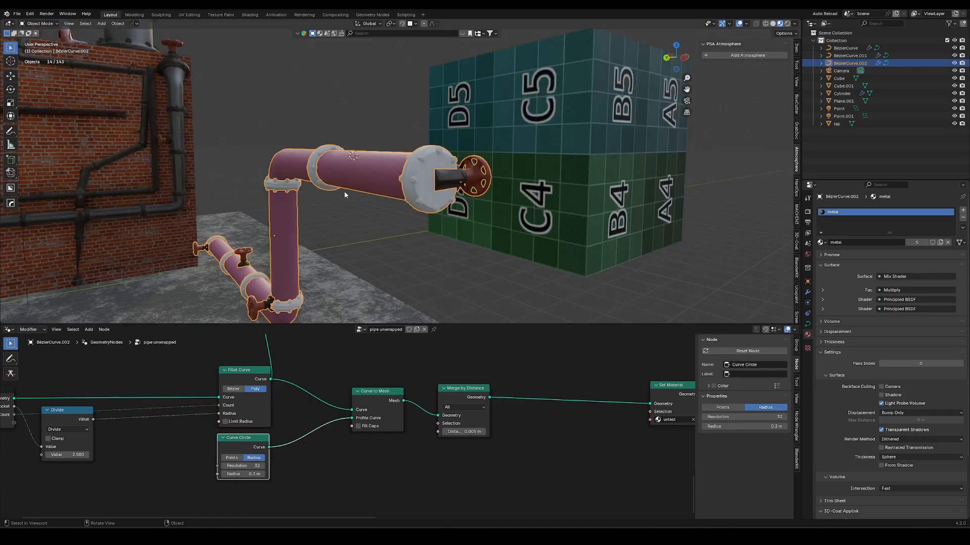
{"action": "middle_click_drag", "start_coordinate": [343, 171], "coordinate": [509, 246]}
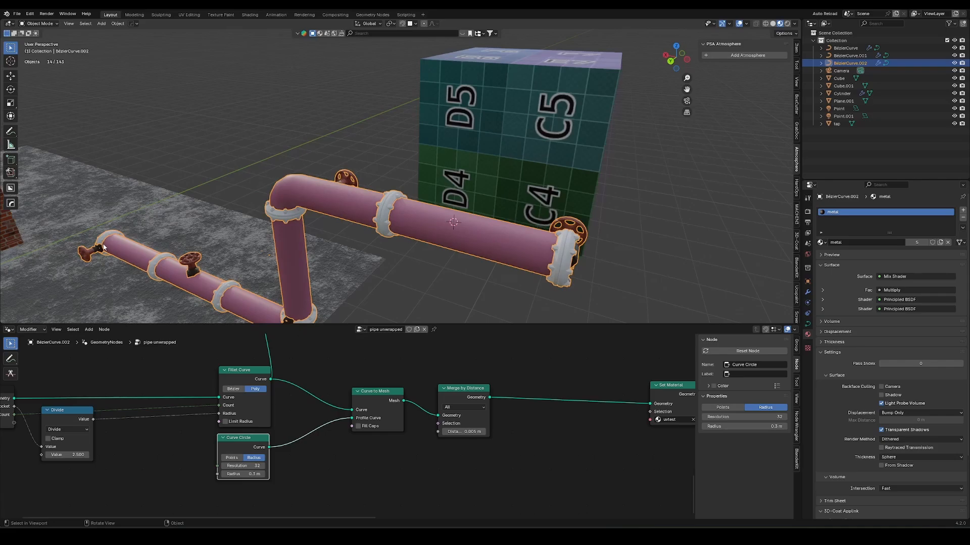
{"action": "key", "text": "shift+a"}
{"action": "type", "text": "capt"}
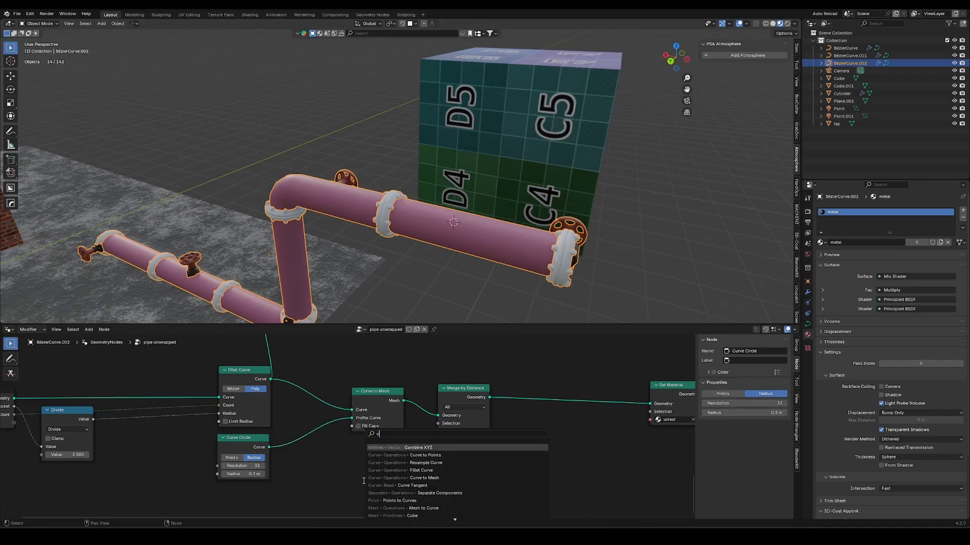
{"action": "key", "text": "BackSpace"}
{"action": "key", "text": "BackSpace"}
{"action": "key", "text": "BackSpace"}
{"action": "key", "text": "BackSpace"}
{"action": "type", "text": "store"}
{"action": "key", "text": "Return"}
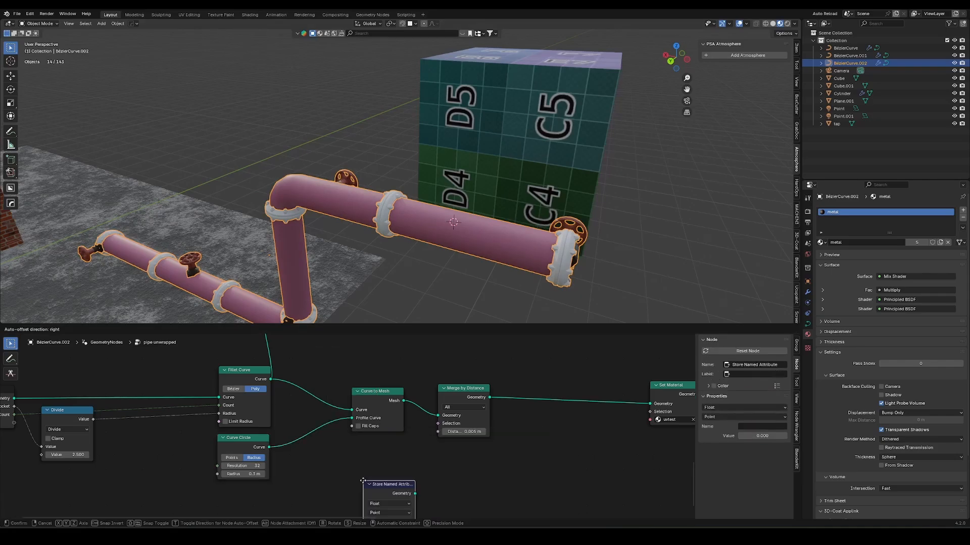
{"action": "left_click", "coordinate": [313, 463]}
{"action": "left_click", "coordinate": [297, 424]}
Duplicate Store Named Attribute onto the Fillet Curve link, naming the circle's attribute "curve x" and the path's attribute "curve y".
{"action": "key", "text": "shift+d"}
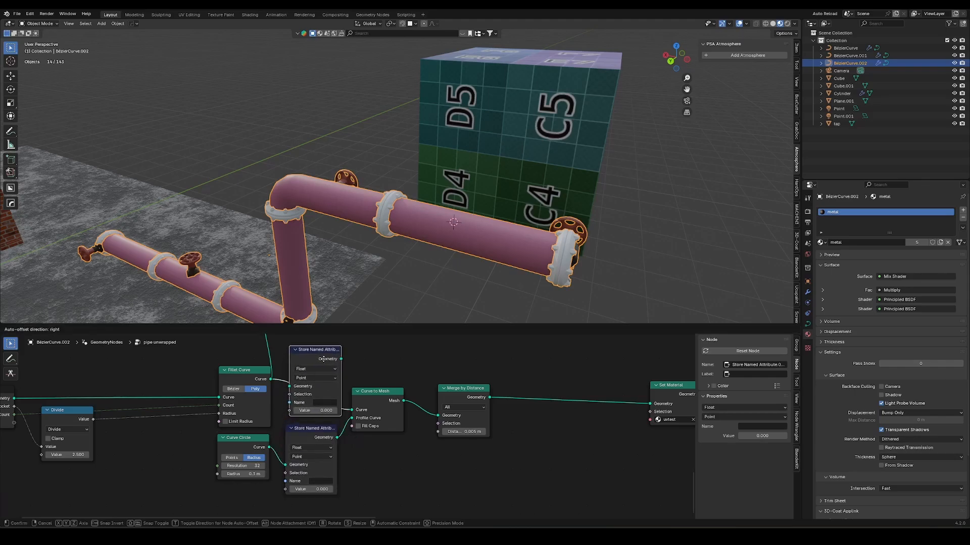
{"action": "left_click", "coordinate": [328, 368]}
{"action": "middle_click_drag", "start_coordinate": [321, 480], "coordinate": [379, 462]}
{"action": "left_click", "coordinate": [380, 462]}
{"action": "type", "text": "curve x"}
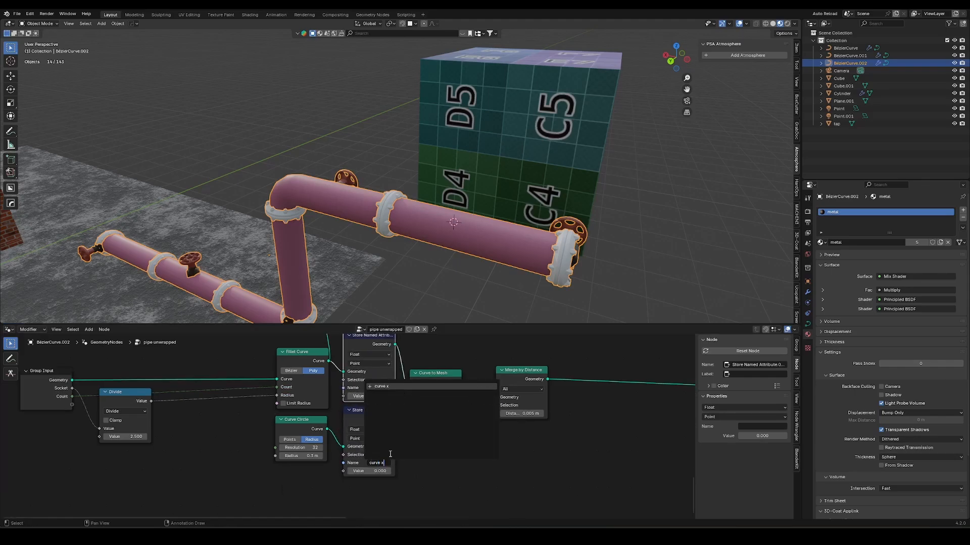
{"action": "key", "text": "Return"}
{"action": "left_click", "coordinate": [378, 388]}
{"action": "type", "text": "curv"}
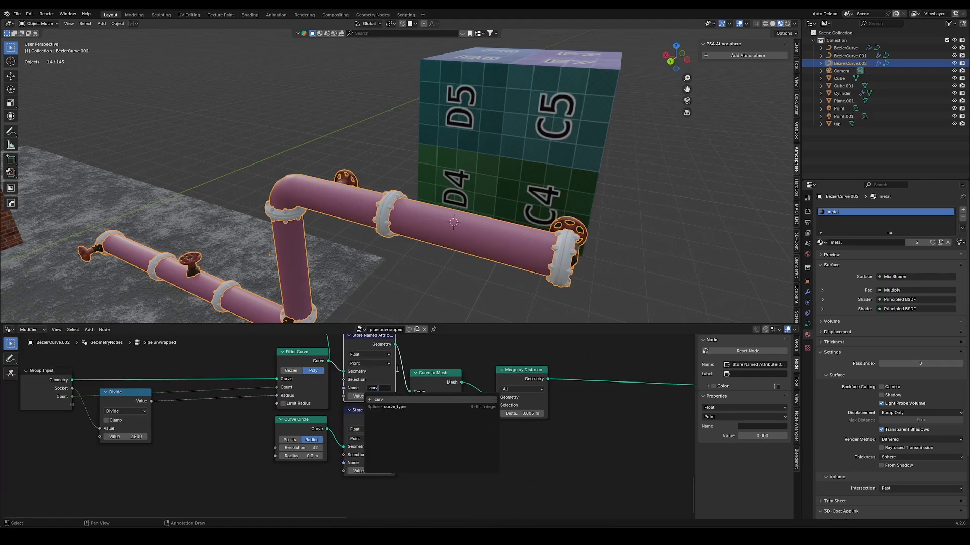
{"action": "type", "text": "e y"}
{"action": "key", "text": "Return"}
Add a Spline Parameter node, connecting its Factor to the curve x value and its Length to the curve y value.
{"action": "key", "text": "shift+a"}
{"action": "type", "text": "splnie"}
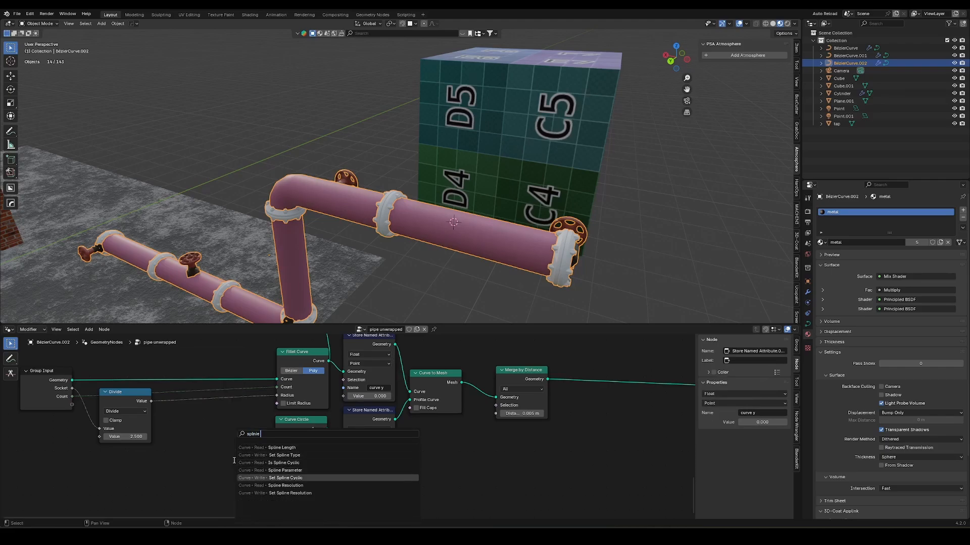
{"action": "left_click", "coordinate": [286, 470]}
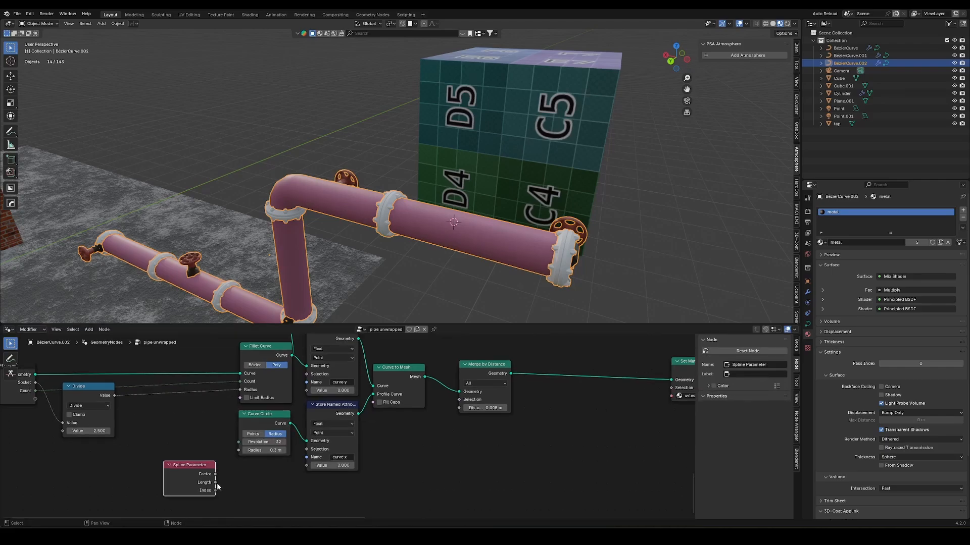
{"action": "left_click_drag", "start_coordinate": [216, 482], "coordinate": [308, 469]}
{"action": "left_click", "coordinate": [204, 466]}
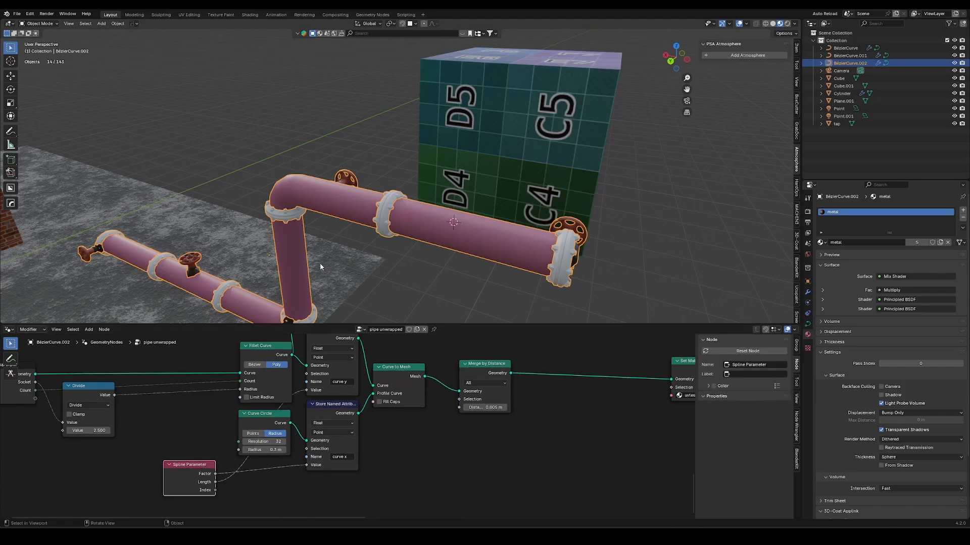
Add two Attribute nodes named "curve x" and "curve y" to the cube's uvtest material.
{"action": "left_click", "coordinate": [505, 167]}
{"action": "left_click", "coordinate": [9, 330]}
{"action": "left_click", "coordinate": [31, 392]}
{"action": "key", "text": "shift+a"}
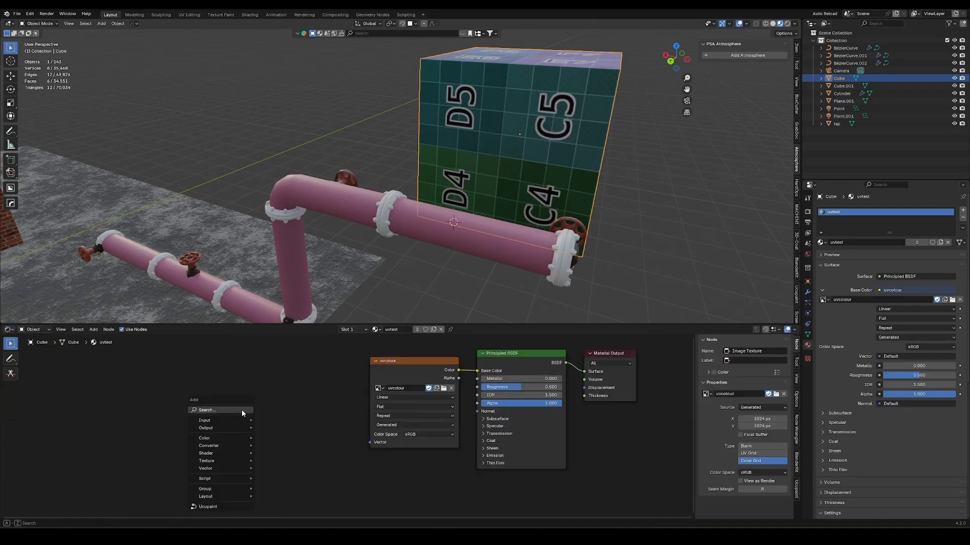
{"action": "left_click", "coordinate": [242, 413]}
{"action": "type", "text": "attribute"}
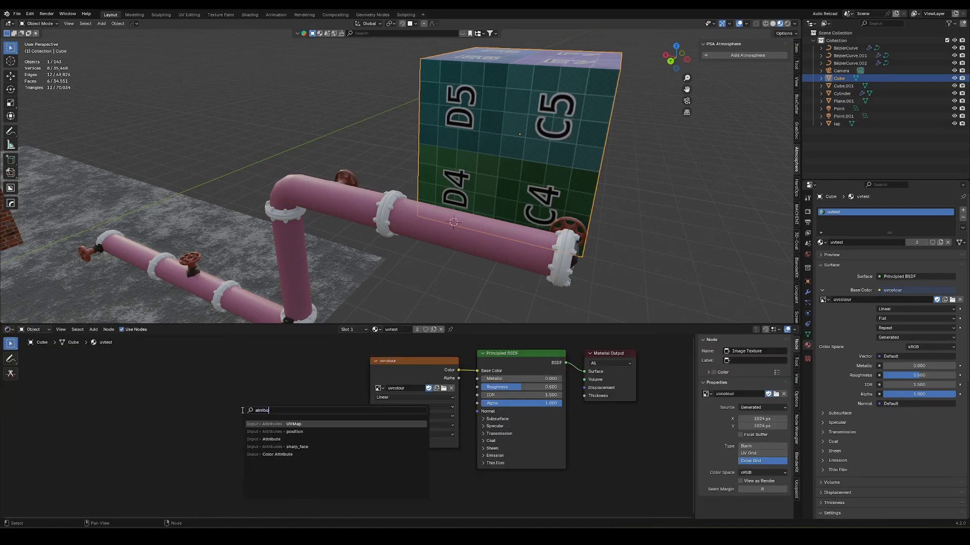
{"action": "key", "text": "Return"}
{"action": "left_click", "coordinate": [193, 394]}
{"action": "left_click", "coordinate": [226, 450]}
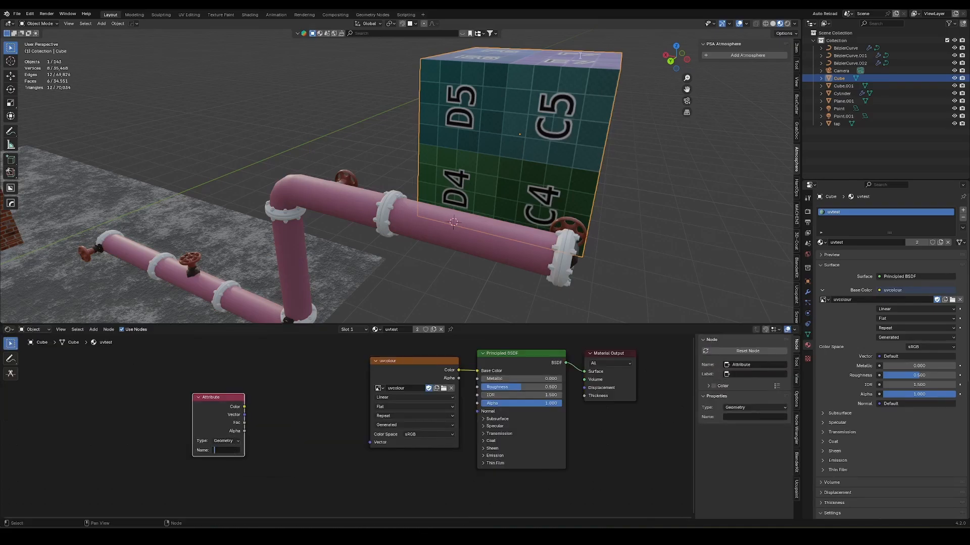
{"action": "type", "text": "curve x"}
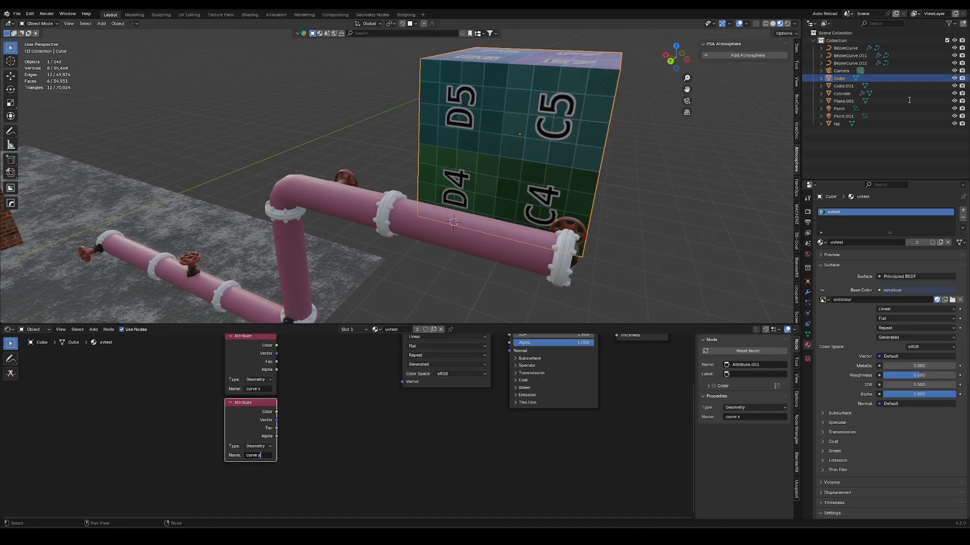
{"action": "key", "text": "Return"}
Combine the curve x and curve y Fac outputs as X and Y in Combine XYZ and feed the uvcolour texture's Vector.
{"action": "middle_click_drag", "start_coordinate": [283, 374], "coordinate": [259, 393]}
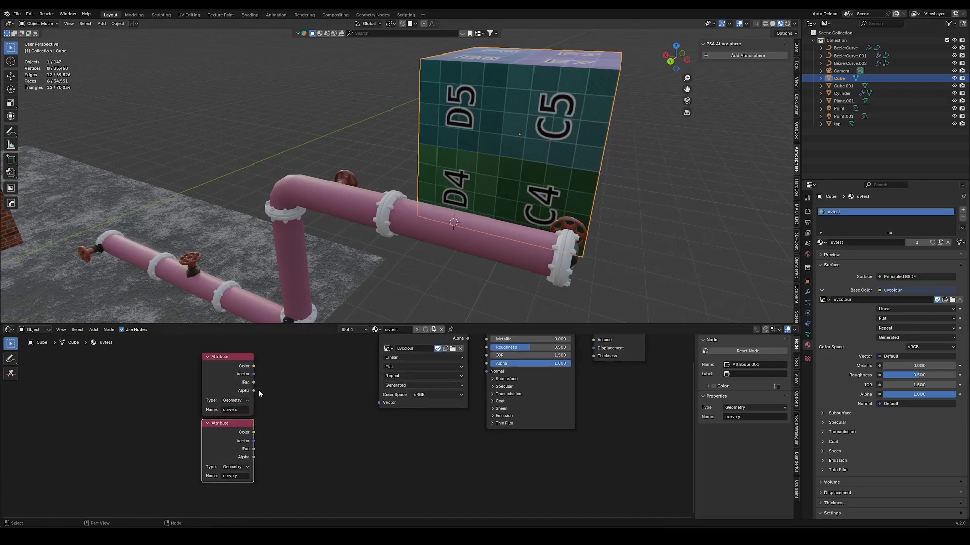
{"action": "left_click_drag", "start_coordinate": [253, 382], "coordinate": [294, 367]}
{"action": "type", "text": "comb"}
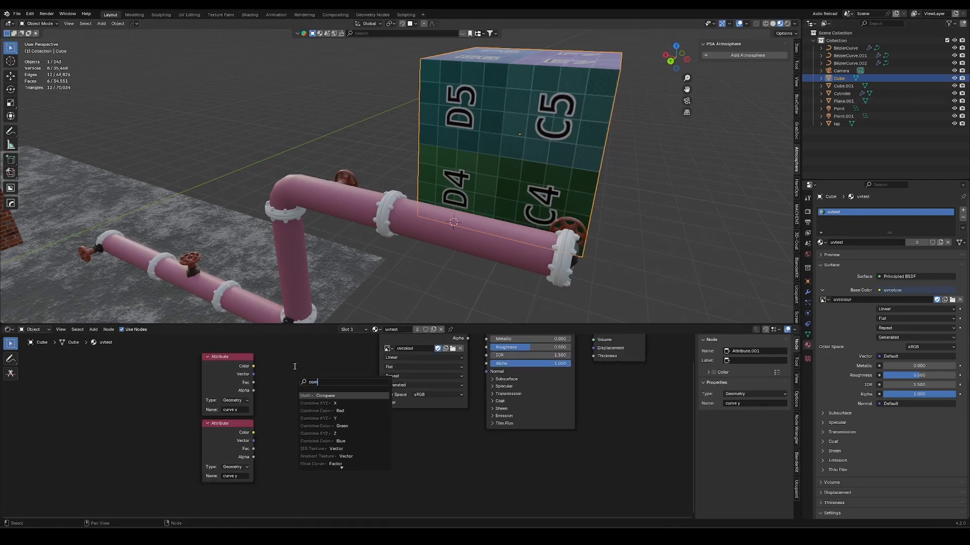
{"action": "key", "text": "Return"}
{"action": "left_click", "coordinate": [289, 359]}
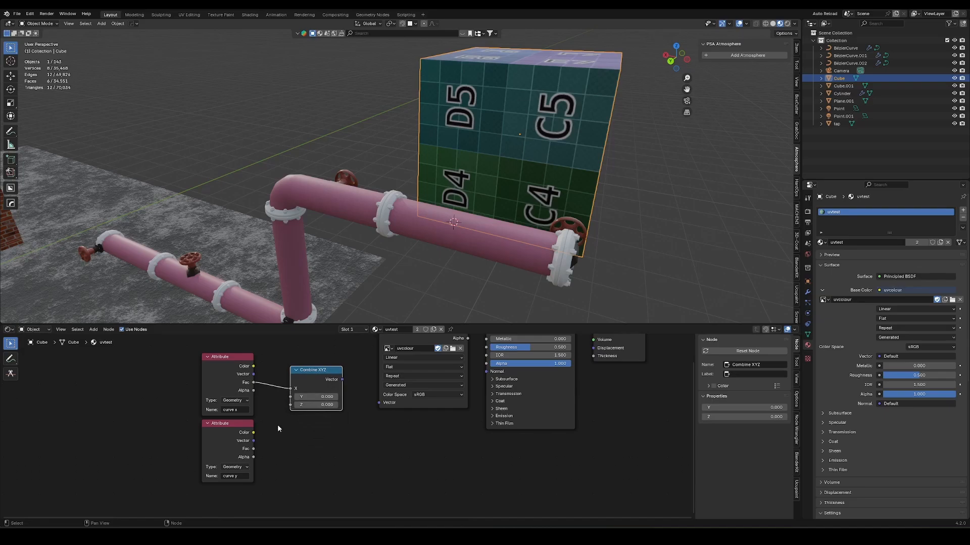
{"action": "left_click_drag", "start_coordinate": [254, 449], "coordinate": [291, 397]}
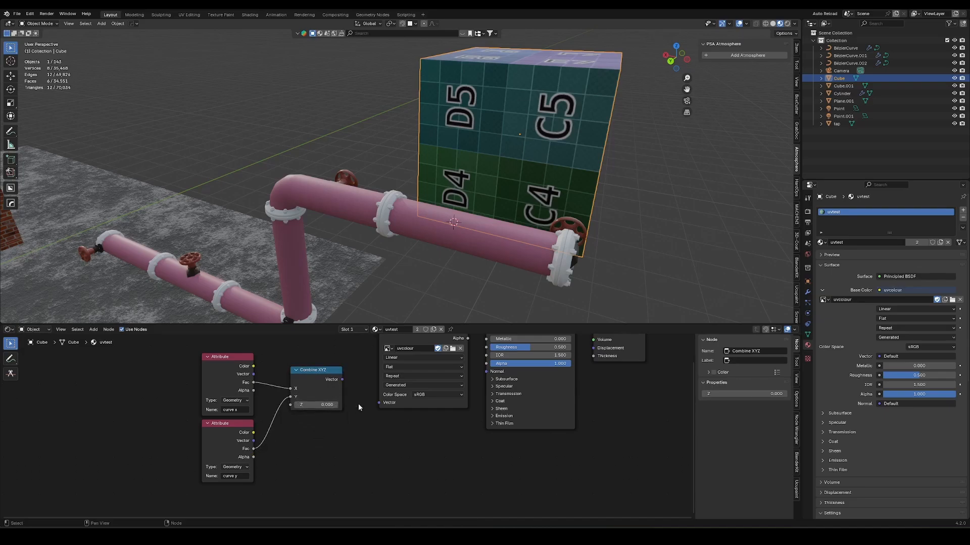
{"action": "middle_click_drag", "start_coordinate": [376, 399], "coordinate": [289, 468]}
{"action": "left_click_drag", "start_coordinate": [256, 448], "coordinate": [295, 471]}
Select the bent pipe and return to its geometry node tree.
{"action": "scroll", "coordinate": [365, 223], "scroll_direction": "down", "scroll_amount": 2}
{"action": "middle_click_drag", "start_coordinate": [366, 223], "coordinate": [398, 232]}
{"action": "middle_click_drag", "start_coordinate": [398, 232], "coordinate": [396, 162], "text": "ctrl"}
{"action": "left_click", "coordinate": [397, 161]}
{"action": "middle_click_drag", "start_coordinate": [465, 153], "coordinate": [485, 226], "text": "ctrl"}
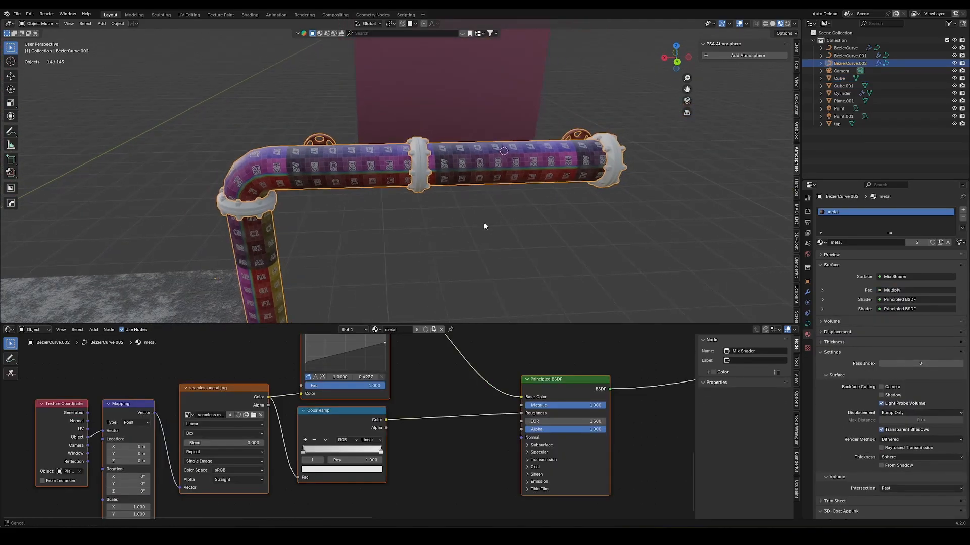
{"action": "middle_click_drag", "start_coordinate": [601, 233], "coordinate": [517, 253], "text": "shift"}
{"action": "key", "text": "Tab"}
{"action": "key", "text": "g"}
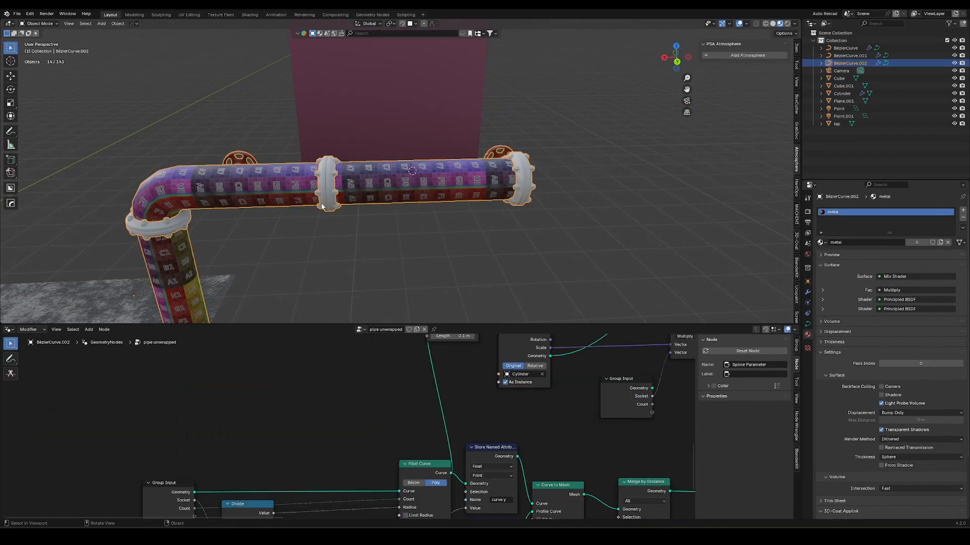
Set Merge by Distance to Connected and move the node closer to Set Material.
{"action": "middle_click_drag", "start_coordinate": [213, 293], "coordinate": [253, 229]}
{"action": "middle_click_drag", "start_coordinate": [530, 403], "coordinate": [539, 452]}
{"action": "middle_click_drag", "start_coordinate": [539, 452], "coordinate": [358, 375], "text": "ctrl"}
{"action": "middle_click_drag", "start_coordinate": [349, 398], "coordinate": [339, 354], "text": "ctrl"}
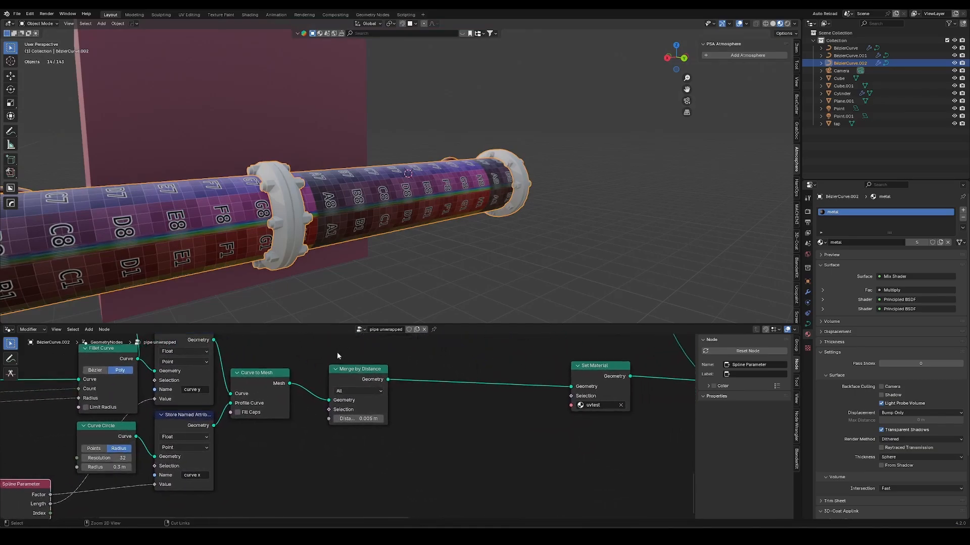
{"action": "left_click", "coordinate": [354, 391]}
{"action": "left_click", "coordinate": [348, 426]}
{"action": "left_click_drag", "start_coordinate": [360, 376], "coordinate": [447, 379]}
{"action": "middle_click_drag", "start_coordinate": [214, 248], "coordinate": [407, 197], "text": "shift"}
{"action": "scroll", "coordinate": [352, 214], "scroll_direction": "down", "scroll_amount": 2}
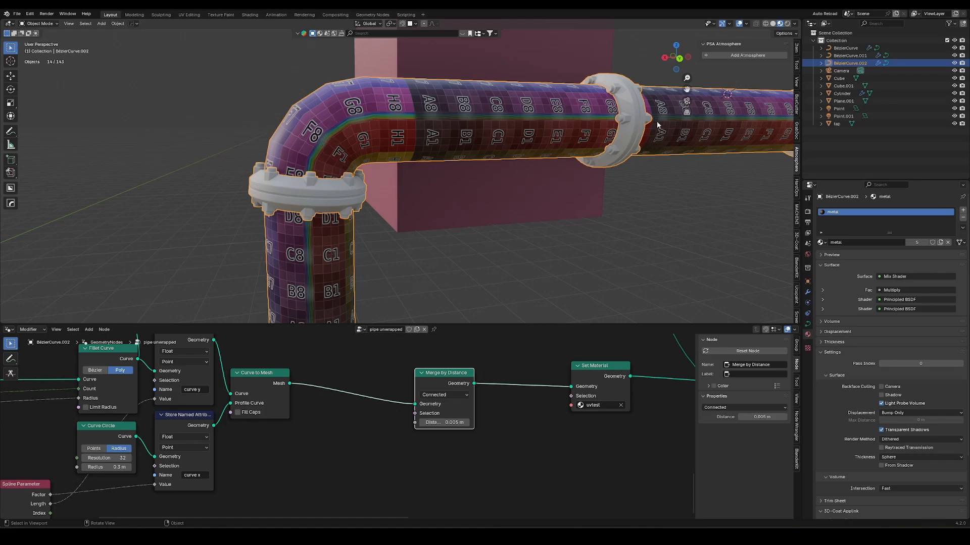
Move the Curve Circle node below Spline Parameter and add a Spiral node beside it.
{"action": "left_click", "coordinate": [240, 418]}
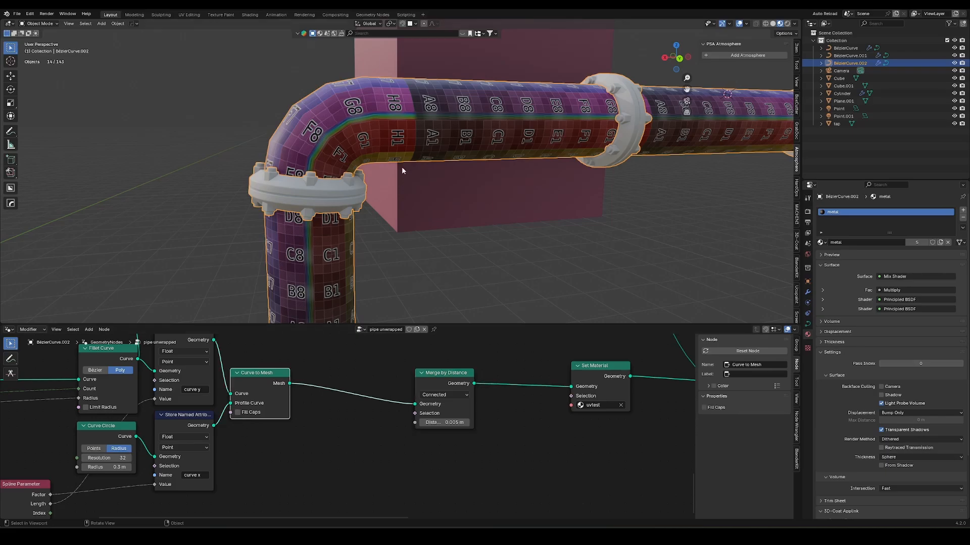
{"action": "middle_click_drag", "start_coordinate": [200, 477], "coordinate": [396, 452]}
{"action": "scroll", "coordinate": [348, 480], "scroll_direction": "down", "scroll_amount": 2}
{"action": "middle_click_drag", "start_coordinate": [349, 487], "coordinate": [343, 448]}
{"action": "left_click_drag", "start_coordinate": [315, 381], "coordinate": [316, 452]}
{"action": "scroll", "coordinate": [241, 484], "scroll_direction": "up", "scroll_amount": 3}
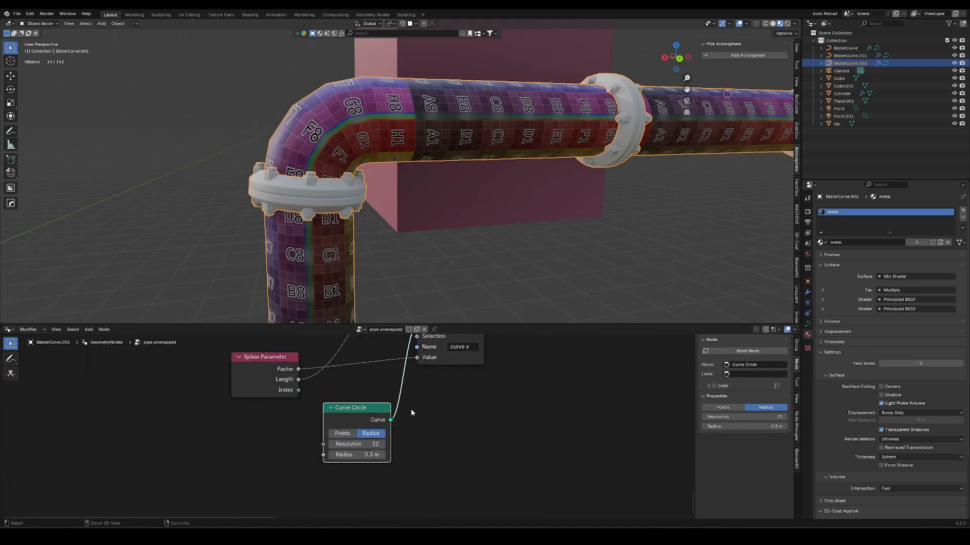
{"action": "key", "text": "shift+a"}
{"action": "type", "text": "spiral"}
{"action": "key", "text": "Return"}
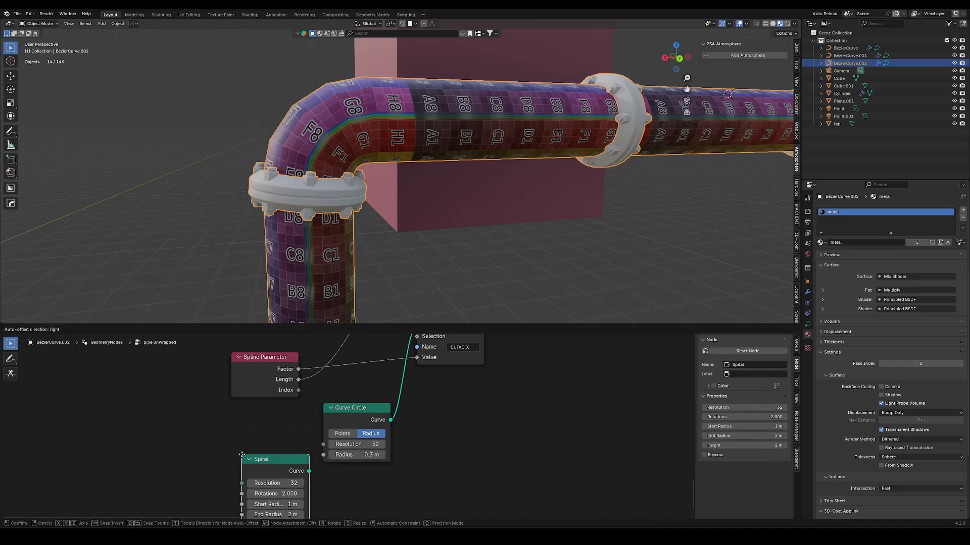
{"action": "left_click", "coordinate": [228, 429]}
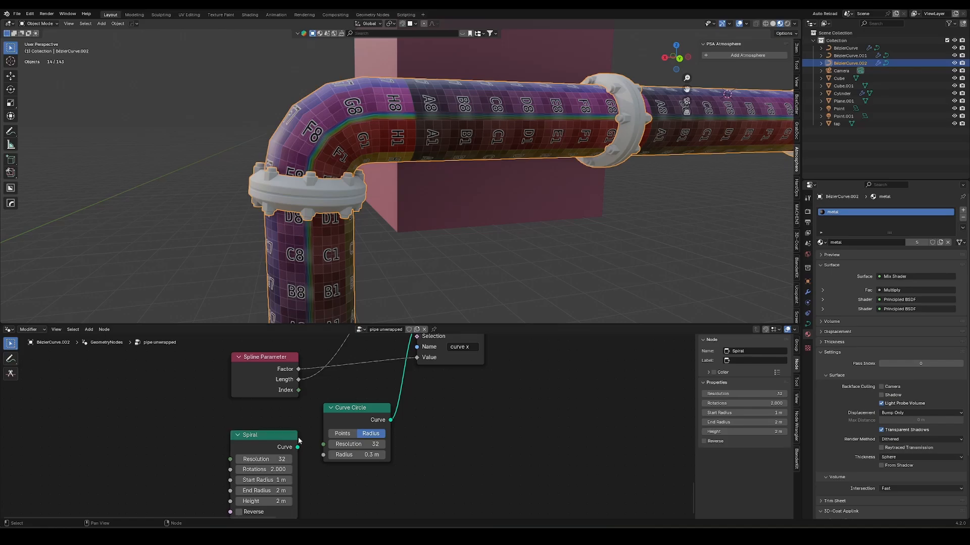
Replace Curve Circle with the Spiral's curve as the geometry input of the curve x Store Named Attribute node.
{"action": "scroll", "coordinate": [313, 454], "scroll_direction": "down", "scroll_amount": 2}
{"action": "left_click_drag", "start_coordinate": [303, 466], "coordinate": [398, 373]}
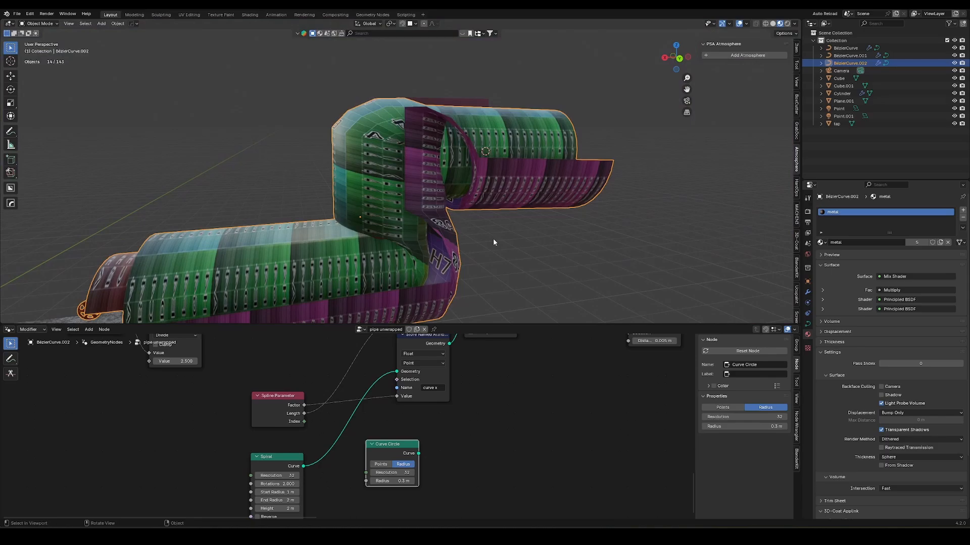
{"action": "middle_click_drag", "start_coordinate": [493, 242], "coordinate": [426, 216]}
{"action": "scroll", "coordinate": [426, 238], "scroll_direction": "up", "scroll_amount": 1}
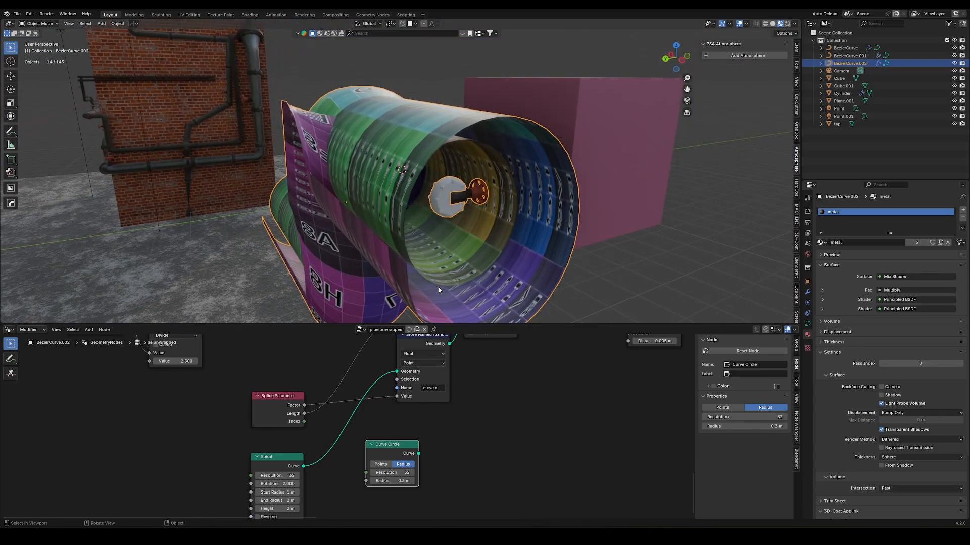
{"action": "scroll", "coordinate": [324, 449], "scroll_direction": "up", "scroll_amount": 2}
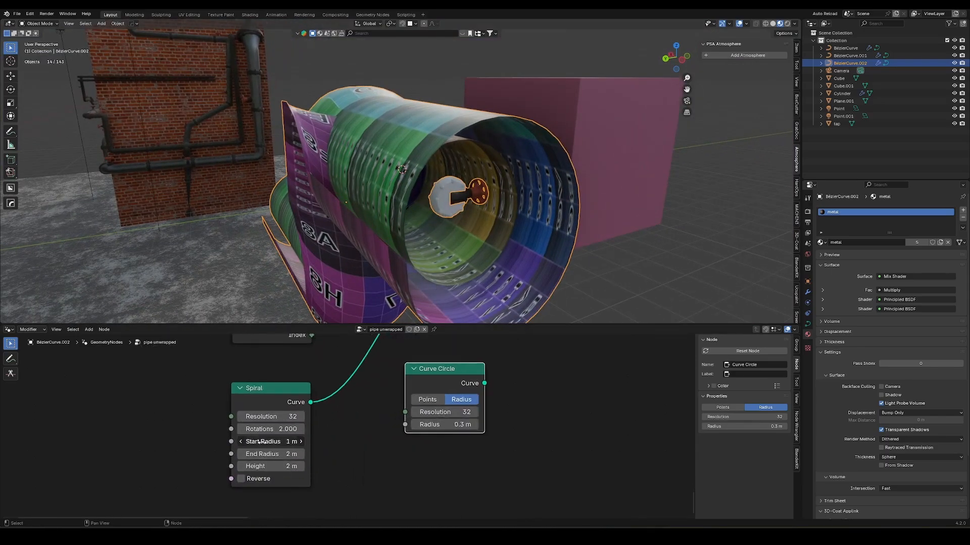
Drive both the Spiral's Start Radius and End Radius with a Value node of 0.700.
{"action": "left_click_drag", "start_coordinate": [260, 442], "coordinate": [282, 444]}
{"action": "left_click_drag", "start_coordinate": [266, 454], "coordinate": [231, 454]}
{"action": "left_click", "coordinate": [198, 434]}
{"action": "type", "text": "value"}
{"action": "key", "text": "Return"}
Set the Spiral's height to 0 m and inspect the closed pipe profile.
{"action": "middle_click_drag", "start_coordinate": [505, 192], "coordinate": [595, 197]}
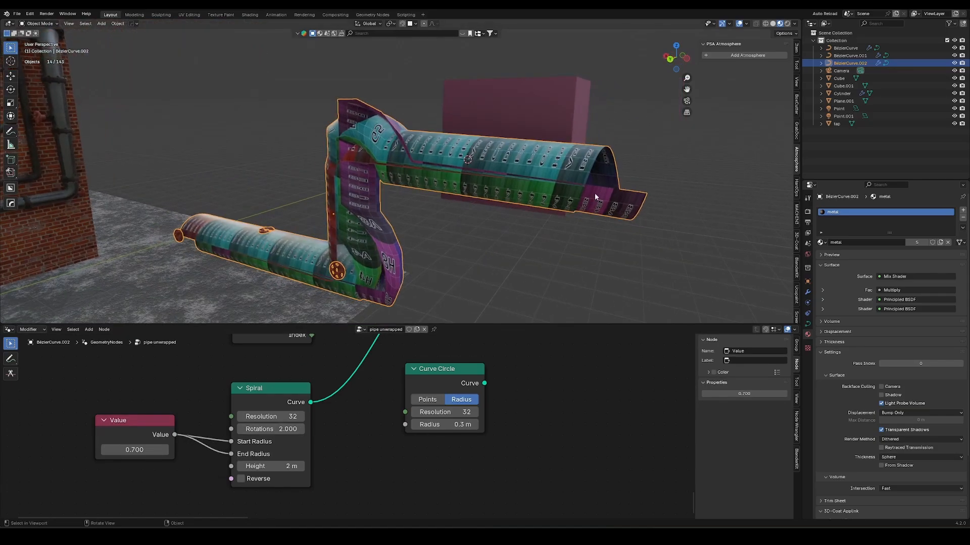
{"action": "left_click", "coordinate": [280, 465]}
{"action": "type", "text": "0"}
{"action": "key", "text": "Return"}
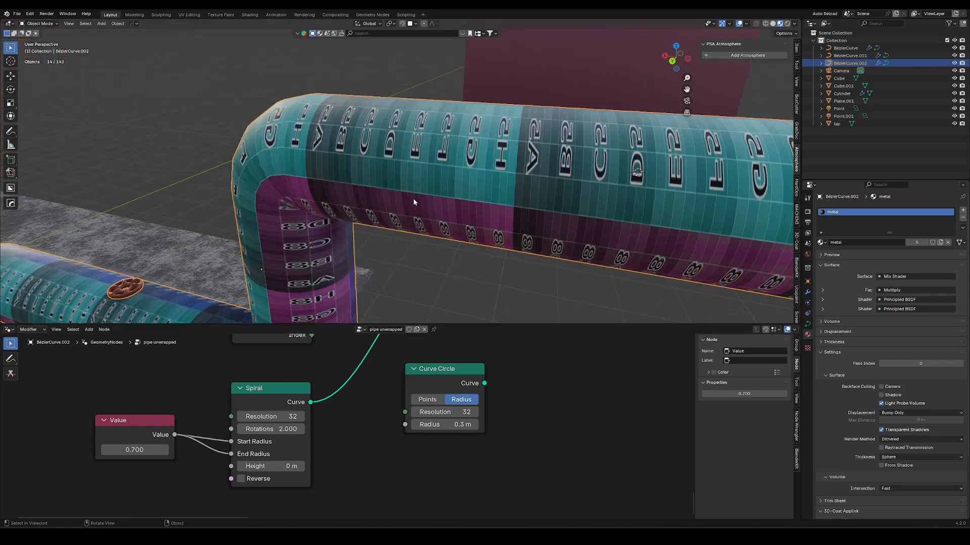
{"action": "middle_click_drag", "start_coordinate": [413, 201], "coordinate": [428, 219]}
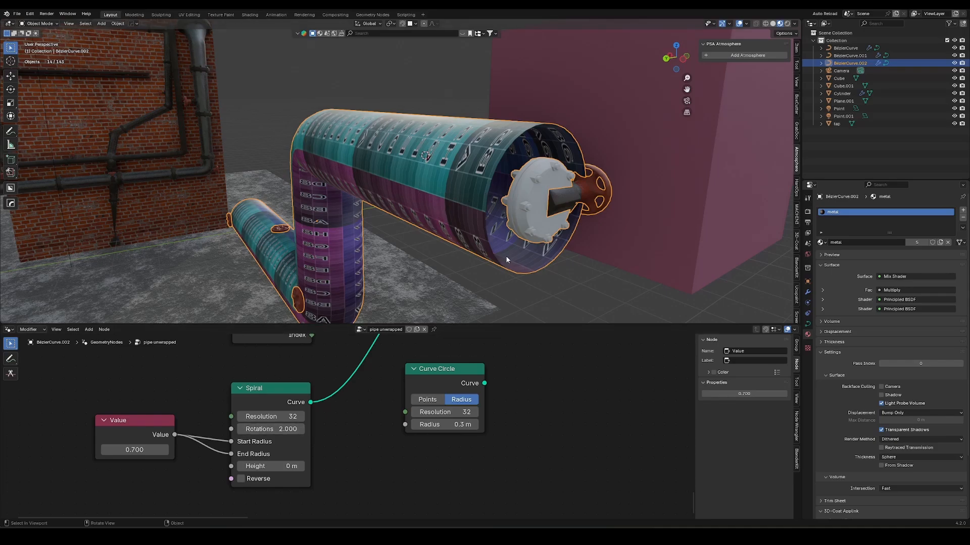
{"action": "middle_click_drag", "start_coordinate": [505, 255], "coordinate": [464, 283]}
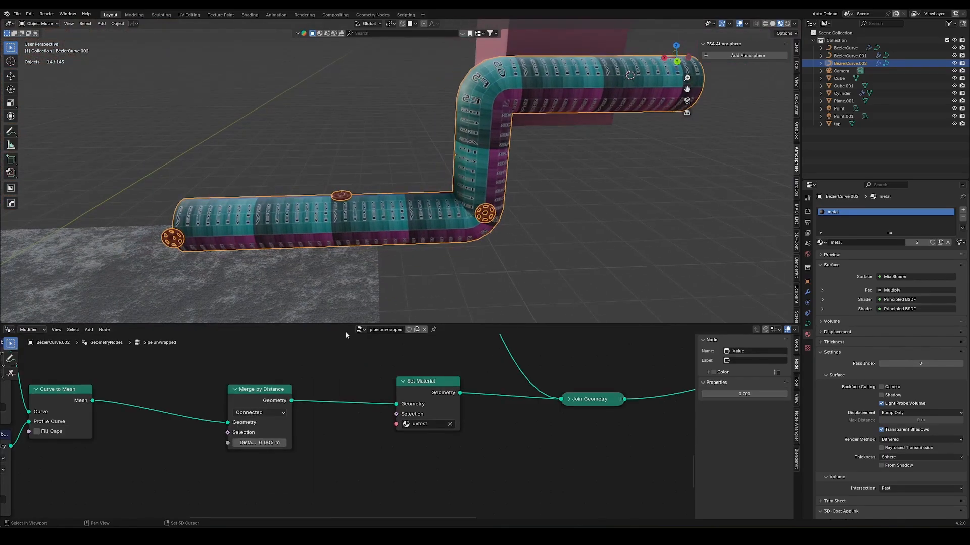
Subdivide the upper horizontal segment of the pipe curve and inspect the uvtest texture along it.
{"action": "left_click", "coordinate": [269, 393]}
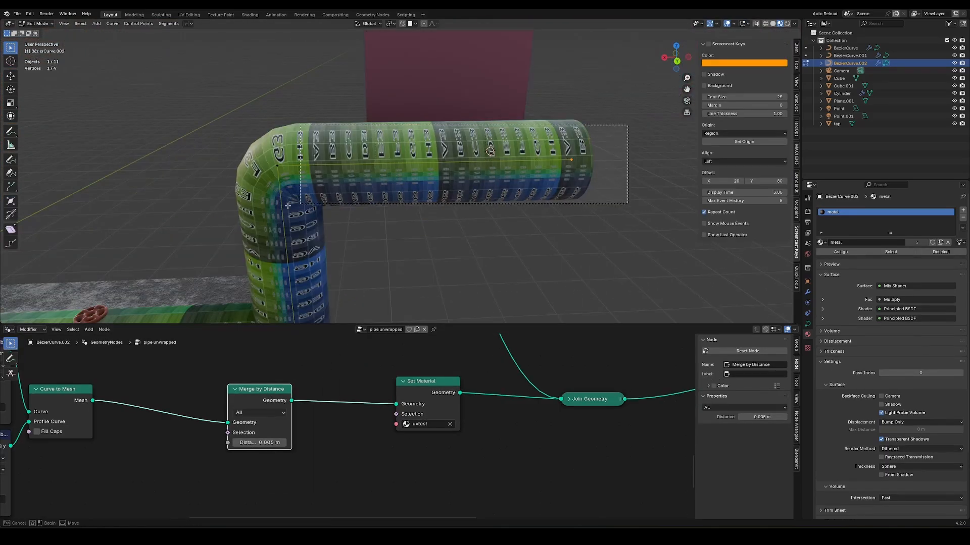
{"action": "right_click", "coordinate": [504, 188]}
{"action": "left_click", "coordinate": [493, 189]}
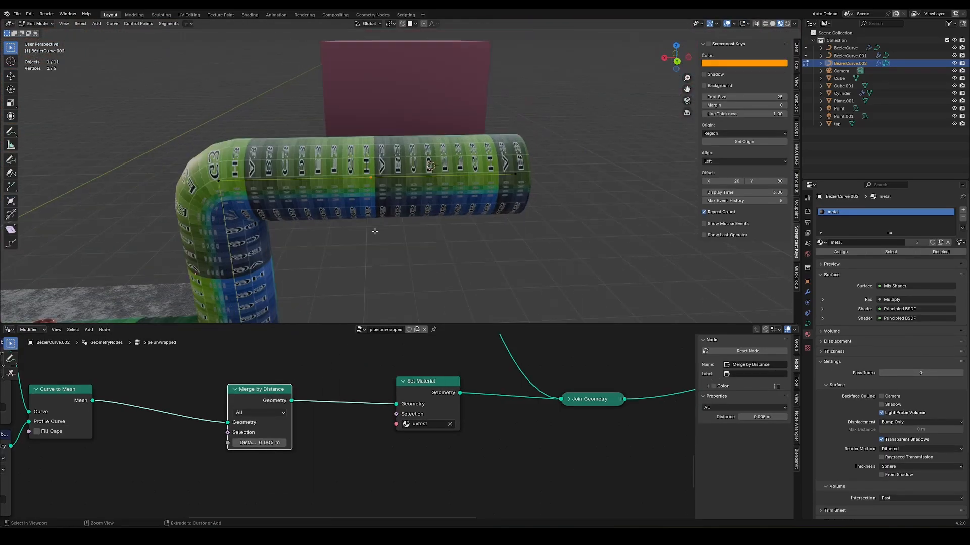
{"action": "scroll", "coordinate": [500, 177], "scroll_direction": "up", "scroll_amount": 5}
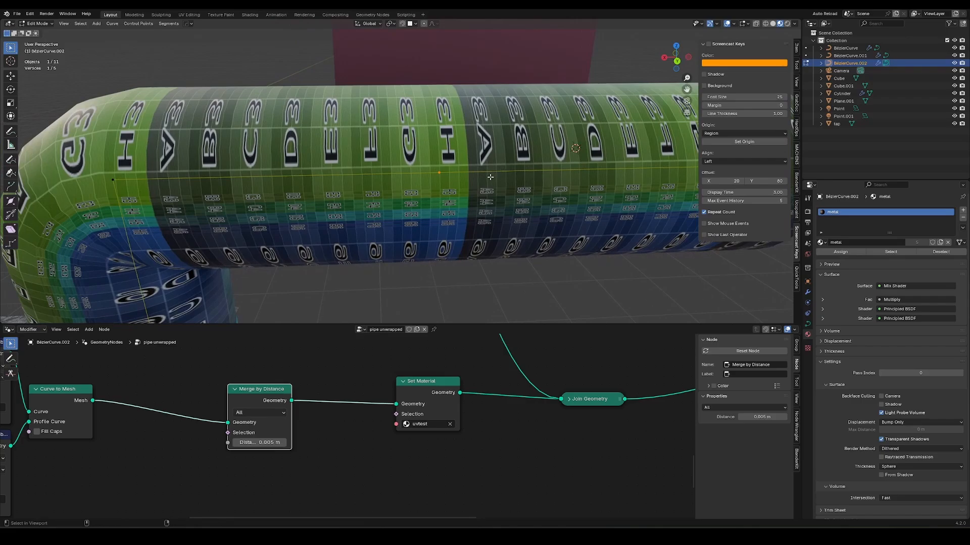
{"action": "middle_click_drag", "start_coordinate": [503, 170], "coordinate": [429, 260]}
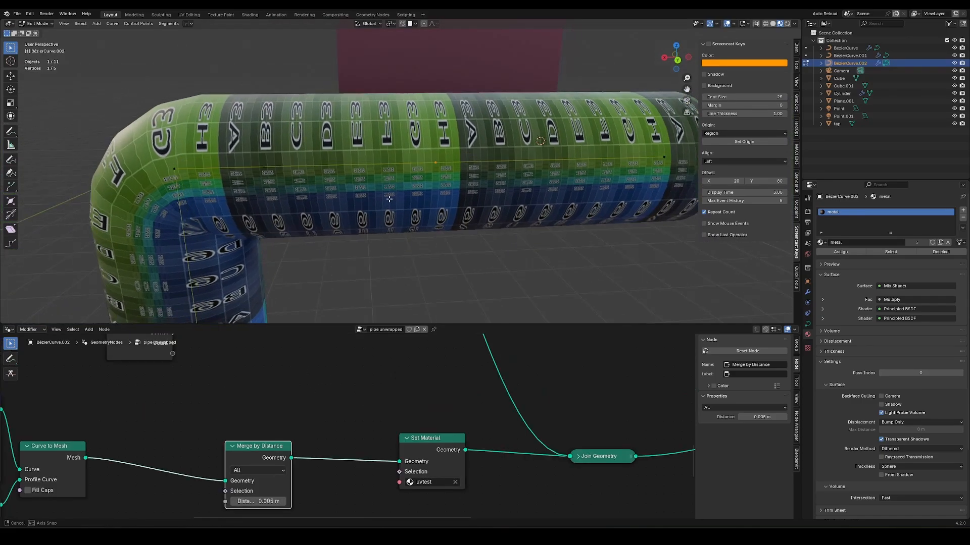
{"action": "middle_click_drag", "start_coordinate": [379, 167], "coordinate": [405, 128]}
{"action": "scroll", "coordinate": [405, 128], "scroll_direction": "up", "scroll_amount": 2}
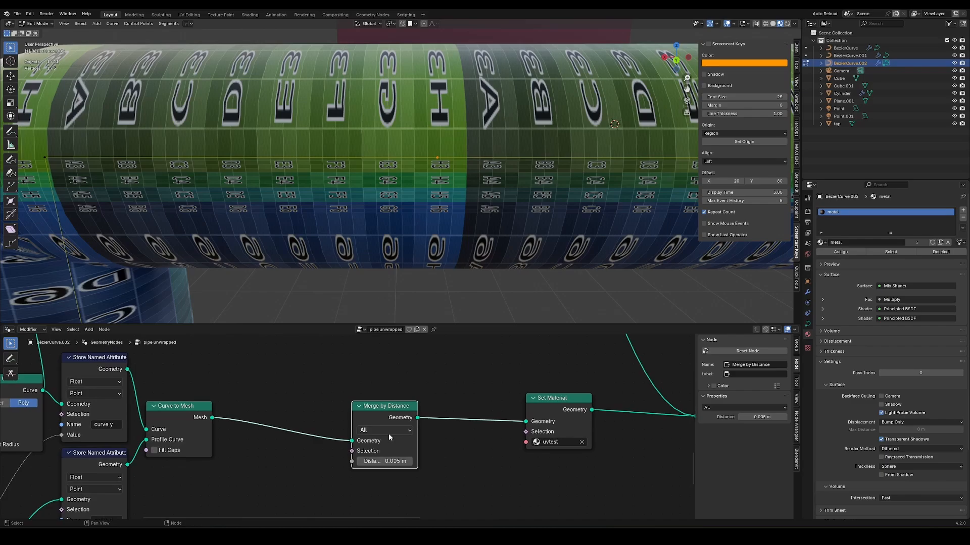
Set the Merge by Distance mode to Connected and leave the curve's Edit Mode.
{"action": "left_click", "coordinate": [383, 430]}
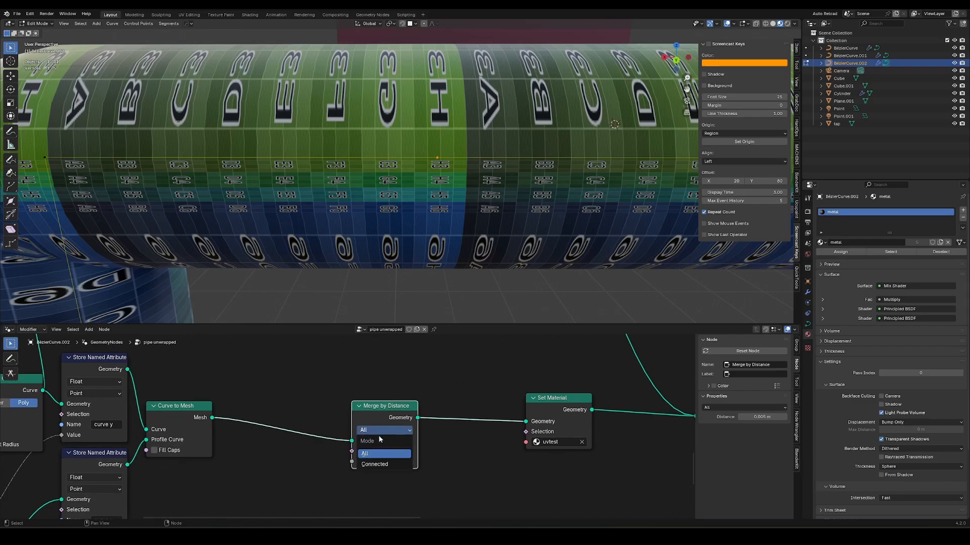
{"action": "left_click", "coordinate": [374, 464]}
{"action": "middle_click_drag", "start_coordinate": [363, 237], "coordinate": [396, 268]}
{"action": "scroll", "coordinate": [401, 211], "scroll_direction": "down", "scroll_amount": 2}
{"action": "key", "text": "Tab"}
{"action": "middle_click_drag", "start_coordinate": [333, 237], "coordinate": [457, 203]}
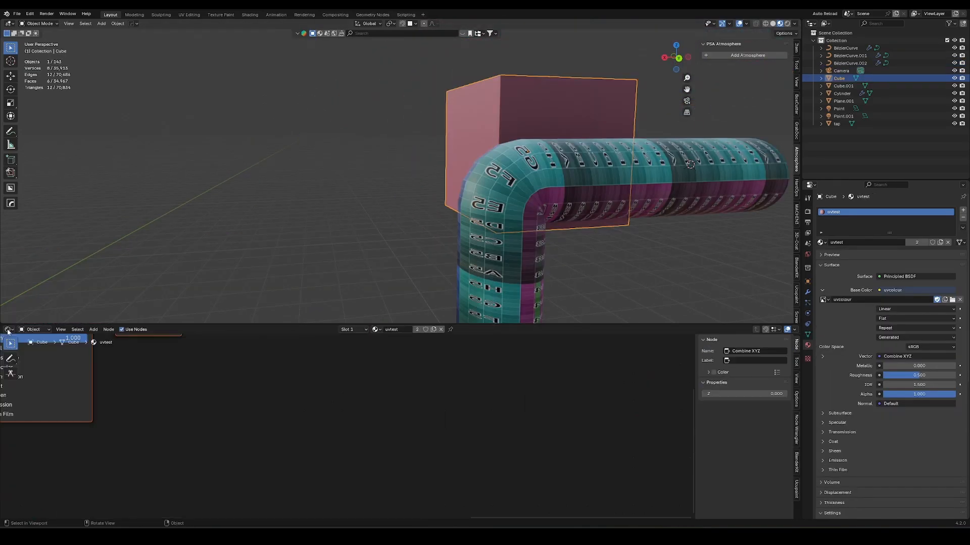
Group the two Attribute nodes and Combine XYZ of the uvtest material into one node group.
{"action": "middle_click_drag", "start_coordinate": [338, 381], "coordinate": [592, 454]}
{"action": "scroll", "coordinate": [236, 474], "scroll_direction": "down", "scroll_amount": 1}
{"action": "middle_click_drag", "start_coordinate": [236, 474], "coordinate": [568, 409]}
{"action": "left_click_drag", "start_coordinate": [207, 381], "coordinate": [384, 462]}
{"action": "key", "text": "ctrl+g"}
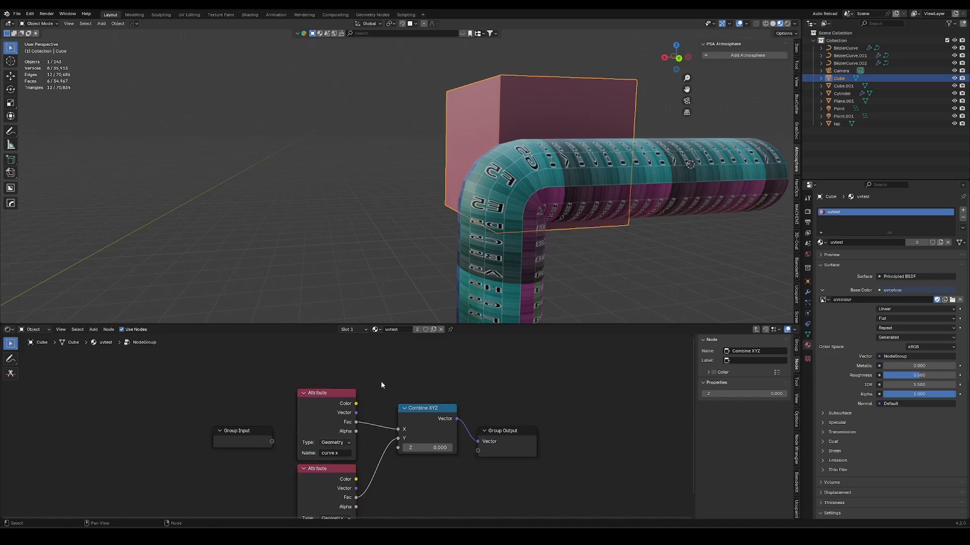
{"action": "key", "text": "Tab"}
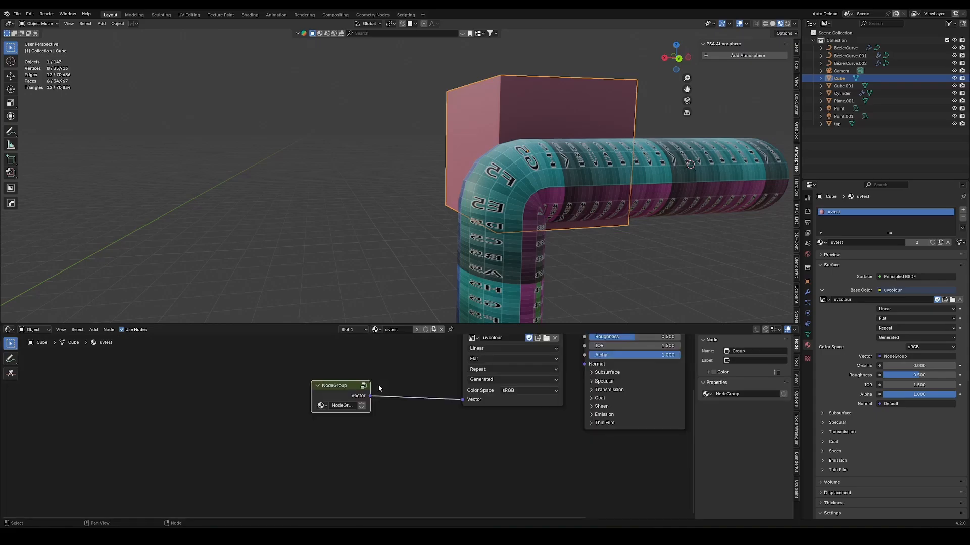
Widen the new node group and rename it pipe uv unwrap.
{"action": "left_click_drag", "start_coordinate": [312, 400], "coordinate": [268, 400]}
{"action": "double_click", "coordinate": [320, 405]}
{"action": "type", "text": "pipe"}
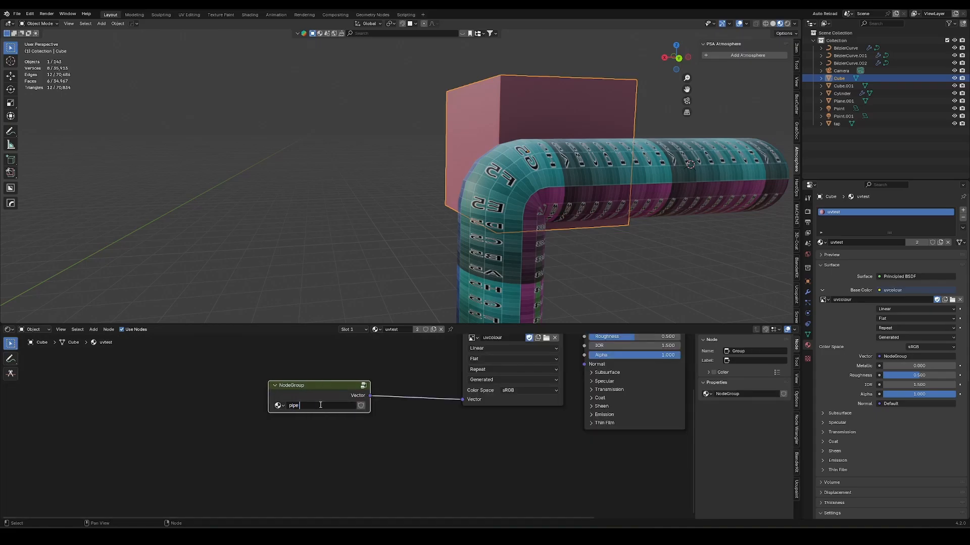
{"action": "type", "text": " uv unwrap"}
{"action": "key", "text": "Return"}
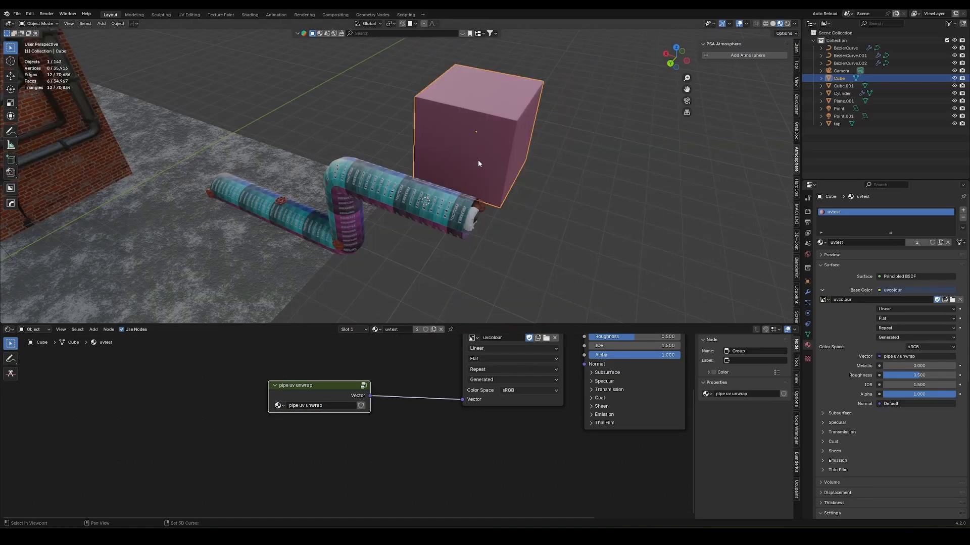
Duplicate the uvtest cube about -3.64 m along X and assign the metal material to the copy.
{"action": "key", "text": "shift+d"}
{"action": "key", "text": "x"}
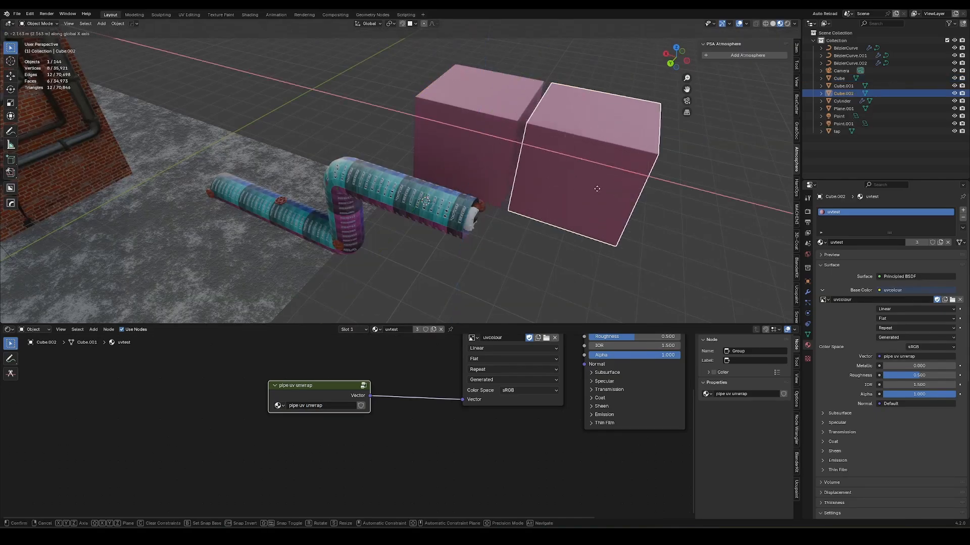
{"action": "left_click", "coordinate": [606, 167]}
{"action": "left_click", "coordinate": [376, 329]}
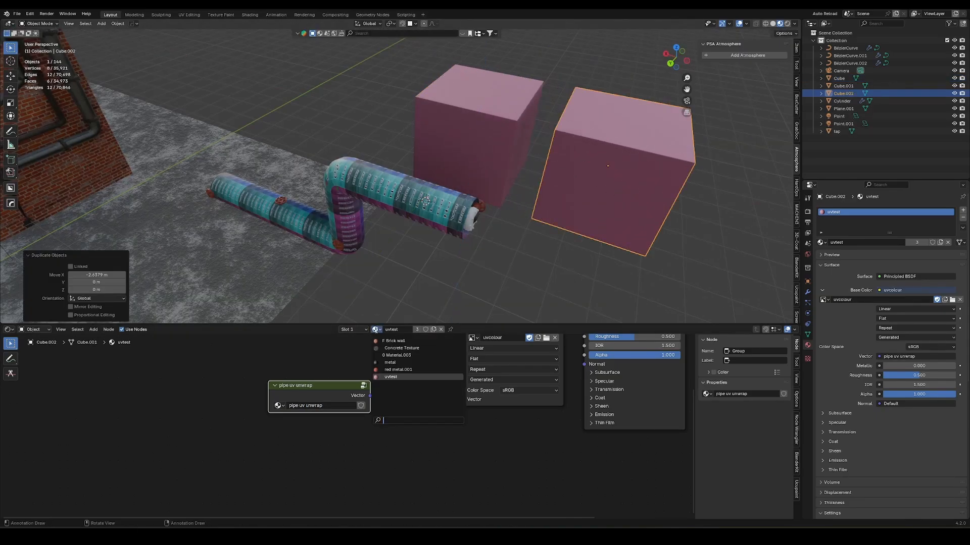
{"action": "left_click", "coordinate": [390, 362]}
{"action": "scroll", "coordinate": [436, 414], "scroll_direction": "down", "scroll_amount": 2}
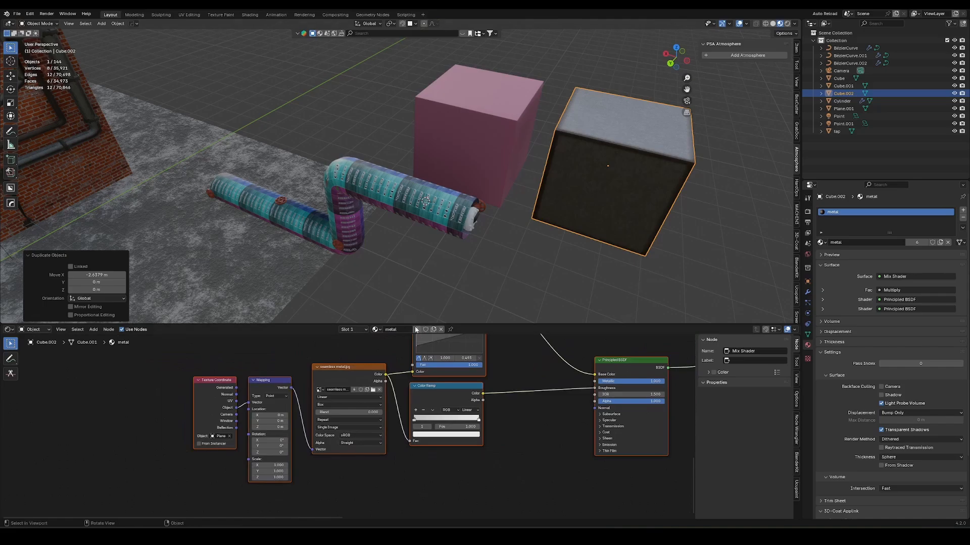
Make a separate copy of the duplicate cube's metal material and name it pipe trim.
{"action": "left_click", "coordinate": [417, 329]}
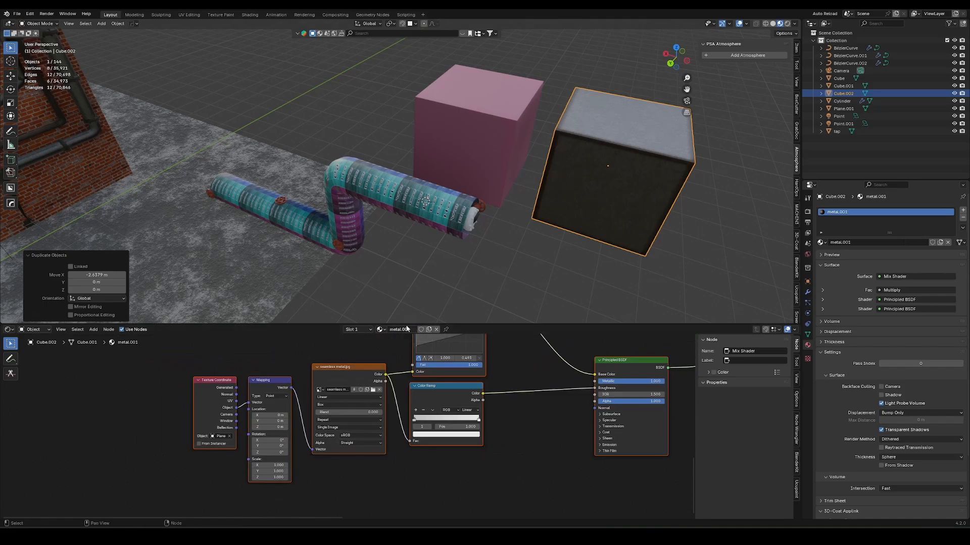
{"action": "double_click", "coordinate": [404, 329]}
{"action": "type", "text": "mpipe trim"}
{"action": "key", "text": "Return"}
Assign pipe trim in the Set Material node of the pipe unwrapped geometry node tree.
{"action": "left_click", "coordinate": [353, 217]}
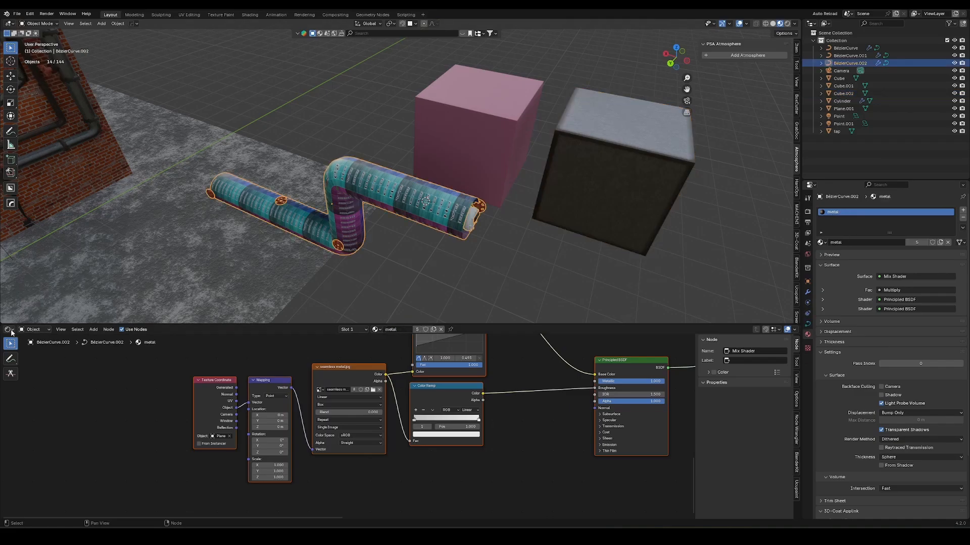
{"action": "left_click", "coordinate": [11, 330]}
{"action": "left_click", "coordinate": [45, 392]}
{"action": "scroll", "coordinate": [586, 450], "scroll_direction": "down", "scroll_amount": 2}
{"action": "middle_click_drag", "start_coordinate": [611, 480], "coordinate": [291, 466]}
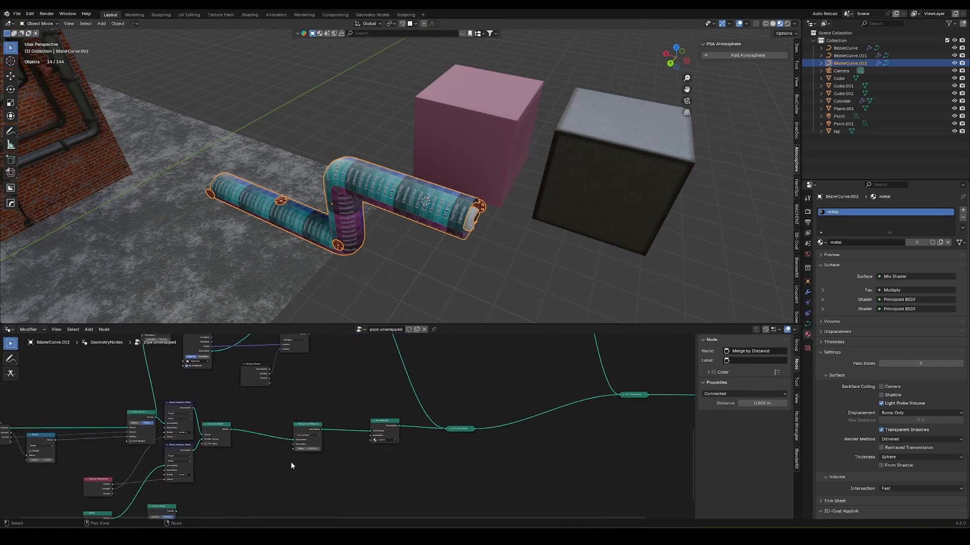
{"action": "scroll", "coordinate": [348, 426], "scroll_direction": "up", "scroll_amount": 4}
{"action": "left_click", "coordinate": [437, 460]}
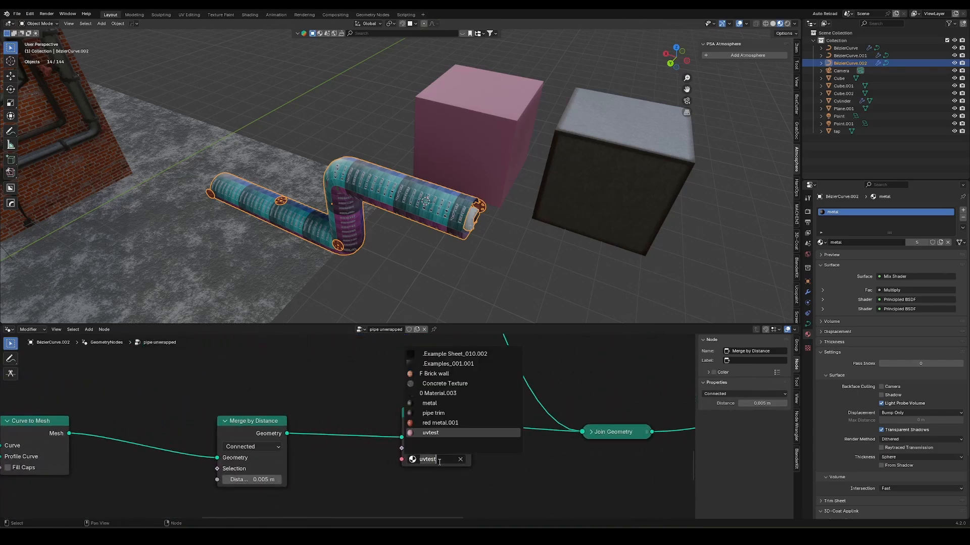
{"action": "left_click", "coordinate": [433, 413]}
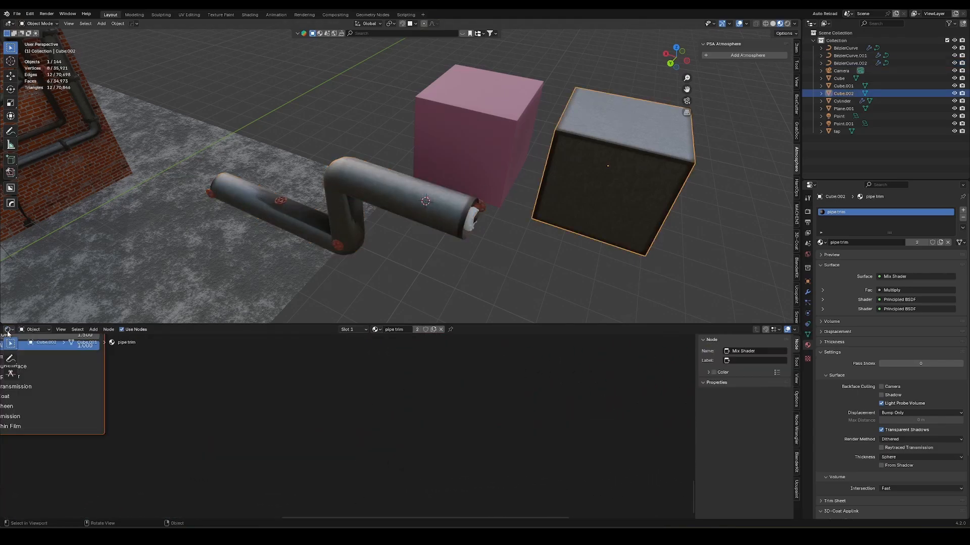
Set the seamless metal image texture in the pipe trim material to Flat projection.
{"action": "middle_click_drag", "start_coordinate": [115, 377], "coordinate": [564, 463]}
{"action": "scroll", "coordinate": [311, 495], "scroll_direction": "down", "scroll_amount": 6}
{"action": "middle_click_drag", "start_coordinate": [312, 455], "coordinate": [563, 424]}
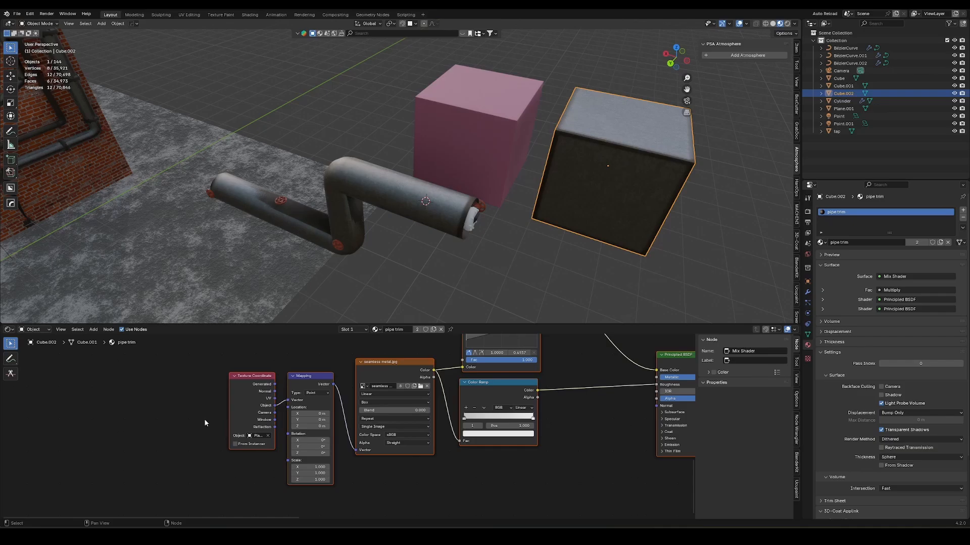
{"action": "left_click", "coordinate": [375, 403]}
{"action": "left_click", "coordinate": [368, 419]}
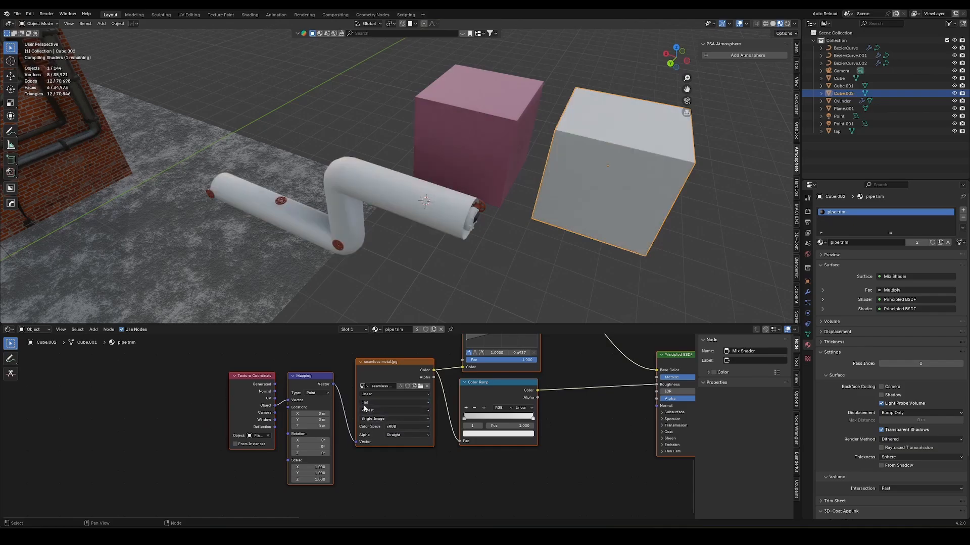
Delete the Texture Coordinate node feeding the Mapping node in the pipe trim material.
{"action": "left_click_drag", "start_coordinate": [168, 372], "coordinate": [306, 450]}
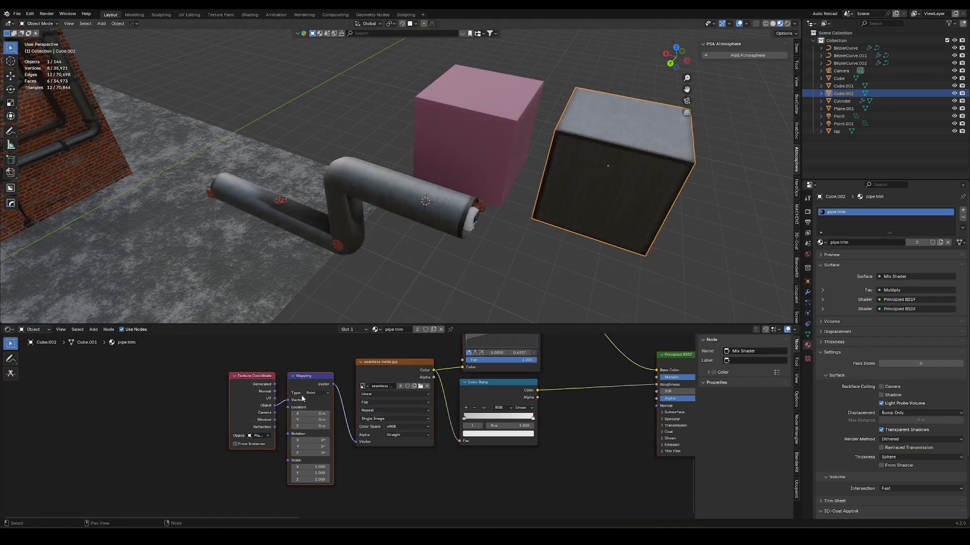
{"action": "left_click_drag", "start_coordinate": [220, 369], "coordinate": [265, 413]}
{"action": "key", "text": "x"}
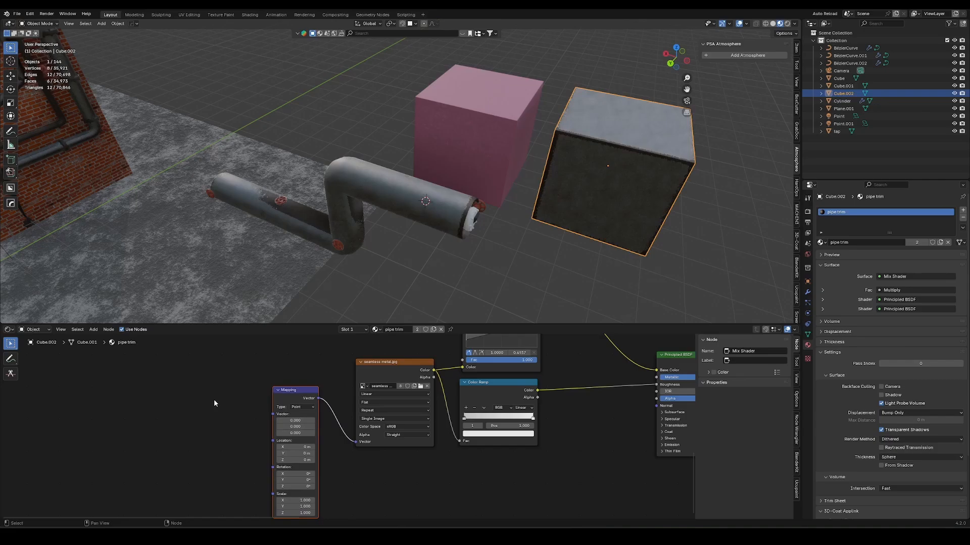
Add the pipe uv unwrap group and connect its Vector output to the Mapping node's Vector input.
{"action": "left_click", "coordinate": [214, 399]}
{"action": "key", "text": "shift+a"}
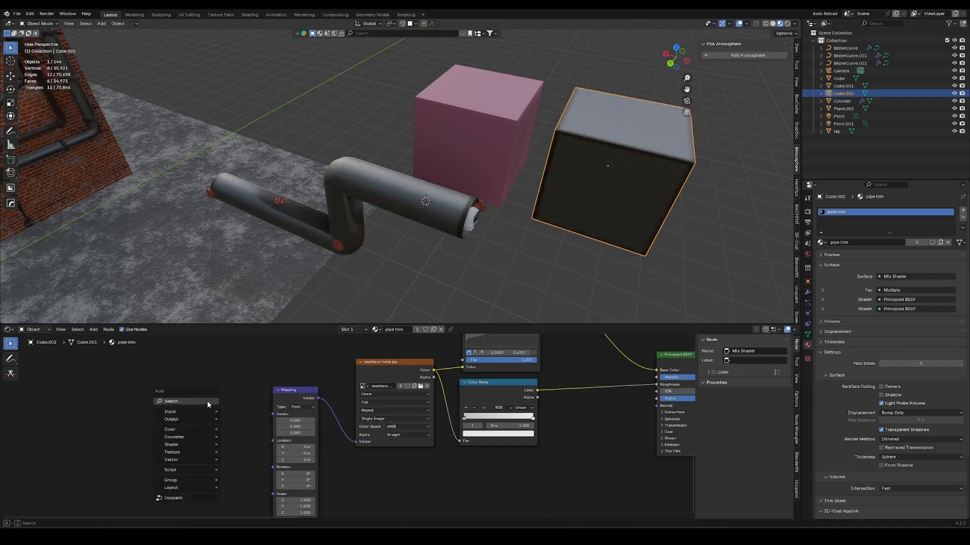
{"action": "type", "text": "pipe"}
{"action": "key", "text": "Return"}
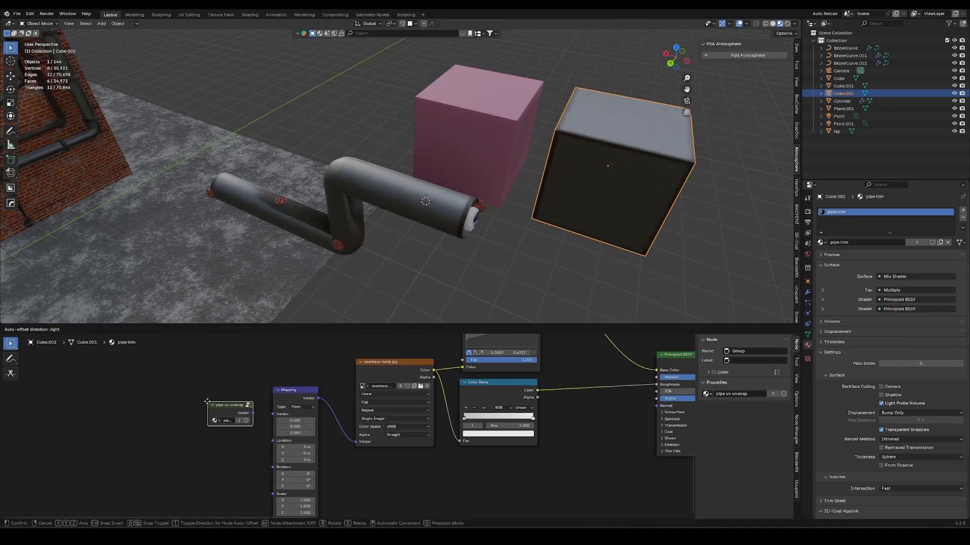
{"action": "left_click", "coordinate": [152, 407]}
{"action": "left_click_drag", "start_coordinate": [193, 416], "coordinate": [271, 417]}
{"action": "scroll", "coordinate": [403, 198], "scroll_direction": "up", "scroll_amount": 2}
{"action": "middle_click_drag", "start_coordinate": [349, 235], "coordinate": [363, 249]}
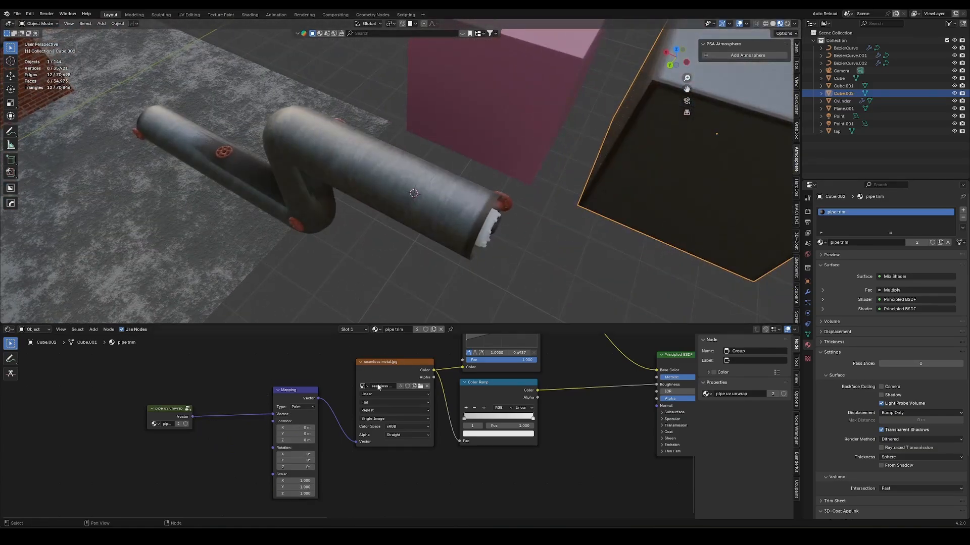
Compare Box projection on the seamless metal texture by viewing the pipe bend, and restore Flat projection.
{"action": "left_click", "coordinate": [373, 402]}
{"action": "left_click", "coordinate": [374, 410]}
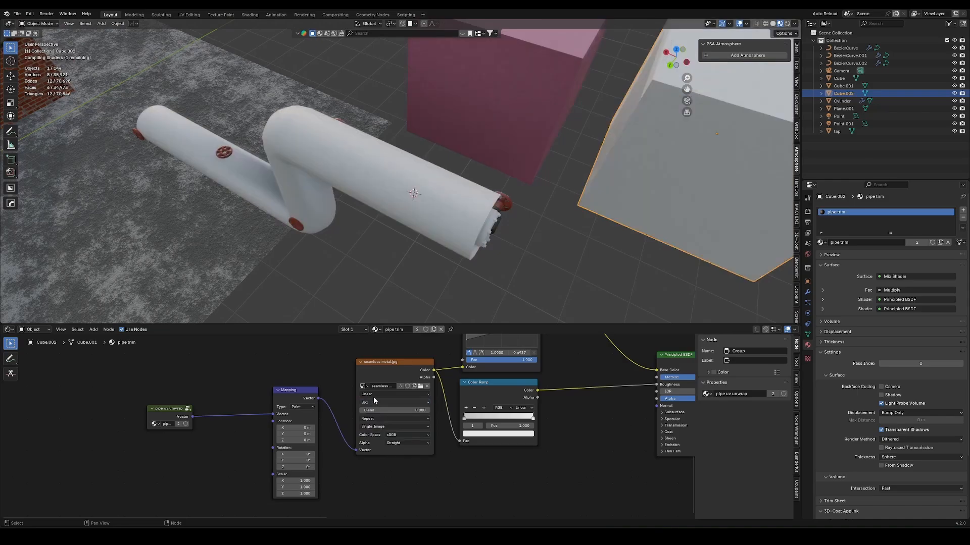
{"action": "middle_click_drag", "start_coordinate": [330, 194], "coordinate": [415, 148]}
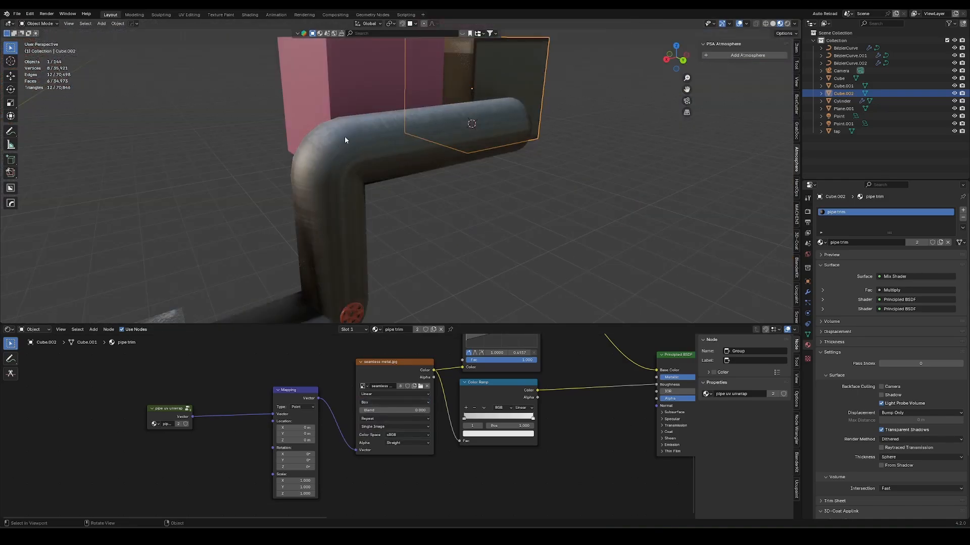
{"action": "middle_click_drag", "start_coordinate": [344, 136], "coordinate": [375, 189]}
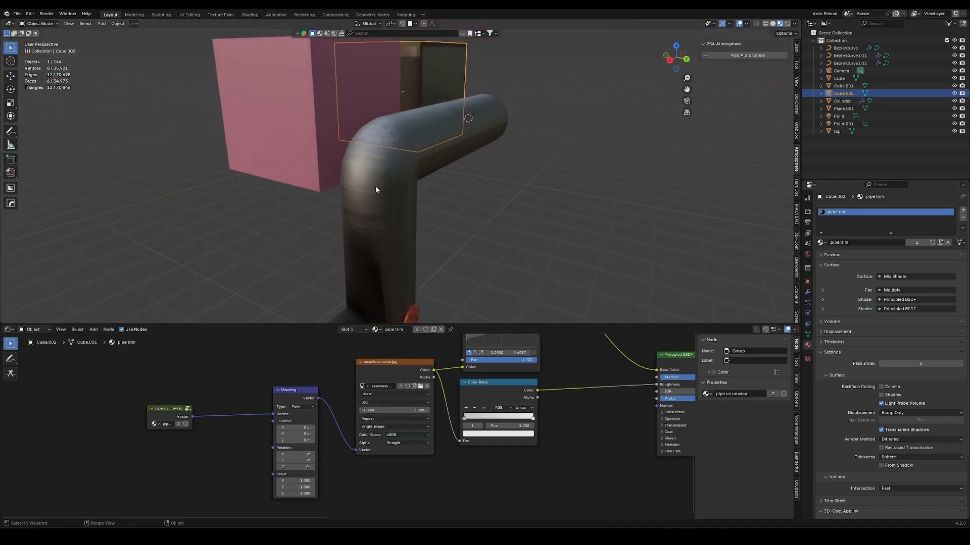
{"action": "left_click", "coordinate": [374, 402]}
{"action": "left_click", "coordinate": [374, 410]}
Increase the Mapping node's X and Y scale to repeat the metal texture more densely on the pipe.
{"action": "middle_click_drag", "start_coordinate": [455, 196], "coordinate": [409, 144]}
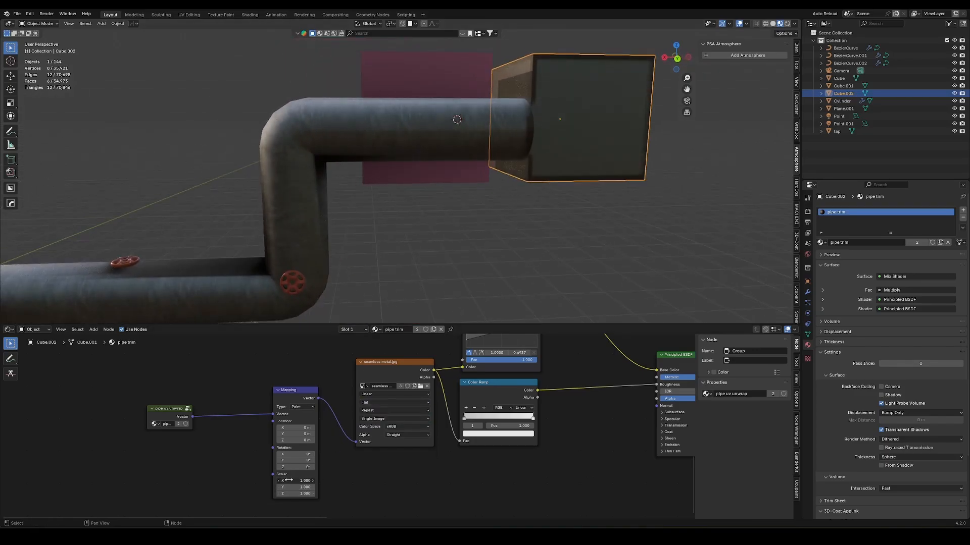
{"action": "mouse_move", "coordinate": [295, 480]}
{"action": "left_mouse_down"}
{"action": "mouse_move", "coordinate": [283, 481]}
{"action": "mouse_move", "coordinate": [300, 487]}
{"action": "left_mouse_up"}
Make the seamless metal image a separate copy, move pipe uv unwrap beside Mapping, and start opening a replacement image.
{"action": "left_click", "coordinate": [401, 386]}
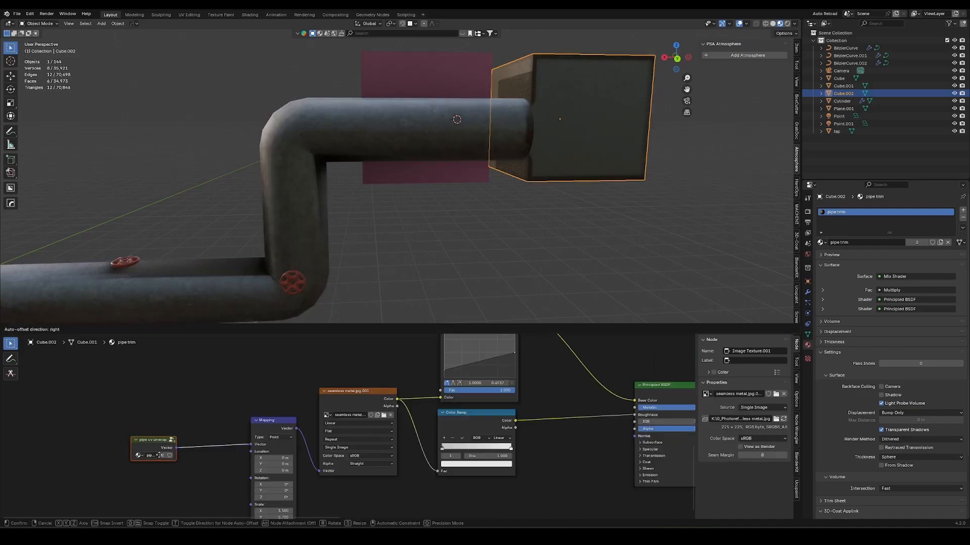
{"action": "left_click_drag", "start_coordinate": [160, 455], "coordinate": [207, 453]}
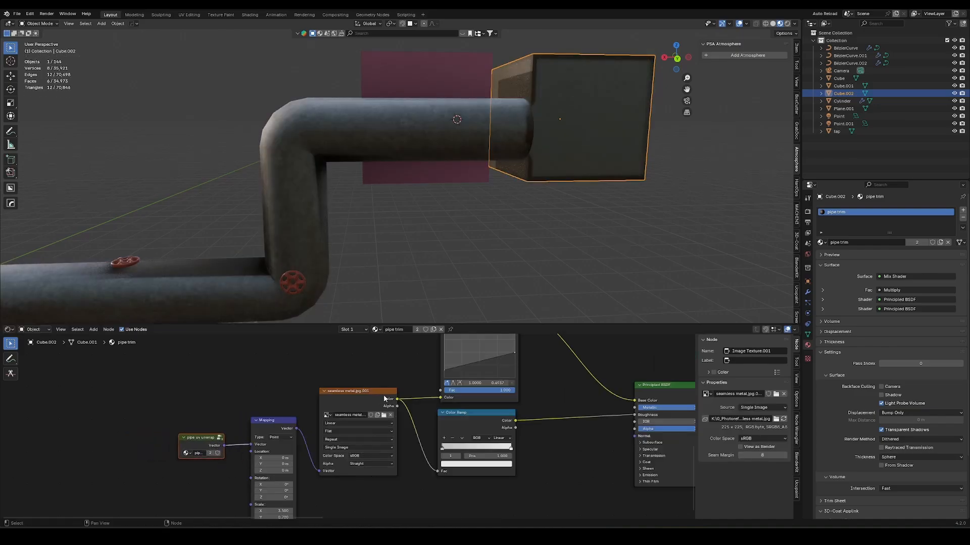
{"action": "left_click", "coordinate": [384, 415]}
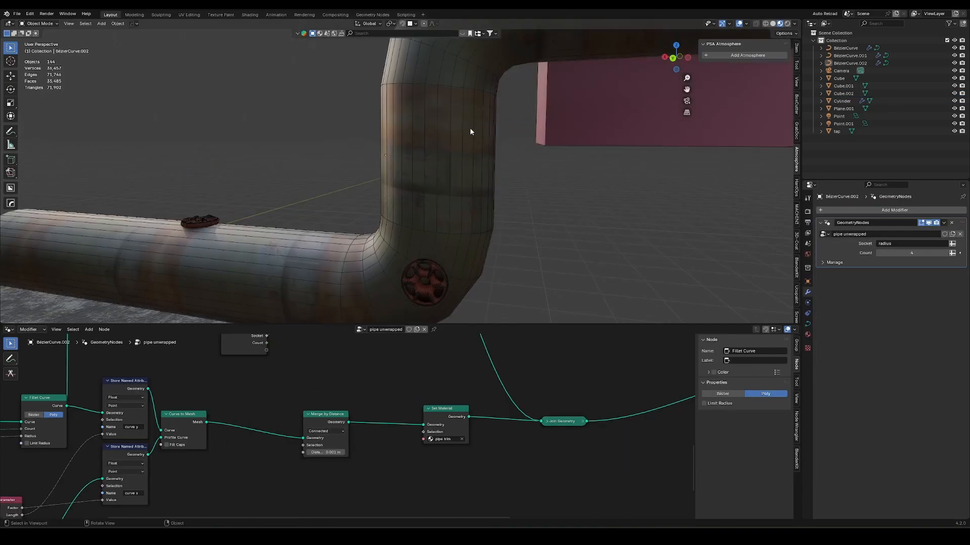
Set the pipe's geometry nodes Count to 12 to give the bends and profile a finer mesh.
{"action": "middle_click_drag", "start_coordinate": [470, 127], "coordinate": [486, 86]}
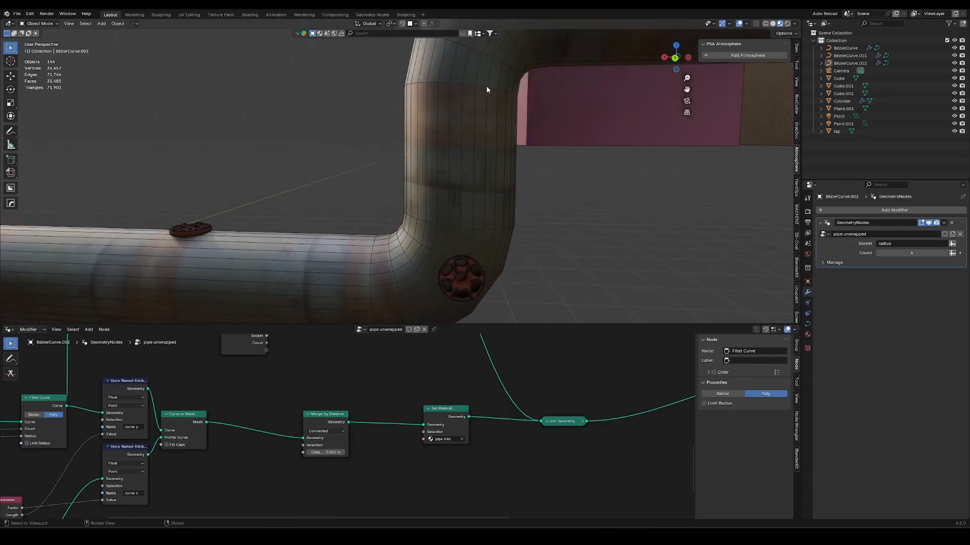
{"action": "left_click", "coordinate": [898, 254]}
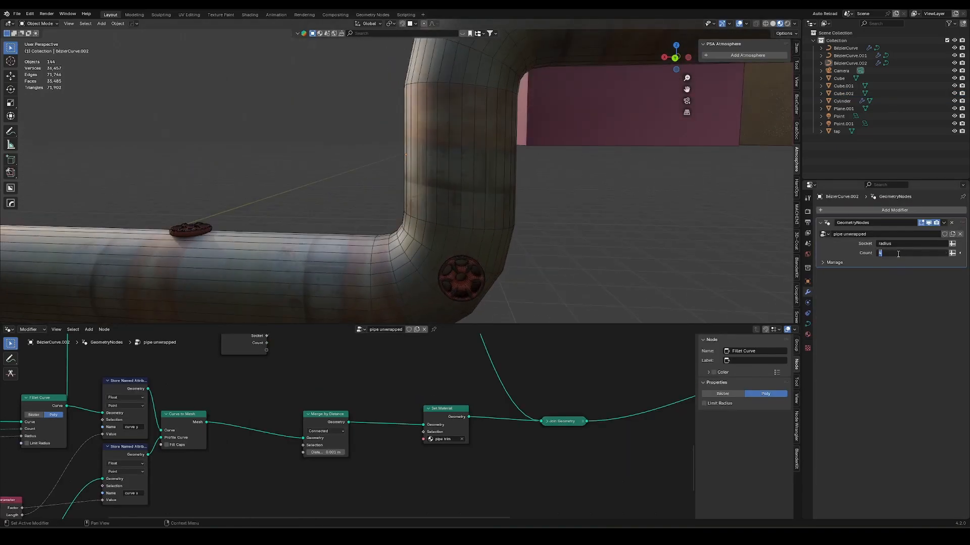
{"action": "type", "text": "12"}
{"action": "key", "text": "Return"}
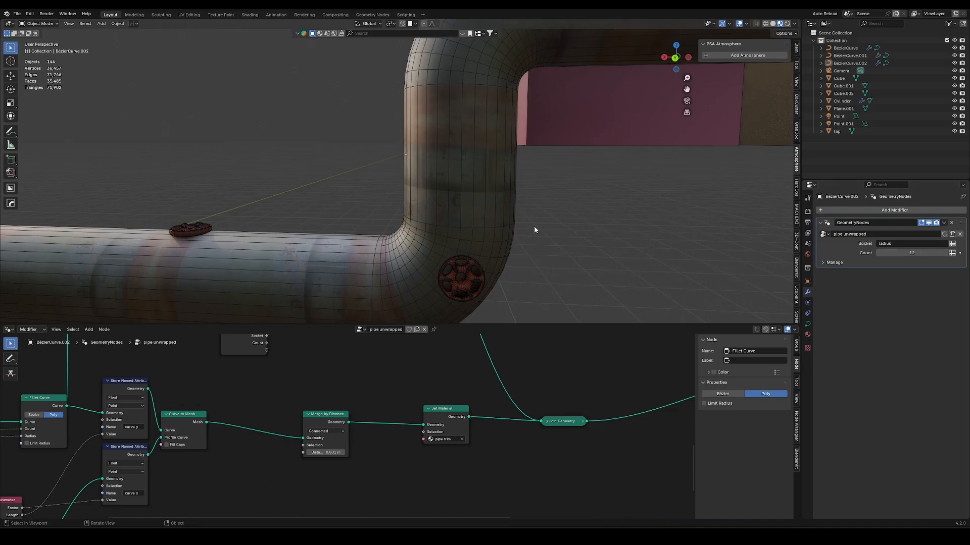
{"action": "middle_click_drag", "start_coordinate": [535, 226], "coordinate": [525, 196]}
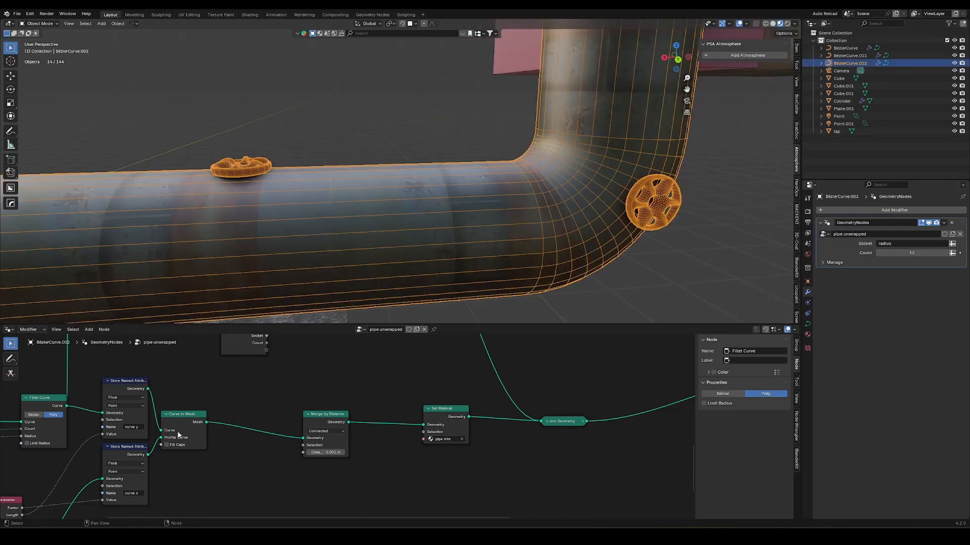
Display the pipe trim material's shader nodes by selecting the dark cube beside the pipe's upper end.
{"action": "scroll", "coordinate": [8, 333], "scroll_direction": "down", "scroll_amount": 1, "text": "ctrl"}
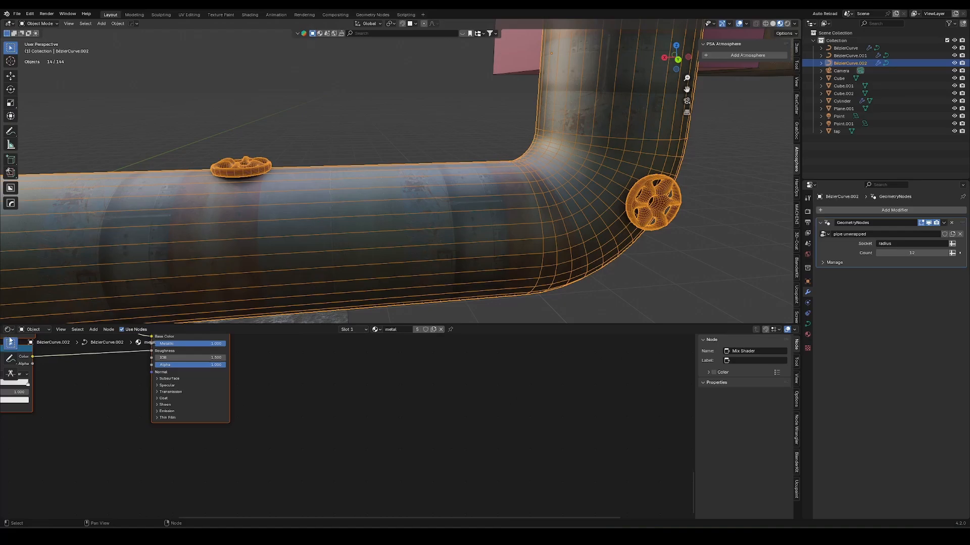
{"action": "middle_click_drag", "start_coordinate": [156, 379], "coordinate": [306, 498], "text": "ctrl"}
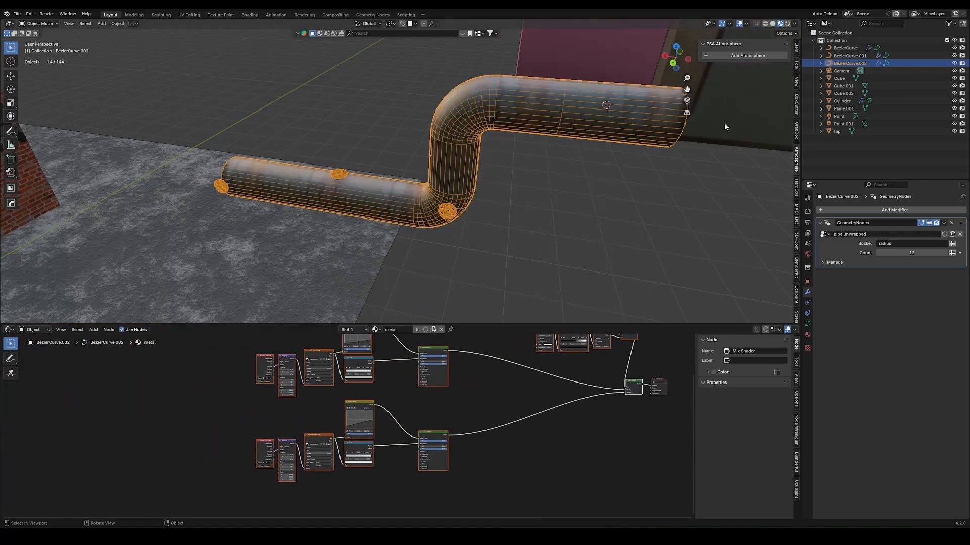
{"action": "left_click", "coordinate": [725, 126]}
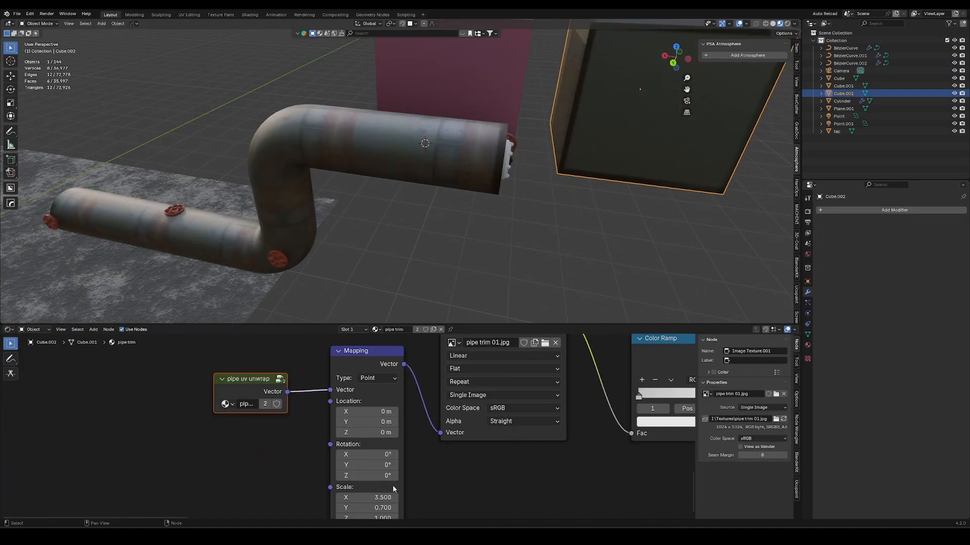
Try a 90° Z rotation in the pipe trim material's Mapping node and inspect the pipe bend.
{"action": "left_click", "coordinate": [435, 485]}
{"action": "left_click", "coordinate": [368, 357]}
{"action": "left_click", "coordinate": [368, 475]}
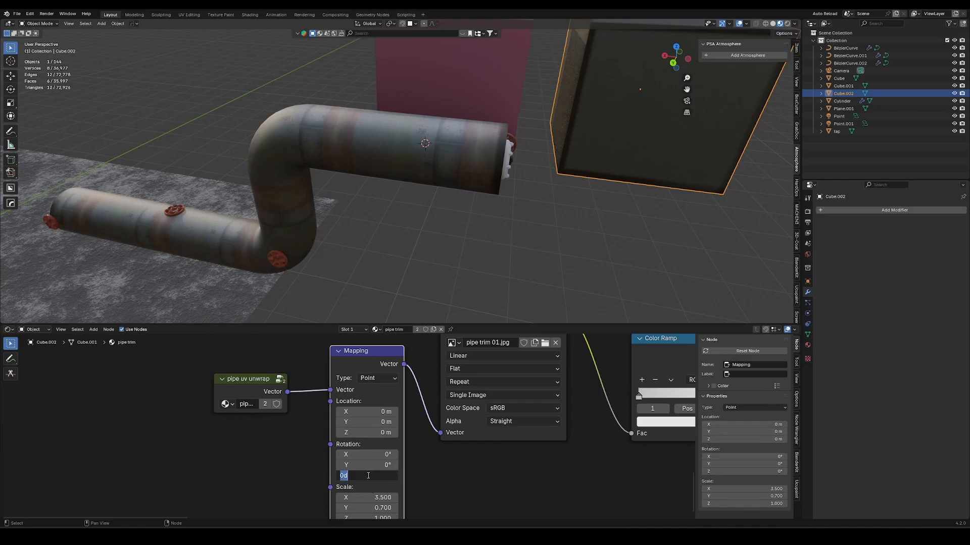
{"action": "type", "text": "90"}
{"action": "key", "text": "Return"}
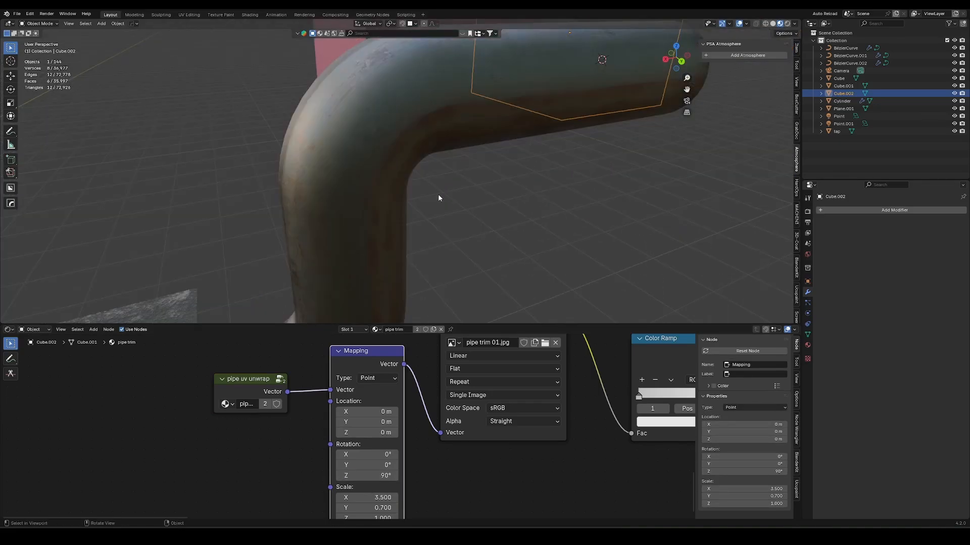
{"action": "middle_click_drag", "start_coordinate": [438, 198], "coordinate": [467, 176]}
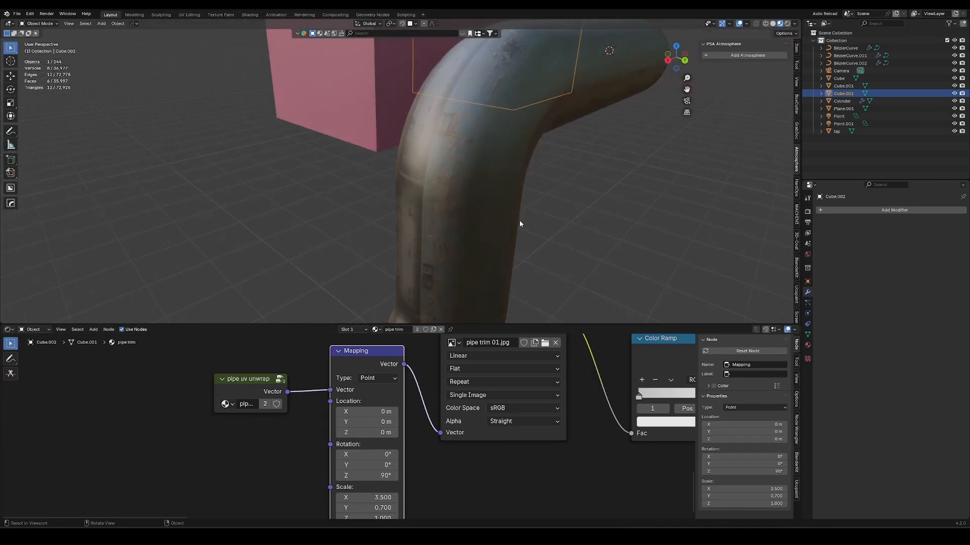
{"action": "mouse_move", "coordinate": [442, 297]}
{"action": "middle_mouse_down"}
{"action": "mouse_move", "coordinate": [486, 247]}
{"action": "mouse_move", "coordinate": [447, 307]}
{"action": "middle_mouse_up"}
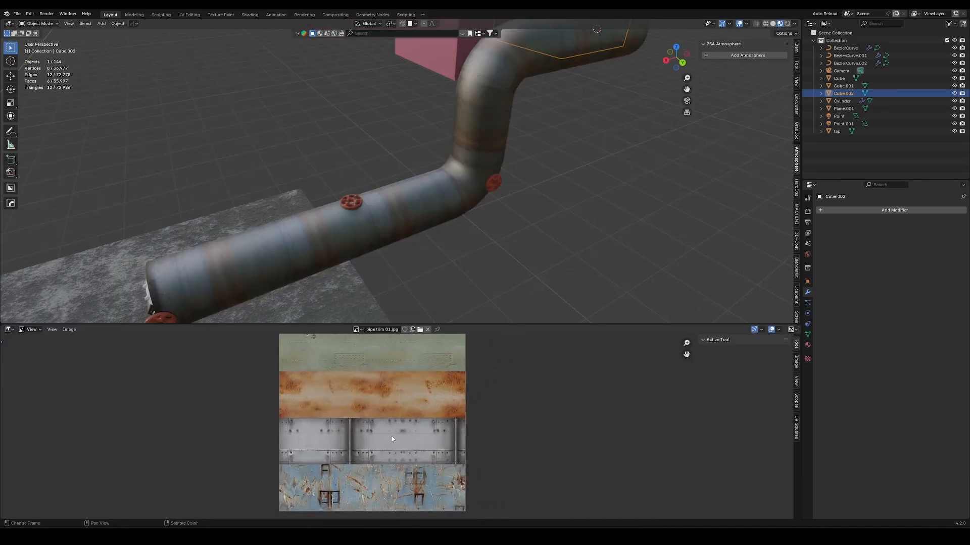
Check the pipe trim image, and set the Mapping node's Z rotation to 90° and Y scale to 0.6.
{"action": "scroll", "coordinate": [394, 440], "scroll_direction": "down", "scroll_amount": 1}
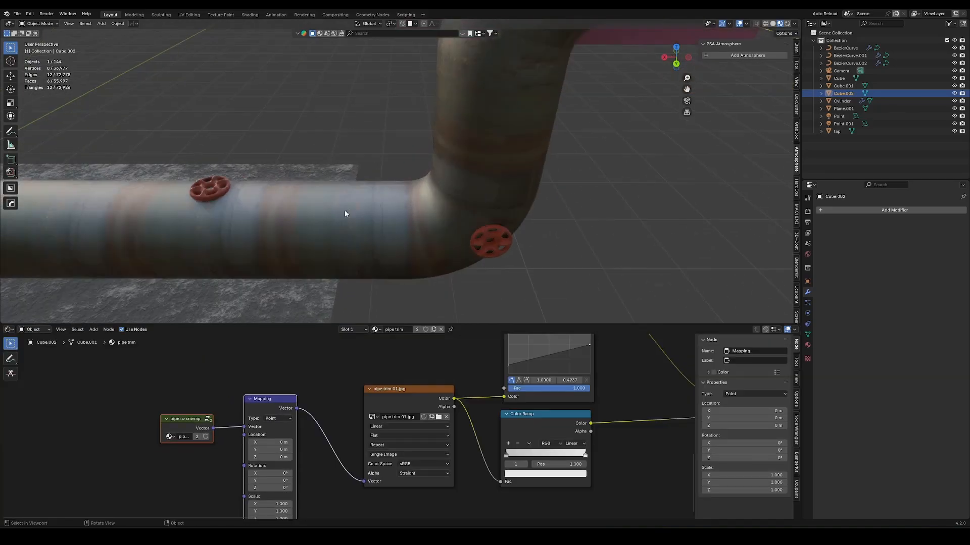
{"action": "middle_click_drag", "start_coordinate": [344, 211], "coordinate": [507, 211]}
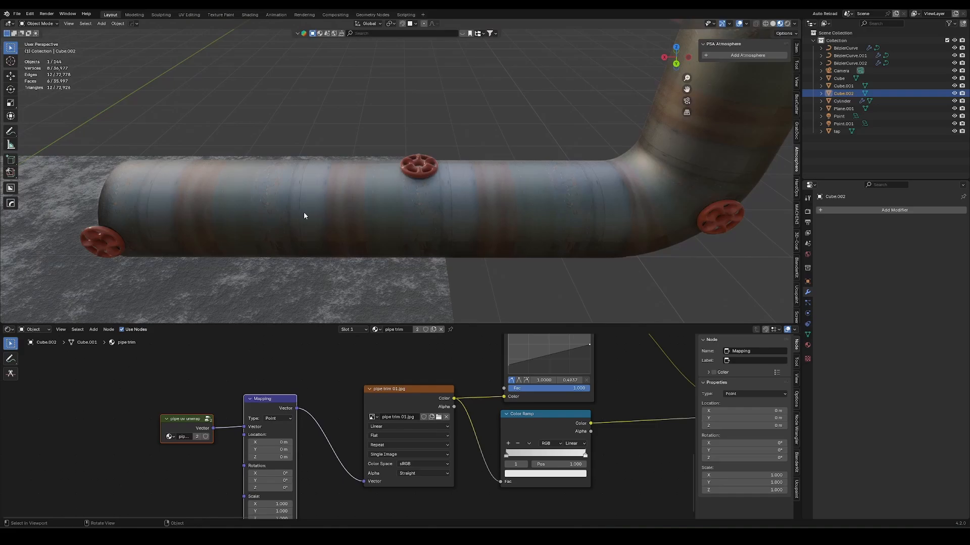
{"action": "middle_click_drag", "start_coordinate": [310, 478], "coordinate": [314, 425]}
{"action": "left_click", "coordinate": [293, 435]}
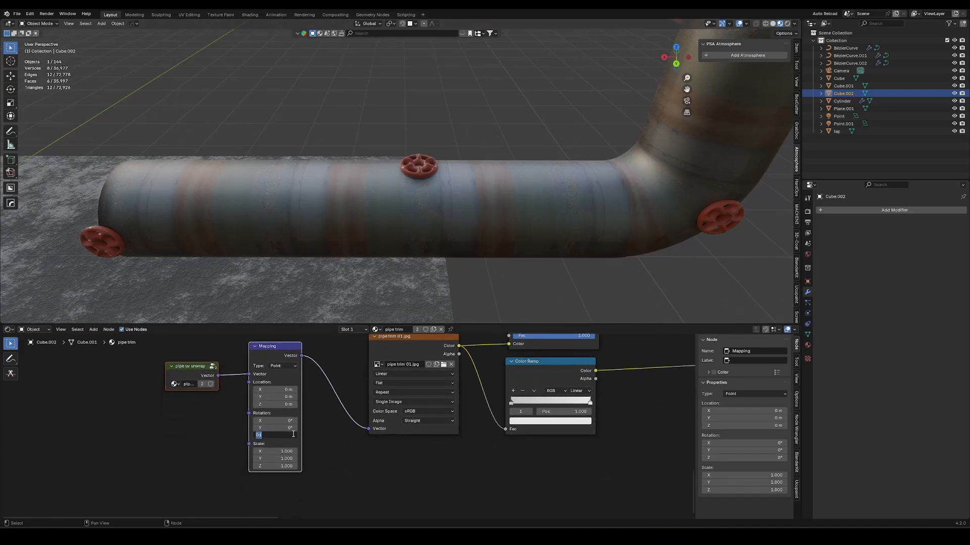
{"action": "type", "text": "90"}
{"action": "key", "text": "Return"}
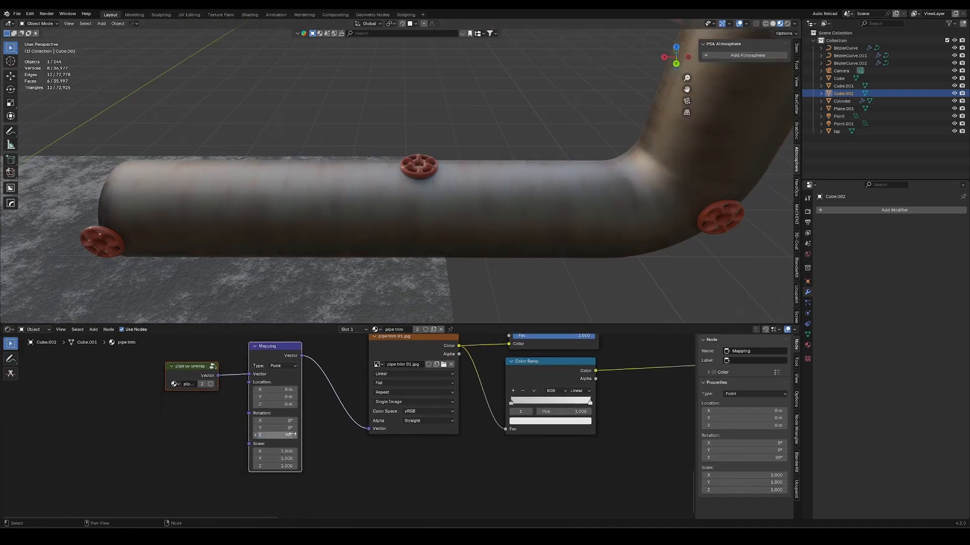
{"action": "left_click_drag", "start_coordinate": [265, 460], "coordinate": [259, 460]}
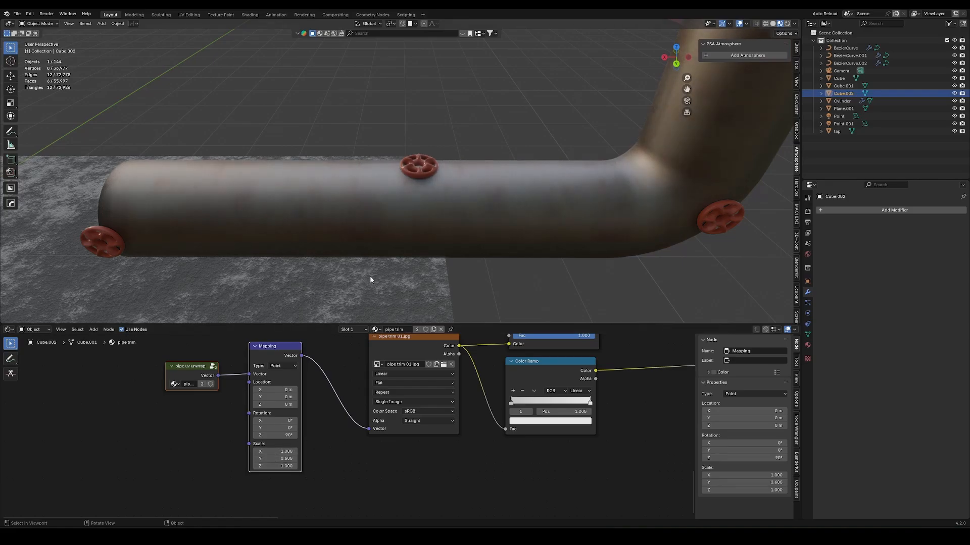
{"action": "middle_click_drag", "start_coordinate": [370, 277], "coordinate": [434, 246]}
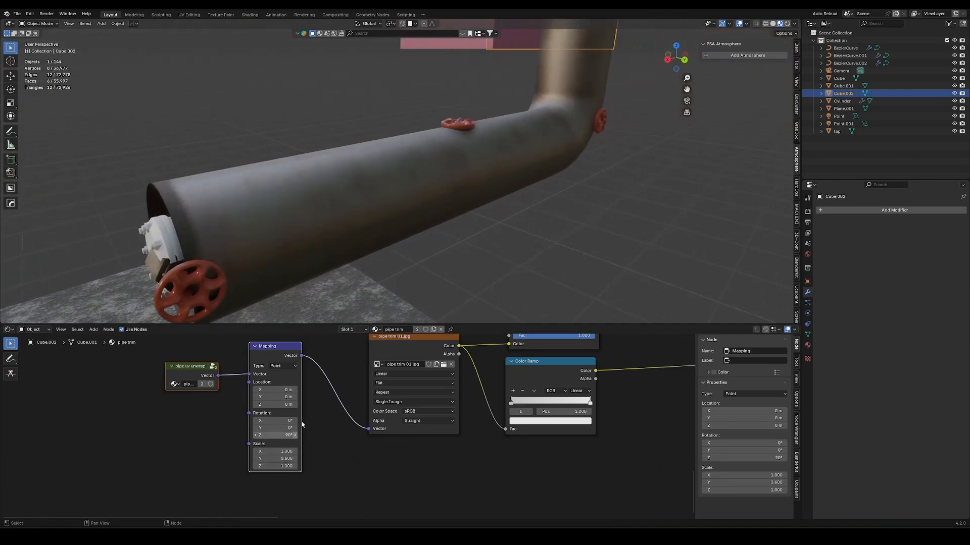
Reduce the Mapping node's X scale to 0.25 to fit one trim strip around the pipe.
{"action": "double_click", "coordinate": [283, 451]}
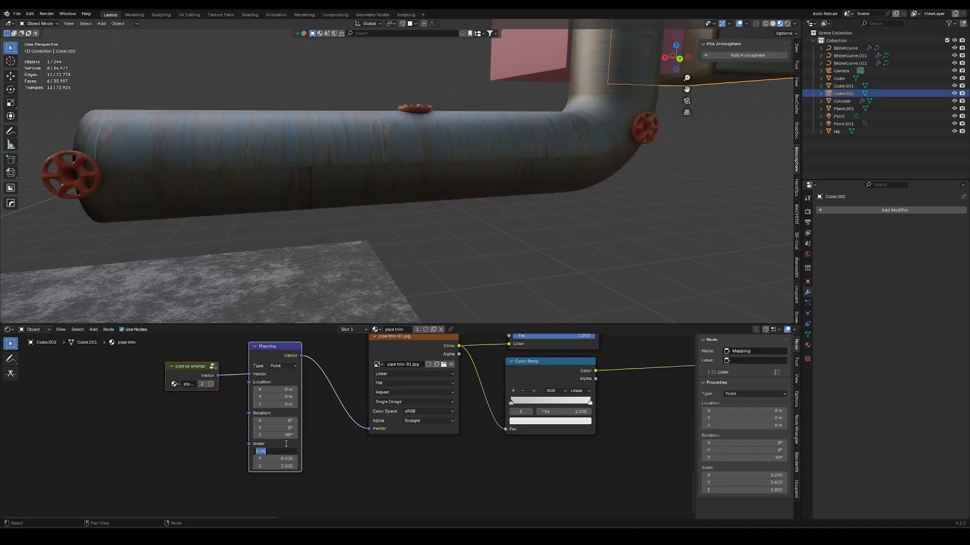
{"action": "type", "text": "0.27"}
{"action": "key", "text": "Return"}
{"action": "left_click_drag", "start_coordinate": [276, 451], "coordinate": [276, 451], "text": "shift"}
{"action": "left_click", "coordinate": [274, 451]}
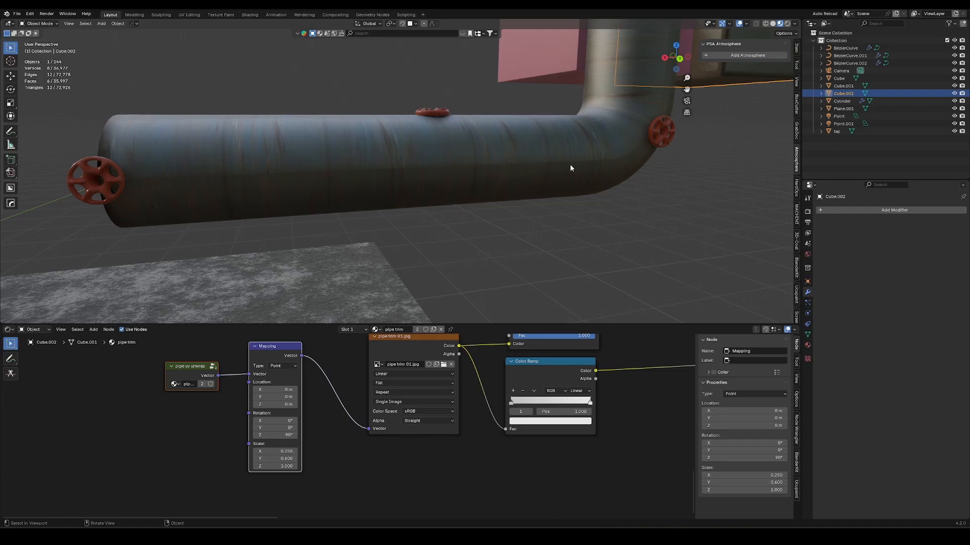
{"action": "middle_click_drag", "start_coordinate": [571, 166], "coordinate": [510, 178]}
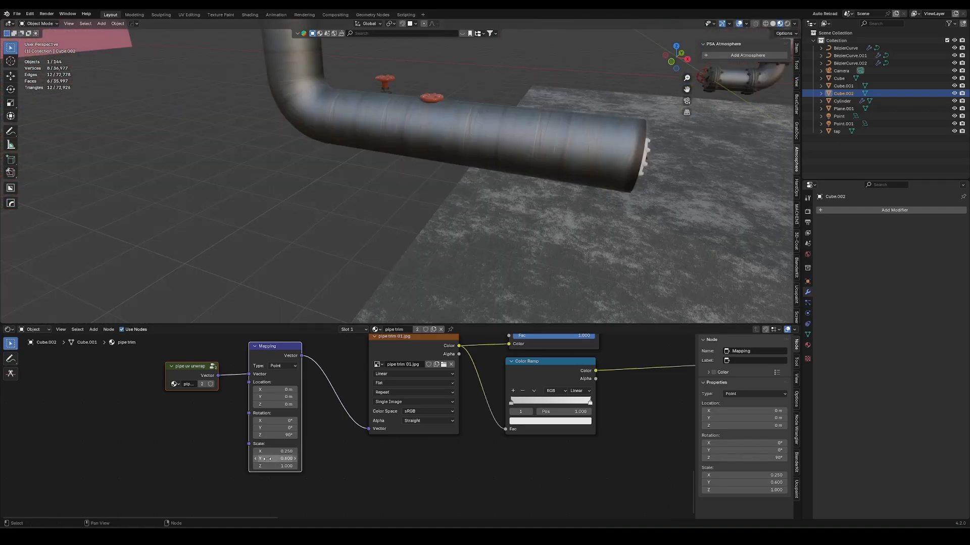
Adjust the Mapping node's Y scale to -0.13 and X scale to 0.5, and inspect the pipe.
{"action": "left_click_drag", "start_coordinate": [266, 458], "coordinate": [250, 458], "text": "shift"}
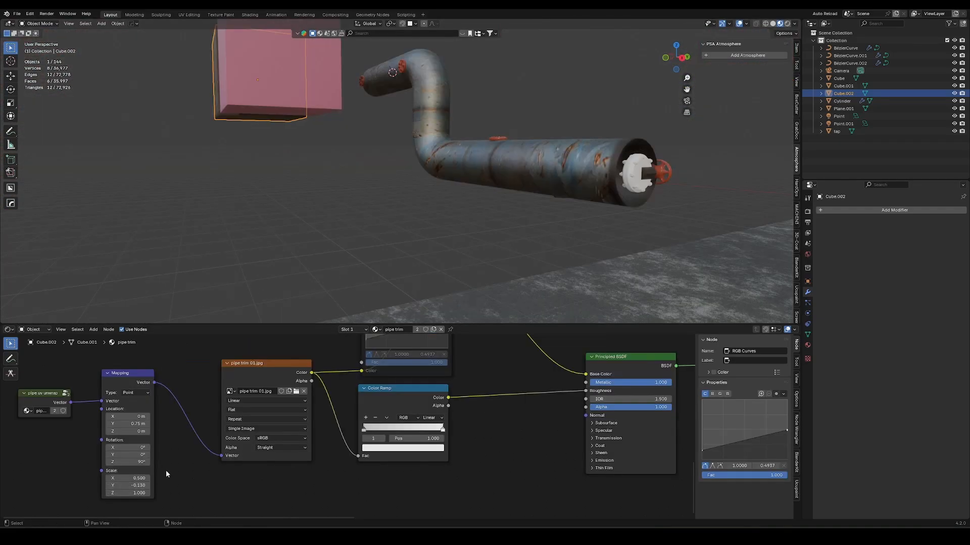
{"action": "middle_click_drag", "start_coordinate": [173, 483], "coordinate": [211, 492]}
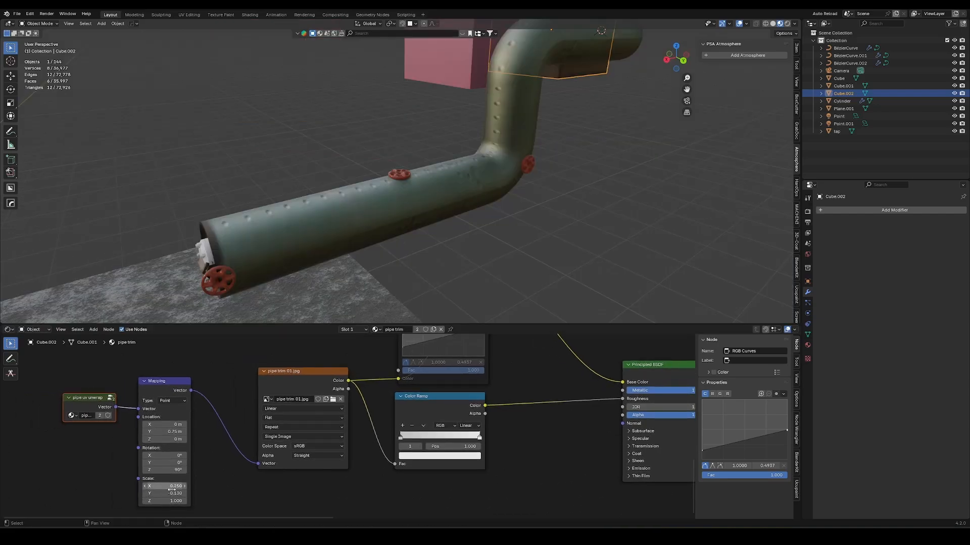
{"action": "left_click_drag", "start_coordinate": [176, 486], "coordinate": [169, 486]}
{"action": "left_click", "coordinate": [169, 486]}
{"action": "type", "text": ".5"}
{"action": "key", "text": "Return"}
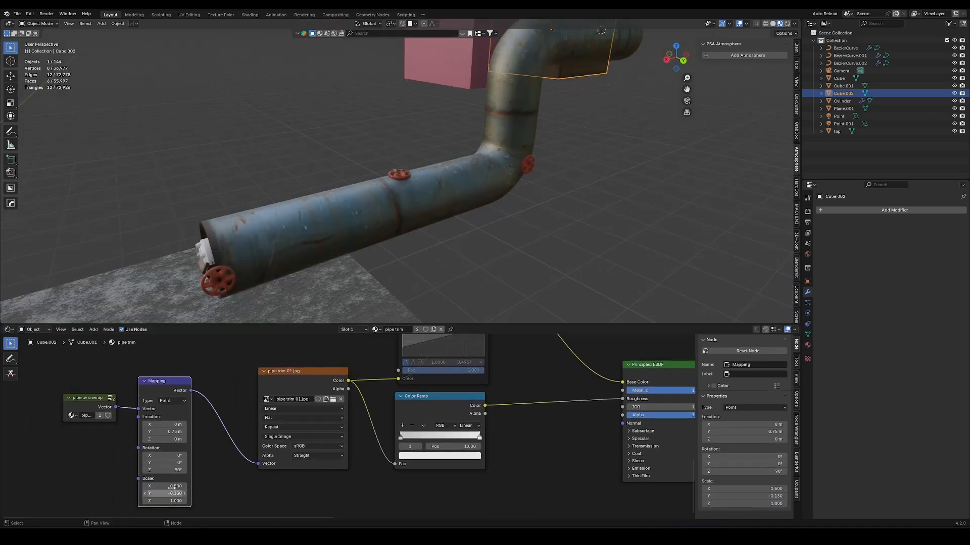
{"action": "middle_click_drag", "start_coordinate": [497, 230], "coordinate": [332, 262]}
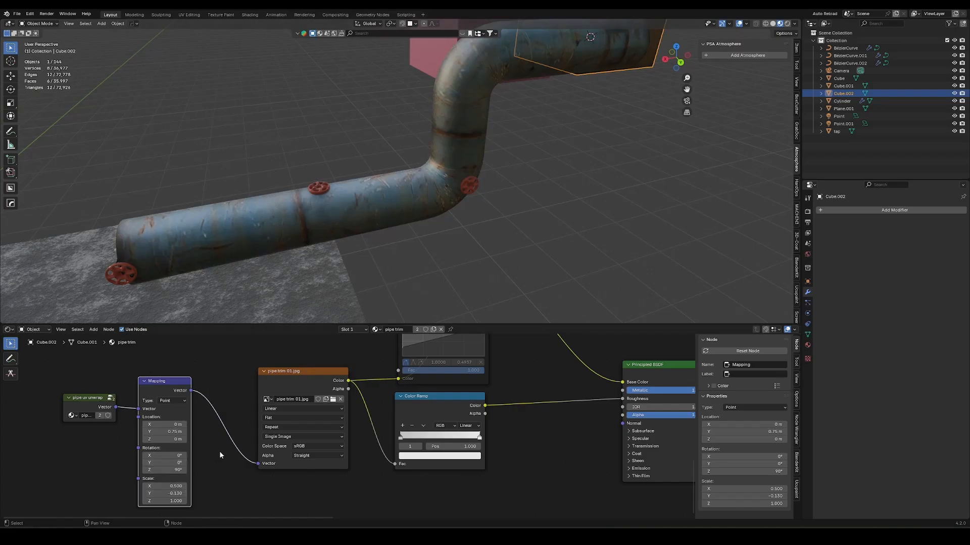
Move the pipe uv unwrap group farther away from the Mapping node.
{"action": "middle_click_drag", "start_coordinate": [200, 418], "coordinate": [383, 414]}
{"action": "left_click", "coordinate": [356, 427]}
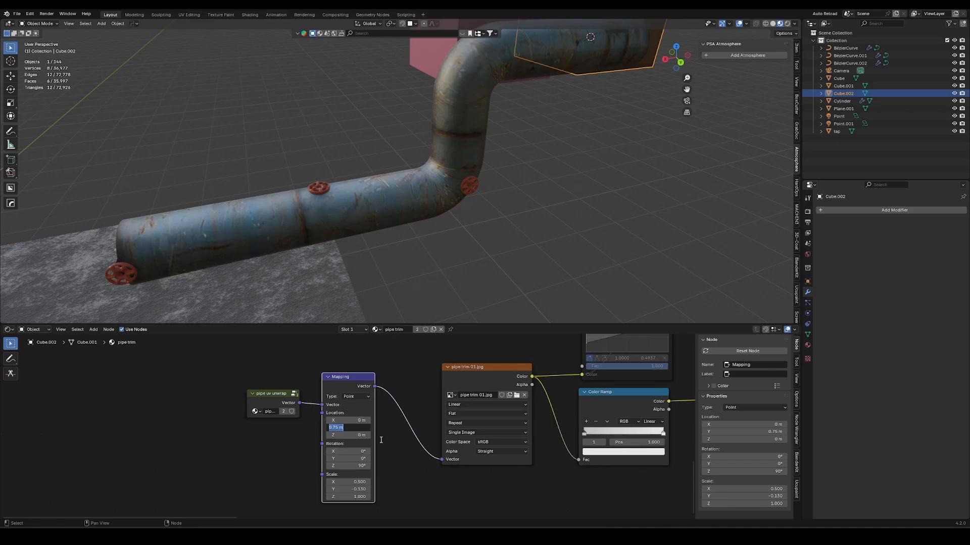
{"action": "left_click", "coordinate": [381, 438]}
{"action": "left_click_drag", "start_coordinate": [298, 436], "coordinate": [226, 381]}
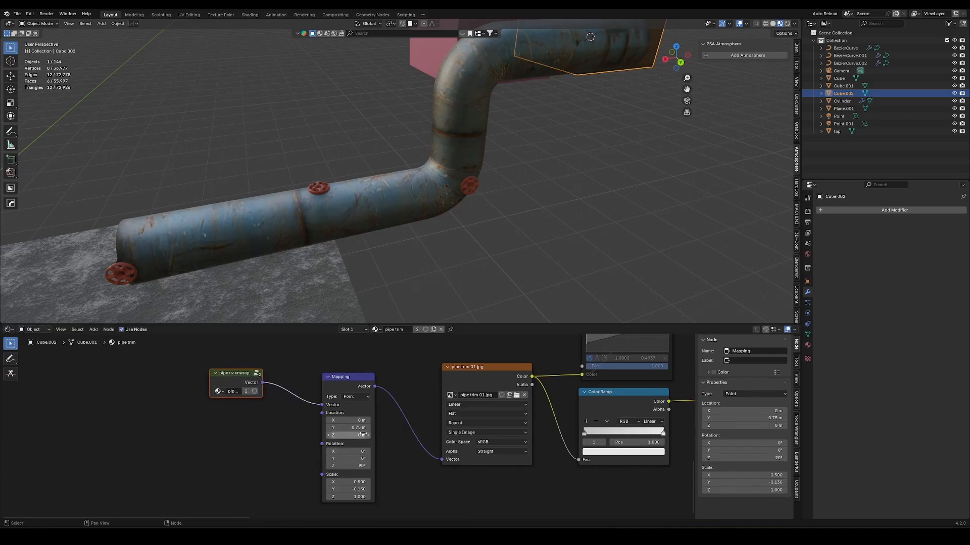
Try other trim strips on the pipe with Mapping Y locations of 0.25 m and 0.5 m.
{"action": "left_click", "coordinate": [356, 428]}
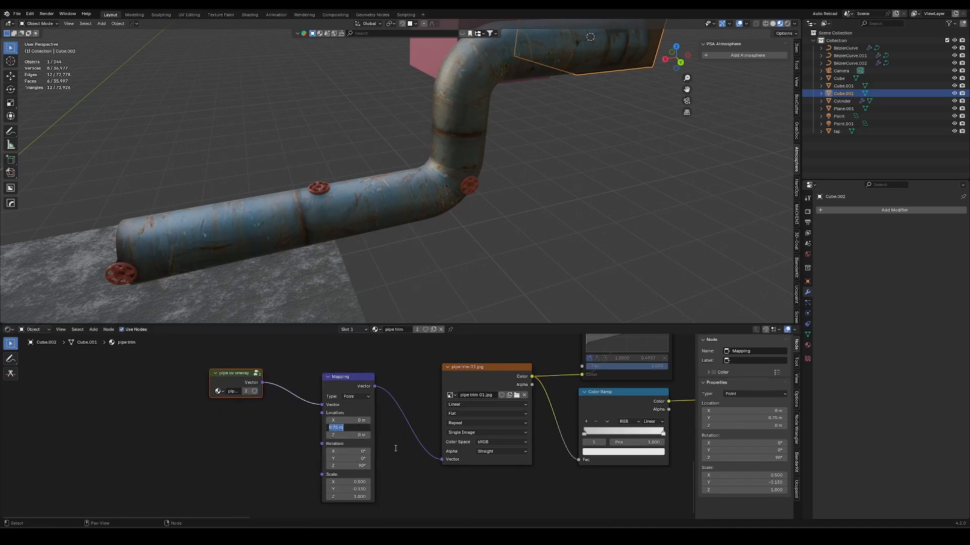
{"action": "type", "text": "0.25"}
{"action": "key", "text": "Return"}
{"action": "left_click", "coordinate": [358, 429]}
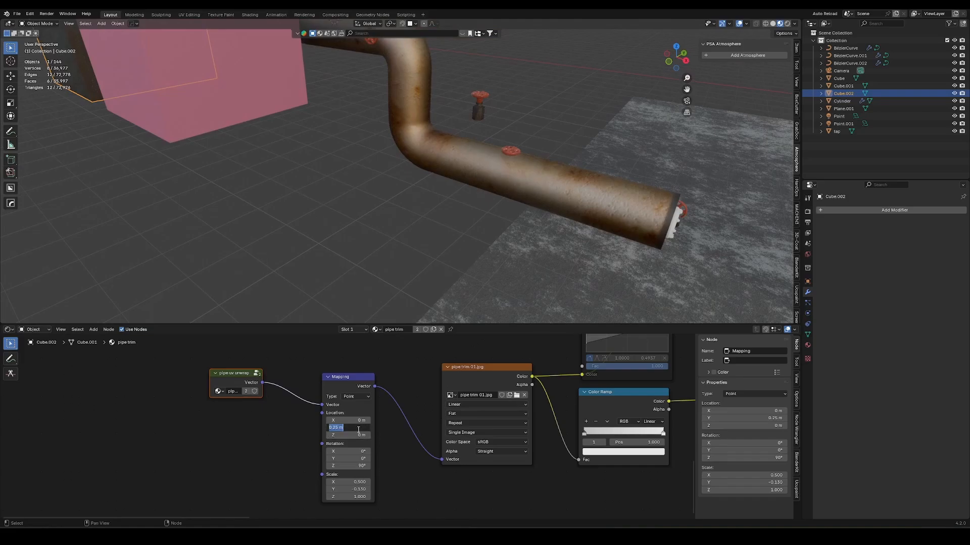
{"action": "type", "text": ".5"}
{"action": "key", "text": "Return"}
{"action": "middle_click_drag", "start_coordinate": [566, 227], "coordinate": [418, 269]}
Set the Mapping node's Y location to 1 m to use the riveted grey metal strip.
{"action": "left_click", "coordinate": [349, 430]}
{"action": "type", "text": "1"}
{"action": "key", "text": "Return"}
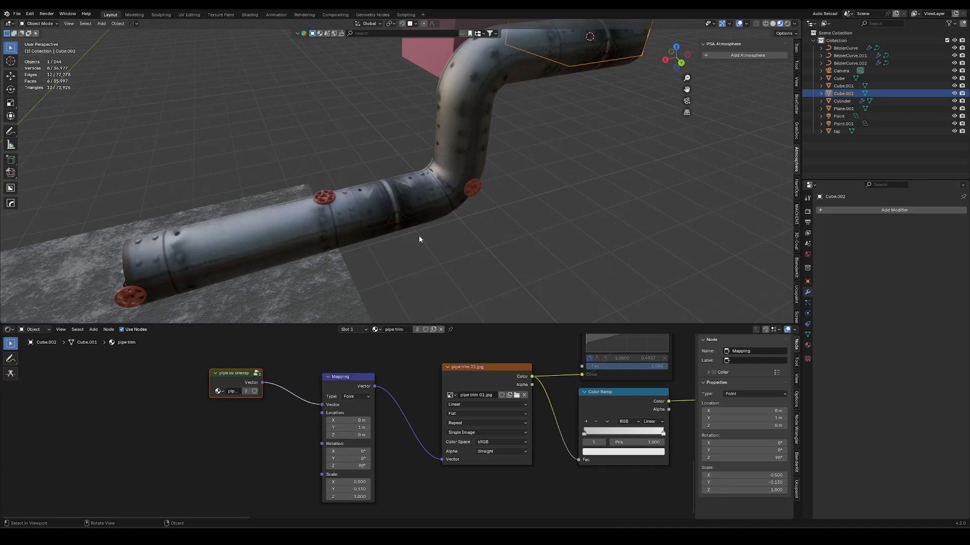
Remove the RGB Curves node while keeping the trim image's Color linked to the Principled BSDF's Base Color.
{"action": "middle_click_drag", "start_coordinate": [556, 489], "coordinate": [252, 477]}
{"action": "scroll", "coordinate": [393, 398], "scroll_direction": "down", "scroll_amount": 5}
{"action": "middle_click_drag", "start_coordinate": [393, 398], "coordinate": [392, 426]}
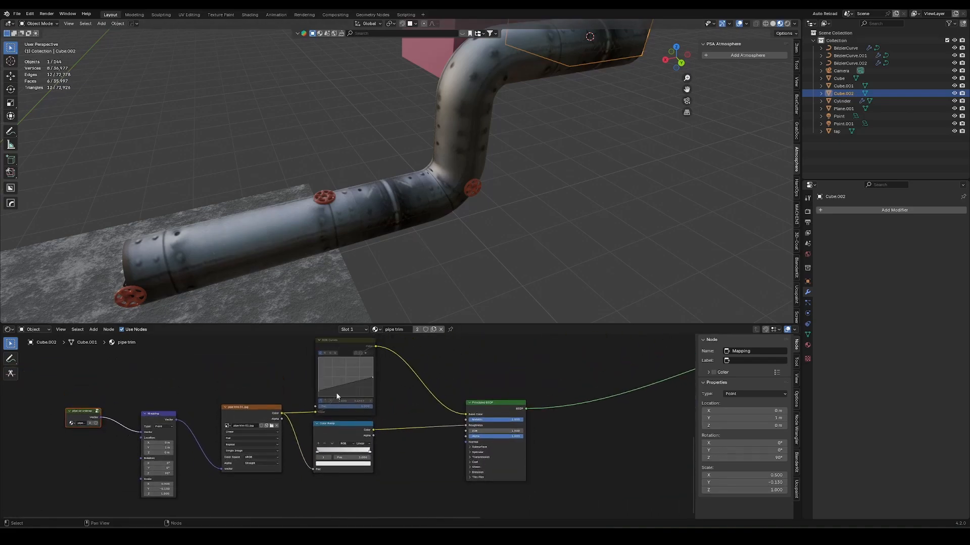
{"action": "left_click_drag", "start_coordinate": [298, 353], "coordinate": [347, 357]}
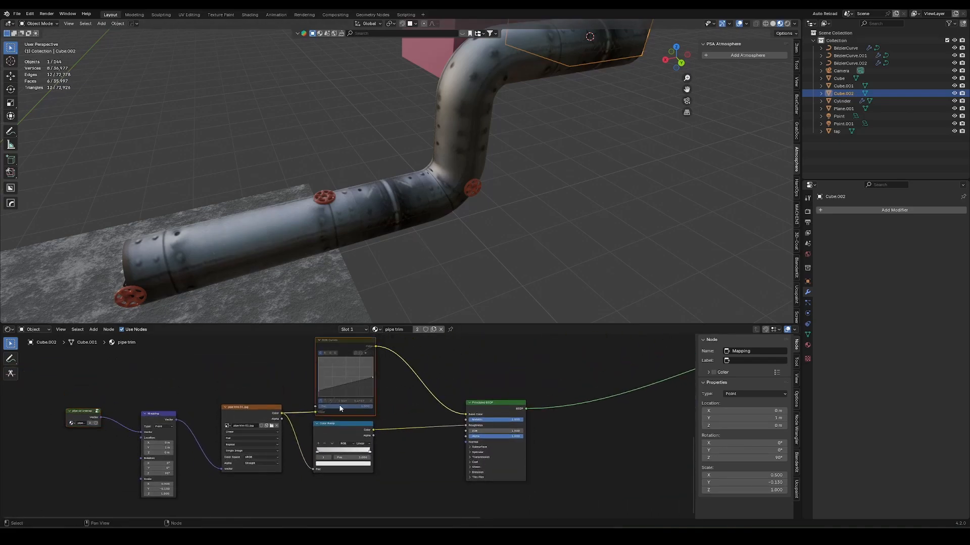
{"action": "key", "text": "ctrl+x"}
{"action": "scroll", "coordinate": [313, 384], "scroll_direction": "up", "scroll_amount": 2}
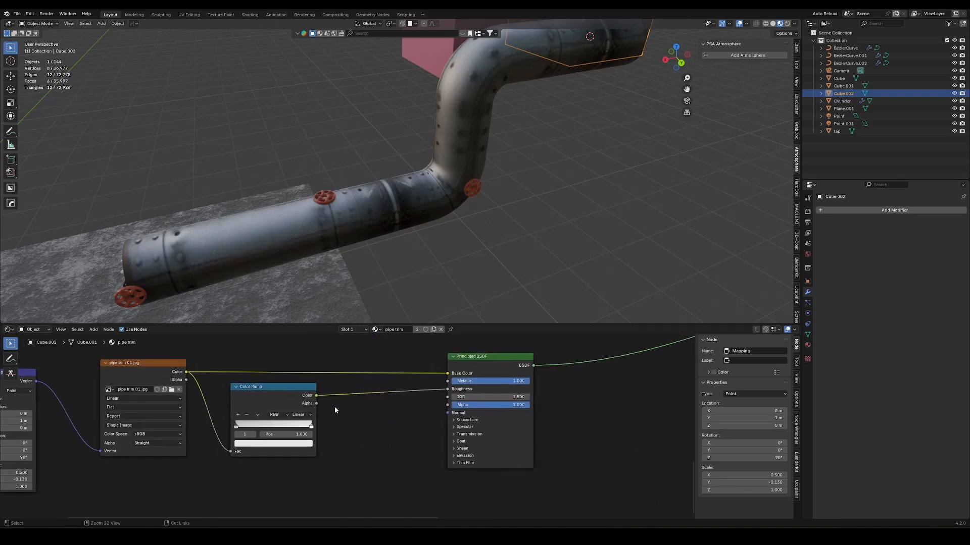
Link the Color Ramp's Color to the Principled BSDF's Normal, insert a Bump node there, and inspect the pipe.
{"action": "left_click_drag", "start_coordinate": [316, 395], "coordinate": [448, 414]}
{"action": "left_click_drag", "start_coordinate": [449, 416], "coordinate": [407, 425]}
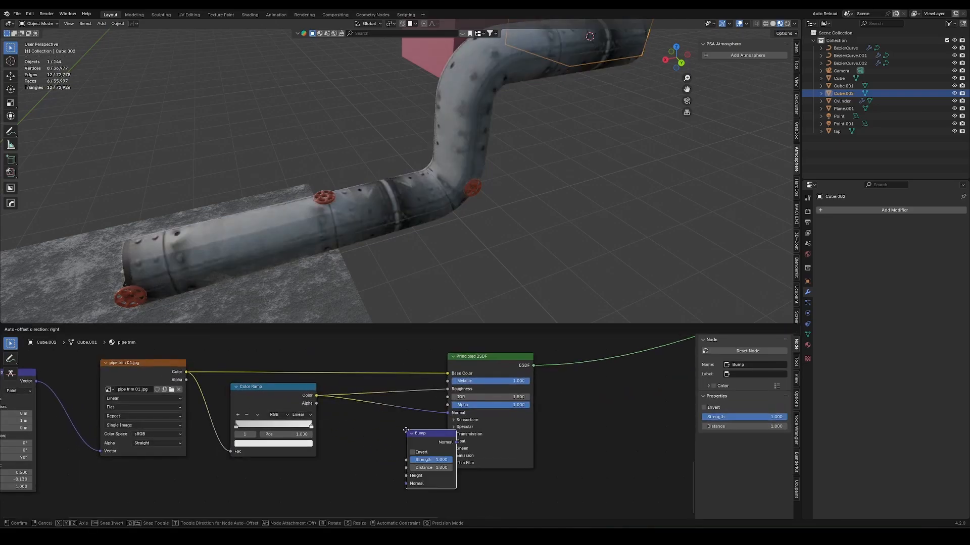
{"action": "left_click", "coordinate": [406, 424]}
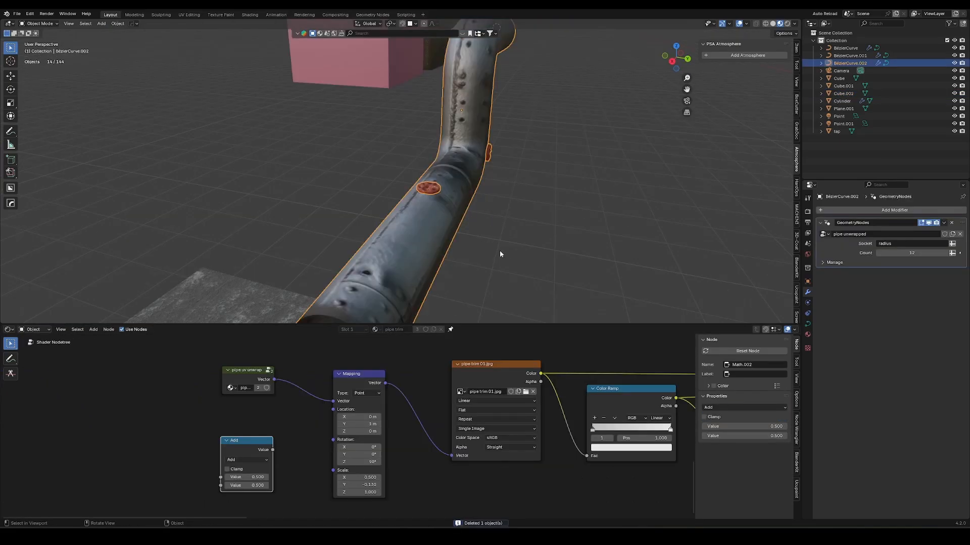
{"action": "middle_click_drag", "start_coordinate": [500, 254], "coordinate": [425, 227]}
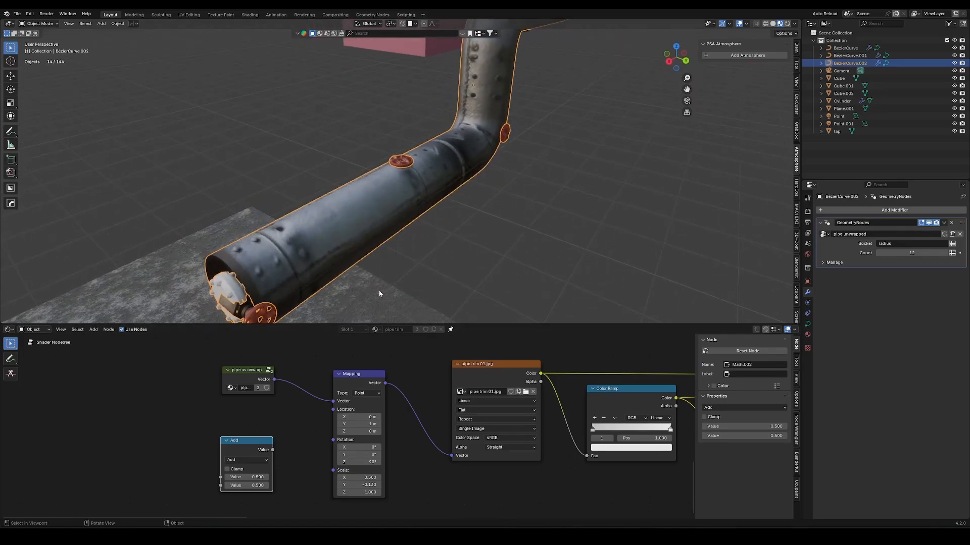
Delete the unlinked Add math node from the shader tree.
{"action": "key", "text": "x"}
{"action": "key", "text": "shift+d"}
{"action": "key", "text": "y"}
{"action": "left_click", "coordinate": [497, 222]}
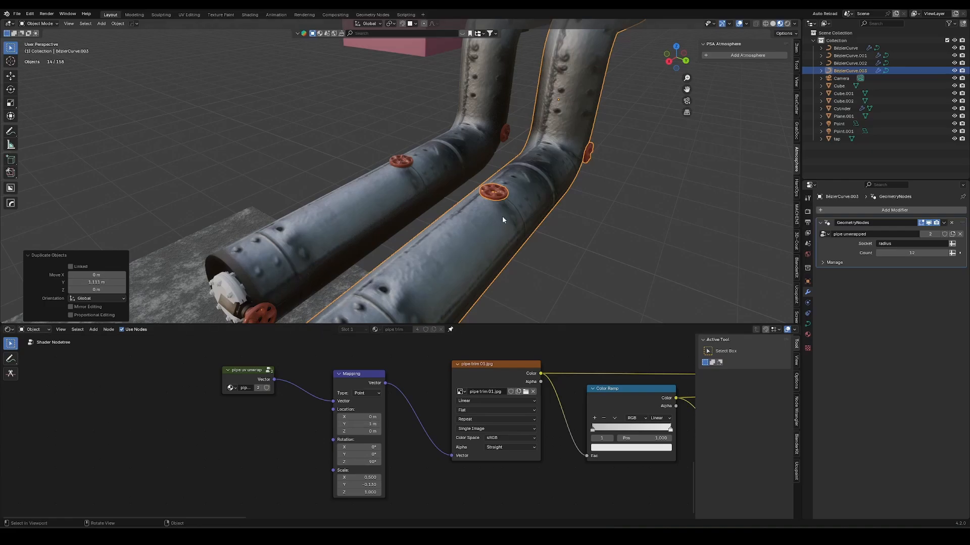
{"action": "key", "text": "Delete"}
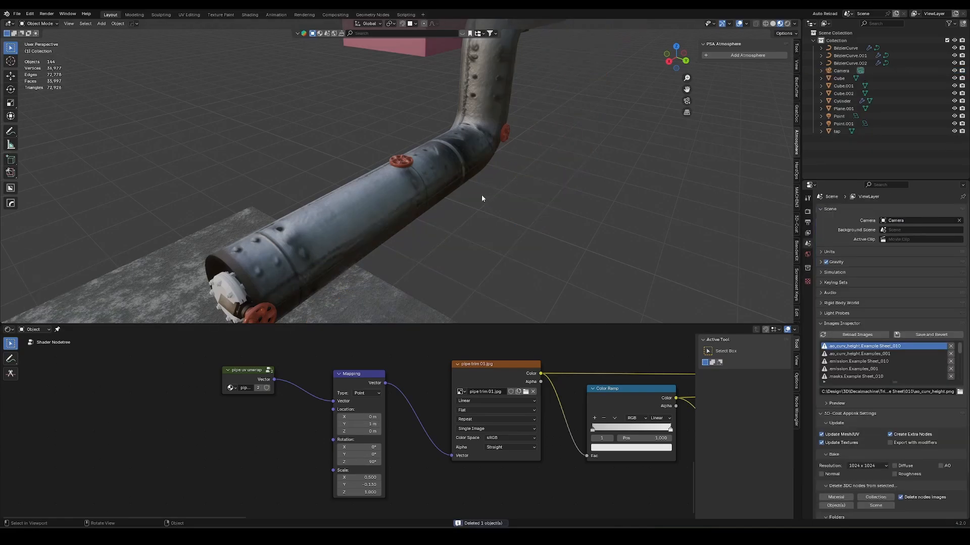
Duplicate the pipe about 1.5 m along Y and repeat the duplication to build a row of seven pipes.
{"action": "left_click", "coordinate": [427, 202]}
{"action": "scroll", "coordinate": [424, 205], "scroll_direction": "down", "scroll_amount": 2}
{"action": "middle_click_drag", "start_coordinate": [394, 186], "coordinate": [374, 203]}
{"action": "key", "text": "shift+d"}
{"action": "key", "text": "y"}
{"action": "left_click", "coordinate": [405, 217]}
{"action": "scroll", "coordinate": [405, 216], "scroll_direction": "down", "scroll_amount": 3}
{"action": "key", "text": "shift+r"}
{"action": "key", "text": "shift+r"}
{"action": "key", "text": "shift+r"}
{"action": "key", "text": "shift+r"}
{"action": "key", "text": "shift+r"}
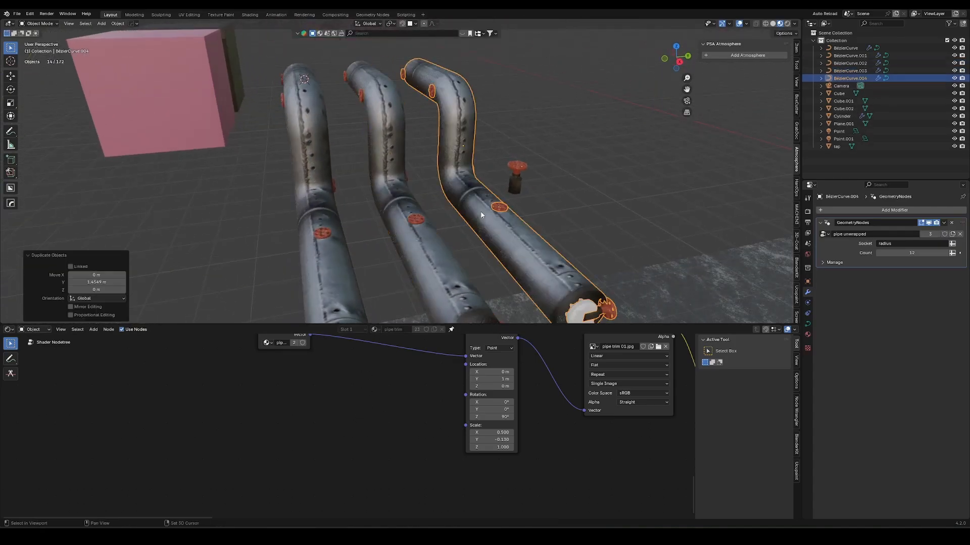
{"action": "middle_click_drag", "start_coordinate": [485, 213], "coordinate": [611, 201]}
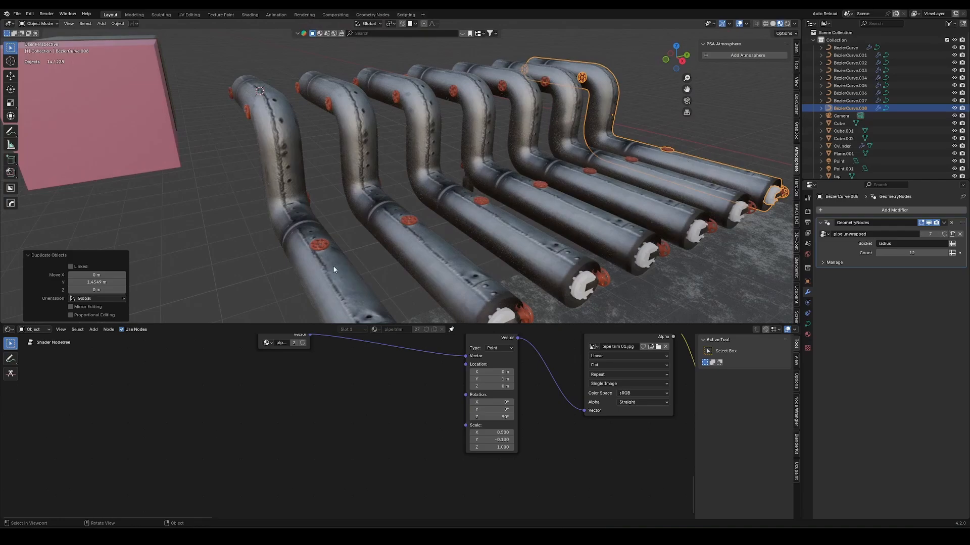
{"action": "middle_click_drag", "start_coordinate": [430, 277], "coordinate": [326, 249]}
Add an Object Info node and feed its Random output into the Y of a new Combine XYZ node.
{"action": "left_click", "coordinate": [326, 249]}
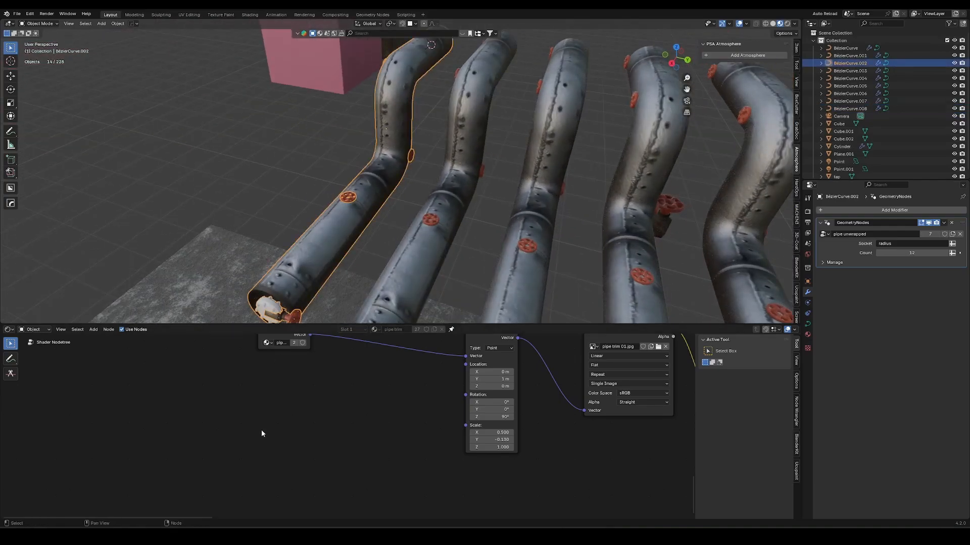
{"action": "key", "text": "shift+a"}
{"action": "type", "text": "obe"}
{"action": "key", "text": "Return"}
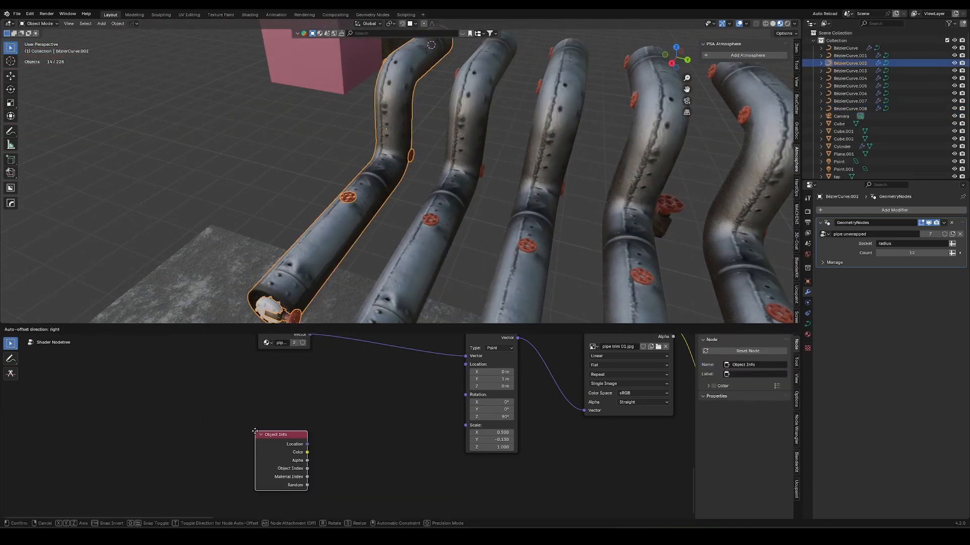
{"action": "left_click", "coordinate": [205, 413]}
{"action": "left_click_drag", "start_coordinate": [258, 465], "coordinate": [321, 396]}
{"action": "type", "text": "combin"}
{"action": "key", "text": "Return"}
{"action": "left_click", "coordinate": [320, 373]}
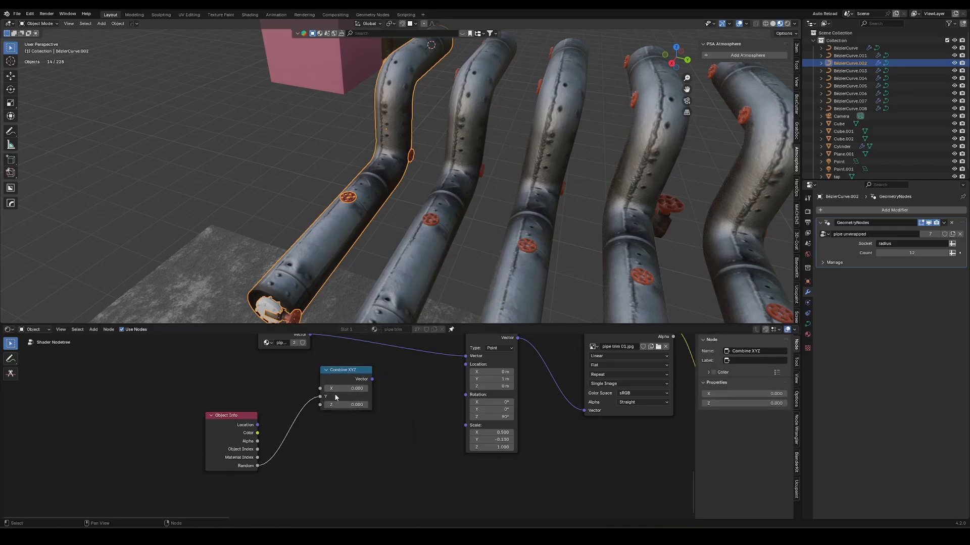
Link the Combine XYZ Vector to the Mapping node's Location and inspect the trims across the pipe row.
{"action": "left_click_drag", "start_coordinate": [372, 378], "coordinate": [466, 364]}
{"action": "middle_click_drag", "start_coordinate": [354, 275], "coordinate": [428, 271]}
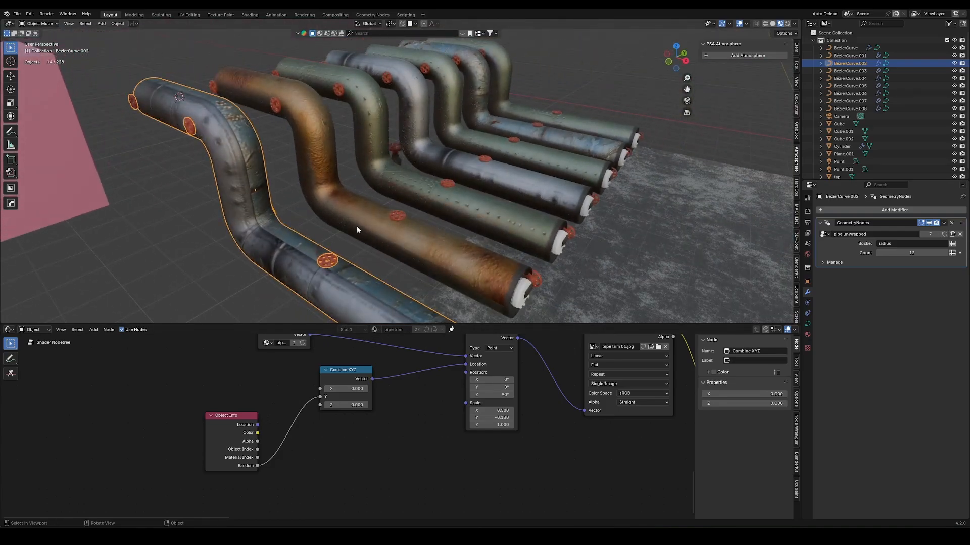
{"action": "middle_click_drag", "start_coordinate": [516, 231], "coordinate": [493, 229]}
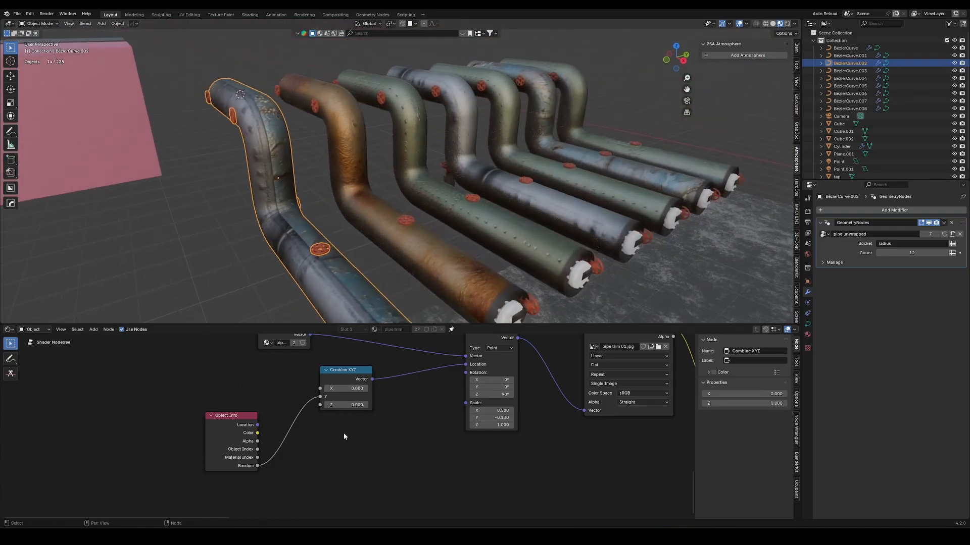
Make room beside Object Info and insert a Math node between its Random output and Combine XYZ's Y.
{"action": "left_click_drag", "start_coordinate": [347, 397], "coordinate": [398, 416]}
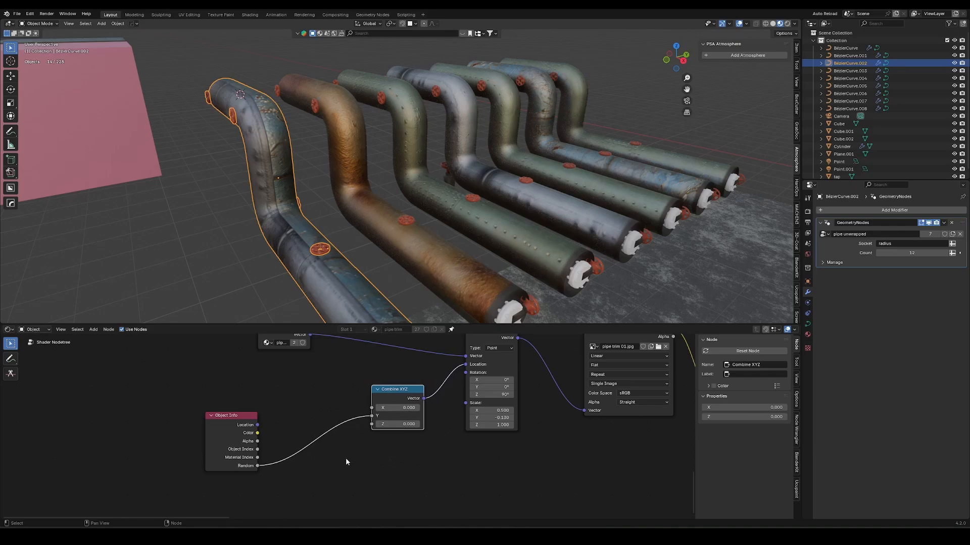
{"action": "key", "text": "shift+a"}
{"action": "type", "text": "math"}
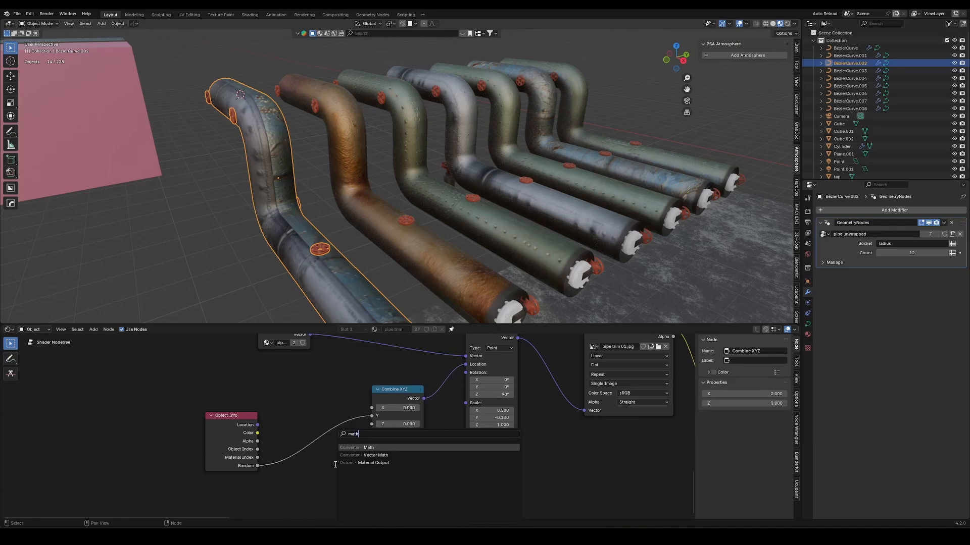
{"action": "key", "text": "Return"}
{"action": "left_click", "coordinate": [326, 425]}
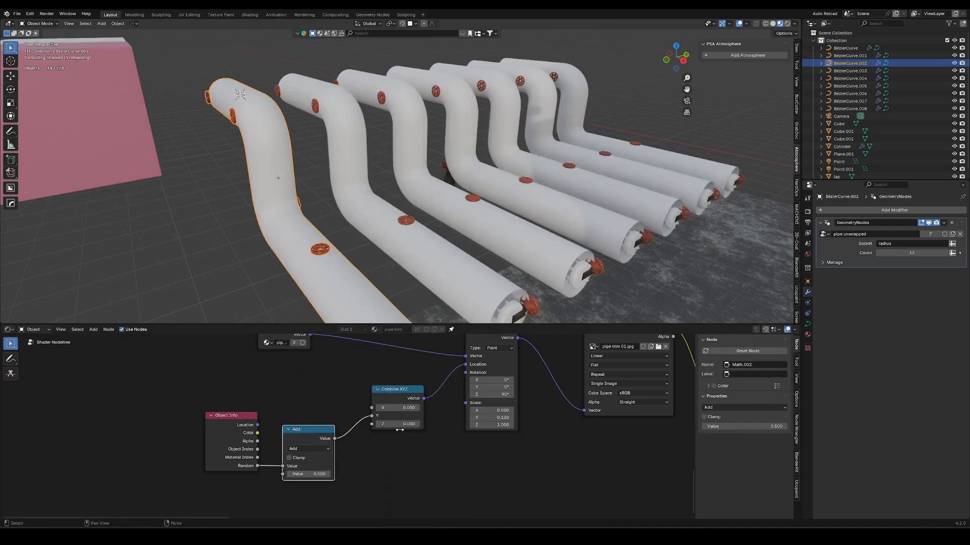
Set the Math node to Multiply with a value of 4 and inspect the pipes.
{"action": "left_click", "coordinate": [308, 450]}
{"action": "left_click", "coordinate": [308, 448]}
{"action": "left_click", "coordinate": [310, 448]}
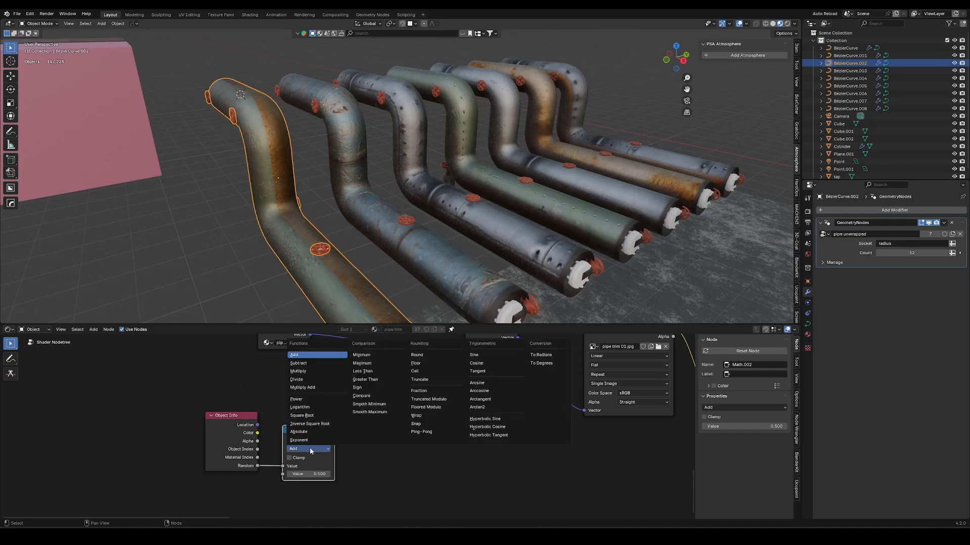
{"action": "left_click", "coordinate": [310, 448]}
{"action": "left_click", "coordinate": [315, 476]}
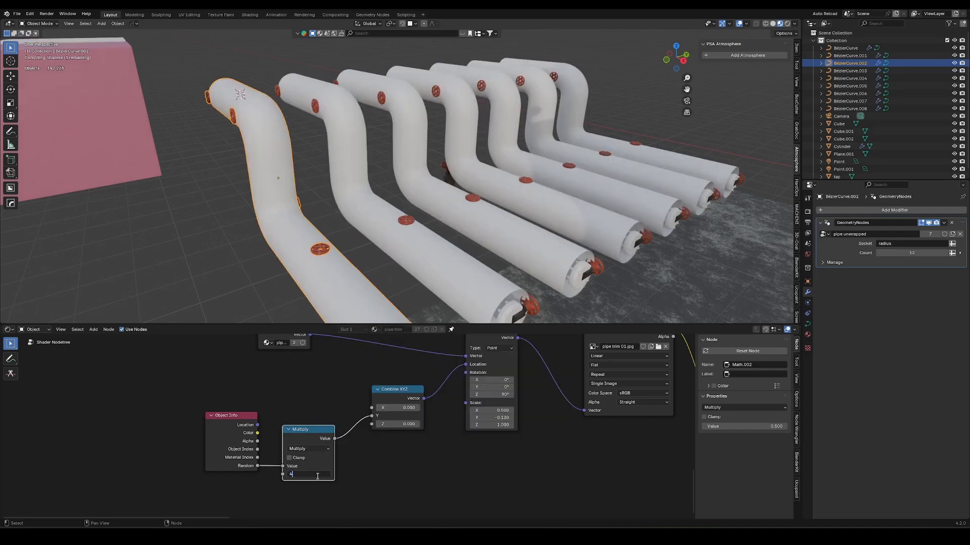
{"action": "type", "text": "4"}
{"action": "key", "text": "Return"}
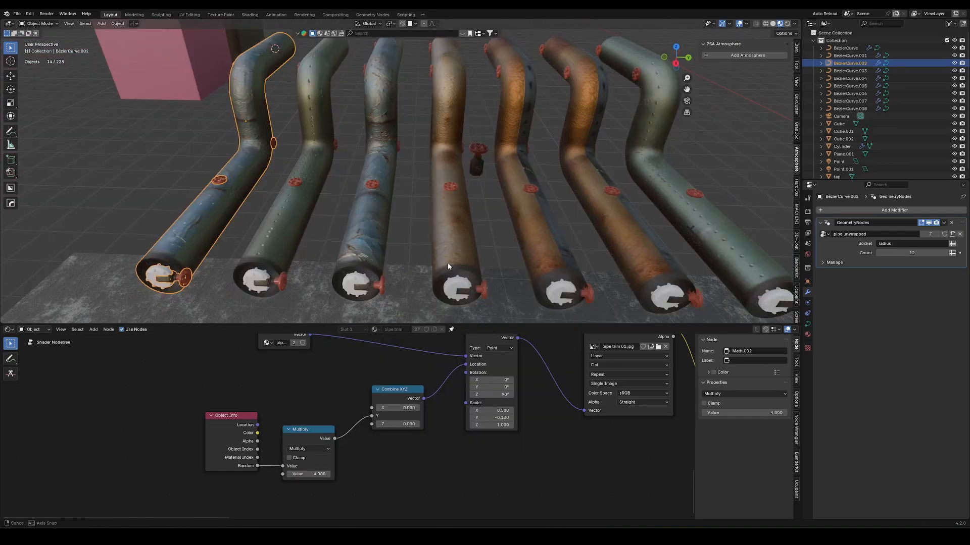
{"action": "middle_click_drag", "start_coordinate": [447, 263], "coordinate": [495, 194]}
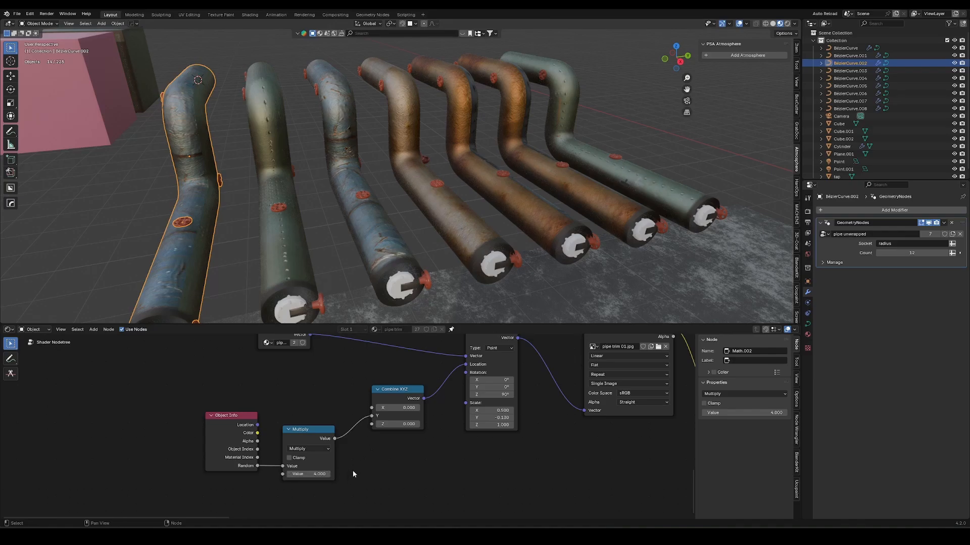
{"action": "key", "text": "shift+a"}
{"action": "type", "text": "round"}
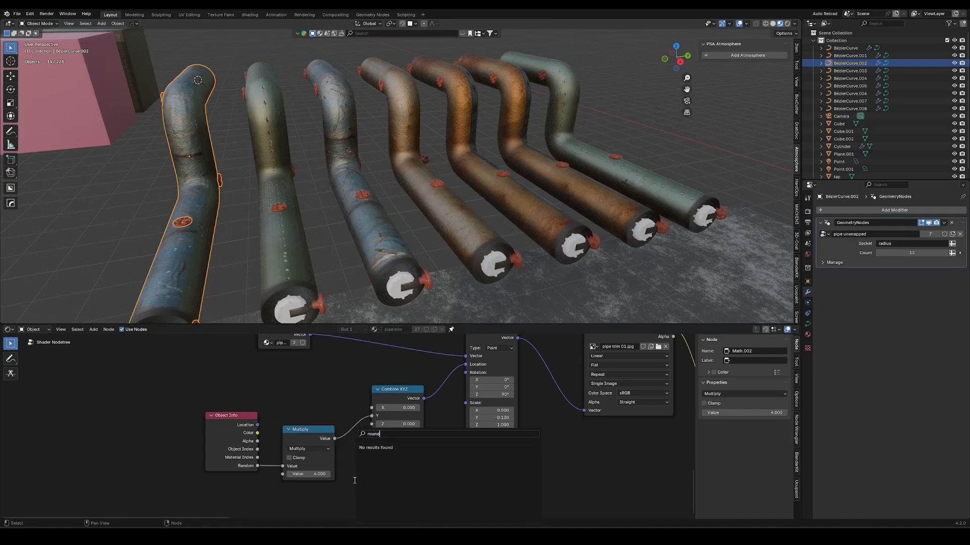
{"action": "key", "text": "Escape"}
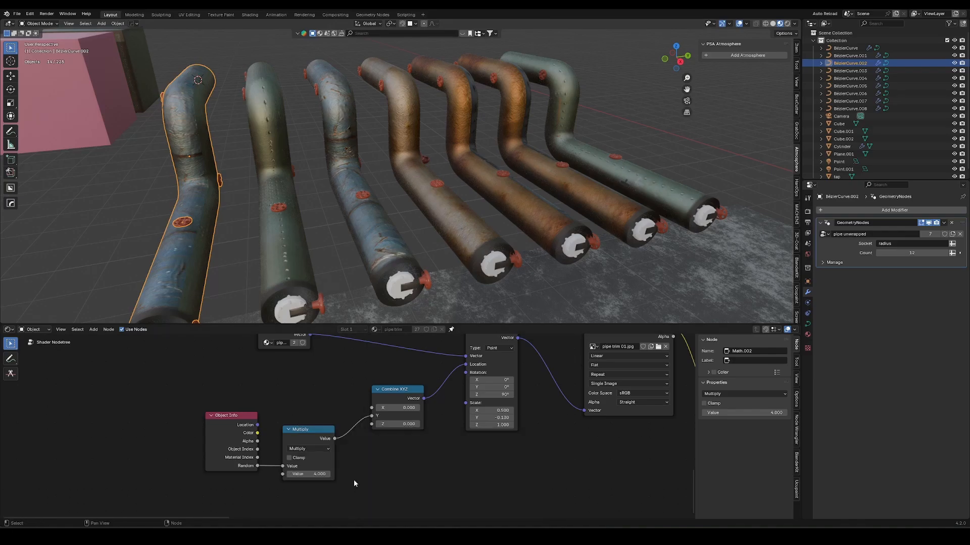
Duplicate the Multiply node into the link before Combine XYZ and change the copy to Round.
{"action": "left_click", "coordinate": [318, 428]}
{"action": "key", "text": "shift+d"}
{"action": "left_click", "coordinate": [385, 424]}
{"action": "left_click", "coordinate": [375, 445]}
{"action": "left_click", "coordinate": [486, 351]}
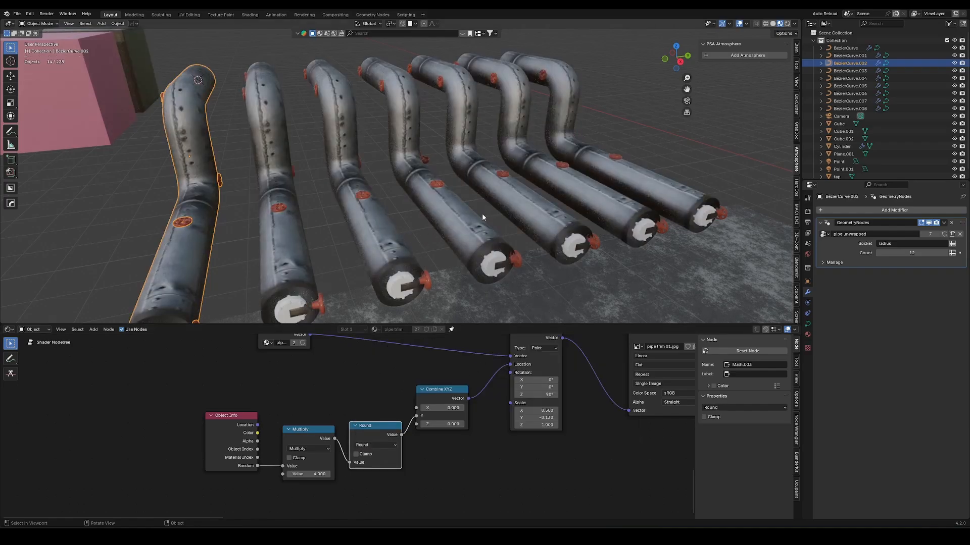
Insert another copy of the Multiply node after Round and change it to Divide, keeping the value 4.
{"action": "middle_click_drag", "start_coordinate": [376, 421], "coordinate": [349, 422]}
{"action": "left_click", "coordinate": [158, 428]}
{"action": "key", "text": "shift+d"}
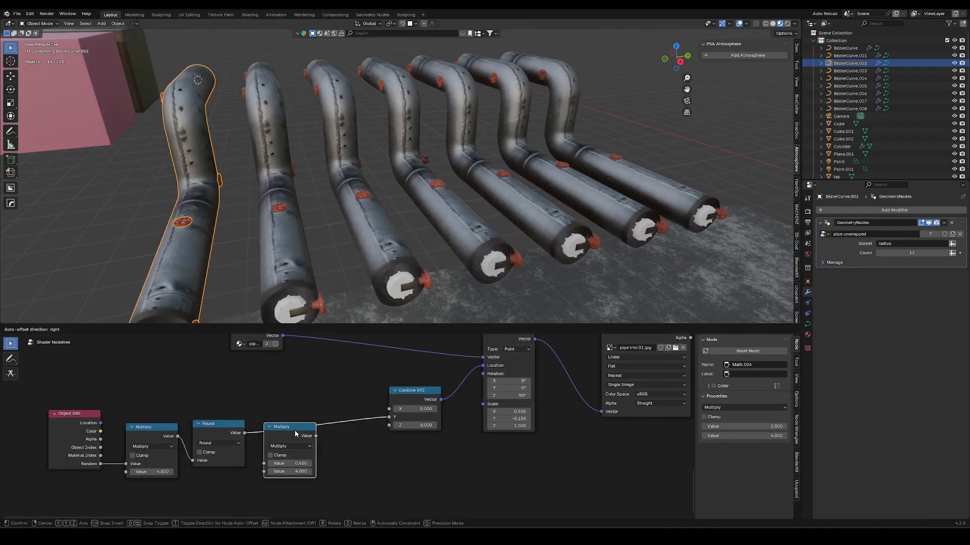
{"action": "left_click", "coordinate": [296, 432]}
{"action": "left_click", "coordinate": [287, 446]}
{"action": "key", "text": "d"}
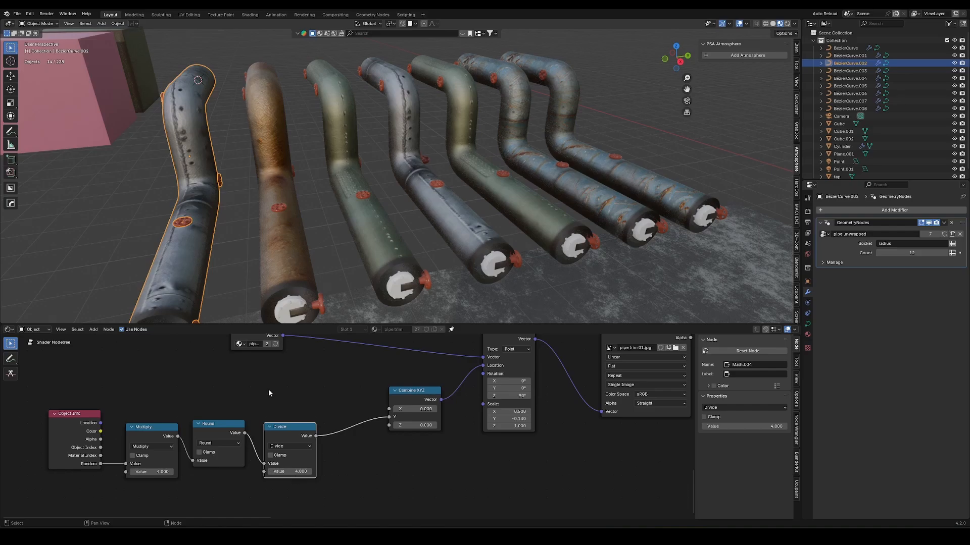
{"action": "left_click", "coordinate": [152, 432]}
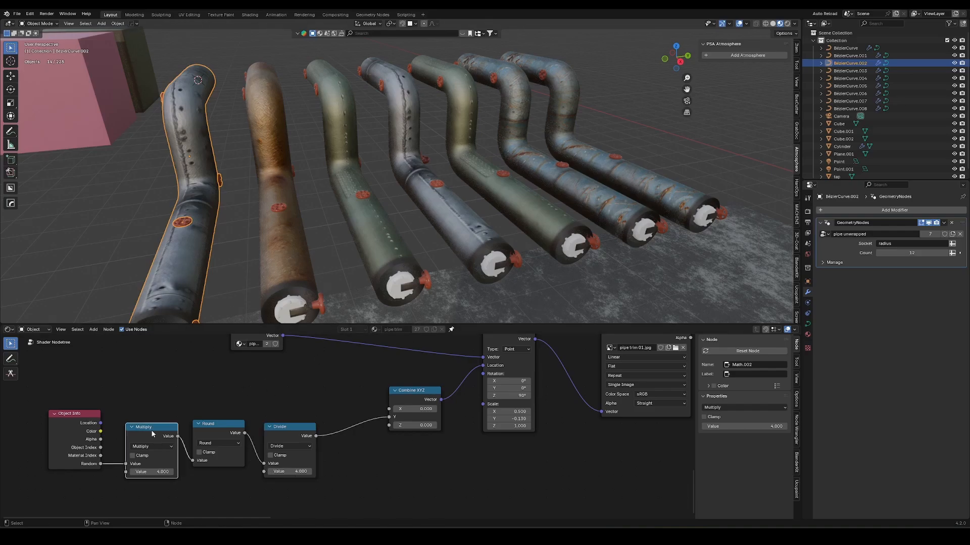
{"action": "left_click", "coordinate": [217, 429]}
{"action": "left_click", "coordinate": [282, 430]}
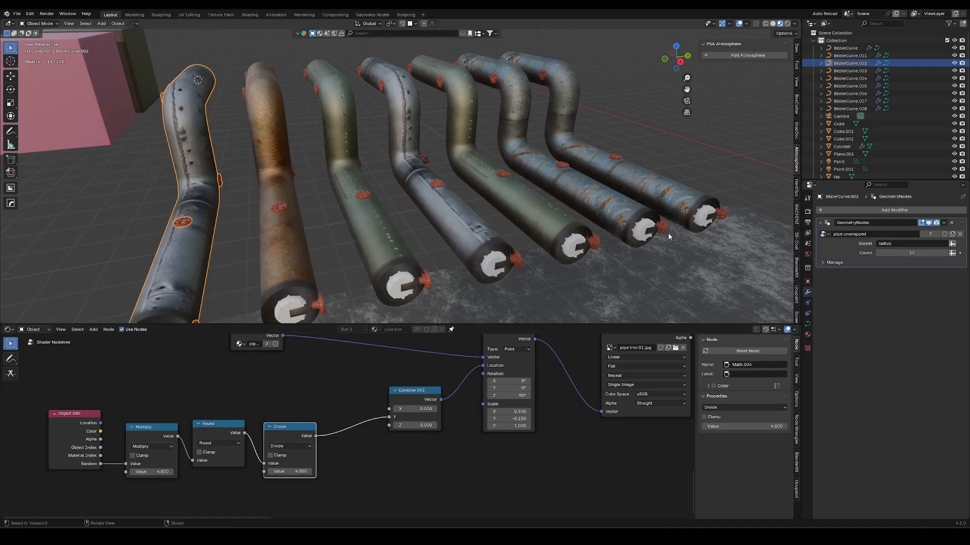
Duplicate the last pipe in the row along Y and shrink the copy's curve radius to make a thinner pipe.
{"action": "scroll", "coordinate": [571, 250], "scroll_direction": "down", "scroll_amount": 2}
{"action": "middle_click_drag", "start_coordinate": [571, 249], "coordinate": [505, 258]}
{"action": "left_click", "coordinate": [457, 225]}
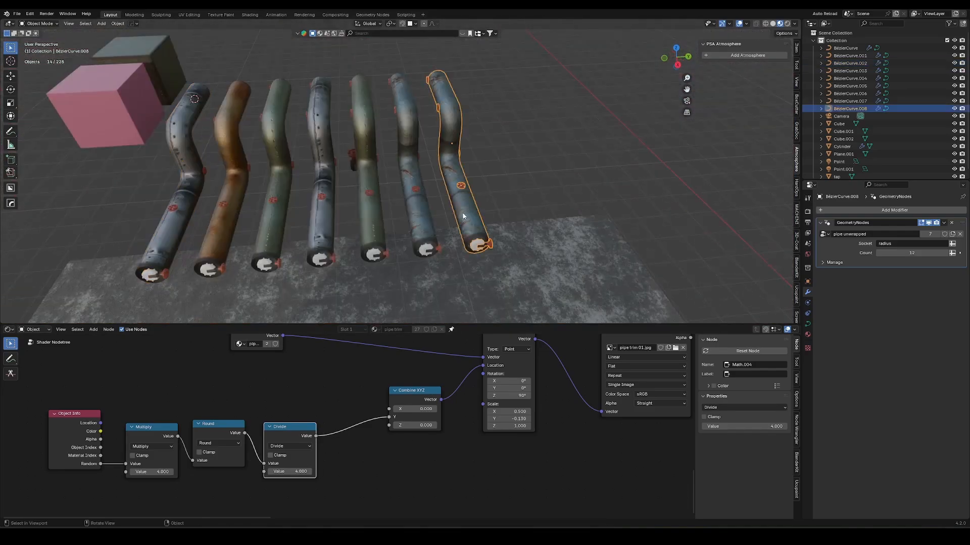
{"action": "middle_click_drag", "start_coordinate": [458, 226], "coordinate": [392, 265], "text": "shift"}
{"action": "key", "text": "shift+d"}
{"action": "key", "text": "y"}
{"action": "left_click", "coordinate": [463, 251]}
{"action": "key", "text": "Tab"}
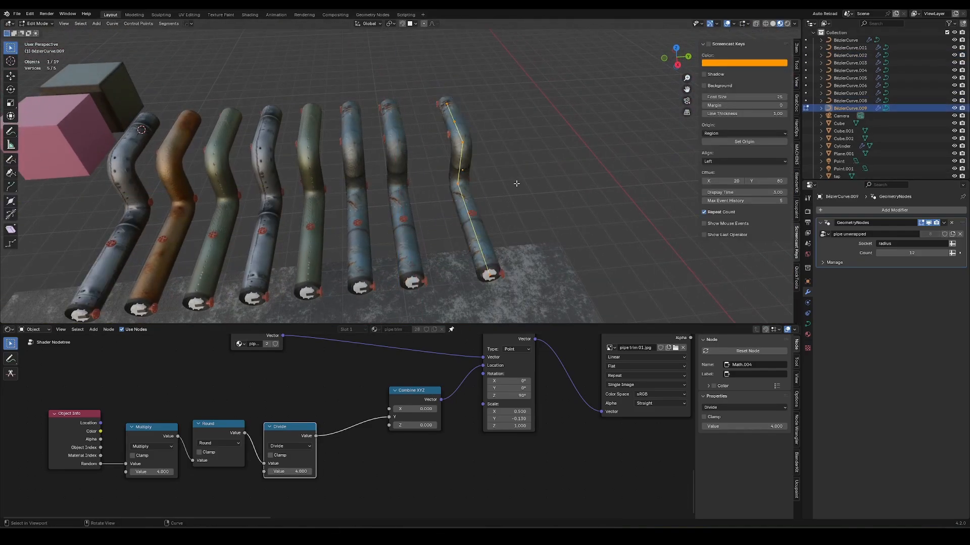
{"action": "key", "text": "alt+s"}
{"action": "left_click", "coordinate": [482, 188]}
{"action": "key", "text": "Tab"}
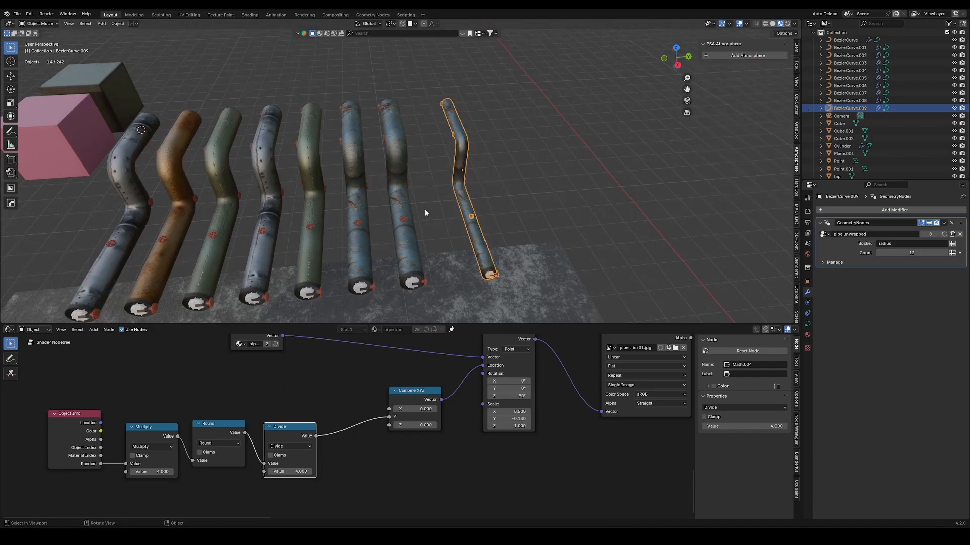
Place another copy of the thin pipe beside it along Y.
{"action": "key", "text": "shift+d"}
{"action": "key", "text": "y"}
{"action": "left_click", "coordinate": [484, 208]}
{"action": "key", "text": "Tab"}
Select the brick building with its pipes and ground plane and duplicate them next to the original.
{"action": "middle_click_drag", "start_coordinate": [624, 199], "coordinate": [582, 211]}
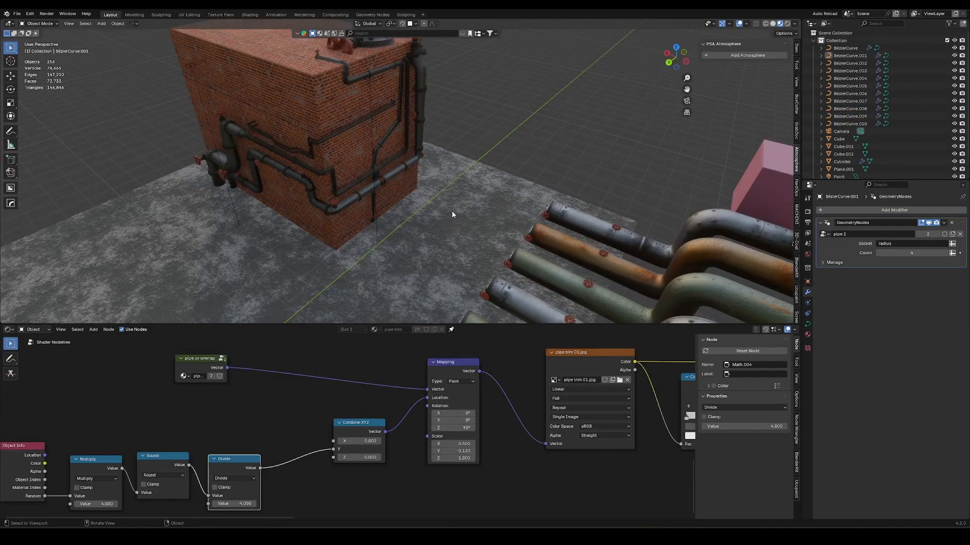
{"action": "middle_click_drag", "start_coordinate": [452, 212], "coordinate": [421, 184]}
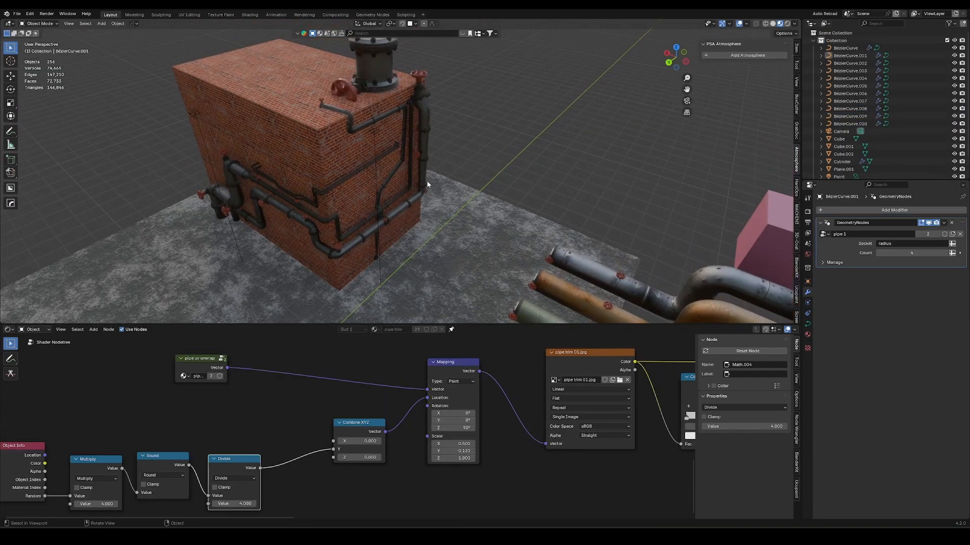
{"action": "left_click", "coordinate": [426, 182]}
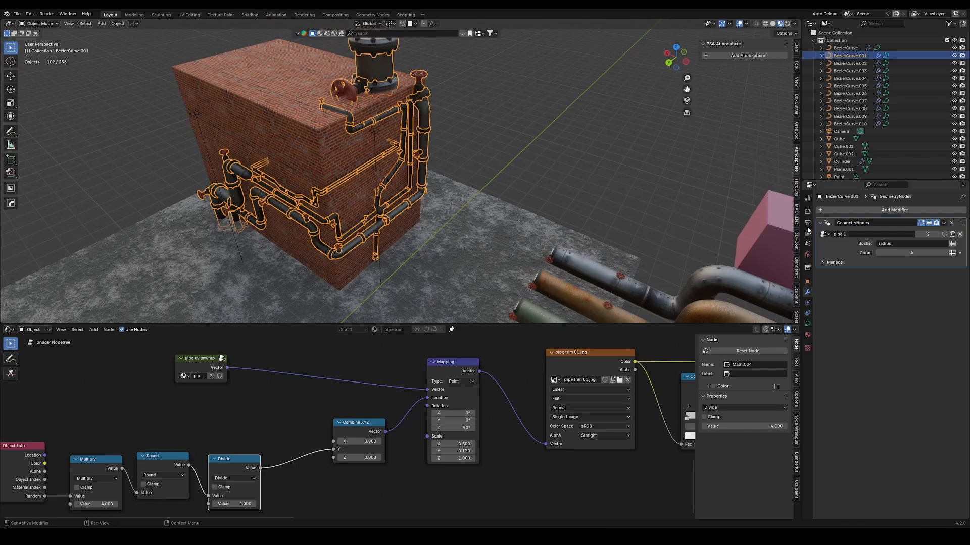
{"action": "left_click", "coordinate": [330, 151], "text": "shift"}
{"action": "left_click", "coordinate": [463, 193], "text": "shift"}
{"action": "middle_click_drag", "start_coordinate": [463, 193], "coordinate": [350, 204]}
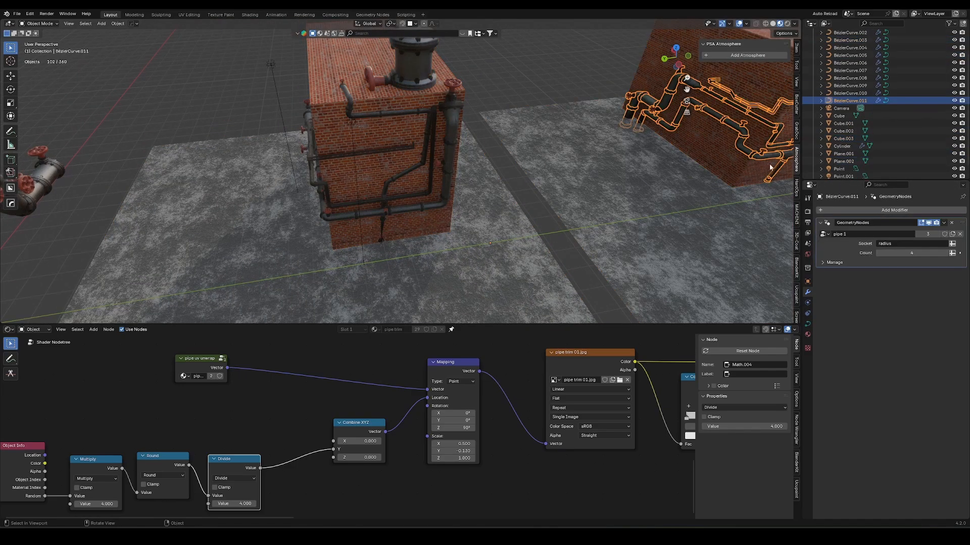
Switch the duplicated building pipes' geometry nodes modifier to the pipe unwrapped node group.
{"action": "middle_click_drag", "start_coordinate": [505, 202], "coordinate": [268, 202], "text": "shift"}
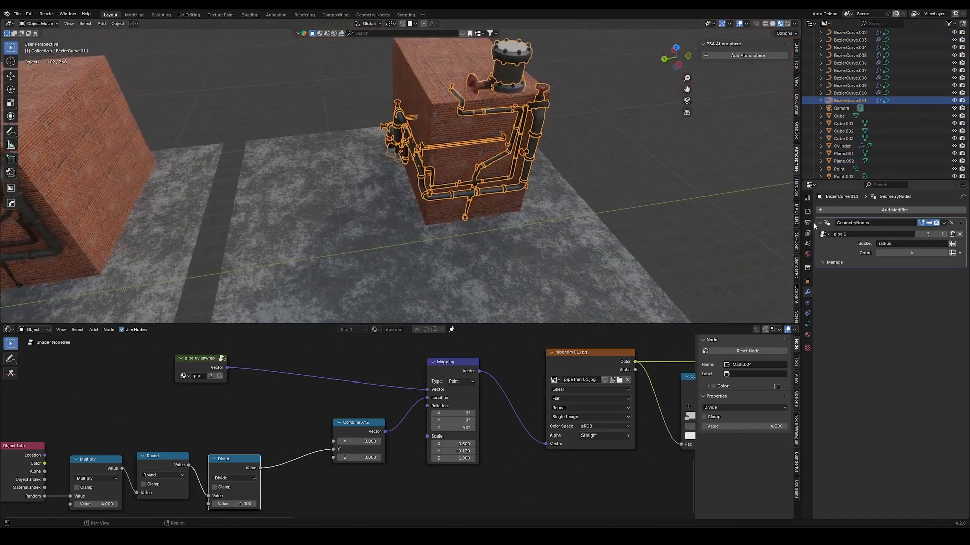
{"action": "left_click", "coordinate": [823, 234]}
{"action": "left_click", "coordinate": [840, 253]}
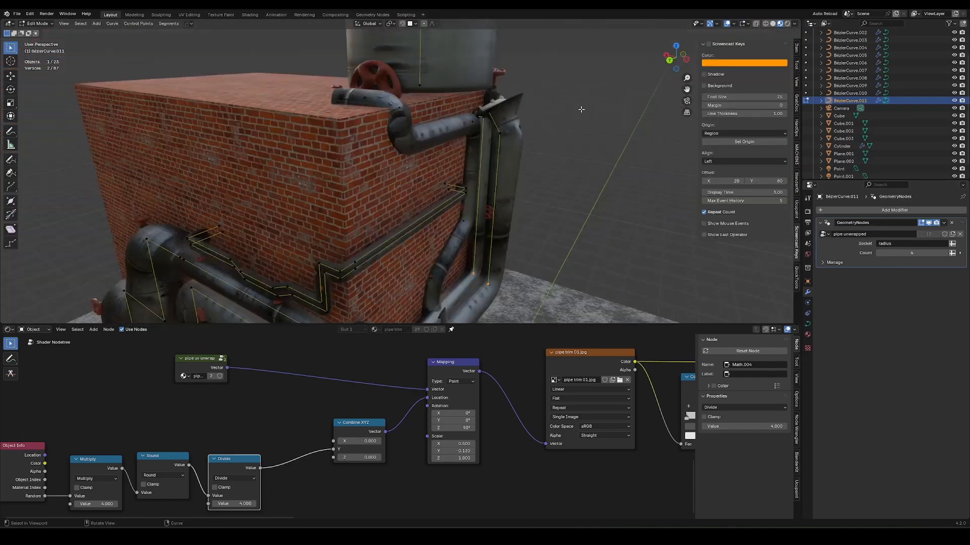
Fatten the radius of all points on the duplicated building's pipe curve.
{"action": "middle_click_drag", "start_coordinate": [479, 192], "coordinate": [553, 35]}
{"action": "key", "text": "alt+s"}
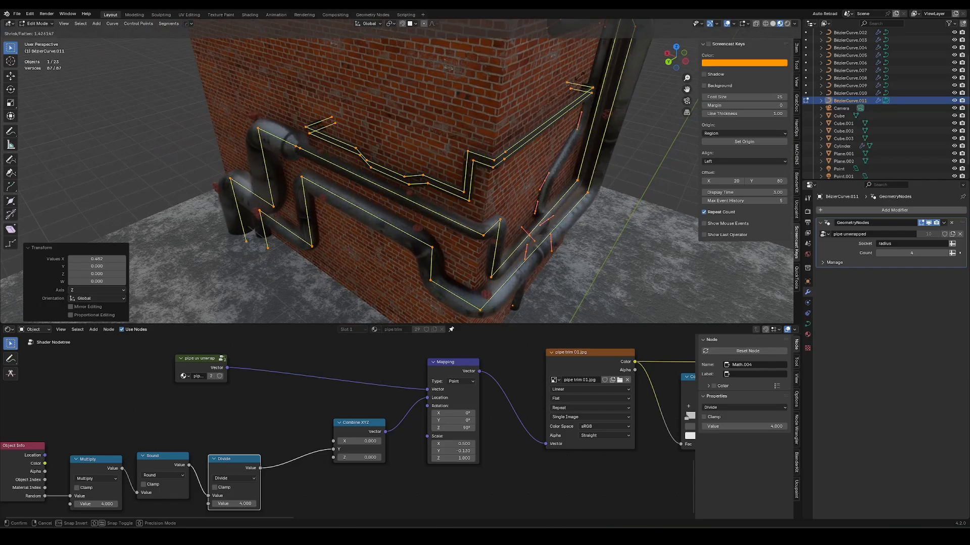
{"action": "left_click", "coordinate": [396, 275]}
Separate the linked pipe runs of the duplicated building's curve into their own objects.
{"action": "key", "text": "alt+a"}
{"action": "key", "text": "l"}
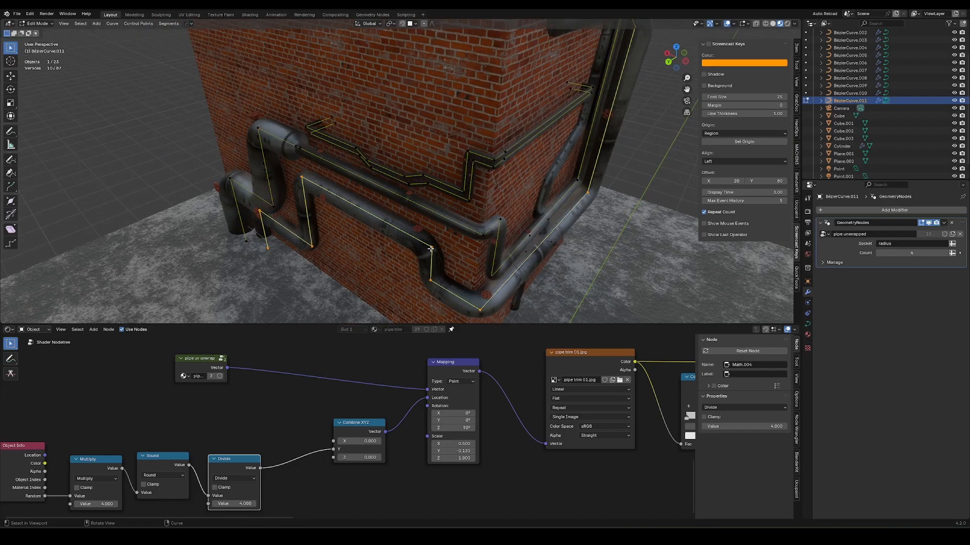
{"action": "key", "text": "p"}
{"action": "left_click", "coordinate": [430, 254]}
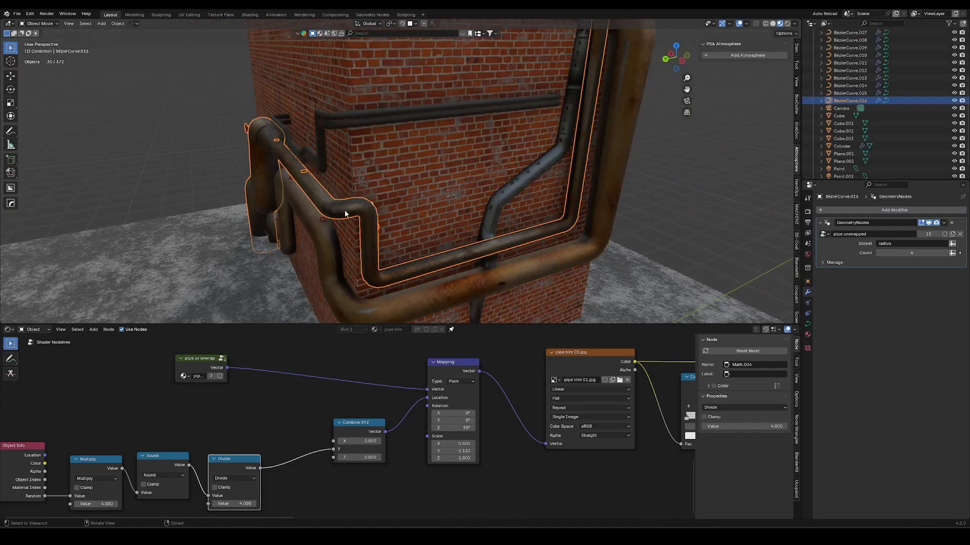
Duplicate the selected lower pipe run several times, raising each copy up the wall.
{"action": "middle_click_drag", "start_coordinate": [344, 210], "coordinate": [390, 225]}
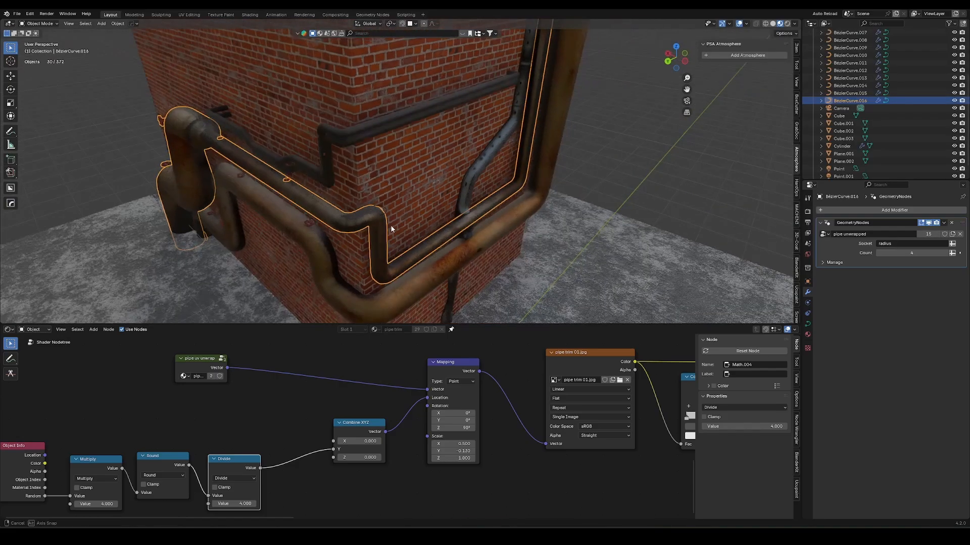
{"action": "scroll", "coordinate": [394, 217], "scroll_direction": "up", "scroll_amount": 3}
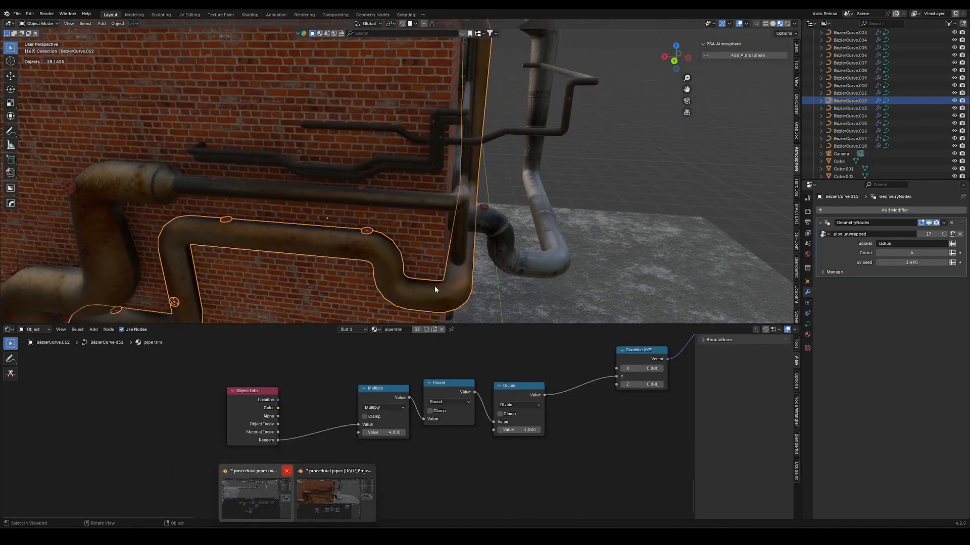
{"action": "middle_click_drag", "start_coordinate": [427, 286], "coordinate": [406, 251]}
{"action": "middle_click_drag", "start_coordinate": [491, 223], "coordinate": [413, 239]}
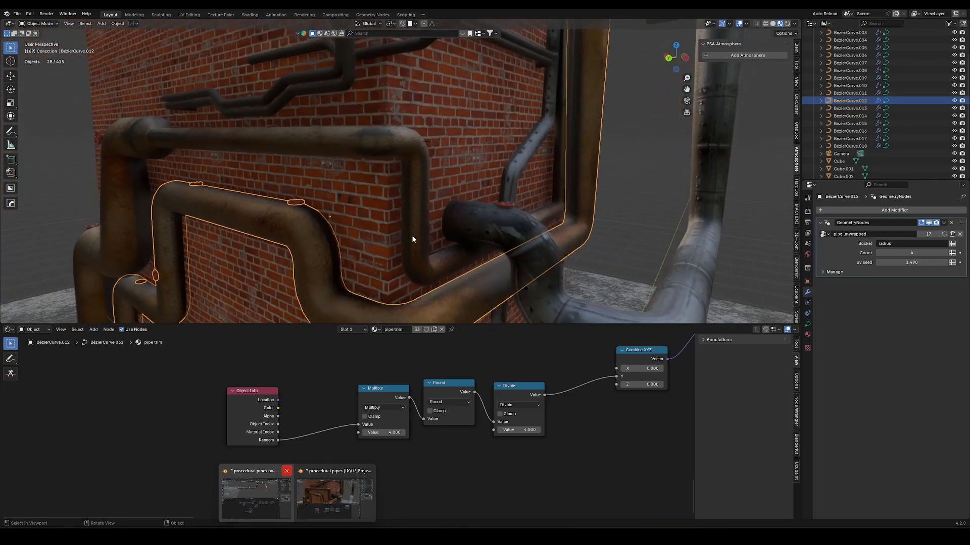
{"action": "key", "text": "shift+d"}
{"action": "key", "text": "z"}
{"action": "left_click", "coordinate": [410, 227]}
{"action": "key", "text": "shift+d"}
{"action": "left_click", "coordinate": [416, 206]}
{"action": "key", "text": "shift+d"}
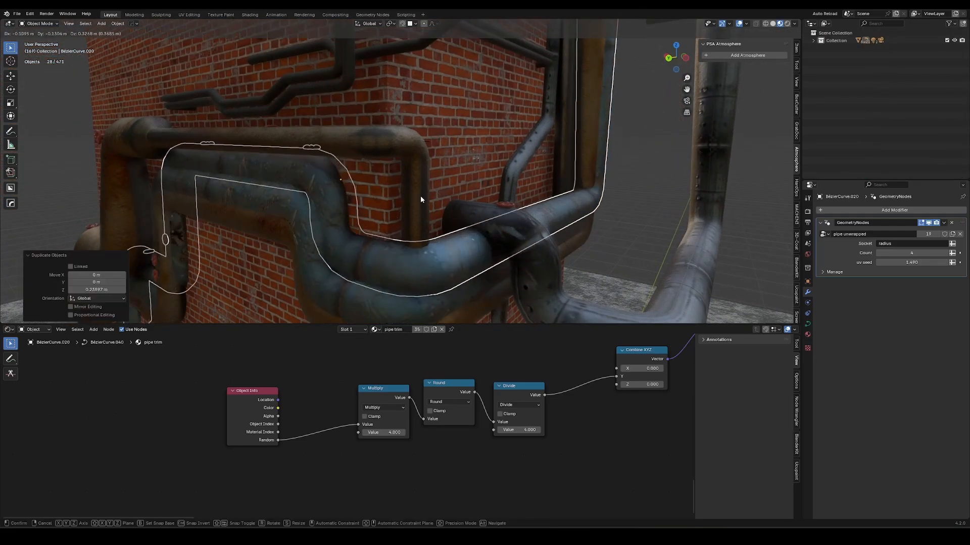
{"action": "left_click", "coordinate": [421, 186]}
Undo the duplicates of the lower pipe run.
{"action": "key", "text": "ctrl+z"}
{"action": "key", "text": "ctrl+z"}
{"action": "key", "text": "ctrl+z"}
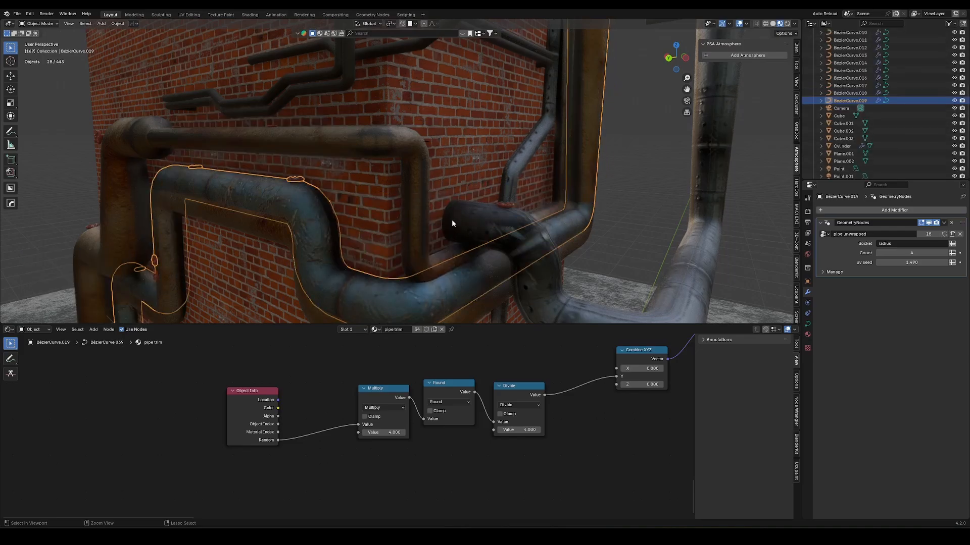
Feed the Object Info node's Location instead of Random into the Multiply node of the pipe trim material.
{"action": "scroll", "coordinate": [303, 384], "scroll_direction": "up", "scroll_amount": 2}
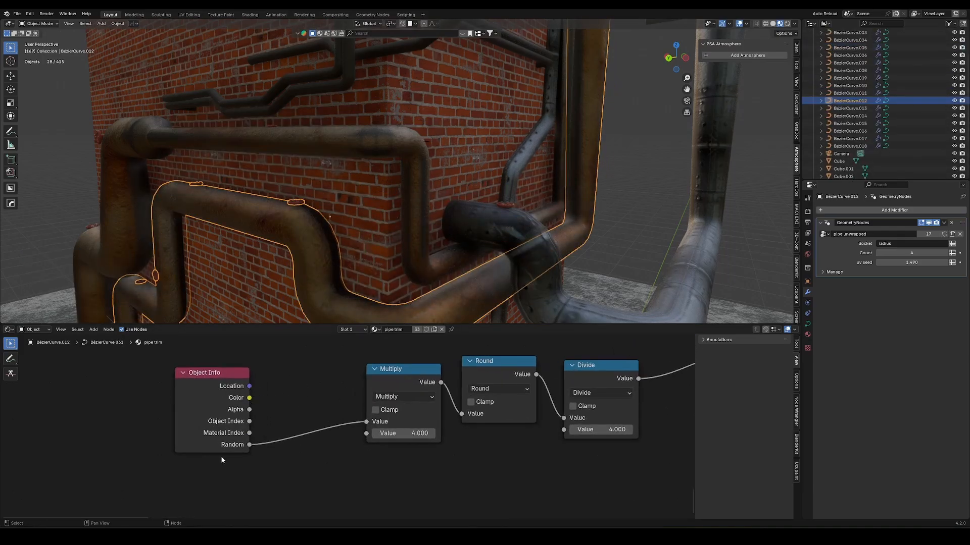
{"action": "left_click_drag", "start_coordinate": [221, 449], "coordinate": [273, 454]}
{"action": "left_click_drag", "start_coordinate": [302, 391], "coordinate": [366, 422]}
Move the selected pipe run vertically along Z to test the location-driven texture choice.
{"action": "key", "text": "g"}
{"action": "key", "text": "z"}
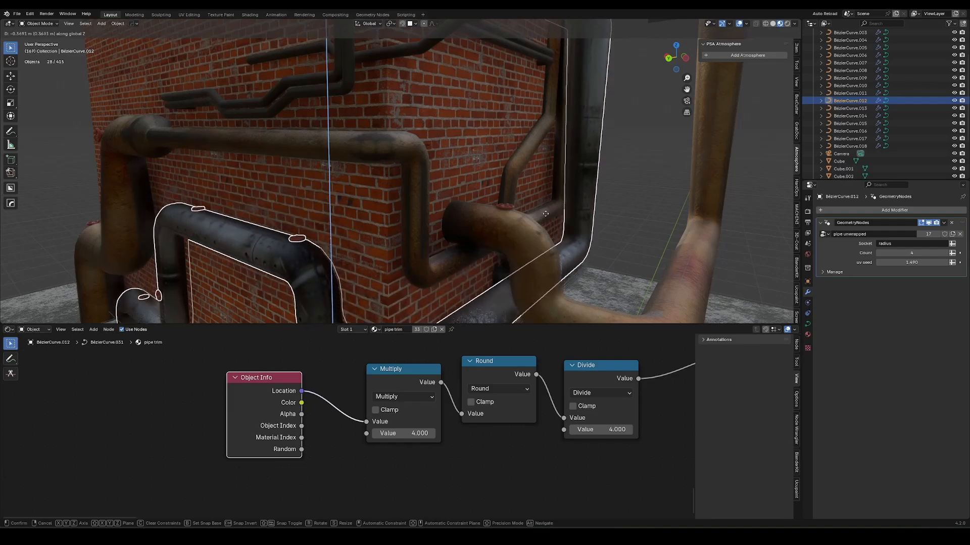
{"action": "left_click", "coordinate": [546, 184]}
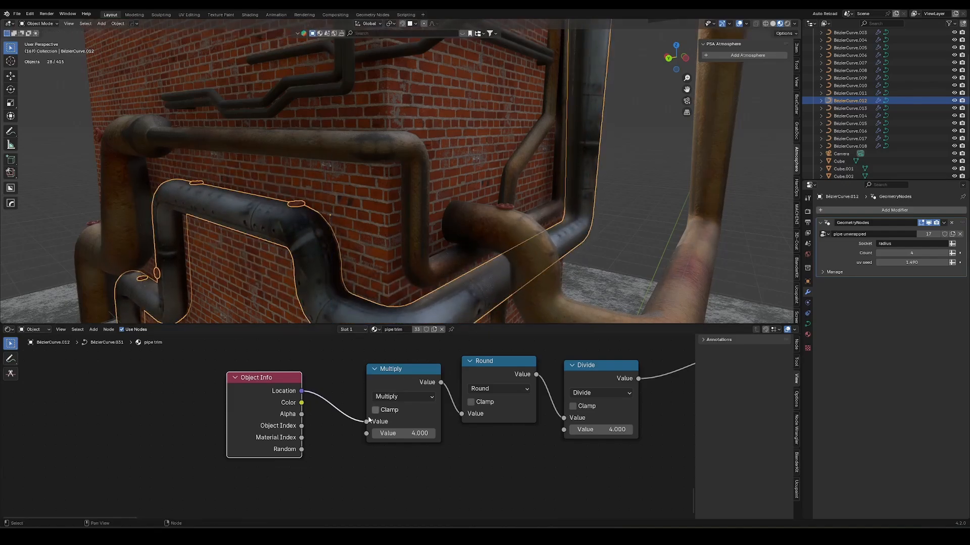
Insert a copied Multiply node set to 100 between Object Info and the existing Multiply, and duplicate the selected pipe.
{"action": "left_click_drag", "start_coordinate": [265, 380], "coordinate": [205, 373]}
{"action": "left_click", "coordinate": [422, 372]}
{"action": "key", "text": "shift+d"}
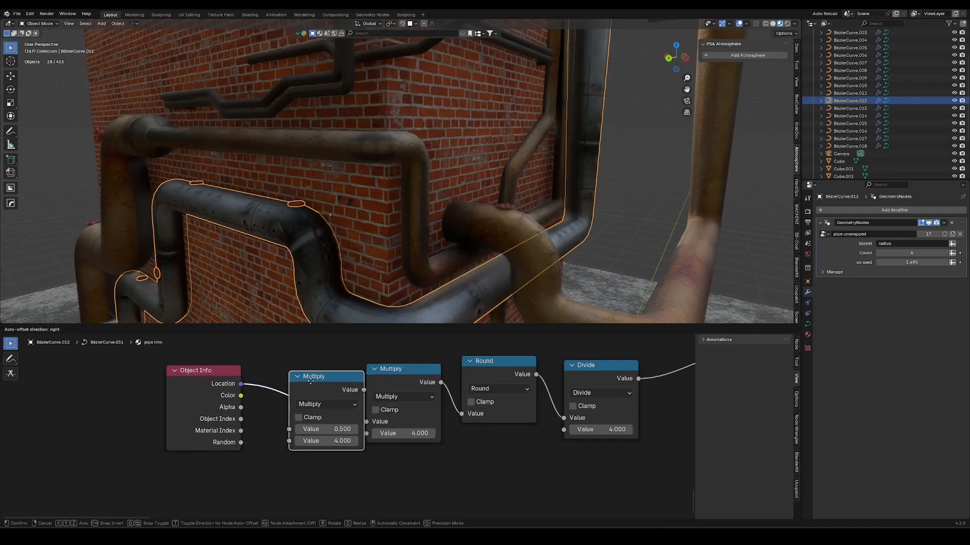
{"action": "left_click", "coordinate": [302, 384]}
{"action": "left_click", "coordinate": [295, 441]}
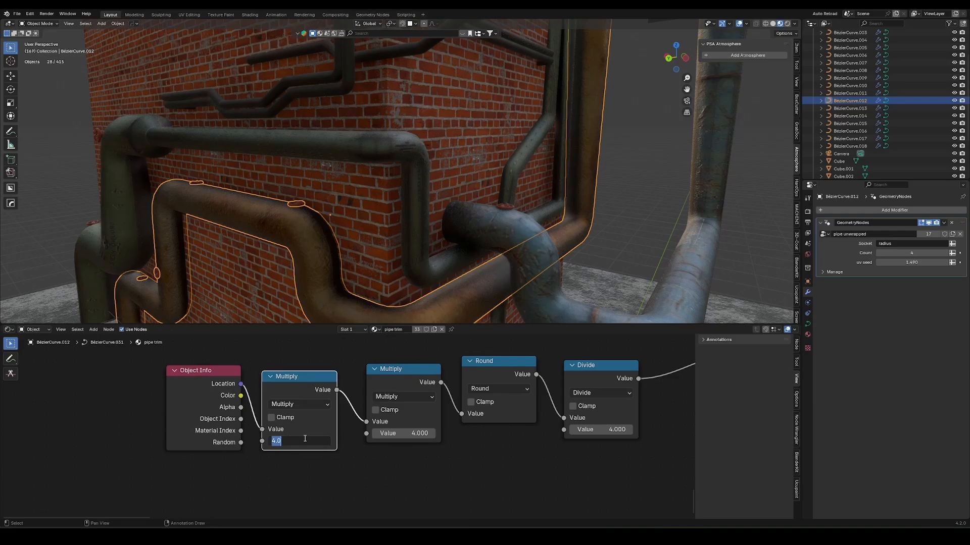
{"action": "type", "text": "100"}
{"action": "key", "text": "Return"}
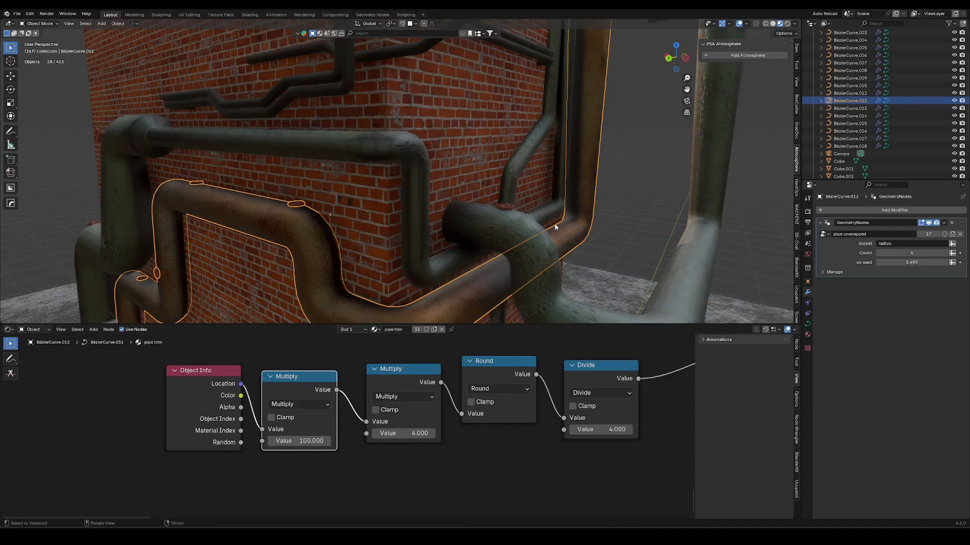
{"action": "key", "text": "shift+d"}
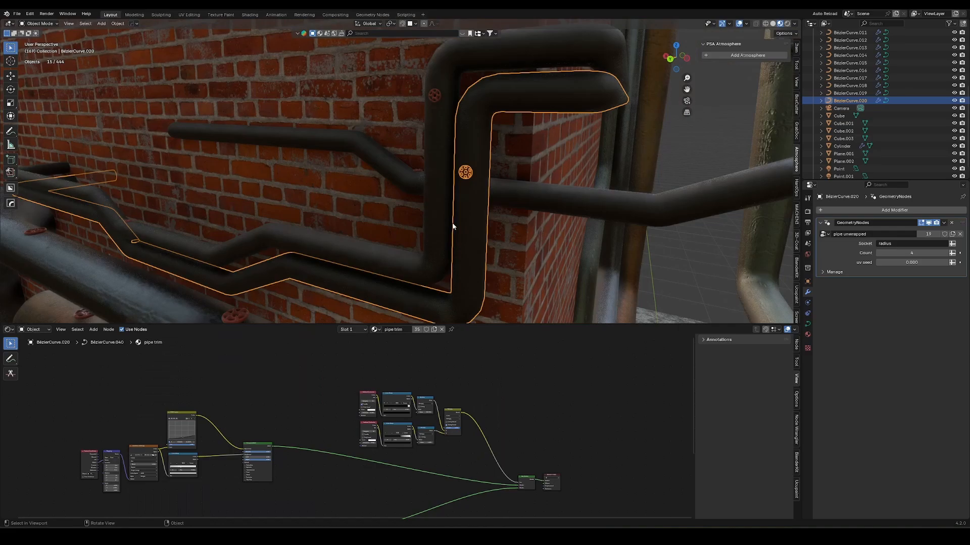
Set the outer Ambient Occlusion distance to 1.92 and try inside Ambient Occlusion distances of 0.02 and 0.09.
{"action": "middle_click_drag", "start_coordinate": [454, 225], "coordinate": [393, 246]}
{"action": "middle_click_drag", "start_coordinate": [408, 476], "coordinate": [383, 396]}
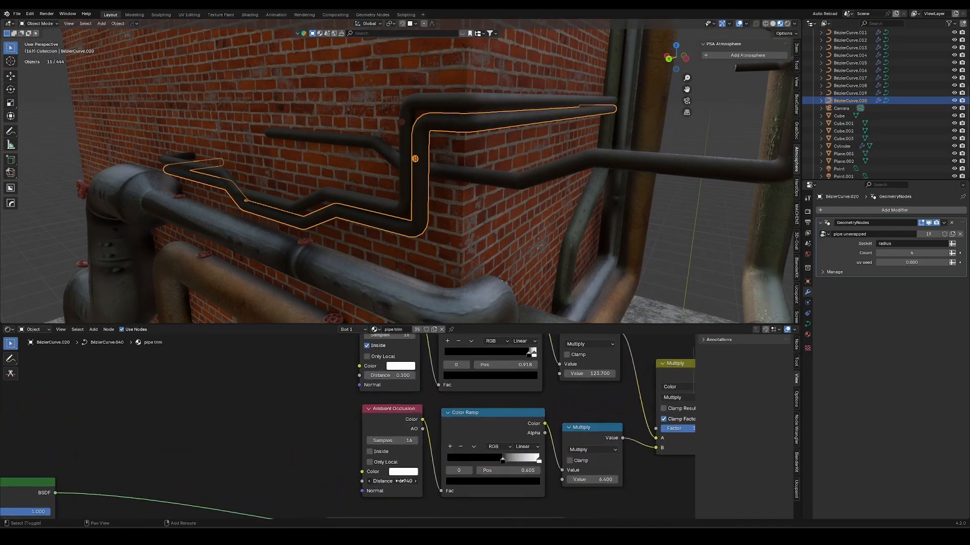
{"action": "left_click_drag", "start_coordinate": [280, 480], "coordinate": [252, 480], "text": "shift"}
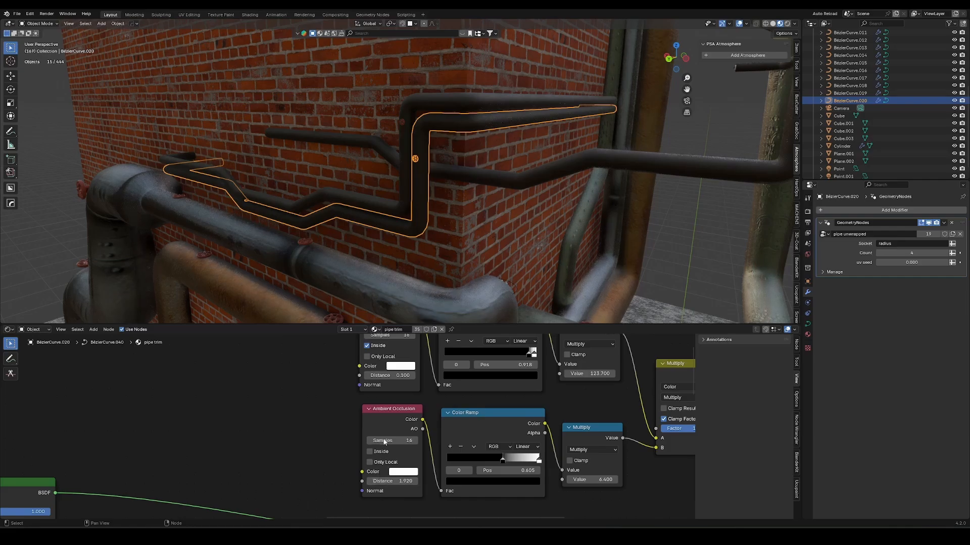
{"action": "left_click_drag", "start_coordinate": [404, 376], "coordinate": [402, 375], "text": "shift"}
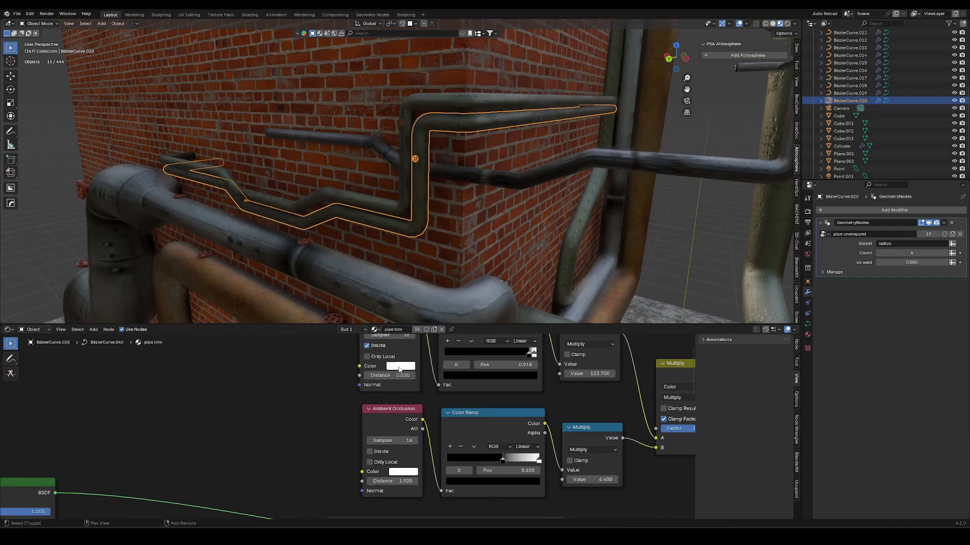
{"action": "left_click_drag", "start_coordinate": [406, 375], "coordinate": [408, 376], "text": "shift"}
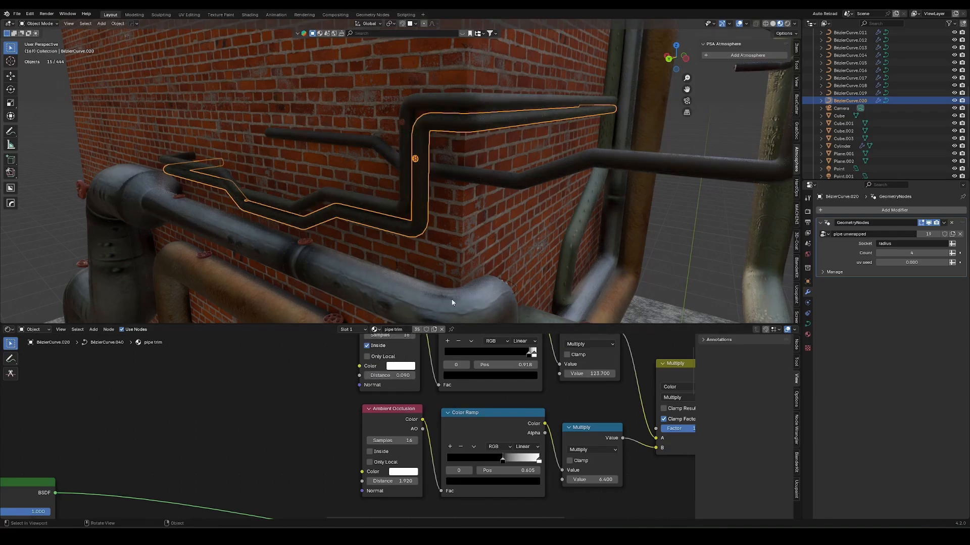
{"action": "left_click_drag", "start_coordinate": [394, 376], "coordinate": [387, 375], "text": "shift"}
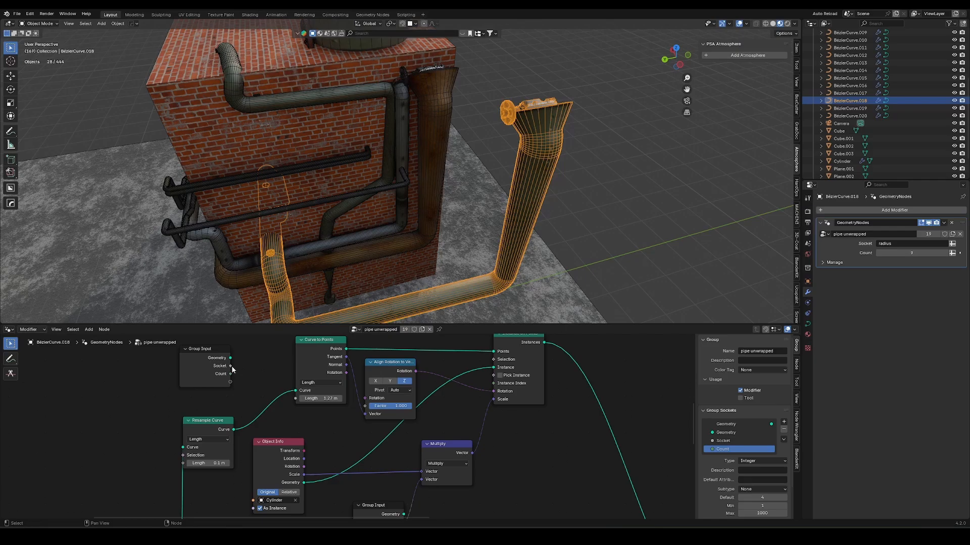
Insert an Add math node with a value of about 0.68 between the Group Input's Socket and the flange scale Multiply node.
{"action": "scroll", "coordinate": [452, 435], "scroll_direction": "down", "scroll_amount": 3}
{"action": "middle_click_drag", "start_coordinate": [525, 147], "coordinate": [538, 197]}
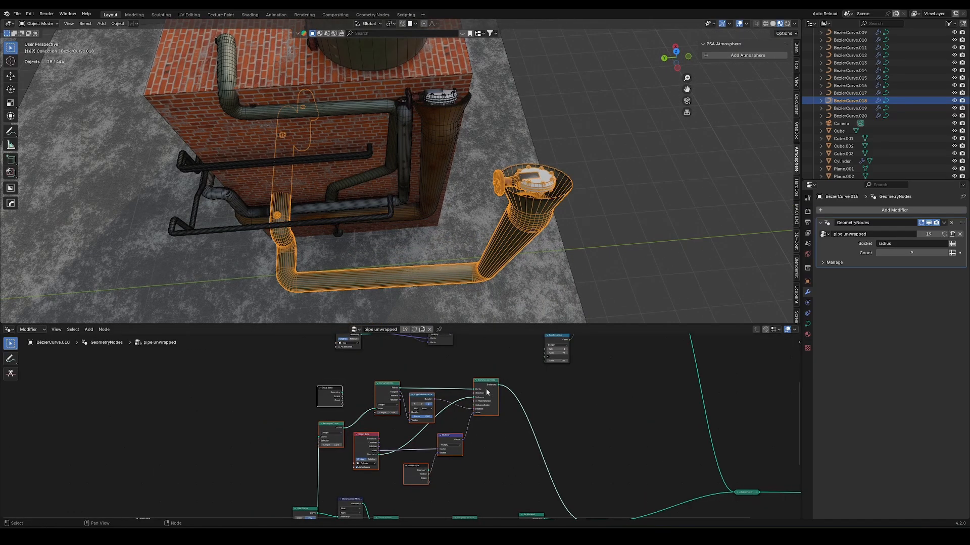
{"action": "scroll", "coordinate": [442, 427], "scroll_direction": "up", "scroll_amount": 4}
{"action": "left_click_drag", "start_coordinate": [229, 362], "coordinate": [236, 386]}
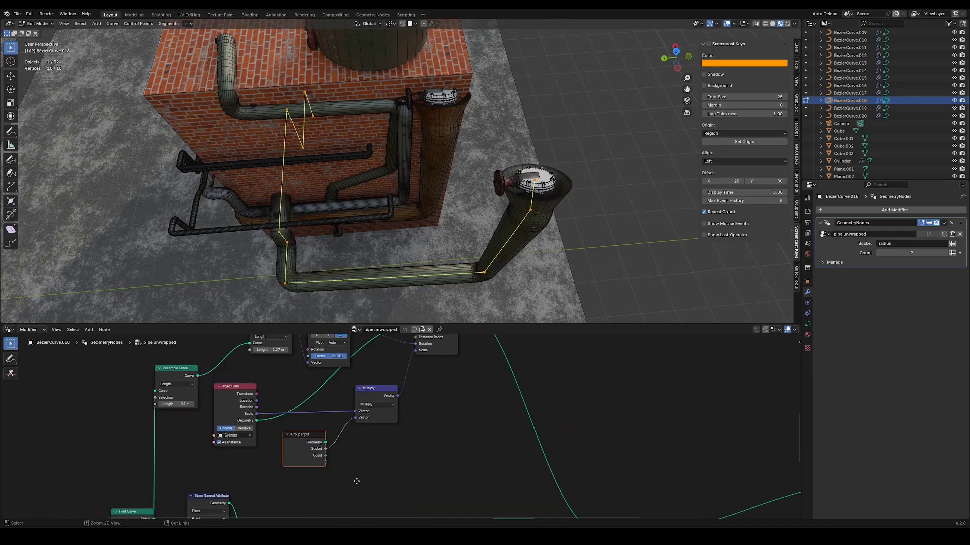
{"action": "scroll", "coordinate": [350, 445], "scroll_direction": "up", "scroll_amount": 3}
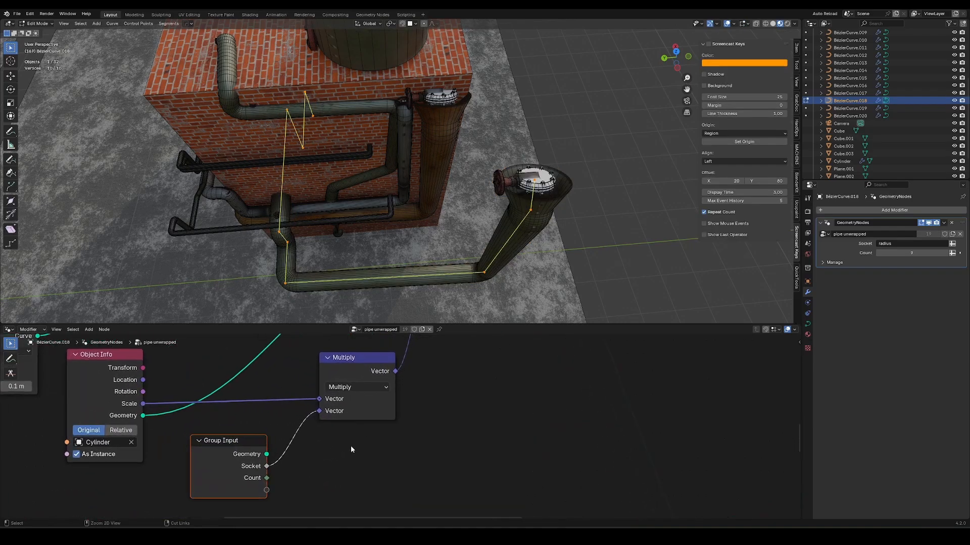
{"action": "key", "text": "shift+a"}
{"action": "left_click", "coordinate": [384, 475]}
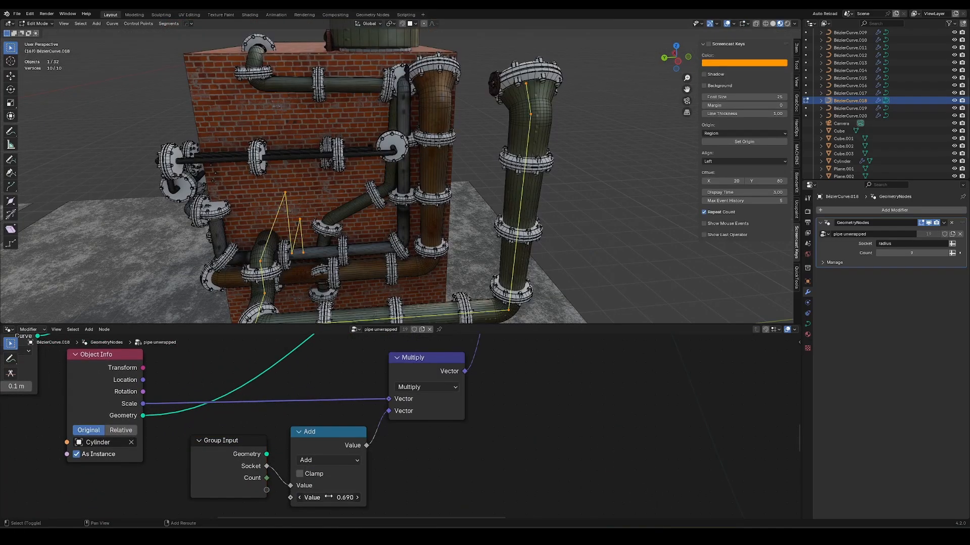
{"action": "left_click_drag", "start_coordinate": [324, 497], "coordinate": [328, 497]}
Duplicate the pipe trim Set Material node onto the flange instances' branch before Join Geometry.
{"action": "scroll", "coordinate": [476, 408], "scroll_direction": "down", "scroll_amount": 5}
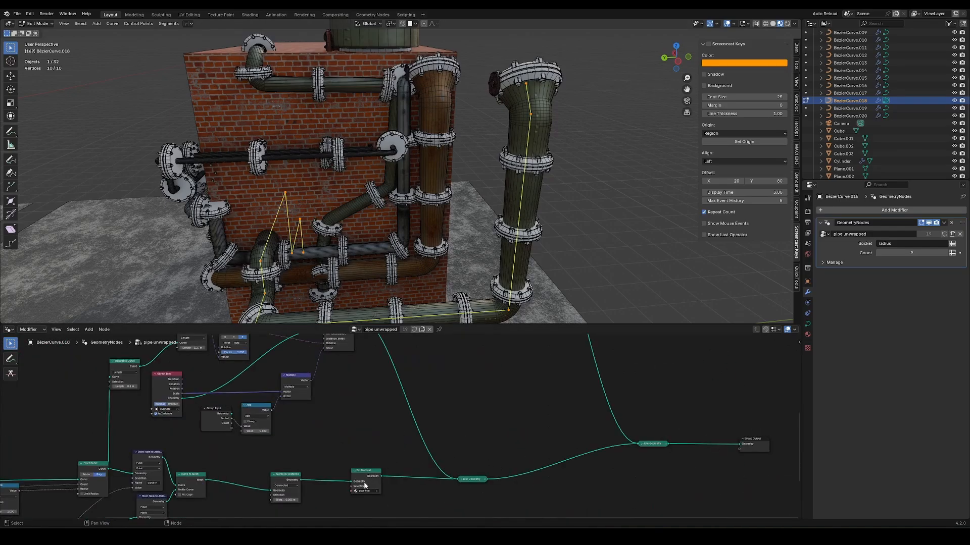
{"action": "left_click", "coordinate": [372, 479]}
{"action": "key", "text": "shift+d"}
{"action": "left_click", "coordinate": [420, 413]}
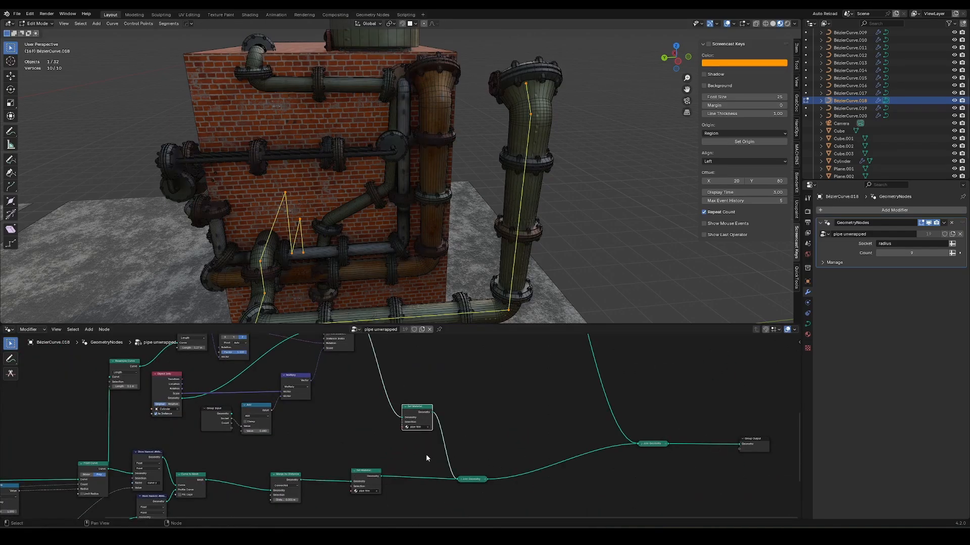
{"action": "middle_click_drag", "start_coordinate": [426, 456], "coordinate": [485, 346], "text": "ctrl"}
{"action": "middle_click_drag", "start_coordinate": [484, 237], "coordinate": [414, 229]}
{"action": "middle_click_drag", "start_coordinate": [282, 217], "coordinate": [440, 218]}
{"action": "left_click", "coordinate": [445, 438]}
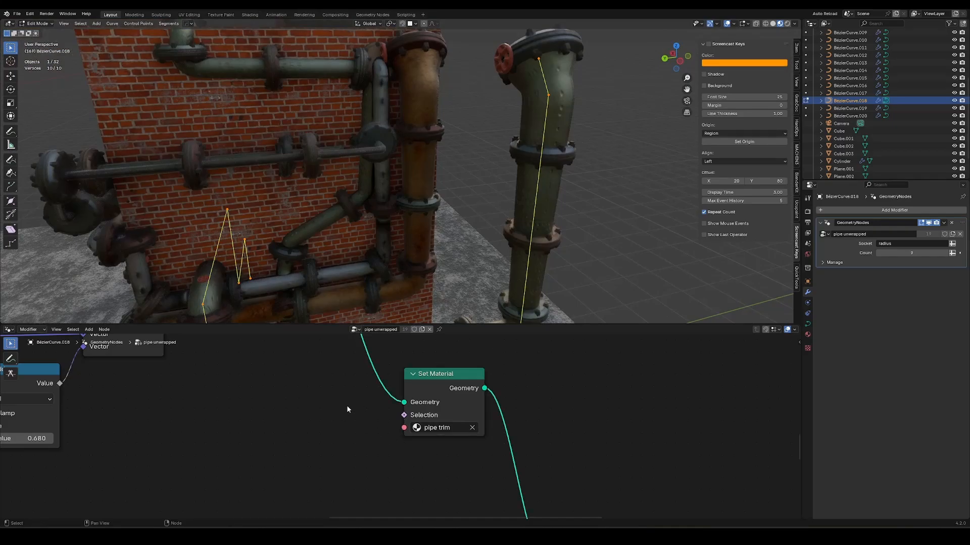
Try a Realize Instances node ahead of the flanges' Set Material node.
{"action": "key", "text": "shift+a"}
{"action": "type", "text": "real"}
{"action": "key", "text": "Return"}
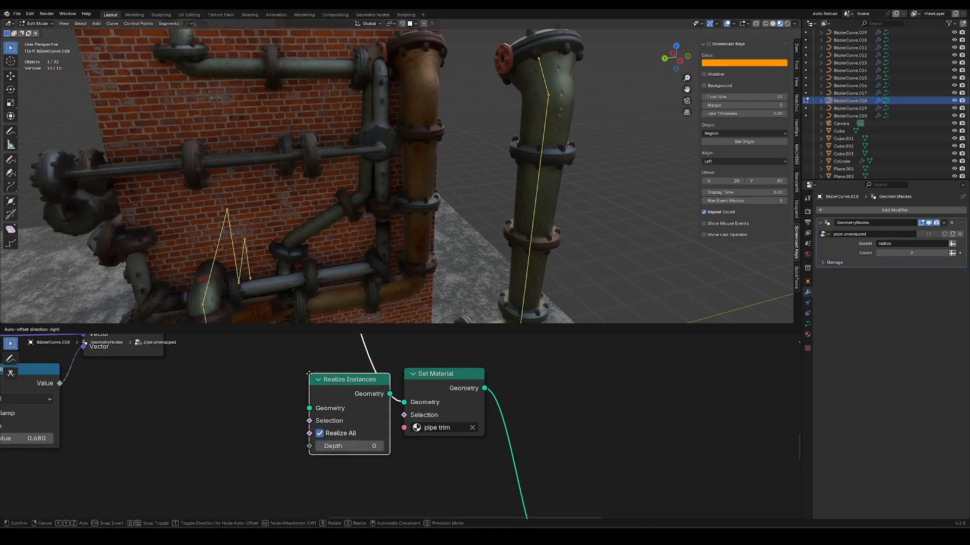
{"action": "left_click", "coordinate": [306, 374]}
{"action": "middle_click_drag", "start_coordinate": [527, 257], "coordinate": [479, 232]}
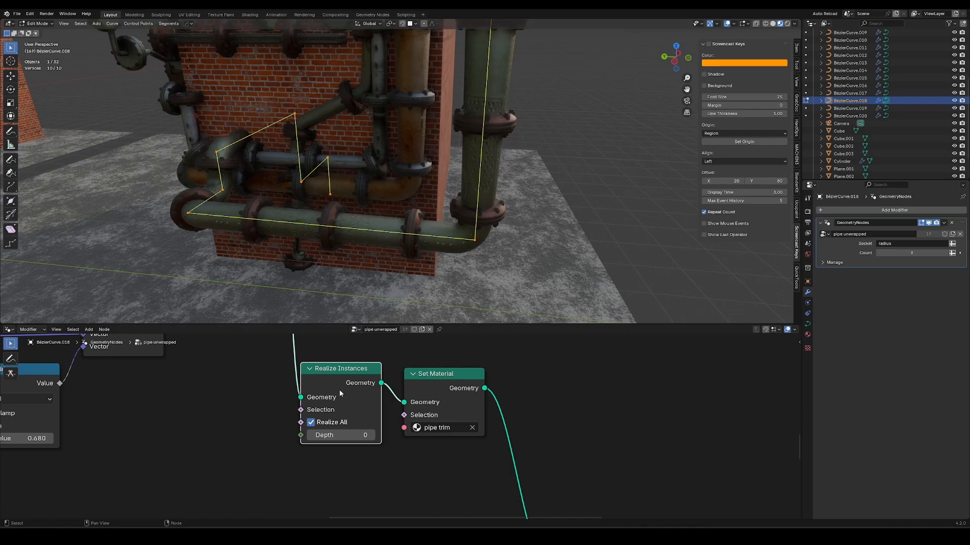
{"action": "key", "text": "ctrl+z"}
Switch the flanges' Set Material node to the metal material.
{"action": "left_click", "coordinate": [445, 429]}
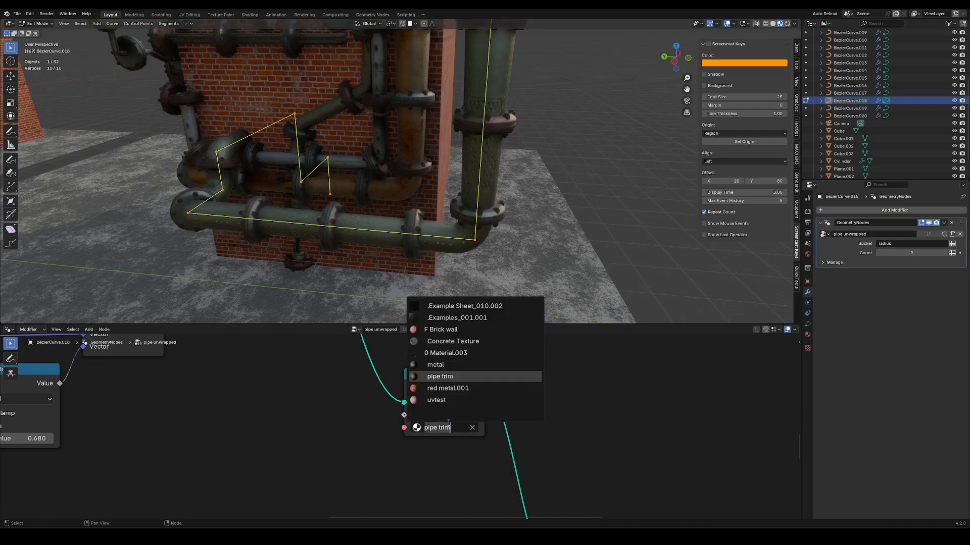
{"action": "left_click", "coordinate": [444, 365]}
{"action": "middle_click_drag", "start_coordinate": [476, 176], "coordinate": [465, 263], "text": "shift"}
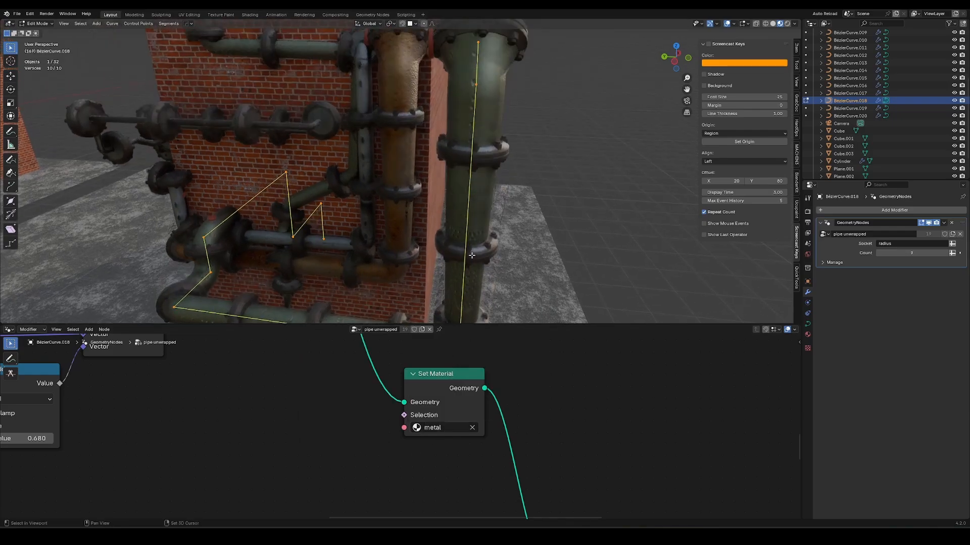
Scale the flanges with a Multiply math node after the Group Input's Socket, using a value of 2.52.
{"action": "scroll", "coordinate": [375, 451], "scroll_direction": "down", "scroll_amount": 10}
{"action": "scroll", "coordinate": [354, 444], "scroll_direction": "up", "scroll_amount": 3}
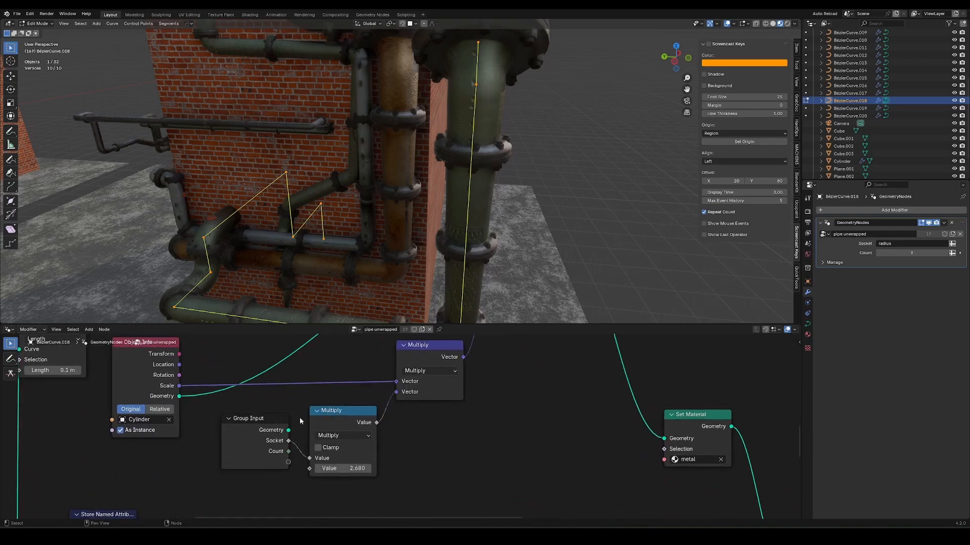
{"action": "key", "text": "ctrl+x"}
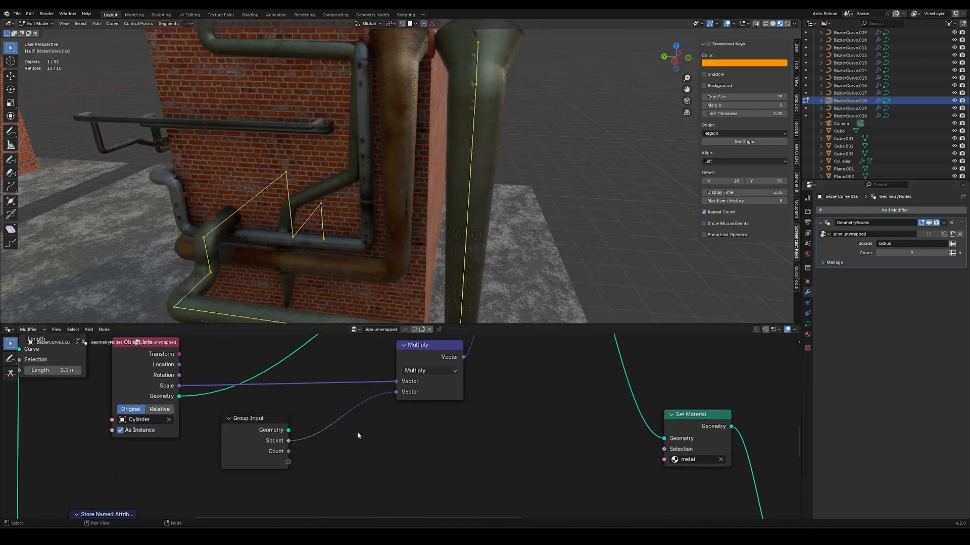
{"action": "key", "text": "ctrl+z"}
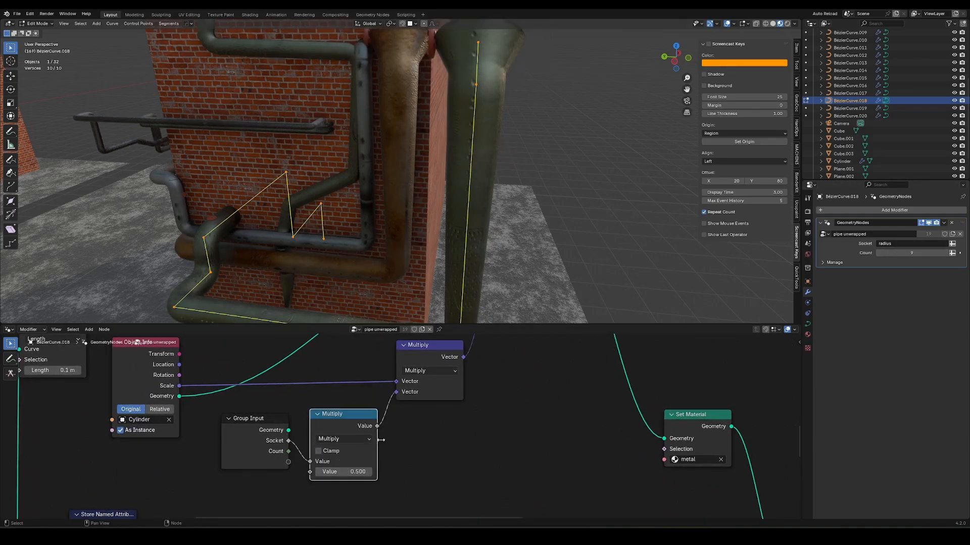
{"action": "middle_click_drag", "start_coordinate": [381, 440], "coordinate": [406, 459]}
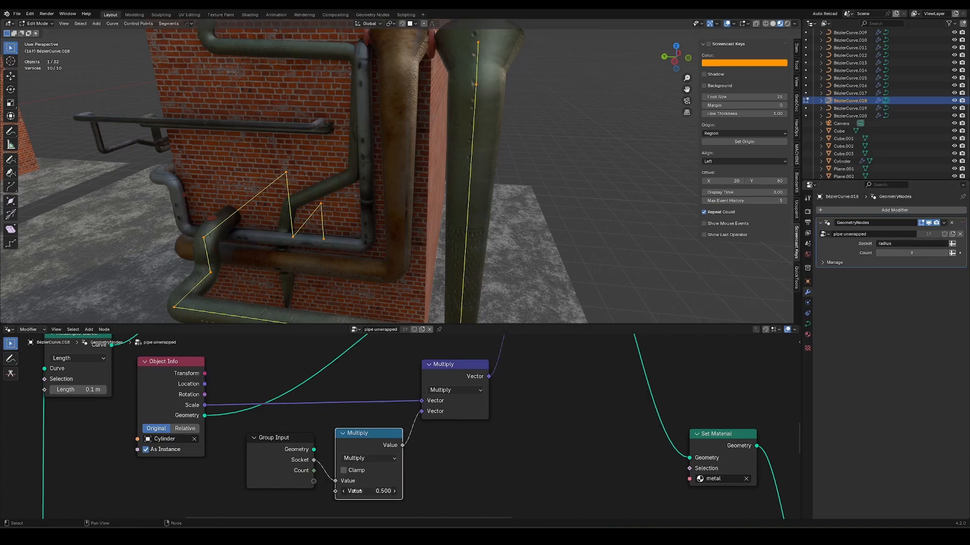
{"action": "mouse_move", "coordinate": [358, 490]}
{"action": "left_mouse_down"}
{"action": "mouse_move", "coordinate": [412, 491]}
{"action": "mouse_move", "coordinate": [343, 493]}
{"action": "left_mouse_up"}
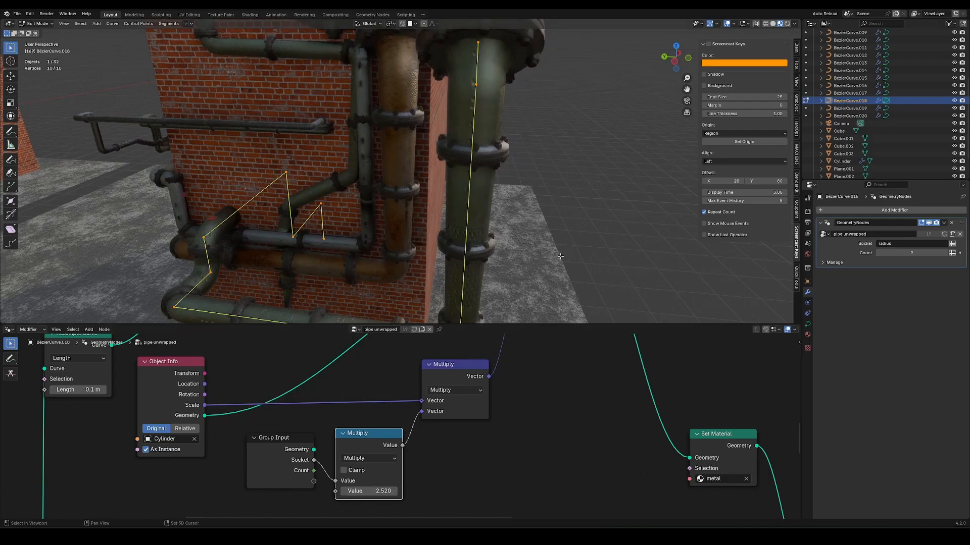
Adjust the radius of the large pipe curve's points with Shrink/Fatten.
{"action": "middle_click_drag", "start_coordinate": [445, 237], "coordinate": [397, 213]}
{"action": "key", "text": "alt+s"}
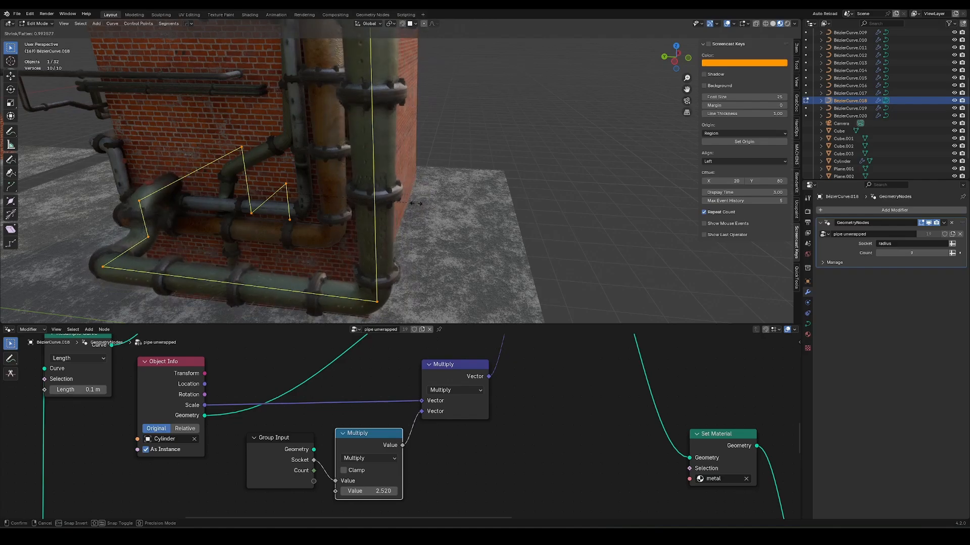
{"action": "middle_click_drag", "start_coordinate": [455, 273], "coordinate": [363, 216]}
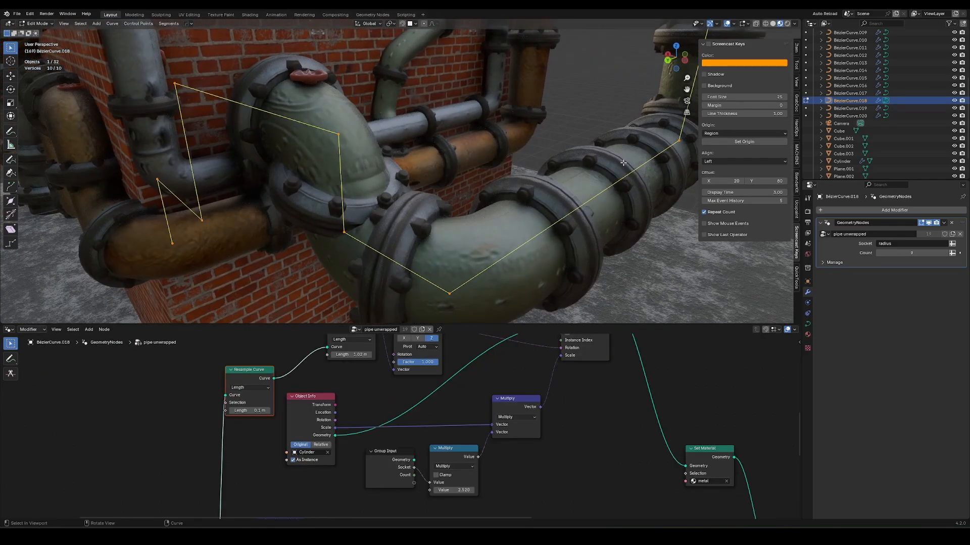
Set the flanges' Curve to Points length to 1.67 m and the Resample Curve length to 0.46 m.
{"action": "middle_click_drag", "start_coordinate": [316, 380], "coordinate": [333, 435]}
{"action": "left_click_drag", "start_coordinate": [271, 431], "coordinate": [267, 423]}
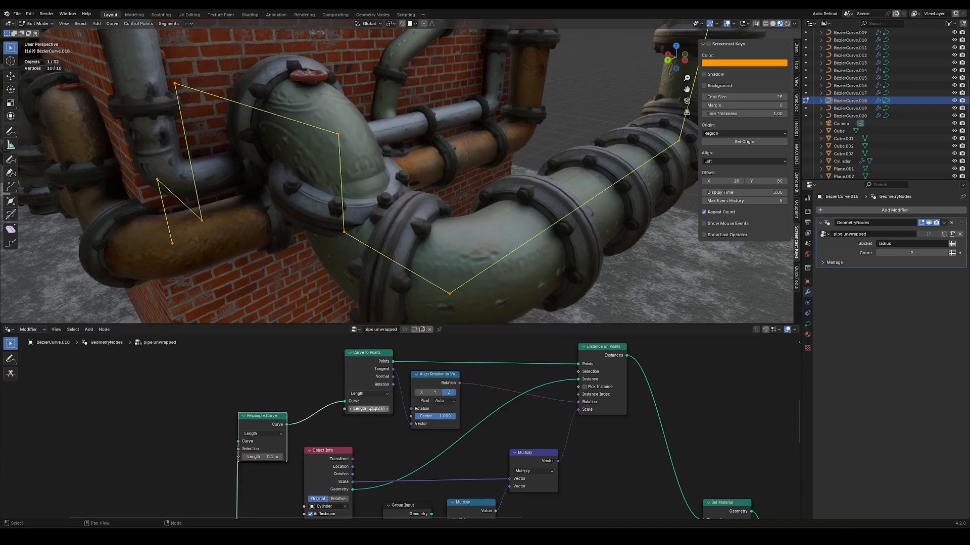
{"action": "left_click_drag", "start_coordinate": [372, 410], "coordinate": [272, 458], "text": "shift"}
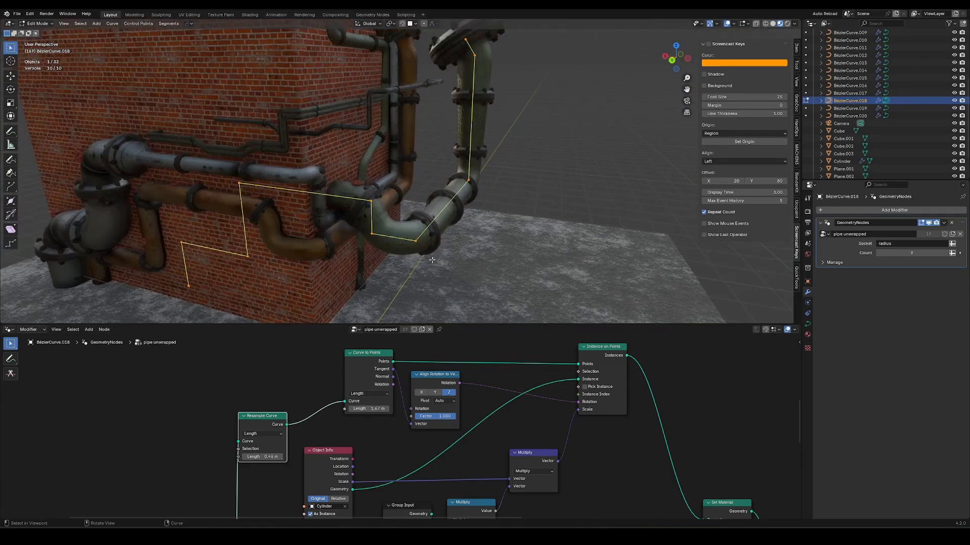
{"action": "middle_click_drag", "start_coordinate": [652, 202], "coordinate": [613, 218]}
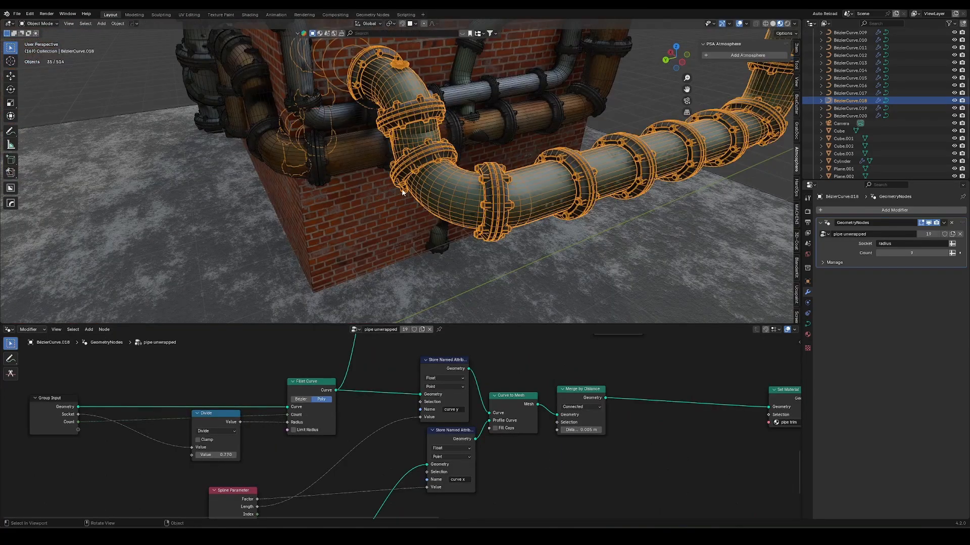
Set the value of the Divide node feeding the Fillet Curve radius to 1.11.
{"action": "middle_click_drag", "start_coordinate": [402, 193], "coordinate": [470, 219]}
{"action": "middle_click_drag", "start_coordinate": [473, 259], "coordinate": [394, 202]}
{"action": "left_click", "coordinate": [333, 223]}
{"action": "middle_click_drag", "start_coordinate": [498, 197], "coordinate": [482, 231]}
{"action": "left_click", "coordinate": [419, 245]}
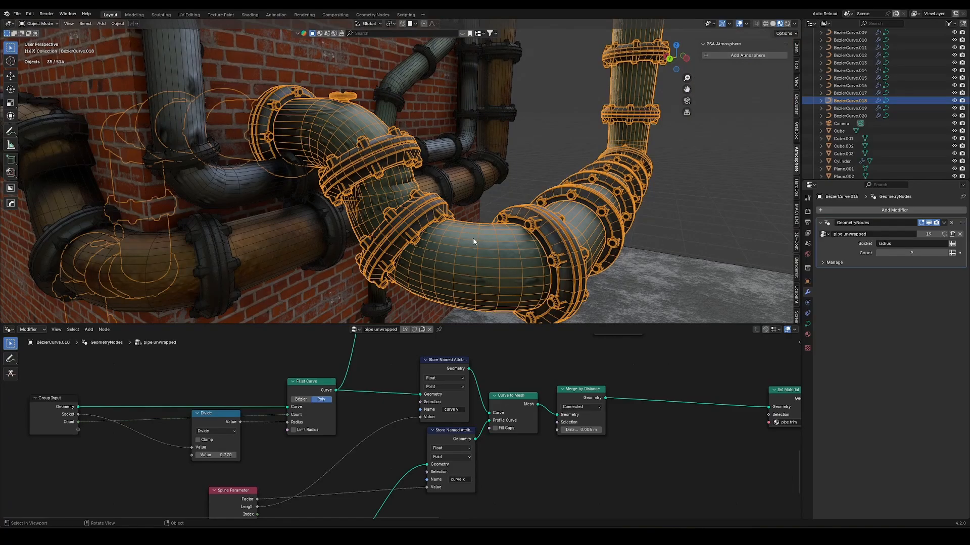
{"action": "left_click", "coordinate": [219, 424]}
{"action": "scroll", "coordinate": [267, 444], "scroll_direction": "down", "scroll_amount": 10}
{"action": "middle_click_drag", "start_coordinate": [268, 450], "coordinate": [266, 402]}
{"action": "scroll", "coordinate": [276, 378], "scroll_direction": "up", "scroll_amount": 7}
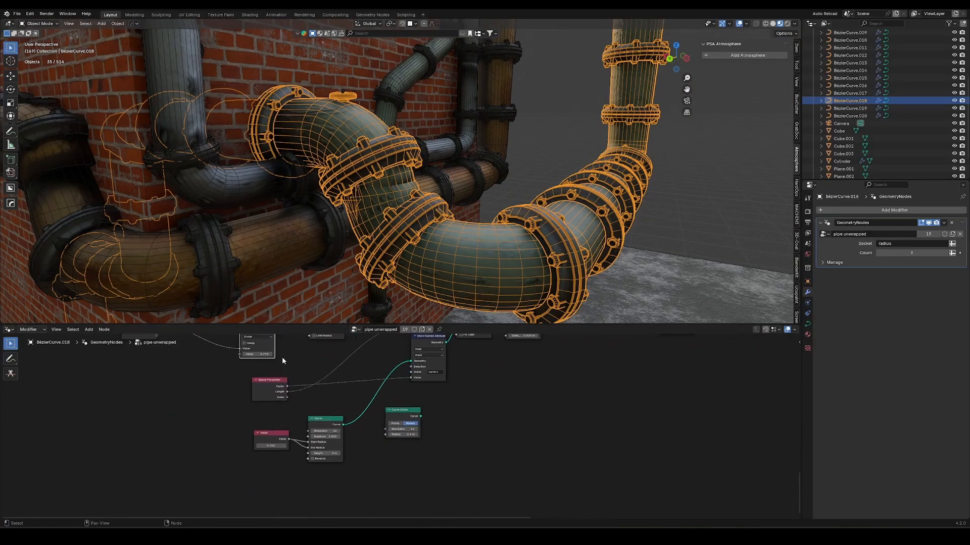
{"action": "middle_click_drag", "start_coordinate": [282, 357], "coordinate": [344, 420]}
{"action": "scroll", "coordinate": [344, 419], "scroll_direction": "up", "scroll_amount": 4}
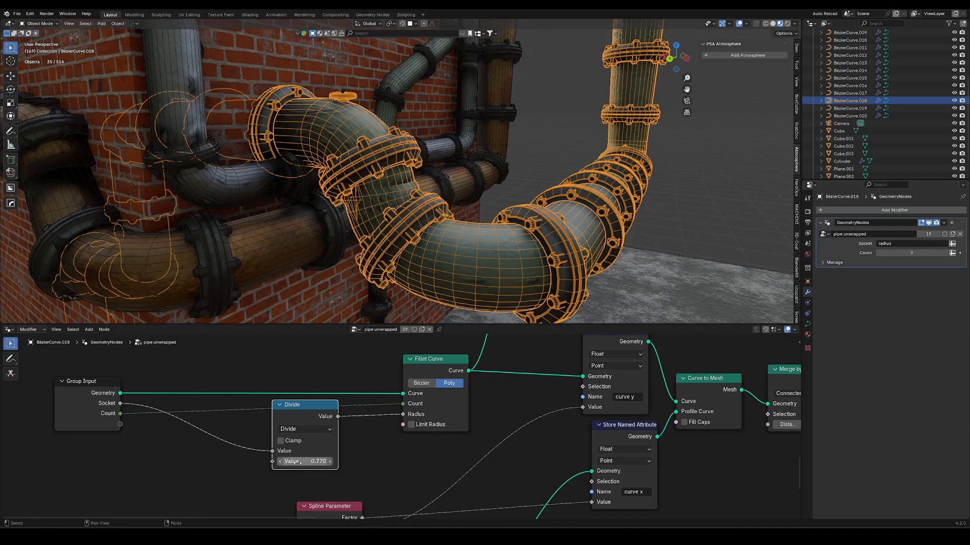
{"action": "left_click_drag", "start_coordinate": [298, 462], "coordinate": [313, 466], "text": "shift"}
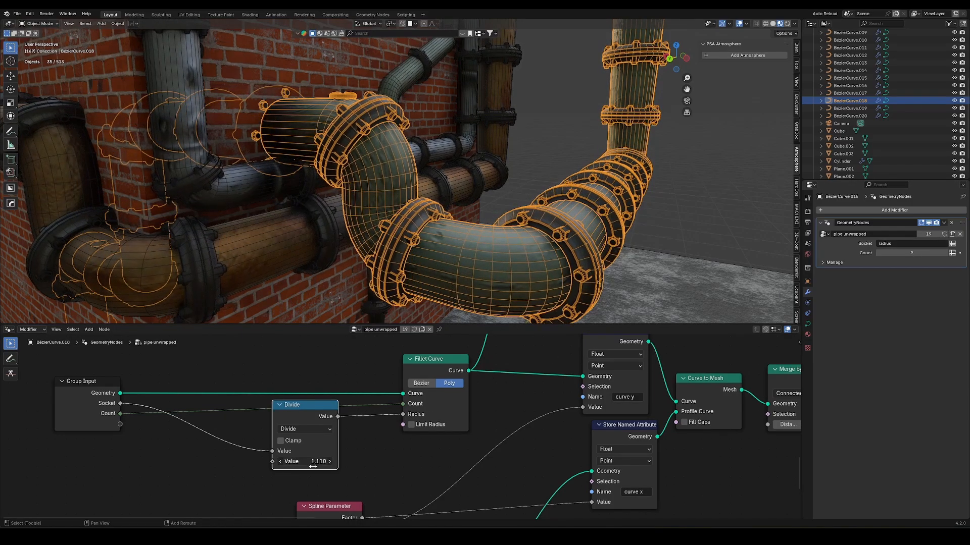
{"action": "key", "text": "Home"}
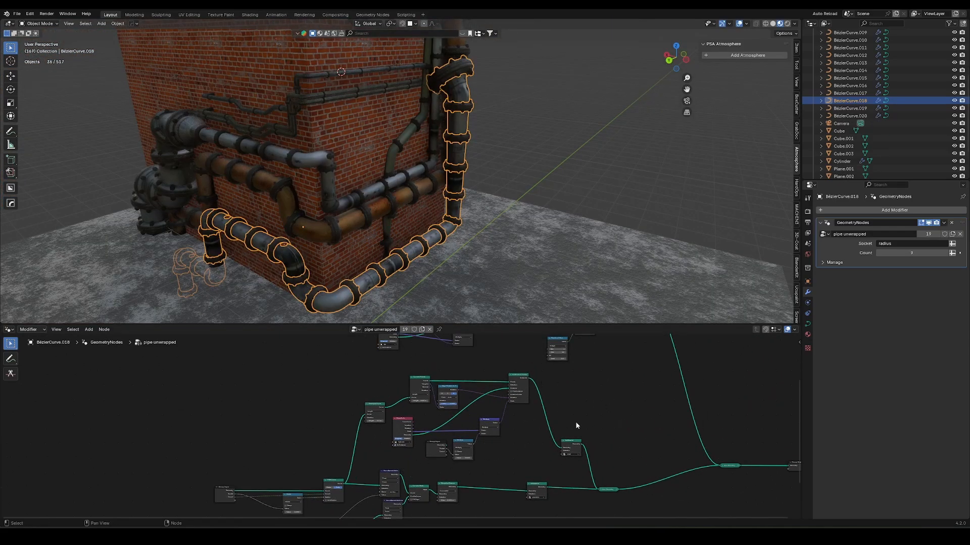
{"action": "middle_click_drag", "start_coordinate": [631, 439], "coordinate": [596, 381]}
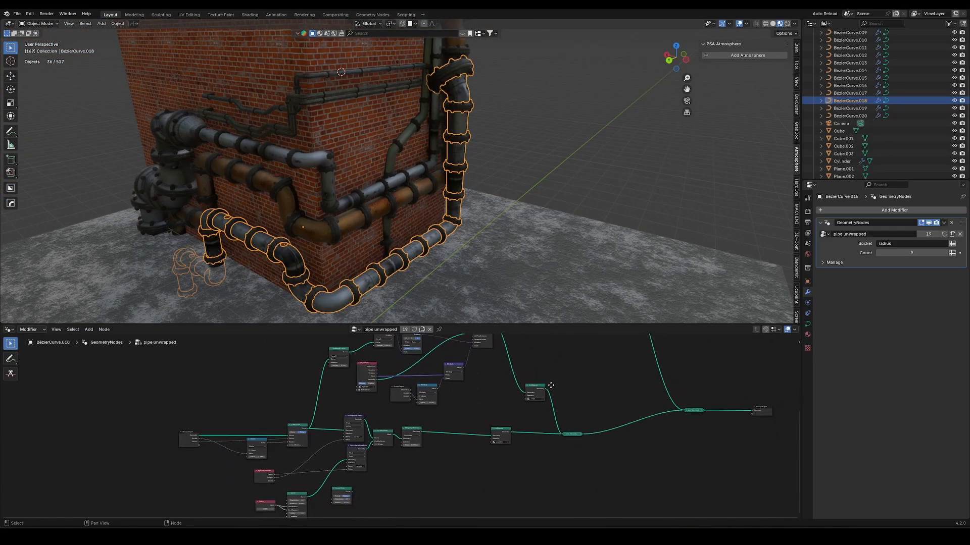
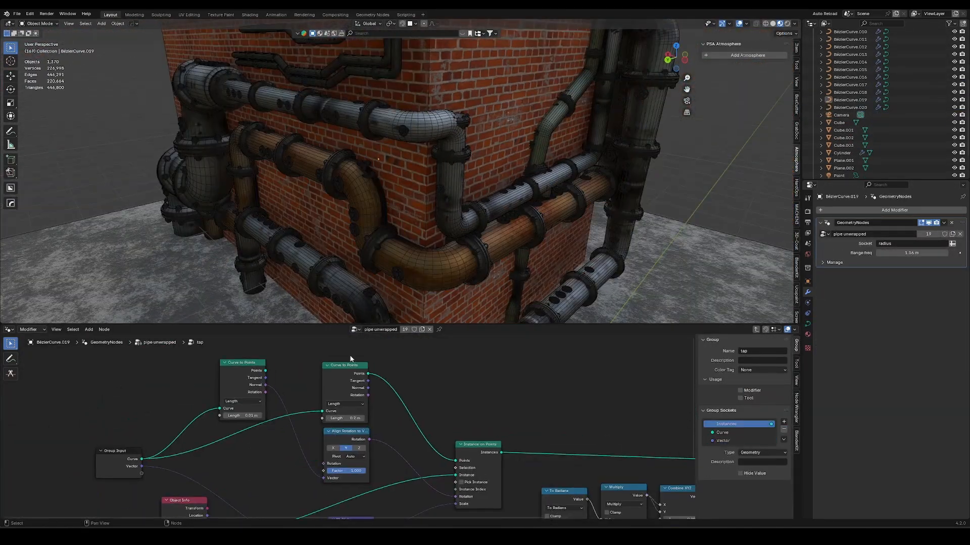
Rename the newest input socket of the pipe unwrapped group as tap freq.
{"action": "double_click", "coordinate": [731, 457]}
{"action": "type", "text": "tap freq"}
{"action": "key", "text": "Return"}
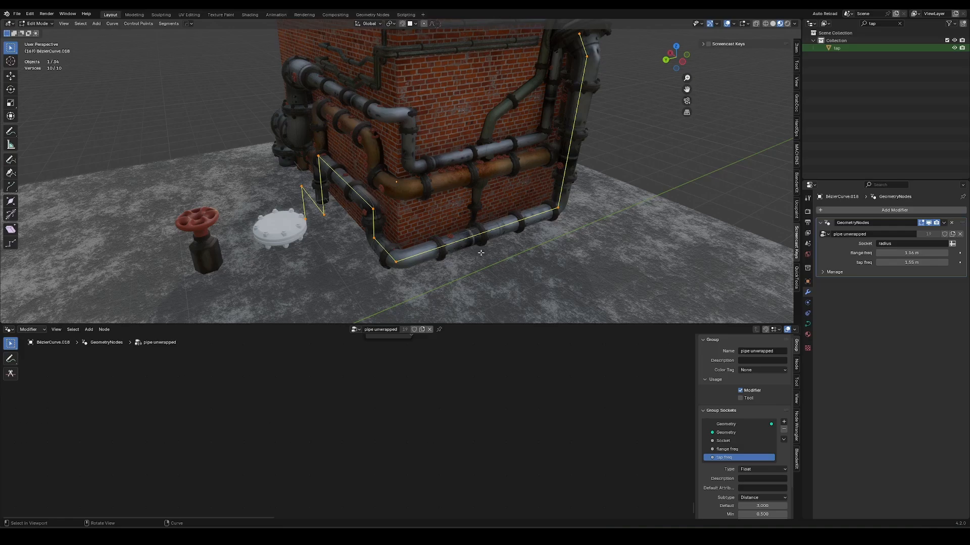
Duplicate the two end points of the building's lowest front pipe segment and move the copy away from the wall along X.
{"action": "left_click", "coordinate": [397, 264]}
{"action": "left_click", "coordinate": [555, 206], "text": "shift"}
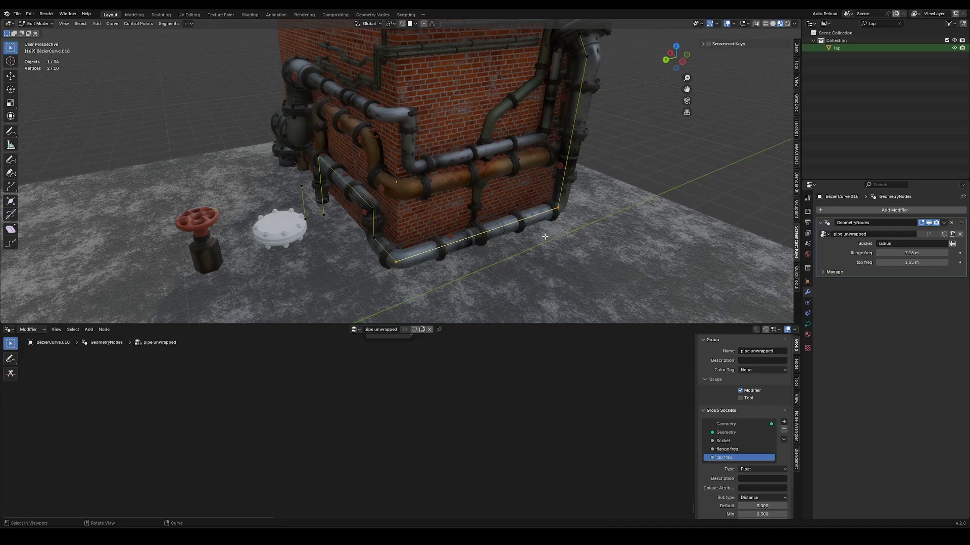
{"action": "key", "text": "shift+d"}
{"action": "key", "text": "x"}
{"action": "left_click", "coordinate": [641, 264]}
{"action": "middle_click_drag", "start_coordinate": [643, 264], "coordinate": [634, 254], "text": "shift"}
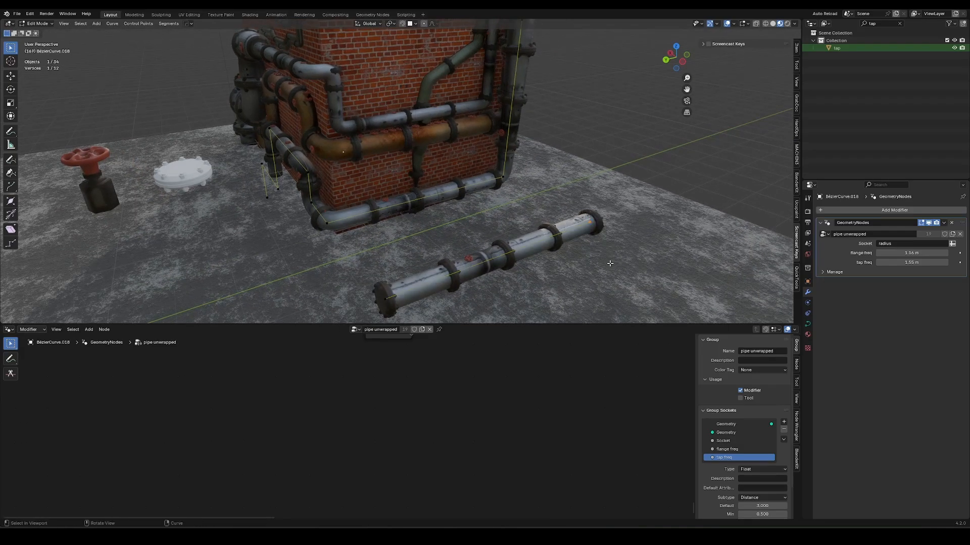
Extrude the end of the duplicated pipe upward along Z, and extend it about 4.62 m along negative Y.
{"action": "key", "text": "e"}
{"action": "key", "text": "z"}
{"action": "left_click", "coordinate": [629, 186]}
{"action": "key", "text": "e"}
{"action": "key", "text": "y"}
{"action": "left_click", "coordinate": [744, 153]}
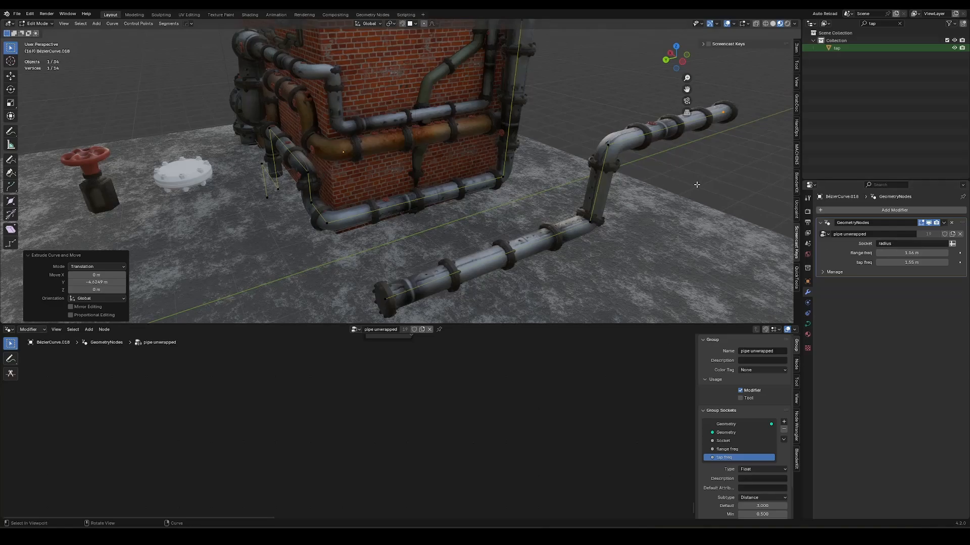
Shift the raised pipe's end point along Y and extrude another segment about 3.04 m along negative Y.
{"action": "middle_click_drag", "start_coordinate": [696, 184], "coordinate": [479, 236], "text": "shift"}
{"action": "key", "text": "g"}
{"action": "key", "text": "y"}
{"action": "left_click", "coordinate": [485, 202]}
{"action": "key", "text": "e"}
{"action": "key", "text": "y"}
{"action": "left_click", "coordinate": [651, 139]}
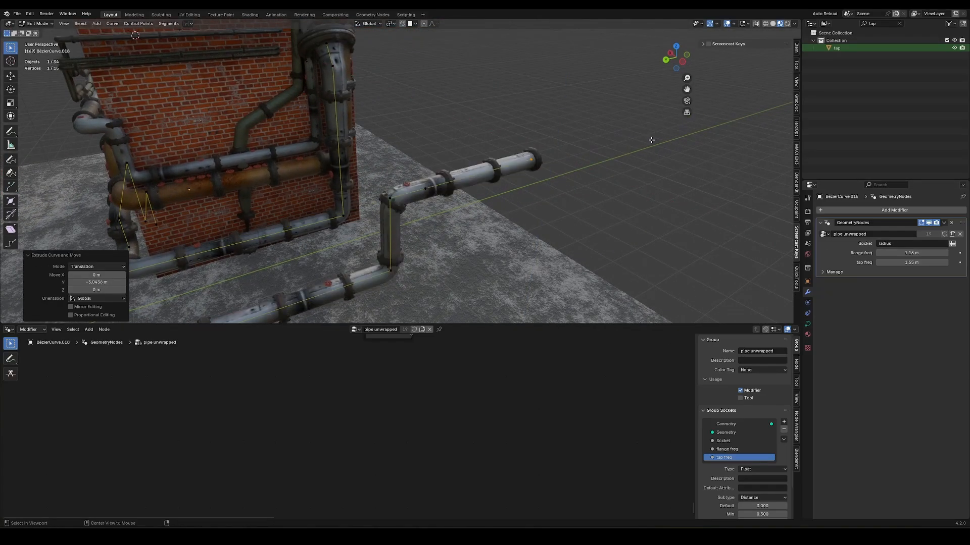
Lower the pipe's end point about 0.99 m along Z and extrude a segment from it along Y.
{"action": "key", "text": "g"}
{"action": "key", "text": "z"}
{"action": "left_click", "coordinate": [510, 177]}
{"action": "key", "text": "e"}
{"action": "key", "text": "y"}
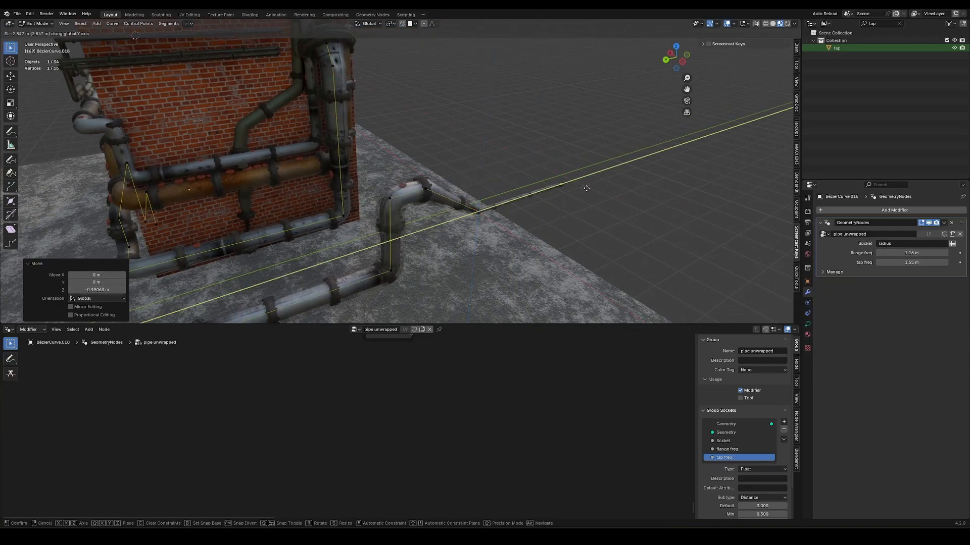
{"action": "left_click", "coordinate": [585, 188]}
Extrude a further segment along Y and adjust its end point's radius with Shrink/Fatten.
{"action": "key", "text": "e"}
{"action": "key", "text": "y"}
{"action": "left_click", "coordinate": [601, 180]}
{"action": "key", "text": "alt+s"}
{"action": "left_click", "coordinate": [637, 167]}
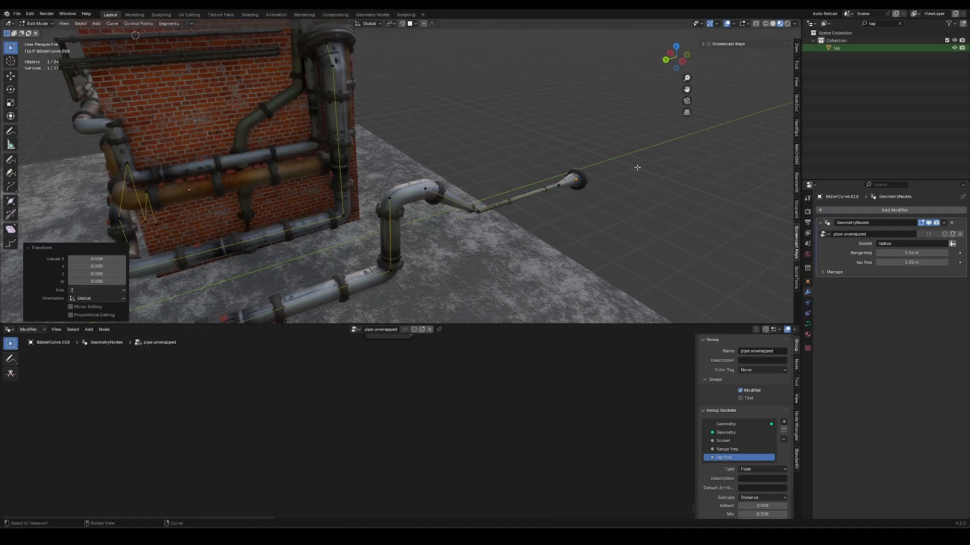
Extrude one more segment along Y from the end point with the adjusted radius.
{"action": "key", "text": "e"}
{"action": "key", "text": "y"}
{"action": "left_click", "coordinate": [645, 166]}
{"action": "middle_click_drag", "start_coordinate": [660, 161], "coordinate": [551, 204], "text": "shift"}
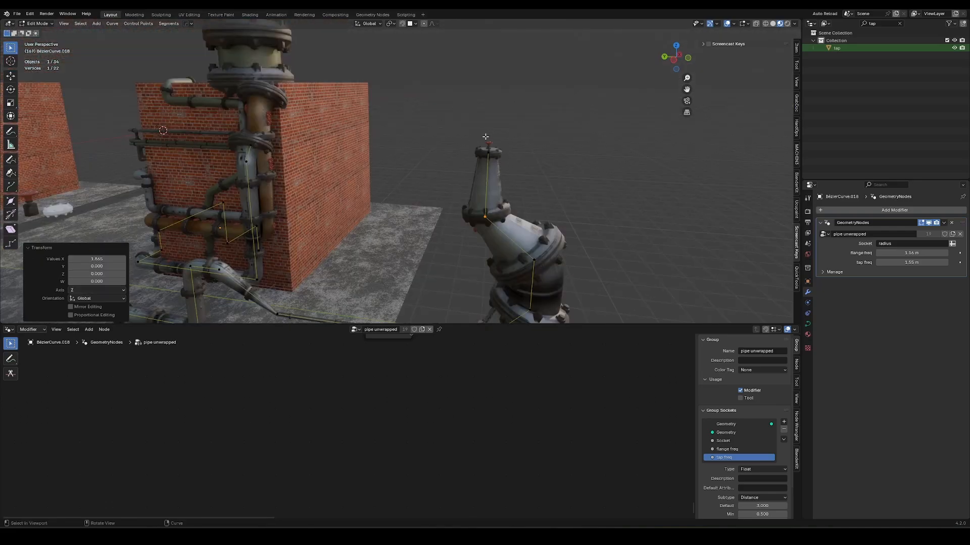
Extrude two angled segments upward from the top of the freestanding pipe in the left orthographic view.
{"action": "middle_click_drag", "start_coordinate": [536, 202], "coordinate": [523, 194]}
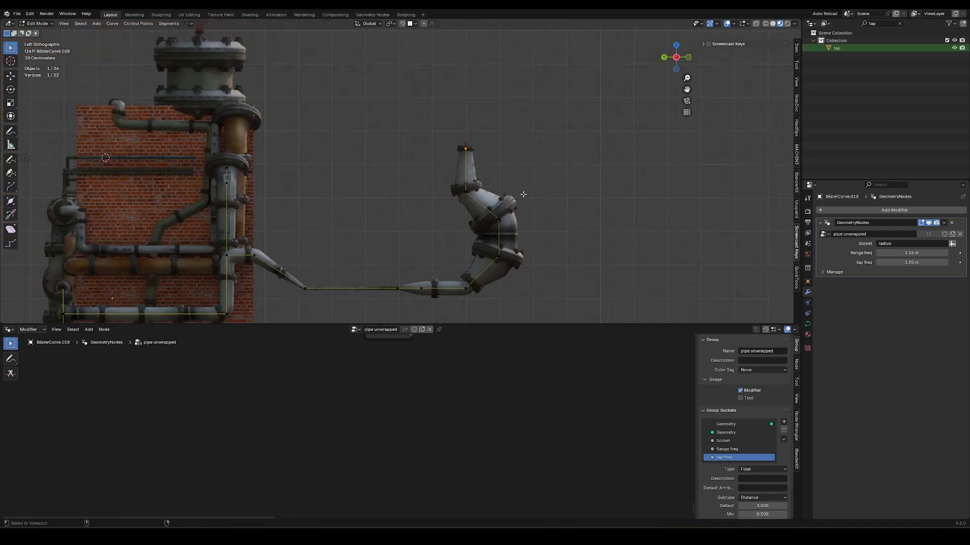
{"action": "key", "text": "e"}
{"action": "left_click", "coordinate": [526, 151]}
{"action": "key", "text": "e"}
{"action": "left_click", "coordinate": [508, 120]}
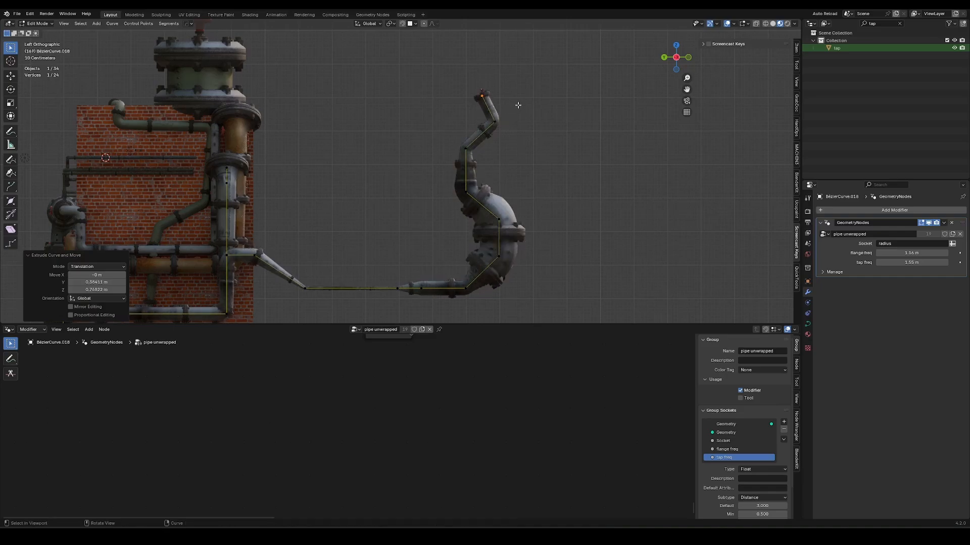
Adjust the top point's radius, reposition it, extrude another segment, and return to Object Mode.
{"action": "key", "text": "alt+s"}
{"action": "left_click", "coordinate": [571, 95]}
{"action": "key", "text": "g"}
{"action": "left_click", "coordinate": [539, 78]}
{"action": "middle_click_drag", "start_coordinate": [525, 168], "coordinate": [533, 144], "text": "shift"}
{"action": "key", "text": "e"}
{"action": "left_click", "coordinate": [517, 156]}
{"action": "key", "text": "ctrl+Tab"}
{"action": "left_click", "coordinate": [386, 162]}
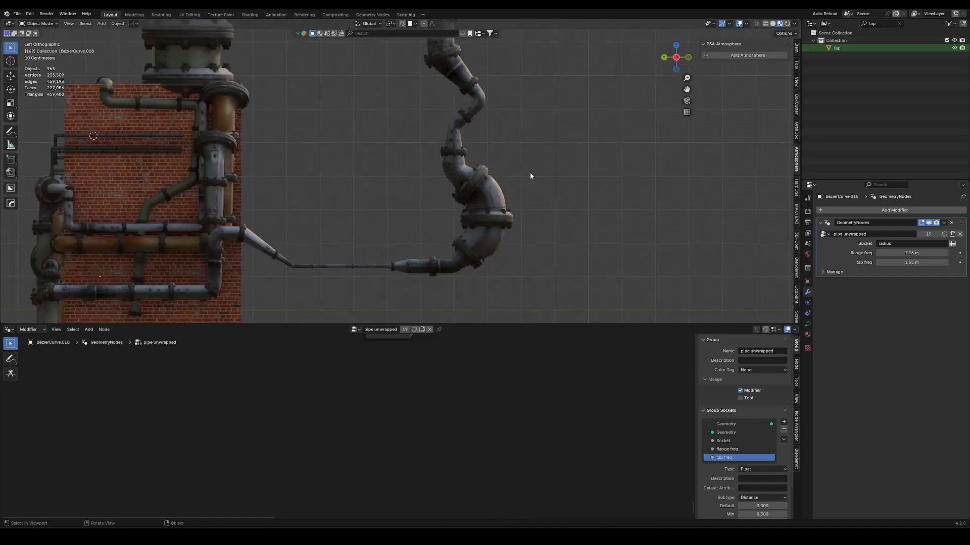
Draw a freehand S-shaped curve on the ground with the Draw tool and adjust its radius with Shrink/Fatten.
{"action": "middle_click_drag", "start_coordinate": [531, 177], "coordinate": [522, 206]}
{"action": "left_click", "coordinate": [475, 148]}
{"action": "key", "text": "Tab"}
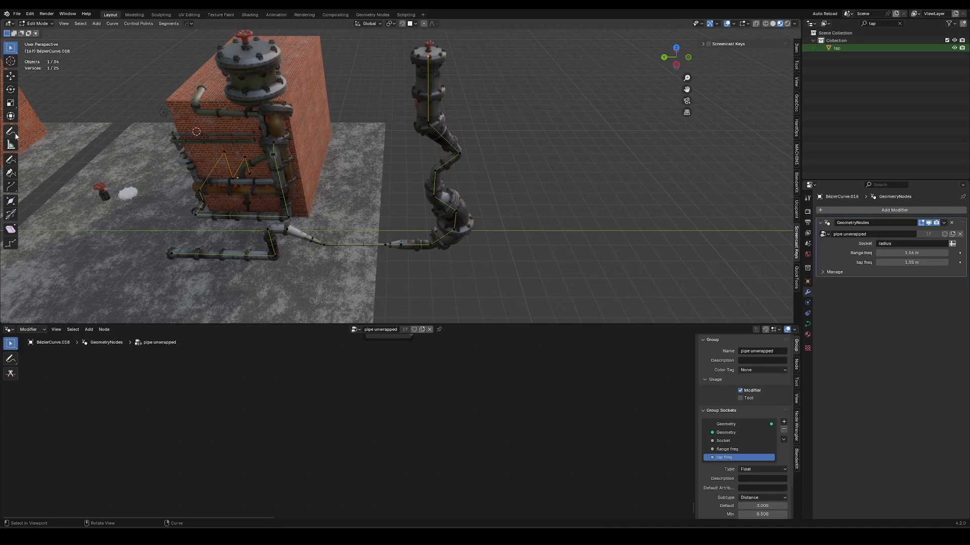
{"action": "left_click", "coordinate": [10, 159]}
{"action": "mouse_move", "coordinate": [269, 278]}
{"action": "middle_mouse_down", "text": "shift"}
{"action": "mouse_move", "coordinate": [421, 199]}
{"action": "mouse_move", "coordinate": [203, 142]}
{"action": "middle_mouse_up", "text": "shift"}
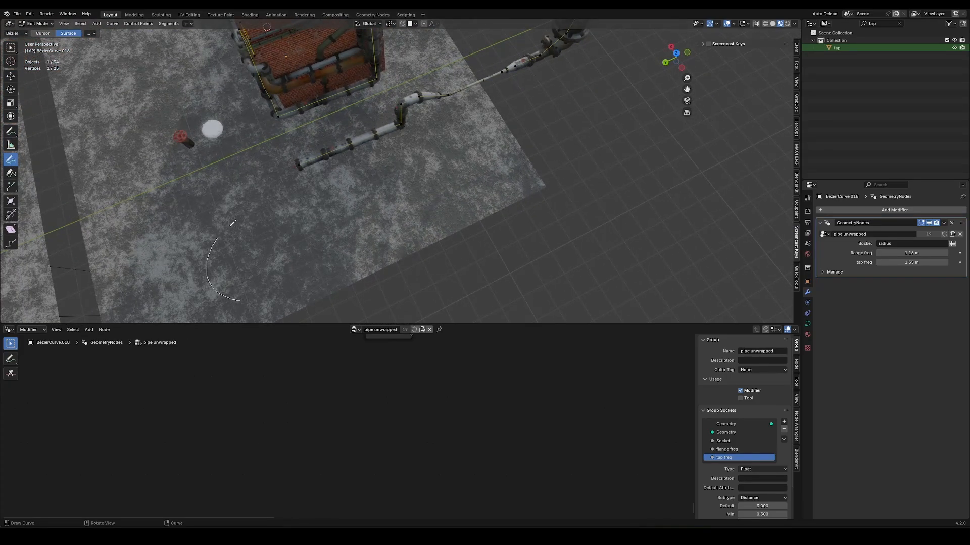
{"action": "left_click_drag", "start_coordinate": [232, 223], "coordinate": [466, 149]}
{"action": "key", "text": "alt+s"}
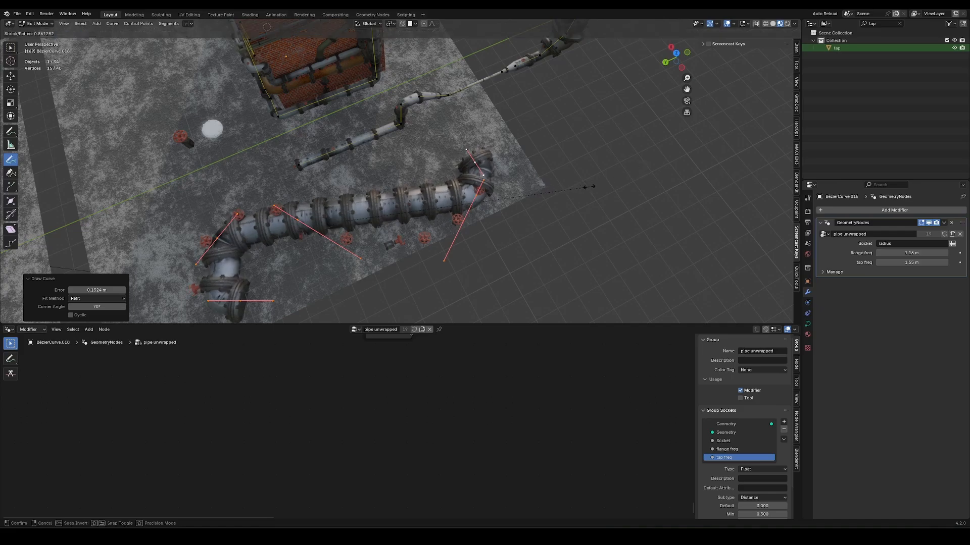
{"action": "left_click", "coordinate": [396, 255]}
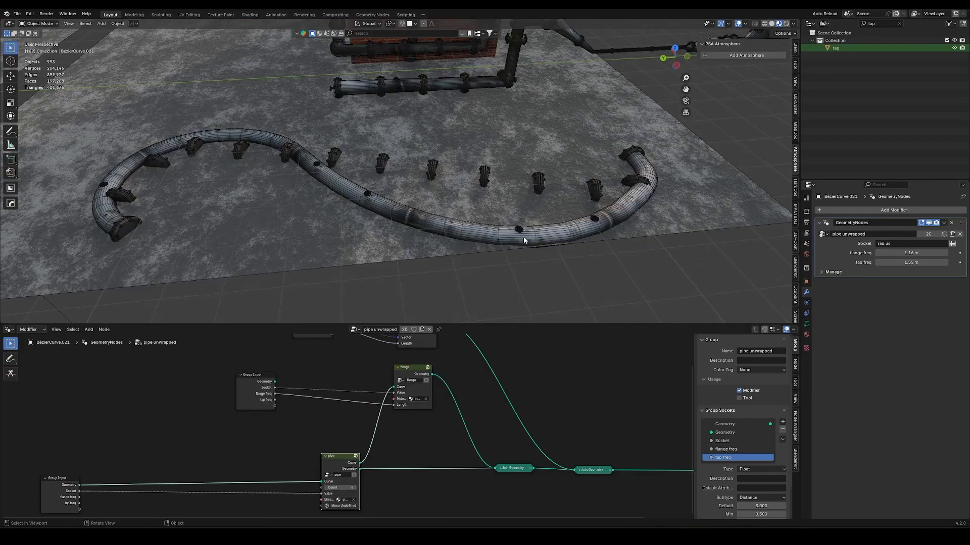
Edit the S-shaped pipe object and draw a second freehand curve on the ground beside it.
{"action": "left_click", "coordinate": [523, 236]}
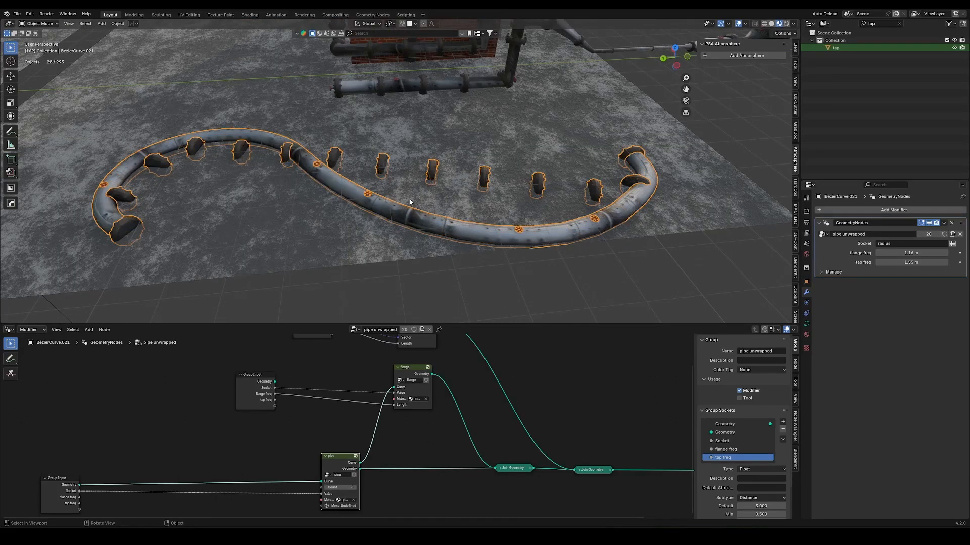
{"action": "key", "text": "Tab"}
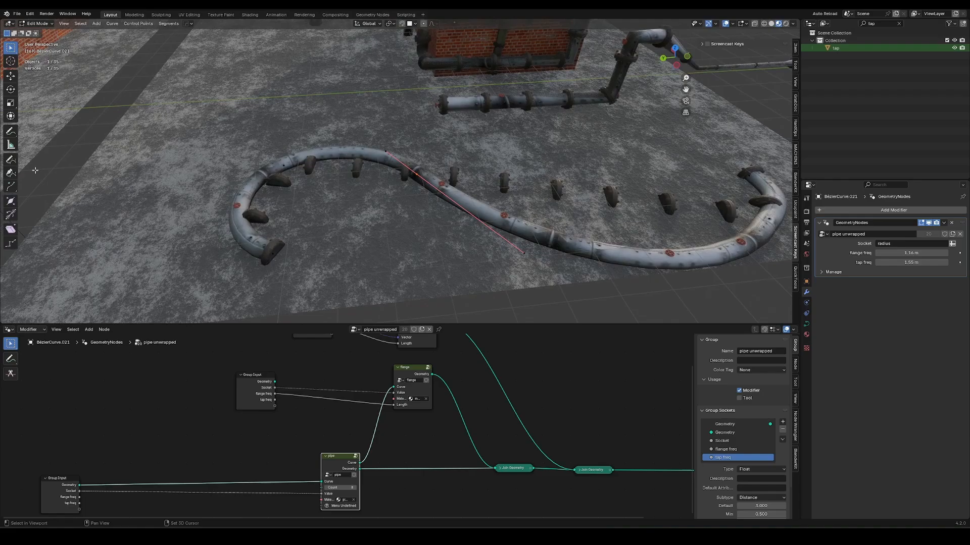
{"action": "key", "text": "Tab"}
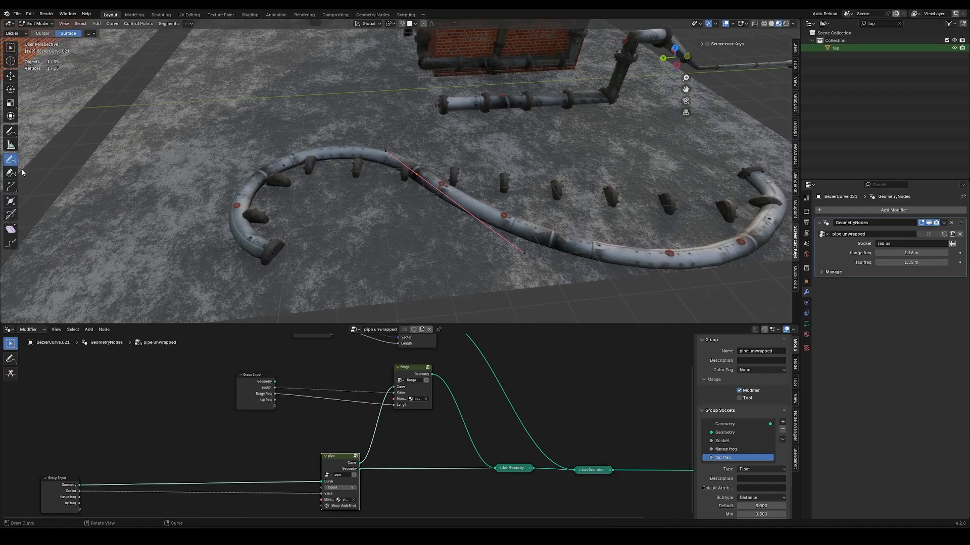
{"action": "middle_click_drag", "start_coordinate": [229, 149], "coordinate": [397, 247]}
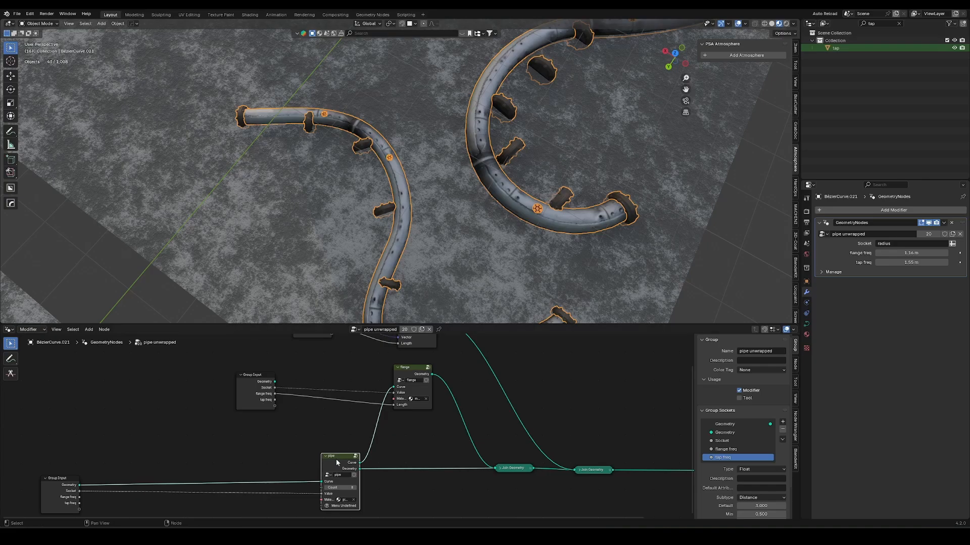
Mute and unmute the Fillet Curve node inside the pipe node group to compare the flange placement.
{"action": "middle_click_drag", "start_coordinate": [350, 473], "coordinate": [301, 414]}
{"action": "key", "text": "Tab"}
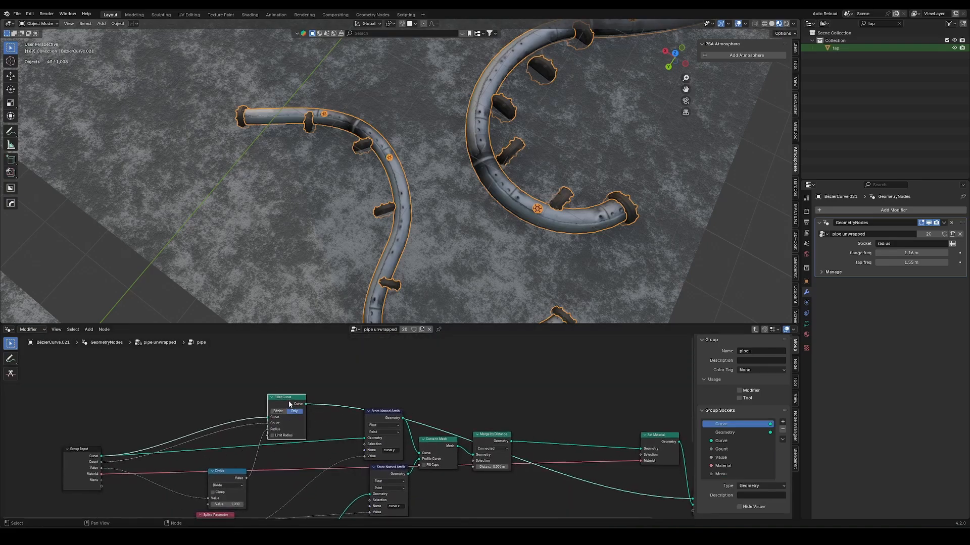
{"action": "key", "text": "m"}
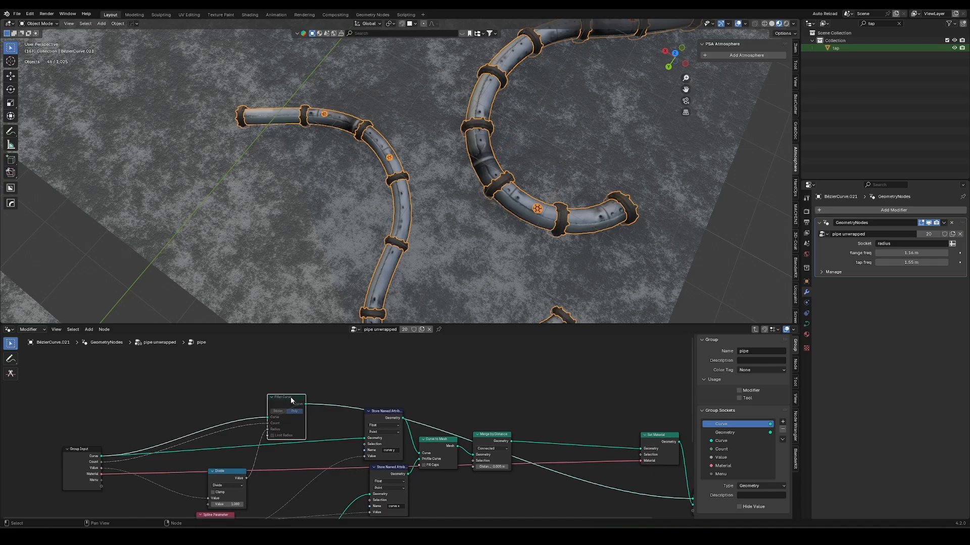
{"action": "key", "text": "m"}
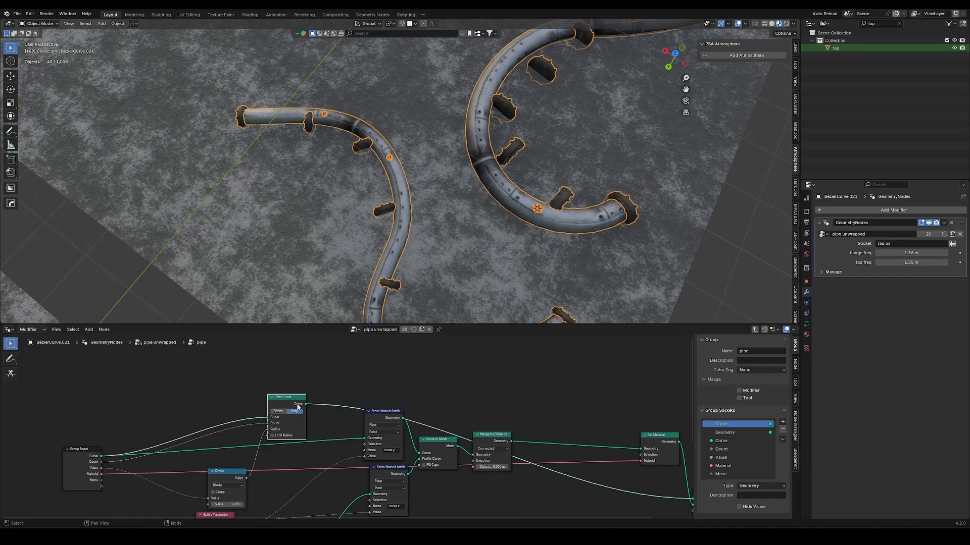
{"action": "left_click", "coordinate": [347, 355]}
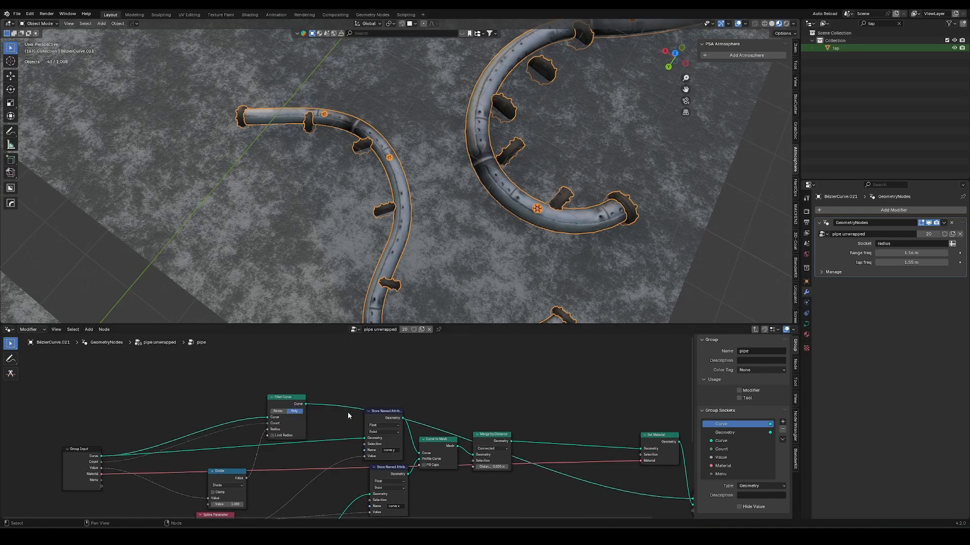
{"action": "key", "text": "Tab"}
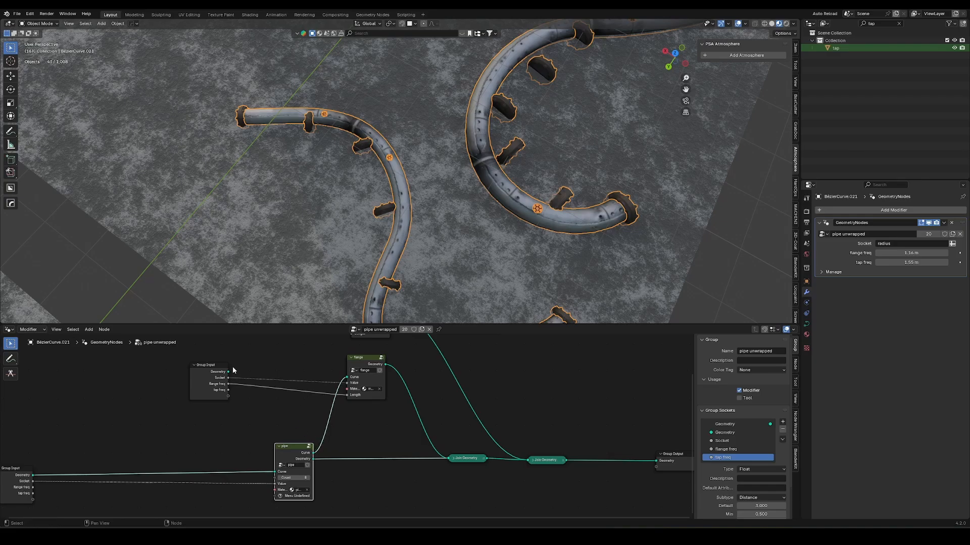
Add a Menu Switch node between the Group Input and the flange group and arrange the two nodes.
{"action": "left_click_drag", "start_coordinate": [230, 372], "coordinate": [265, 359]}
{"action": "mouse_move", "coordinate": [341, 430]}
{"action": "left_mouse_down"}
{"action": "mouse_move", "coordinate": [311, 431]}
{"action": "mouse_move", "coordinate": [332, 436]}
{"action": "left_mouse_up"}
{"action": "scroll", "coordinate": [310, 431], "scroll_direction": "up", "scroll_amount": 2}
{"action": "type", "text": "m"}
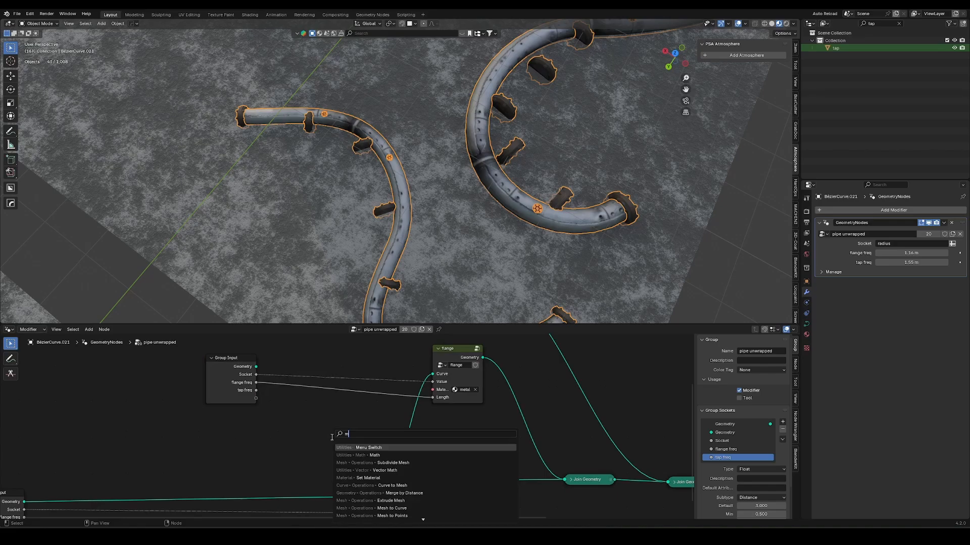
{"action": "key", "text": "Return"}
{"action": "left_click", "coordinate": [265, 398]}
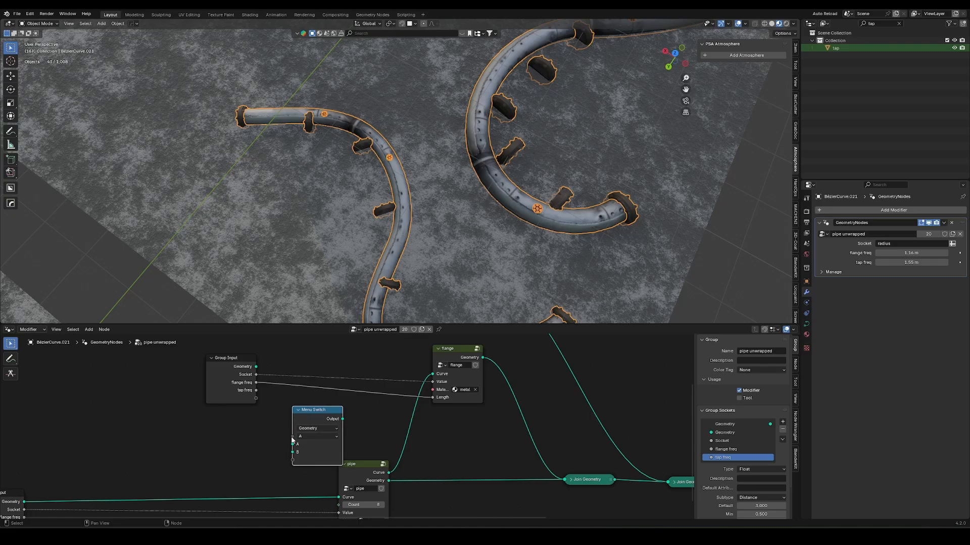
{"action": "left_click_drag", "start_coordinate": [238, 434], "coordinate": [247, 384]}
{"action": "key", "text": "g"}
{"action": "left_click", "coordinate": [287, 398]}
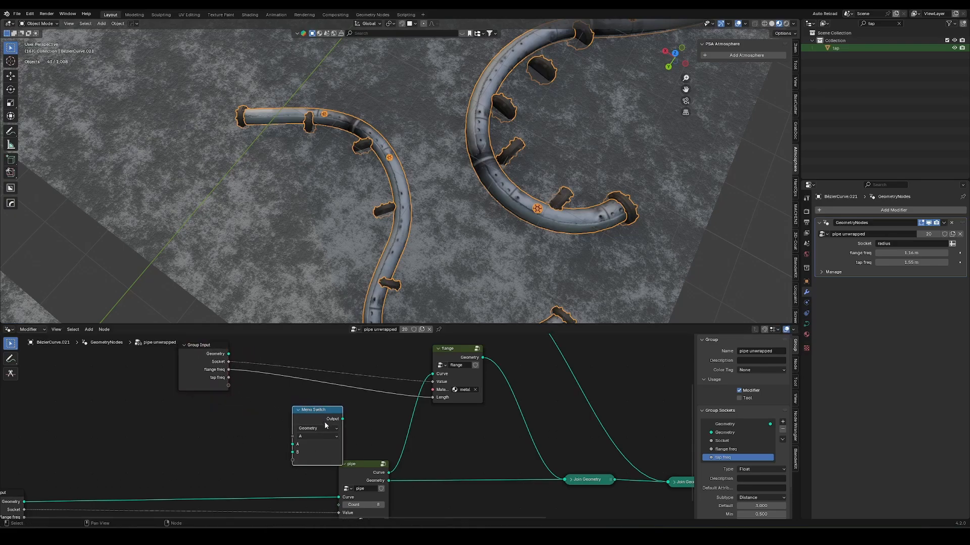
{"action": "left_click_drag", "start_coordinate": [322, 422], "coordinate": [291, 413]}
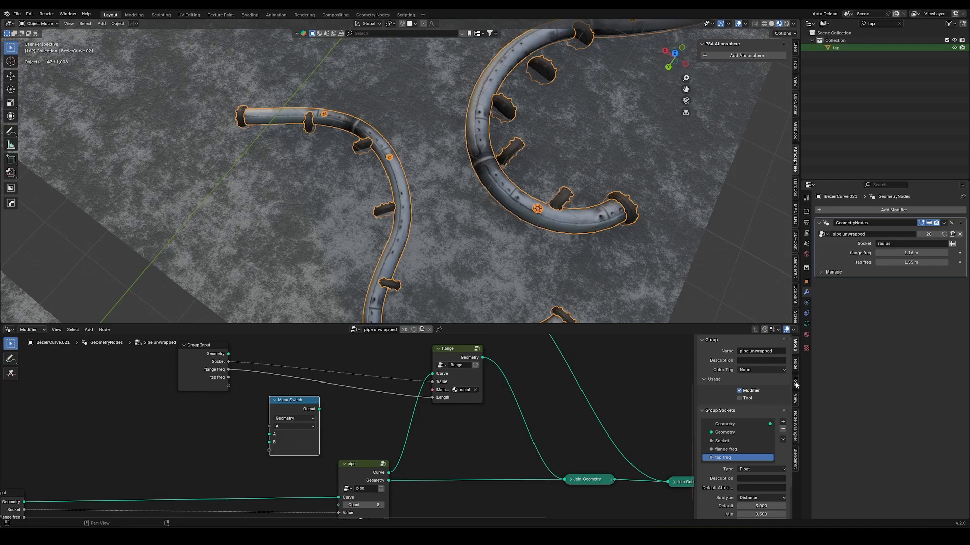
Add three extra menu items to the Menu Switch node.
{"action": "left_click", "coordinate": [795, 364]}
{"action": "left_click", "coordinate": [782, 428]}
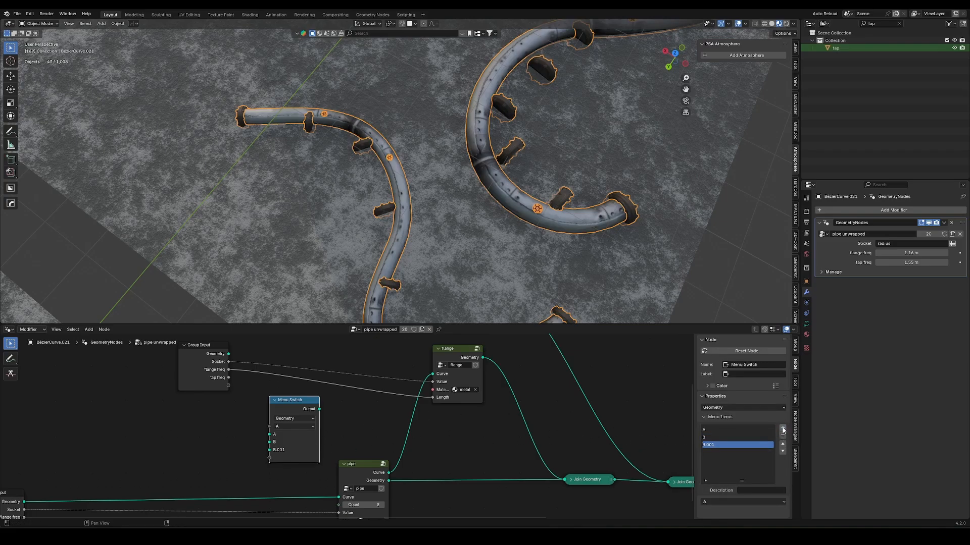
{"action": "left_click", "coordinate": [782, 428]}
{"action": "left_click", "coordinate": [782, 428]}
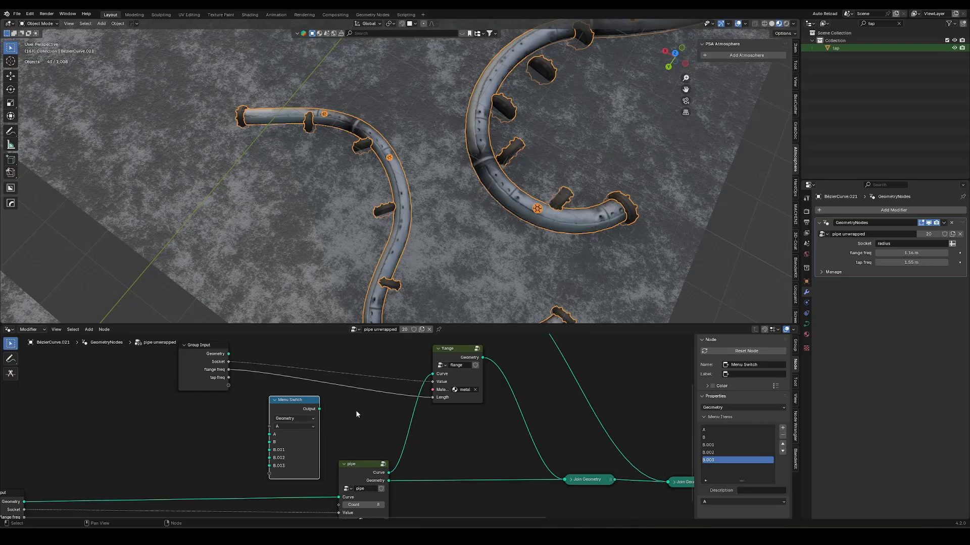
Move the Menu Switch node beyond the Group Output and delete it.
{"action": "scroll", "coordinate": [366, 432], "scroll_direction": "down", "scroll_amount": 8}
{"action": "middle_click_drag", "start_coordinate": [333, 437], "coordinate": [197, 430]}
{"action": "left_click_drag", "start_coordinate": [194, 434], "coordinate": [564, 442]}
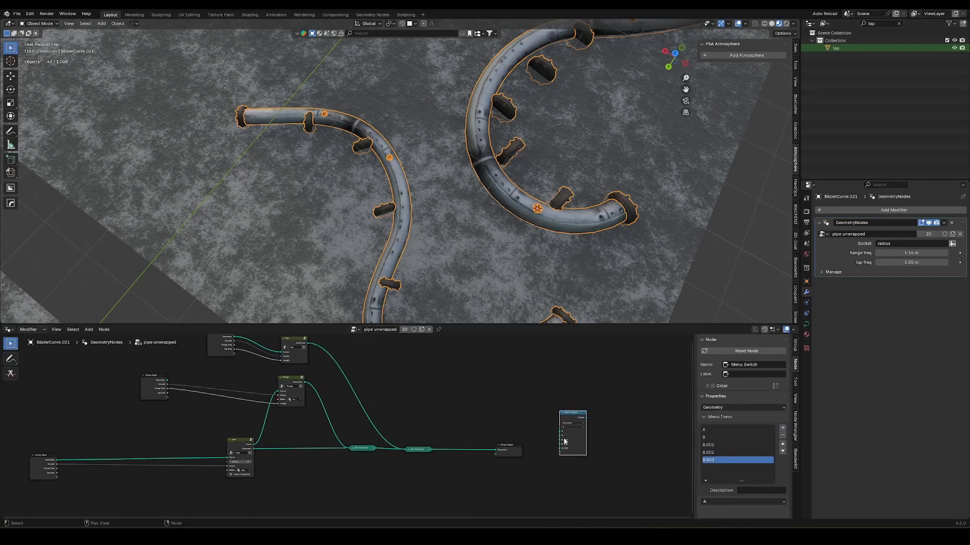
{"action": "middle_click_drag", "start_coordinate": [535, 483], "coordinate": [357, 479]}
{"action": "scroll", "coordinate": [359, 482], "scroll_direction": "up", "scroll_amount": 2}
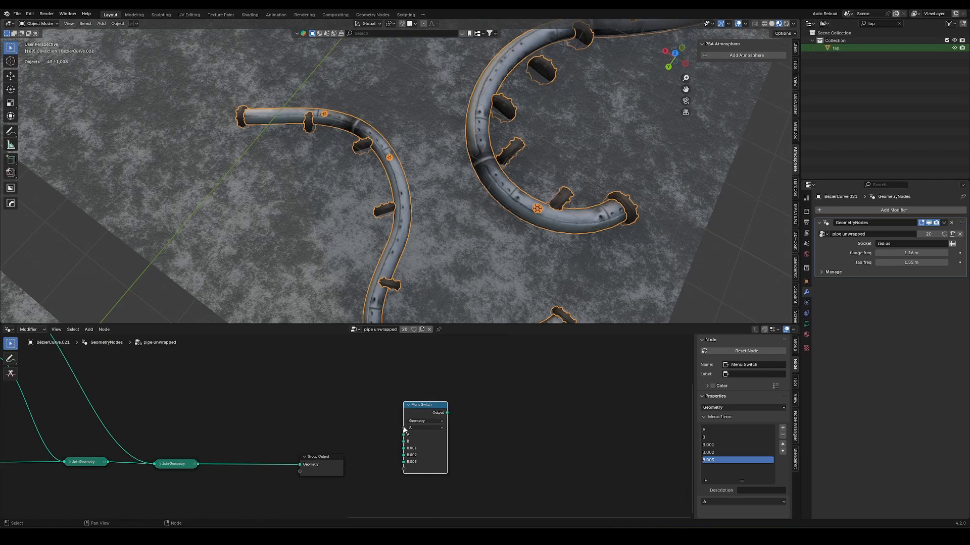
{"action": "left_click_drag", "start_coordinate": [403, 432], "coordinate": [270, 428]}
{"action": "key", "text": "x"}
{"action": "key", "text": "Home"}
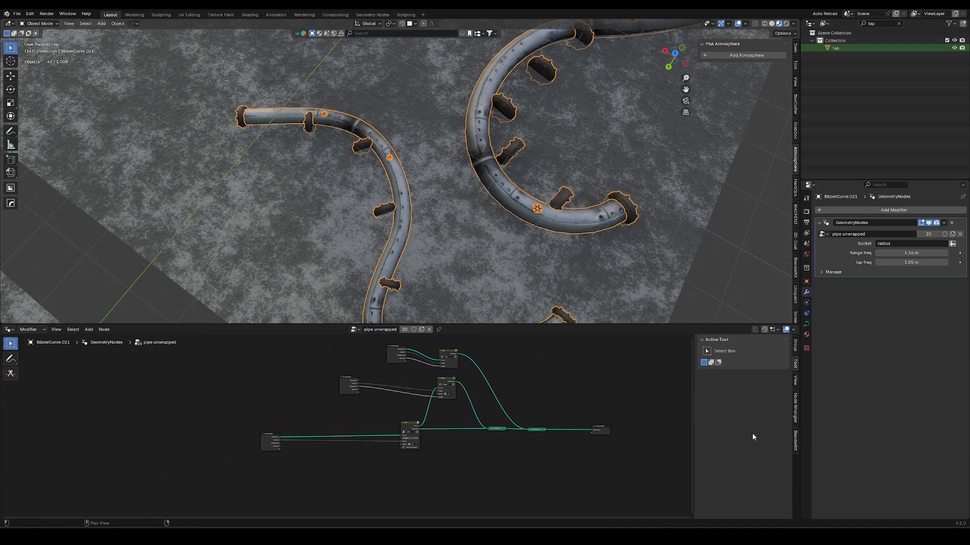
Add a new Menu Switch node below the Group Input that feeds the flange group.
{"action": "scroll", "coordinate": [330, 453], "scroll_direction": "up", "scroll_amount": 5}
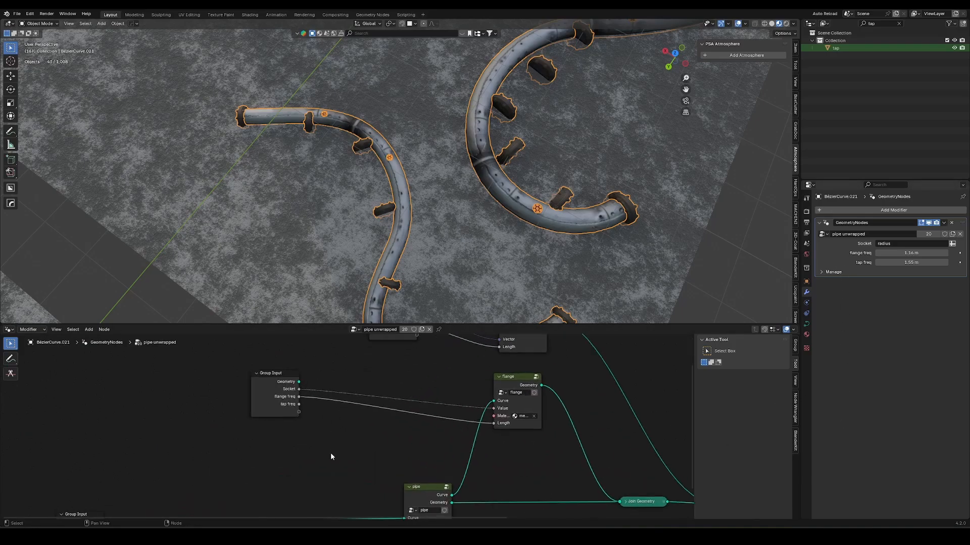
{"action": "key", "text": "shift+a"}
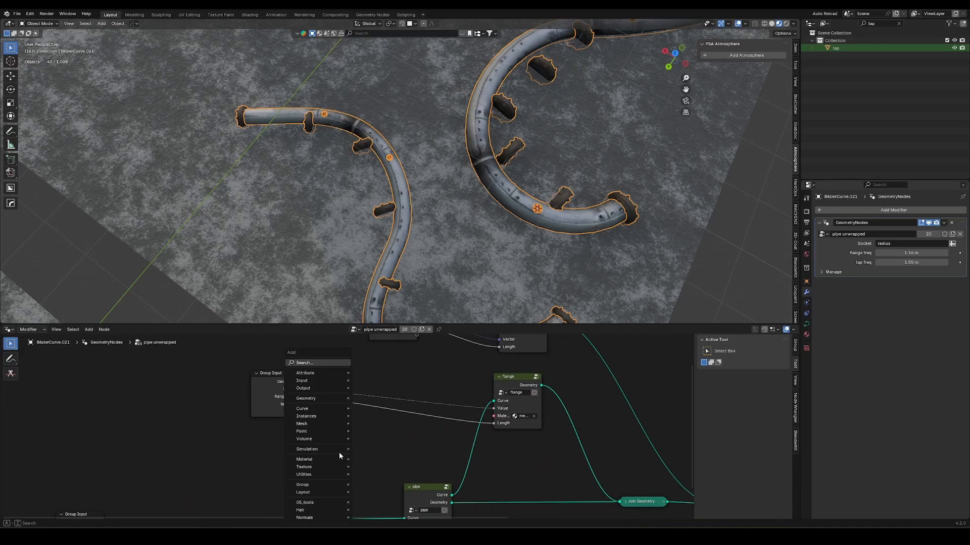
{"action": "type", "text": "menu"}
{"action": "key", "text": "Return"}
{"action": "left_click", "coordinate": [343, 436]}
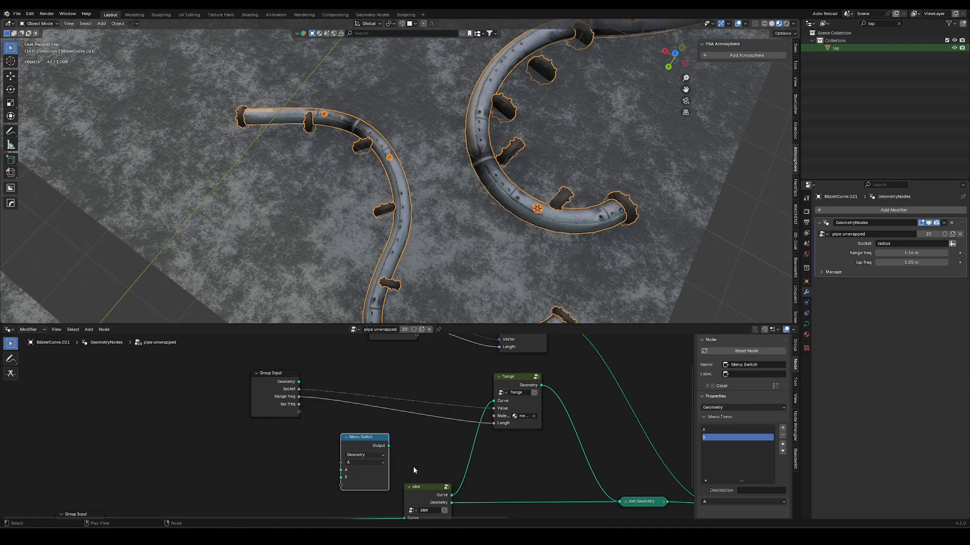
{"action": "middle_click_drag", "start_coordinate": [389, 484], "coordinate": [320, 451]}
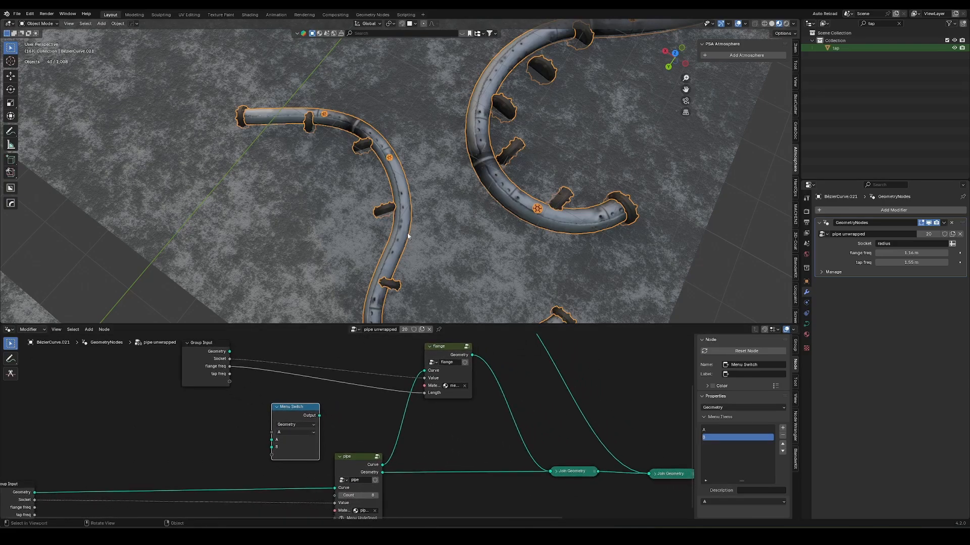
Inspect the flanges on both freehand pipes and place the Menu Switch node between the pipe and flange groups.
{"action": "middle_click_drag", "start_coordinate": [425, 227], "coordinate": [387, 209]}
{"action": "middle_click_drag", "start_coordinate": [371, 245], "coordinate": [432, 197], "text": "ctrl"}
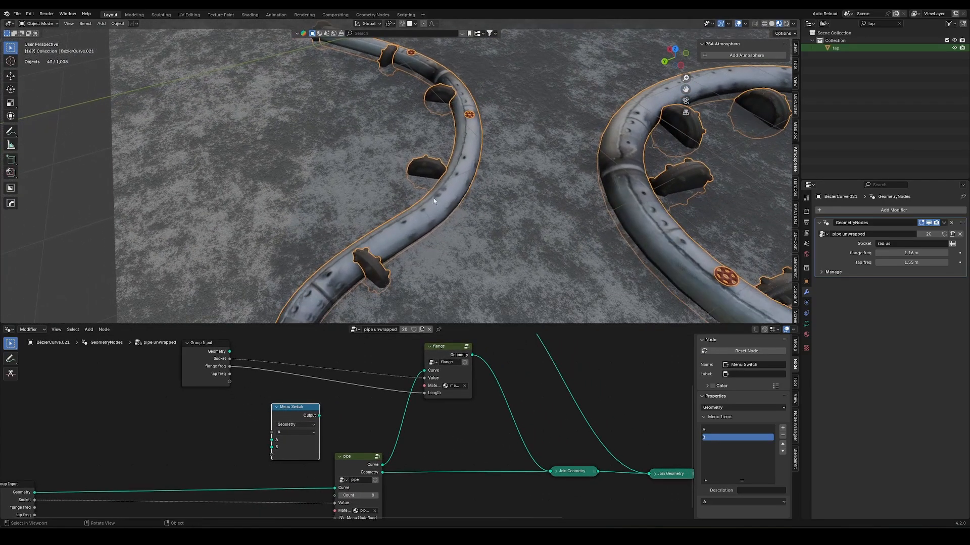
{"action": "middle_click_drag", "start_coordinate": [459, 161], "coordinate": [394, 226], "text": "ctrl"}
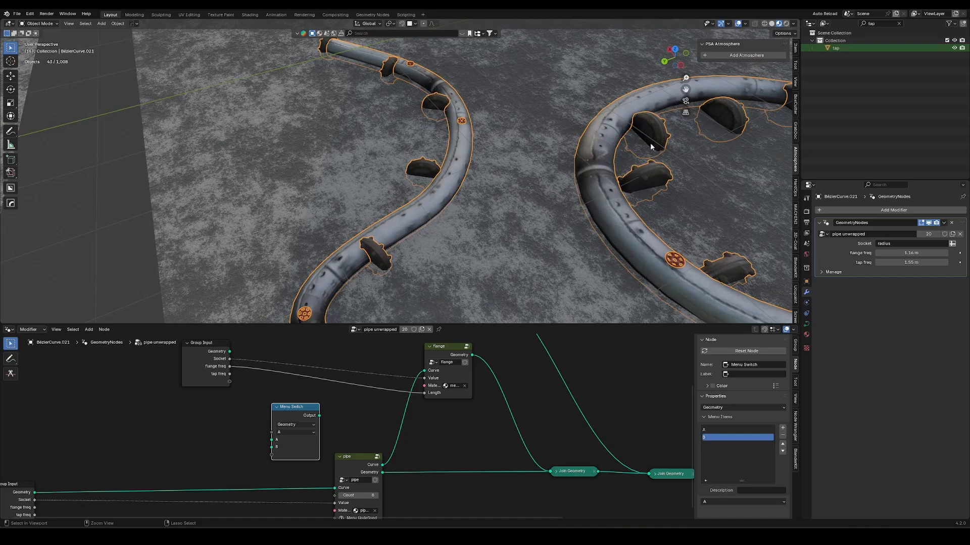
{"action": "middle_click_drag", "start_coordinate": [651, 147], "coordinate": [560, 182], "text": "ctrl"}
{"action": "key", "text": "g"}
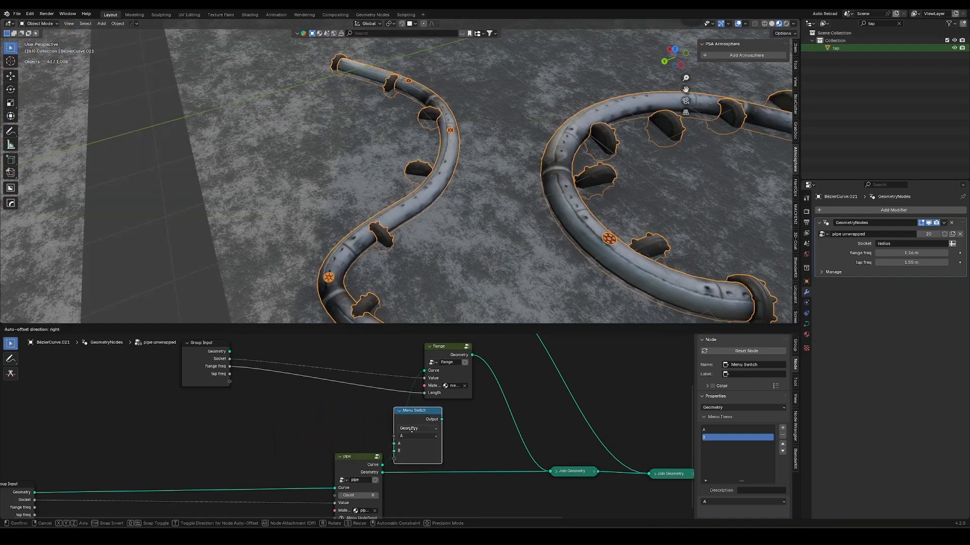
{"action": "left_click", "coordinate": [412, 429]}
{"action": "key", "text": "g"}
{"action": "left_click", "coordinate": [409, 428]}
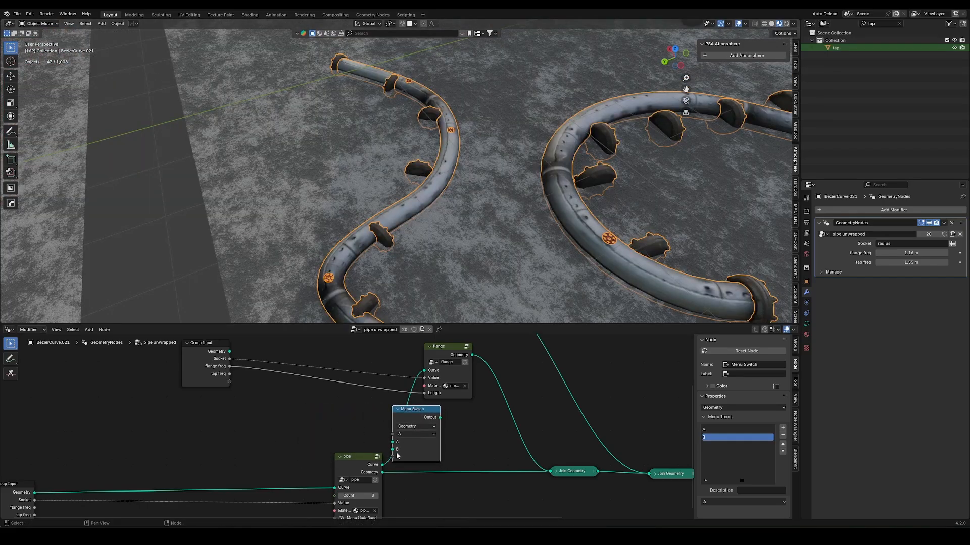
{"action": "key", "text": "g"}
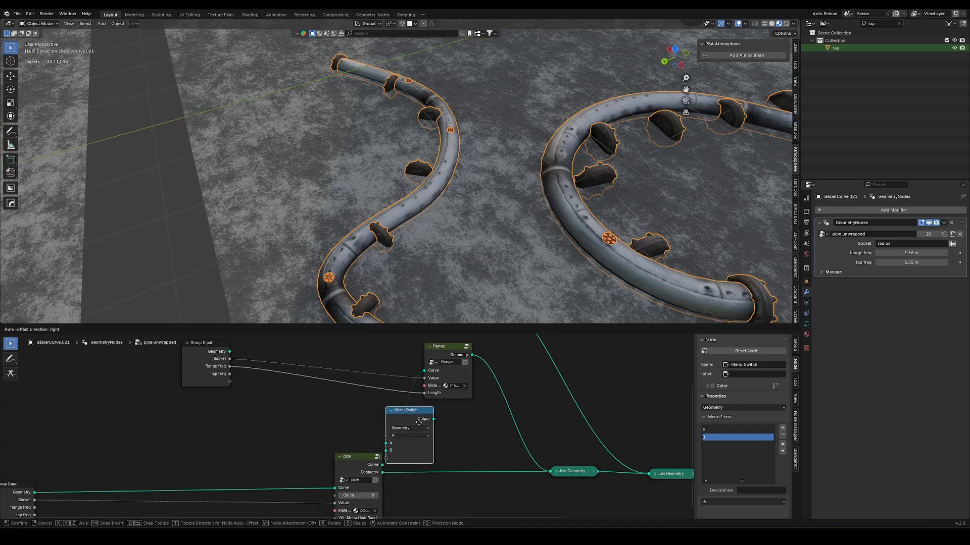
{"action": "left_click", "coordinate": [443, 422]}
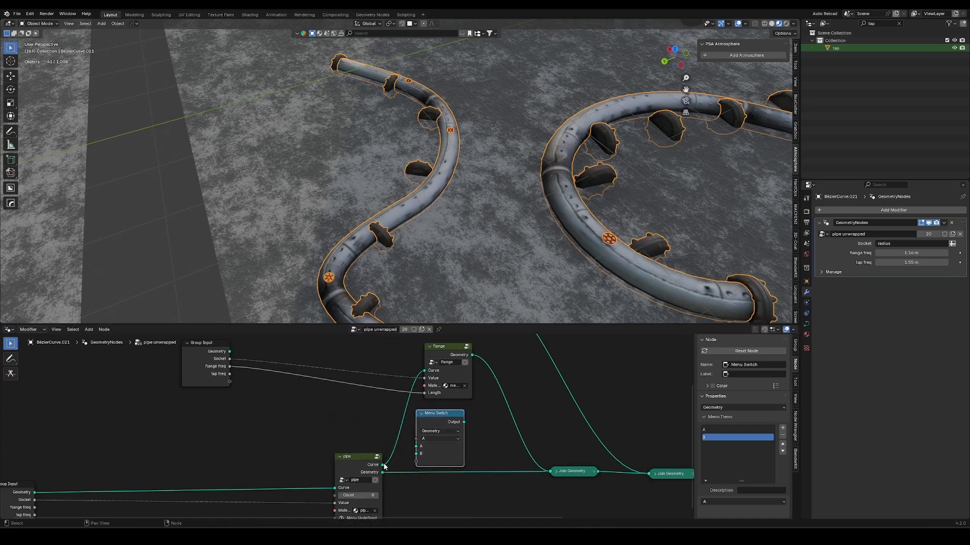
Feed the pipe group's Curve into Menu Switch input A and the Group Input Geometry into B, with its Output driving the flange Curve.
{"action": "left_click_drag", "start_coordinate": [383, 465], "coordinate": [416, 447]}
{"action": "left_click_drag", "start_coordinate": [463, 422], "coordinate": [425, 370]}
{"action": "left_click_drag", "start_coordinate": [419, 448], "coordinate": [335, 432]}
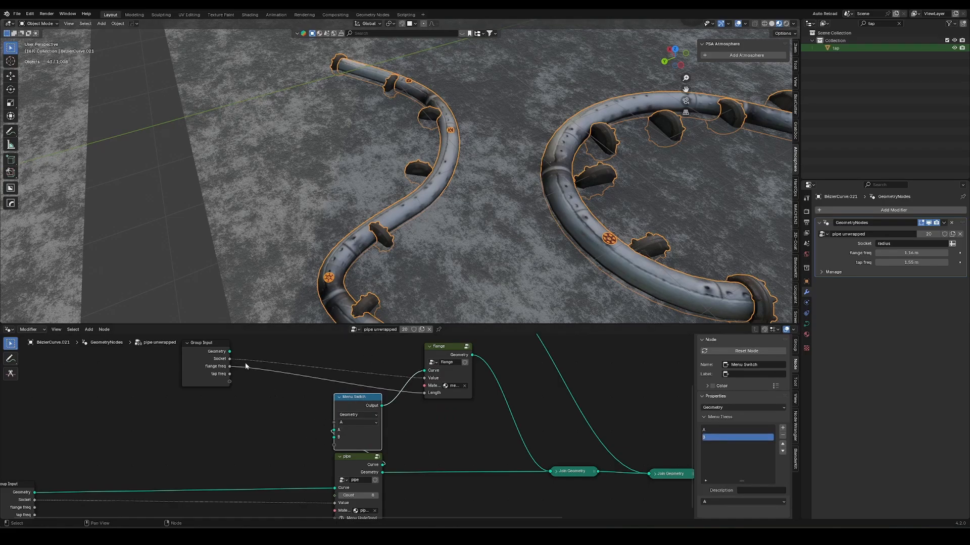
{"action": "left_click_drag", "start_coordinate": [230, 352], "coordinate": [336, 444]}
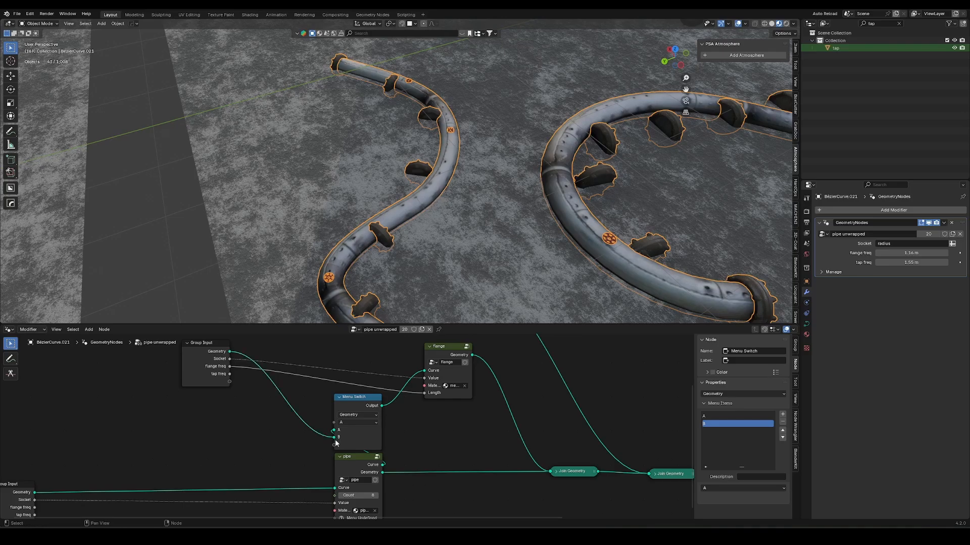
Expose the Menu Switch's Menu input as a group input and rename that socket "curve type".
{"action": "left_click", "coordinate": [365, 405]}
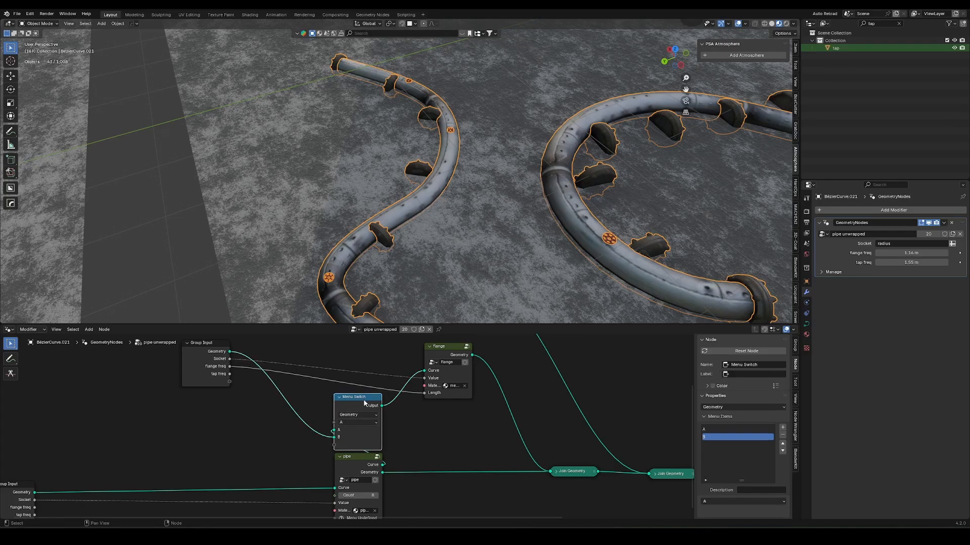
{"action": "left_click_drag", "start_coordinate": [334, 422], "coordinate": [229, 389]}
{"action": "left_click", "coordinate": [225, 390]}
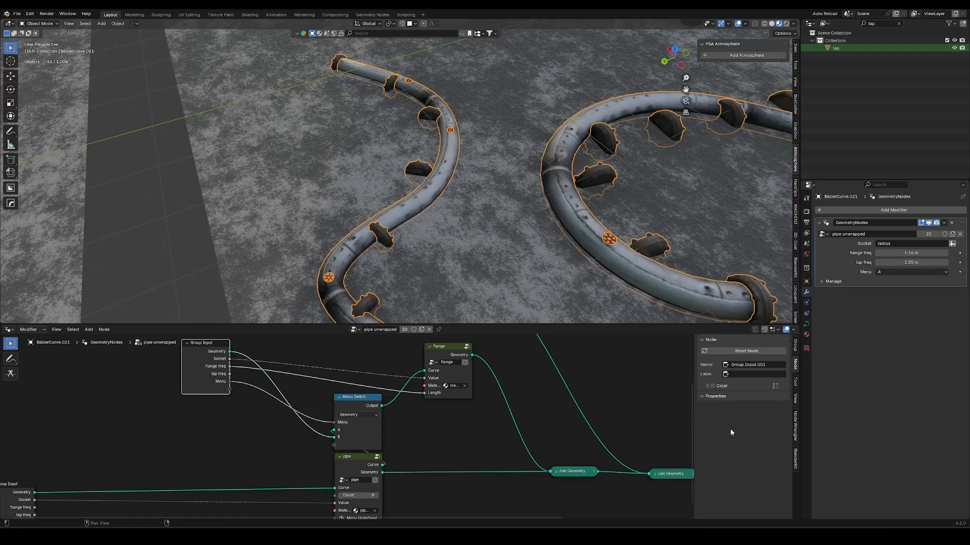
{"action": "left_click", "coordinate": [795, 348]}
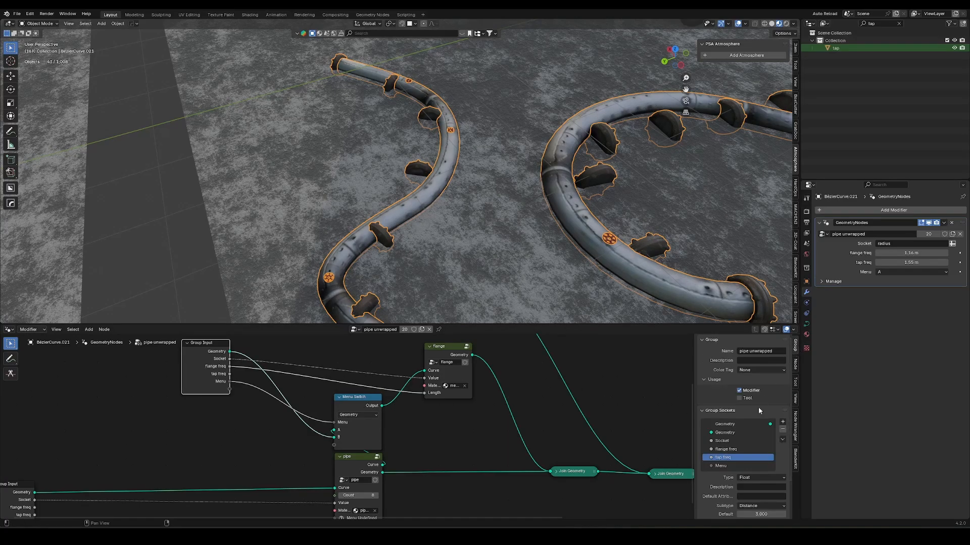
{"action": "left_click", "coordinate": [728, 466]}
{"action": "double_click", "coordinate": [725, 467]}
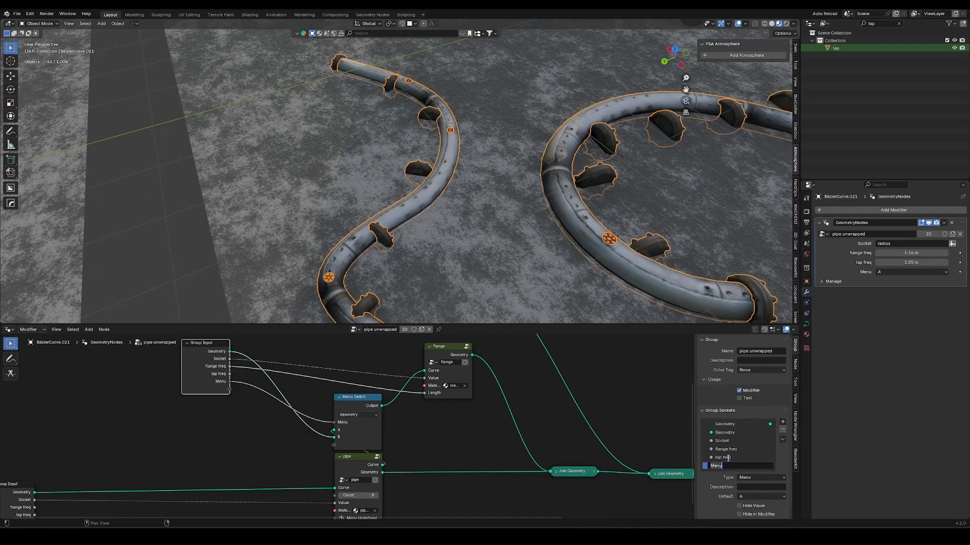
{"action": "type", "text": "curve type"}
{"action": "key", "text": "Return"}
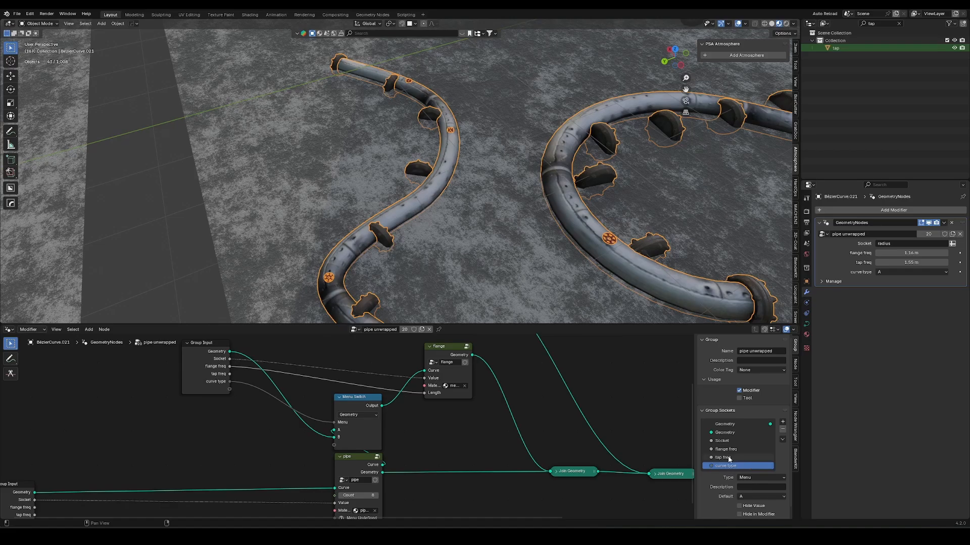
Rename the Menu Switch items A and B to "poly curve" and "freehand curve".
{"action": "left_click", "coordinate": [357, 399]}
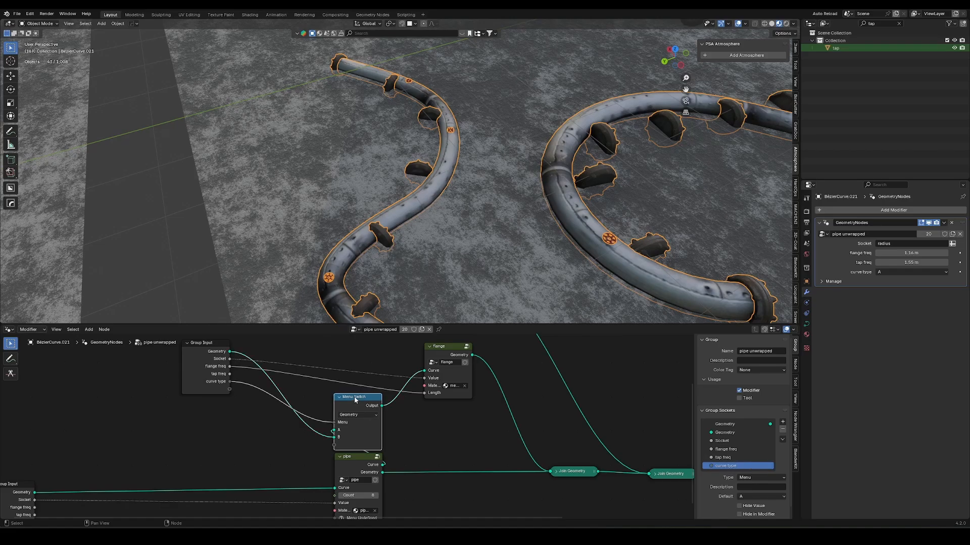
{"action": "left_click", "coordinate": [796, 369]}
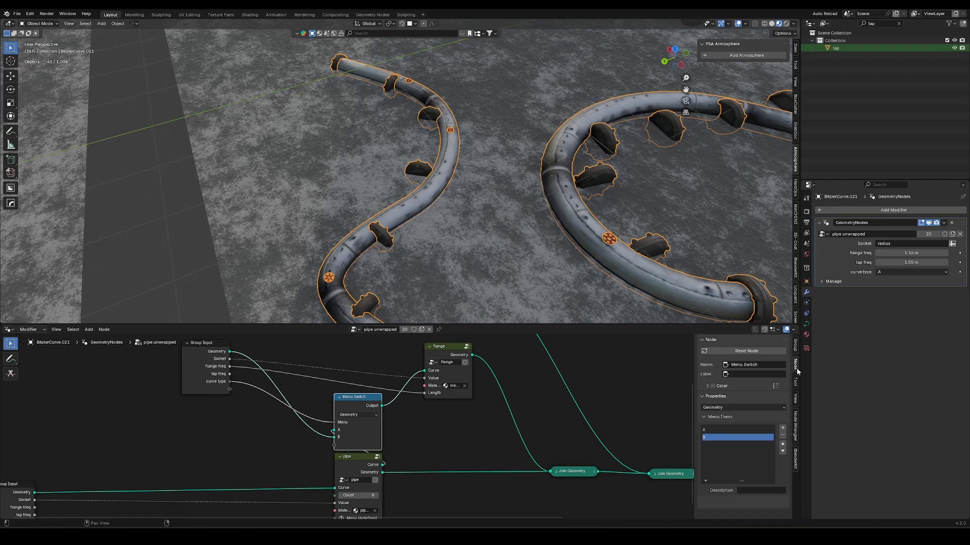
{"action": "left_click", "coordinate": [713, 431]}
{"action": "double_click", "coordinate": [715, 430]}
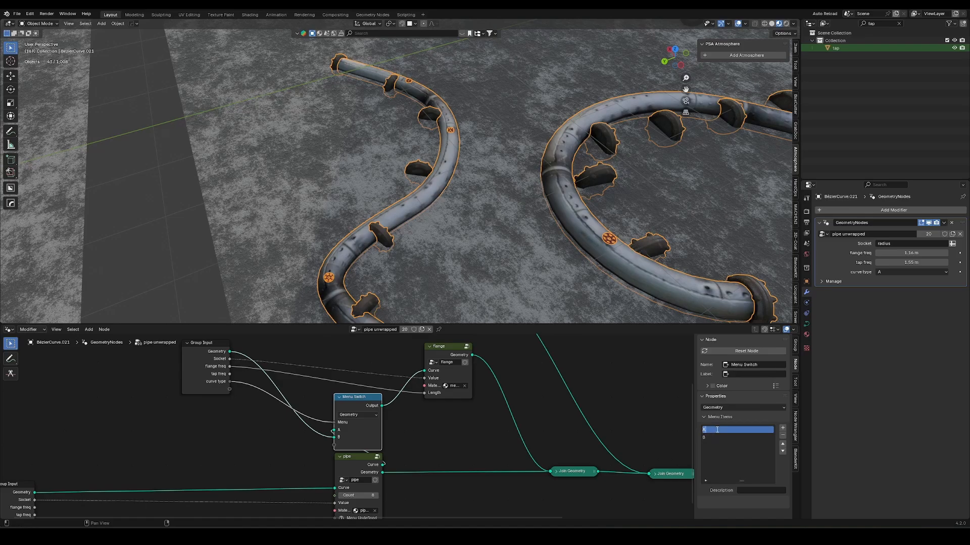
{"action": "type", "text": "poly curve"}
{"action": "key", "text": "Return"}
{"action": "left_click", "coordinate": [716, 437]}
{"action": "double_click", "coordinate": [716, 438]}
{"action": "type", "text": "freehand curve"}
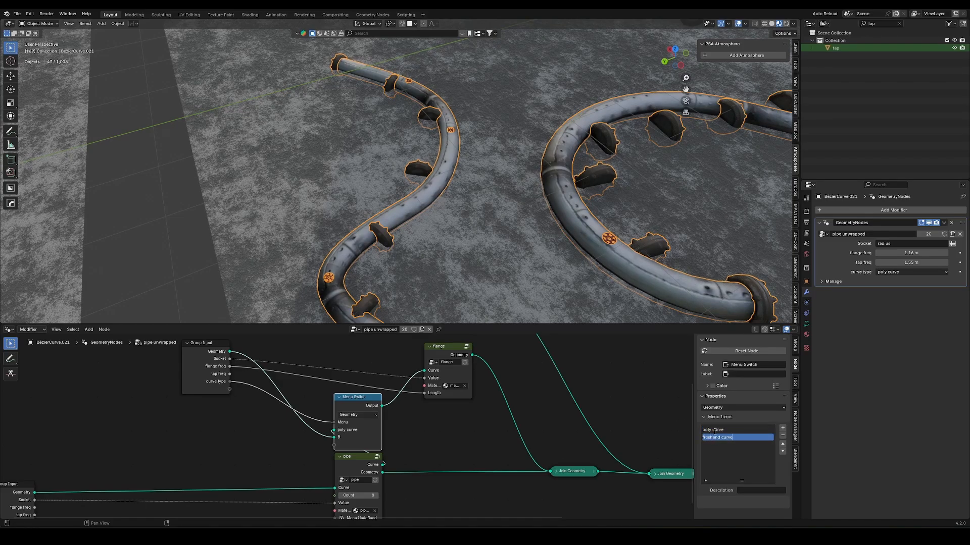
{"action": "key", "text": "Return"}
Set the curve type to freehand curve in the freehand pipe's Geometry Nodes modifier.
{"action": "left_click", "coordinate": [911, 273]}
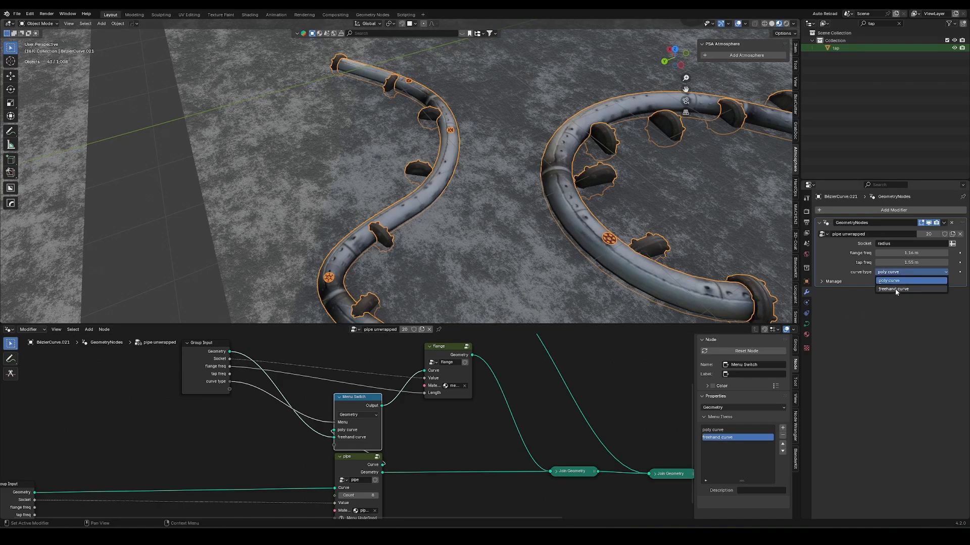
{"action": "left_click", "coordinate": [894, 289]}
{"action": "middle_click_drag", "start_coordinate": [533, 251], "coordinate": [631, 218]}
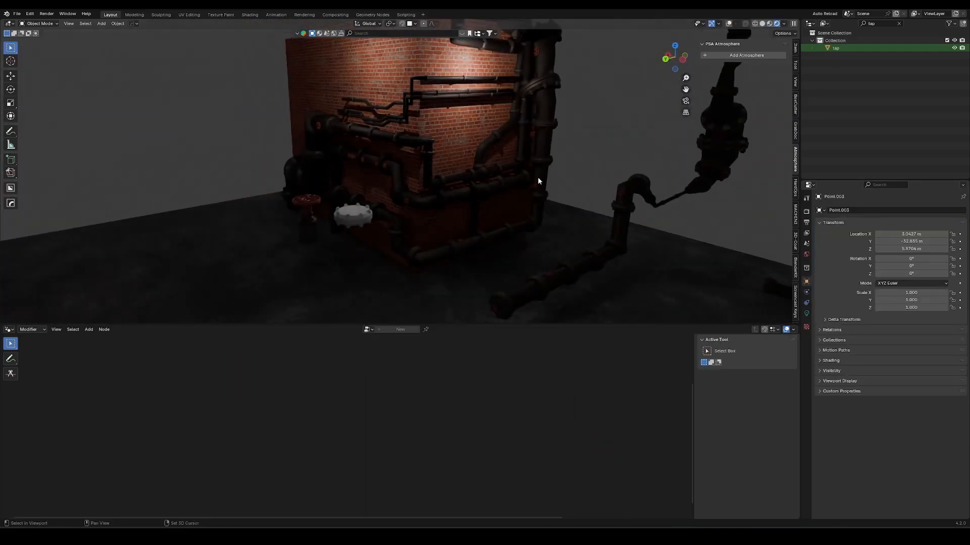
{"action": "middle_click_drag", "start_coordinate": [516, 161], "coordinate": [486, 167], "text": "shift"}
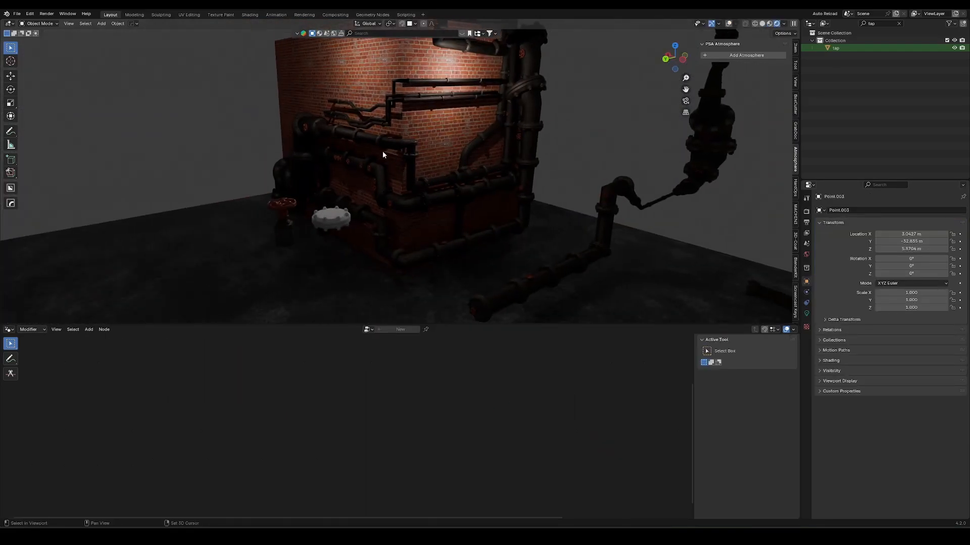